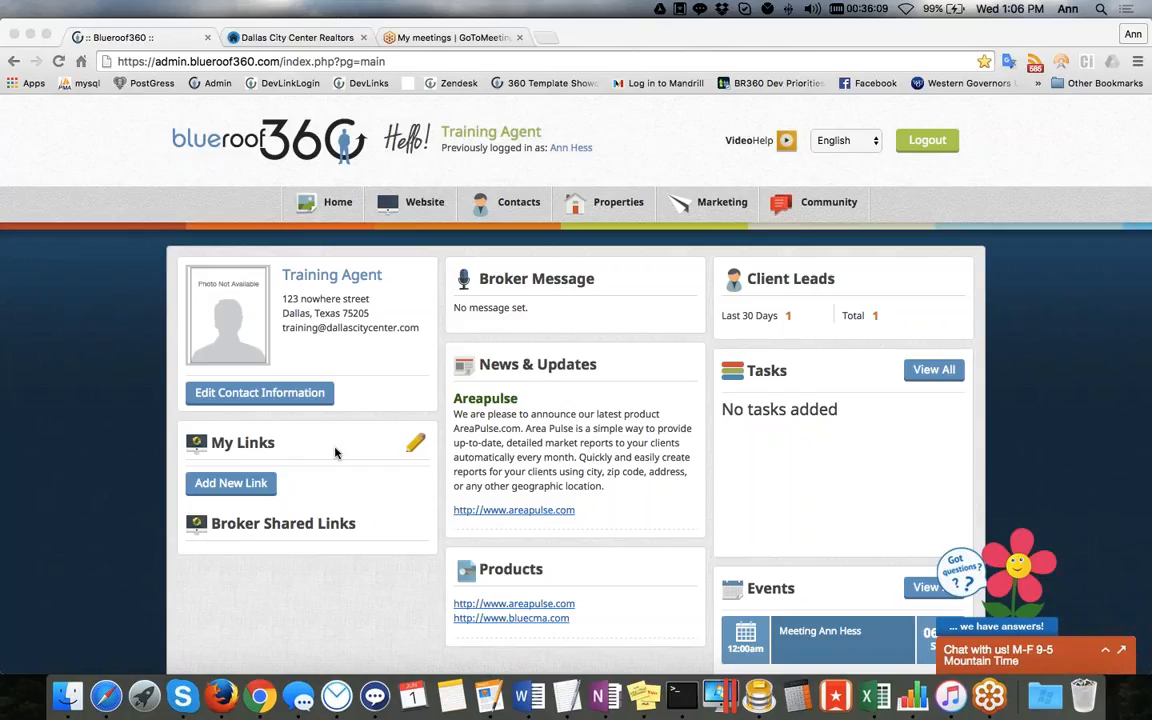
left_click(416, 444)
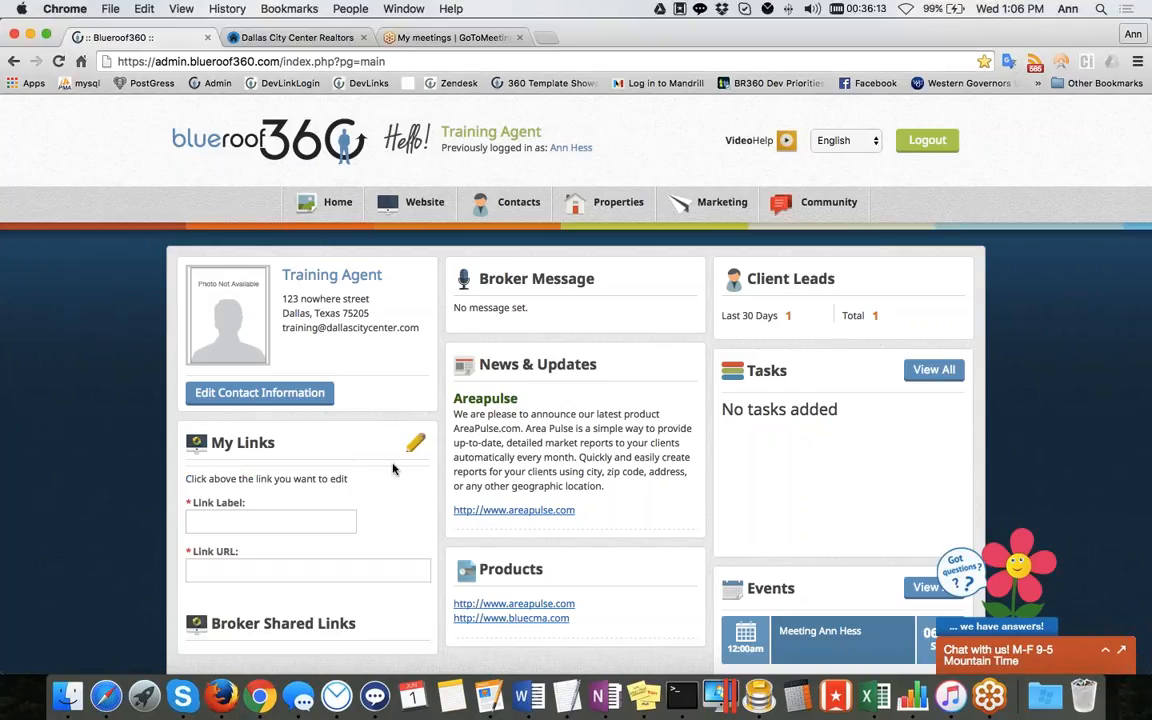
left_click(276, 518)
type("MLS")
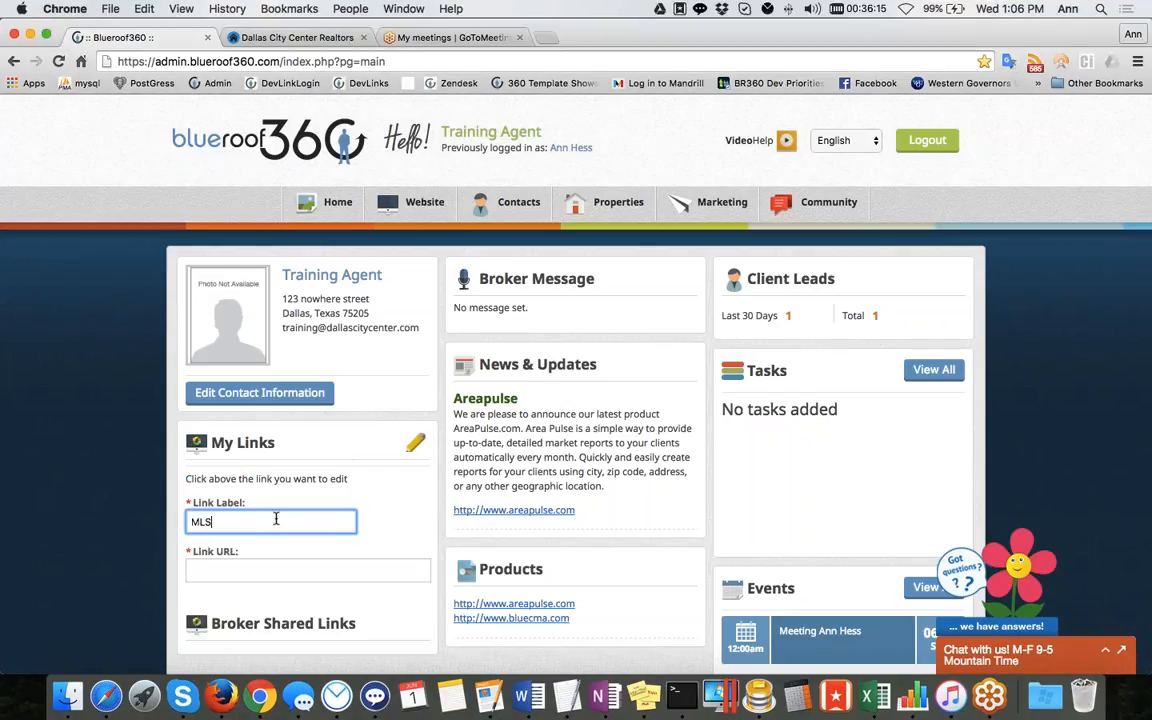
left_click(276, 572)
type("h")
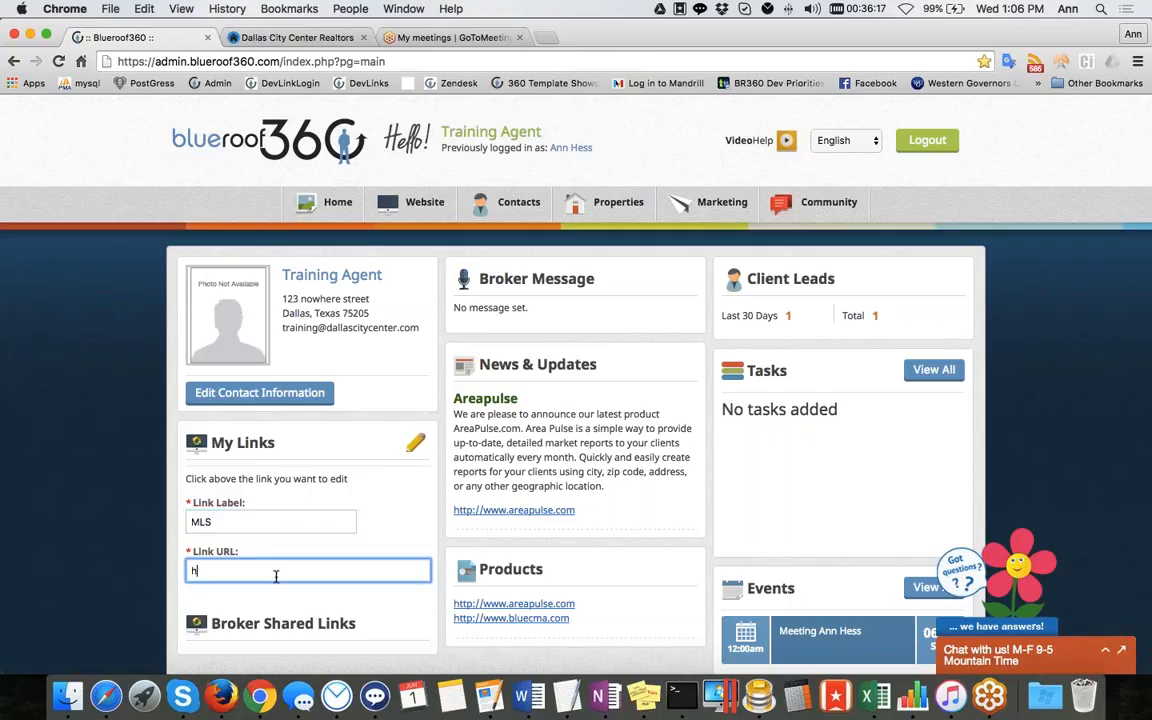
type("ttp://mls.com")
key("BackSpace")
key("BackSpace")
key("BackSpace")
key("BackSpace")
key("BackSpace")
key("BackSpace")
key("BackSpace")
type("ntreis.com")
left_click(416, 442)
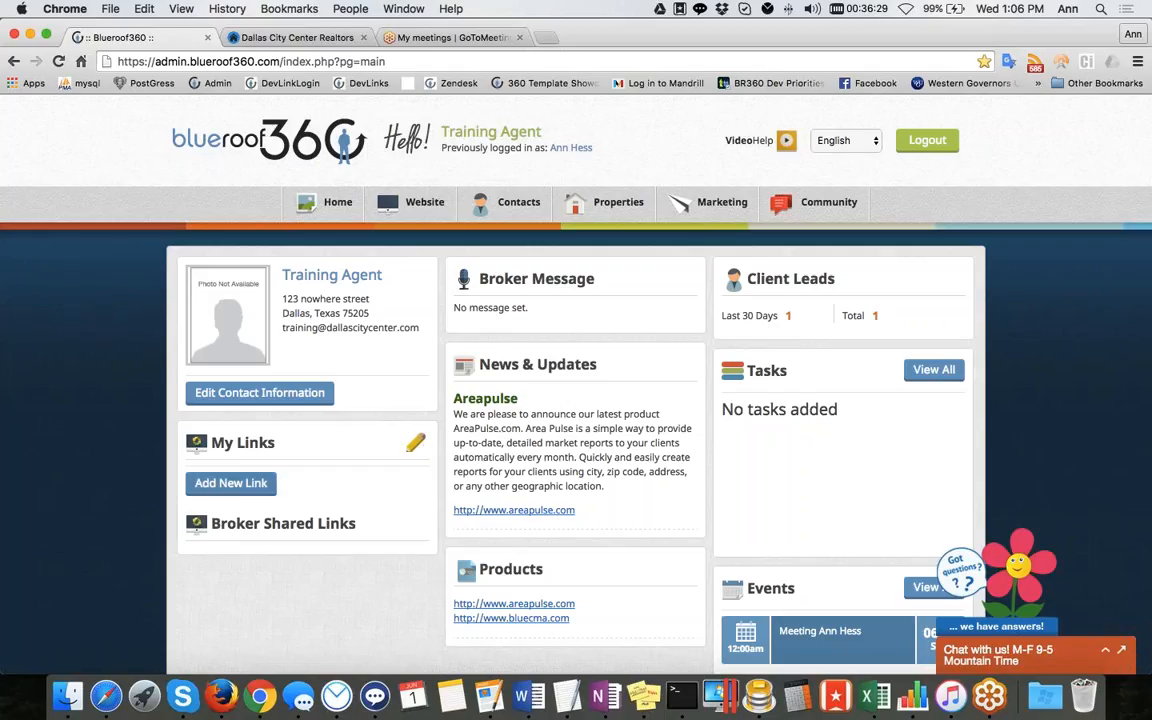
scroll(245, 544, "down", 2)
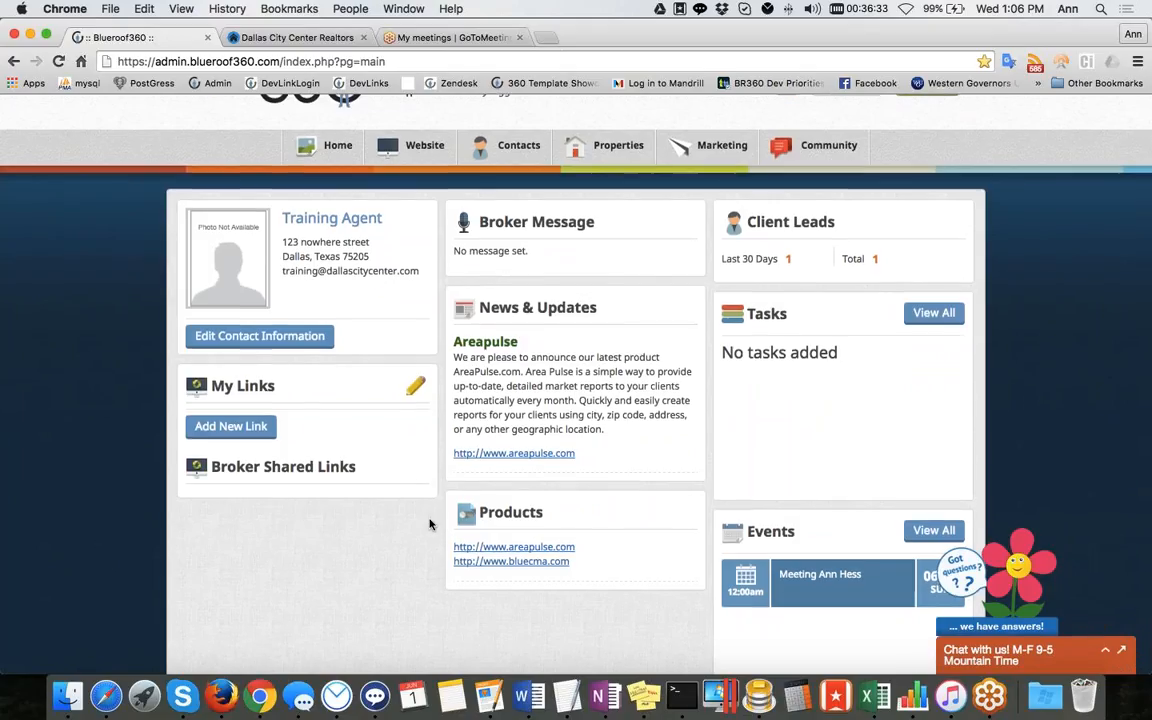
scroll(430, 524, "up", 2)
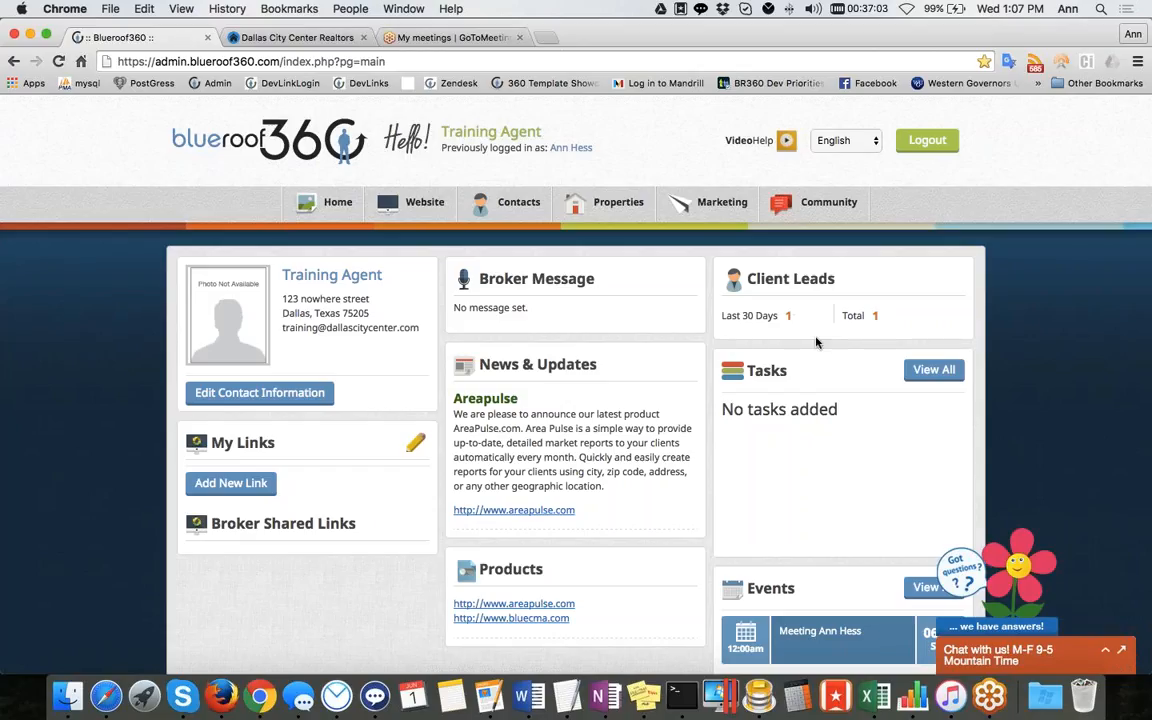
scroll(818, 338, "down", 3)
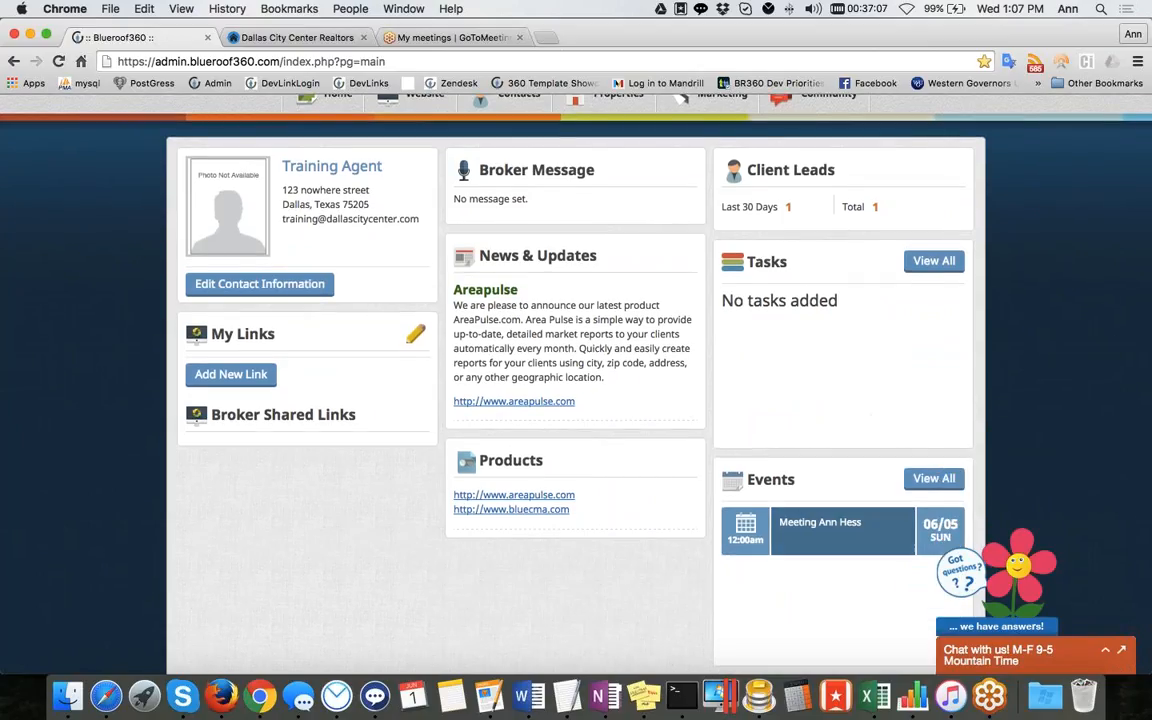
scroll(823, 606, "down", 1)
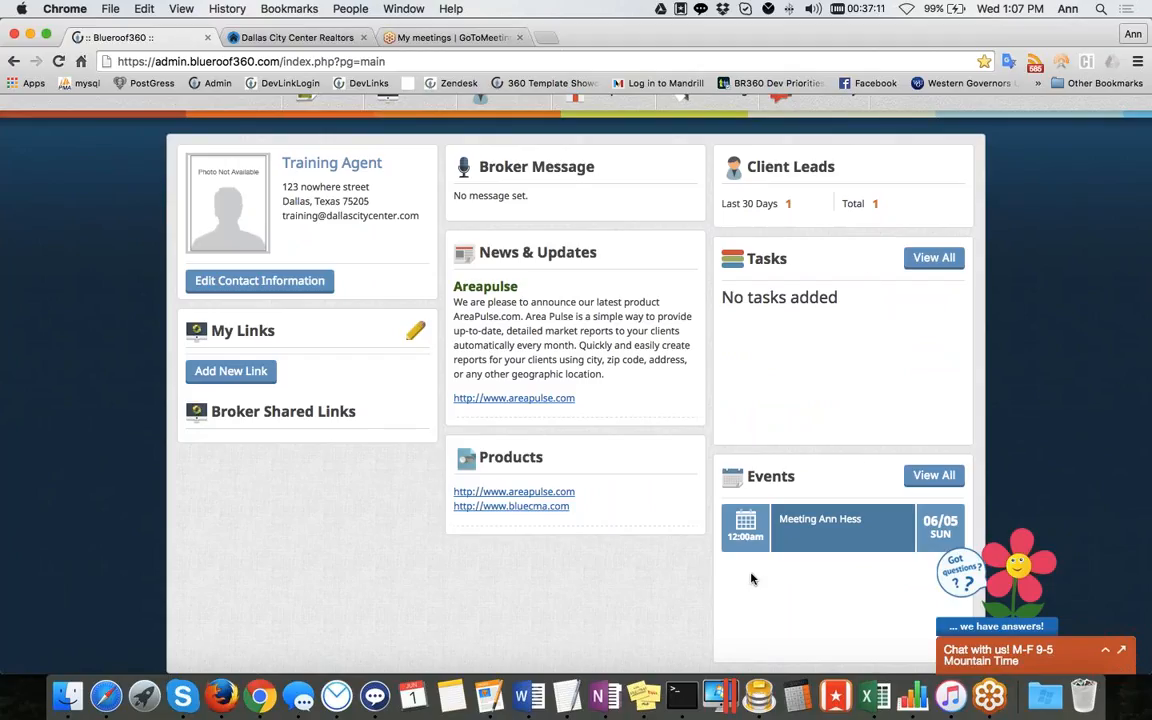
scroll(592, 568, "up", 3)
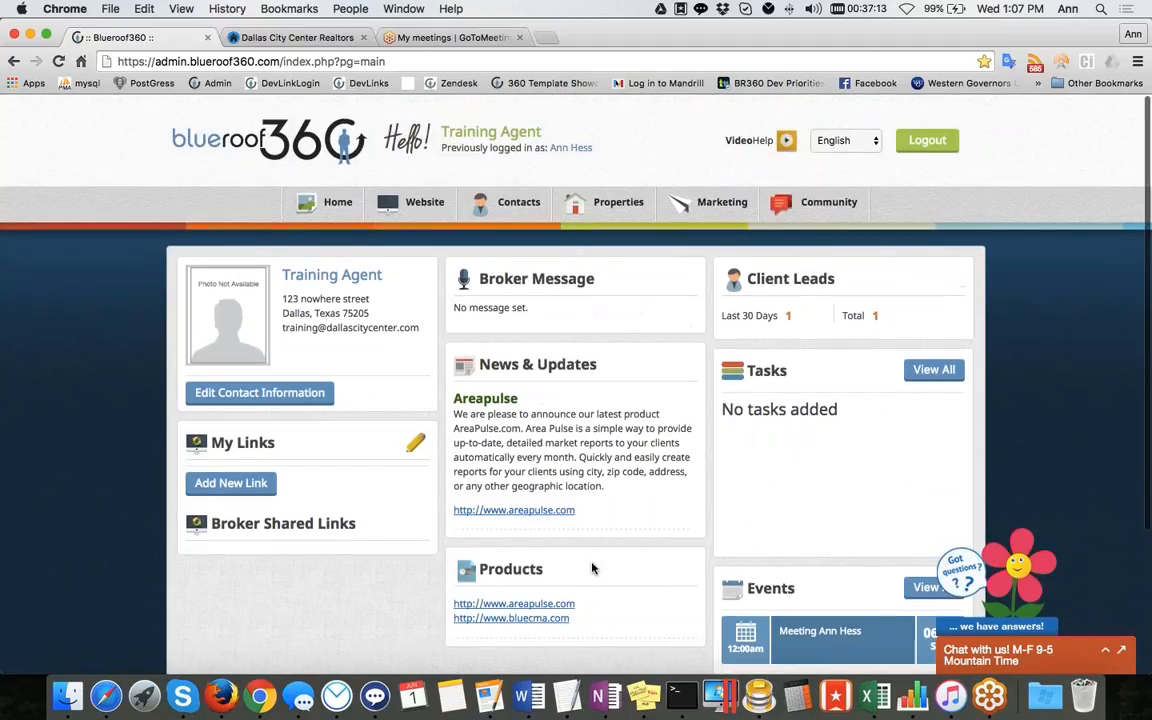
scroll(592, 568, "down", 1)
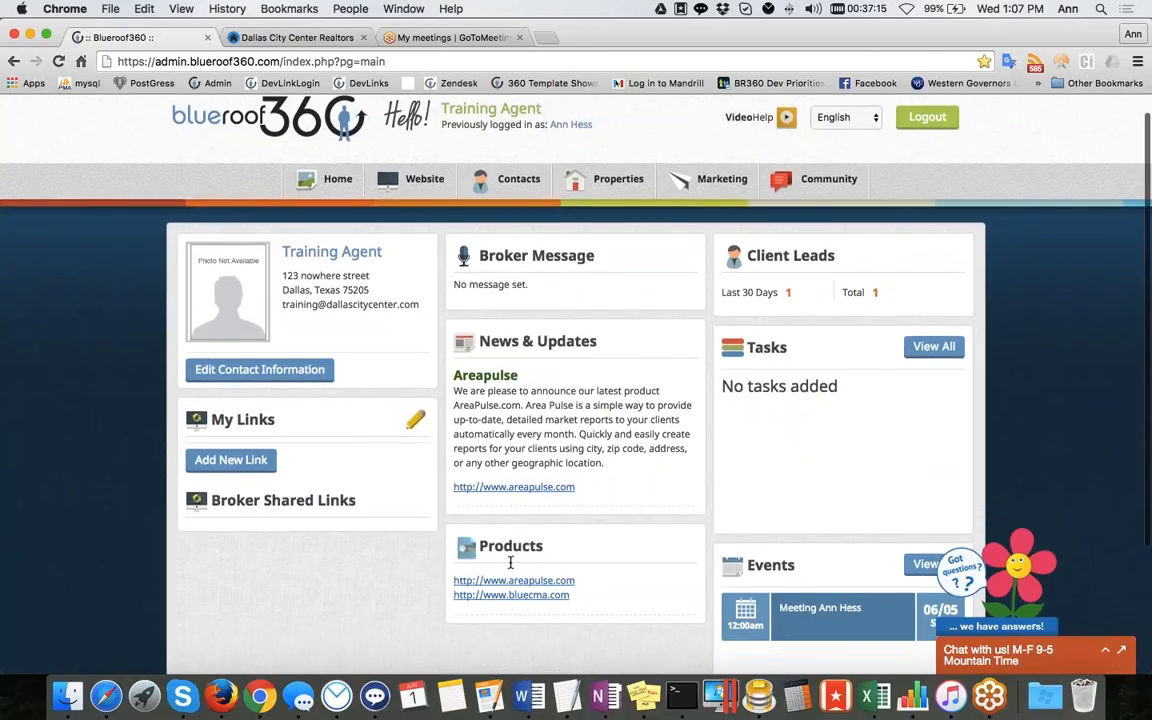
Open Document Storage from the Home menu
mouse_move(334, 186)
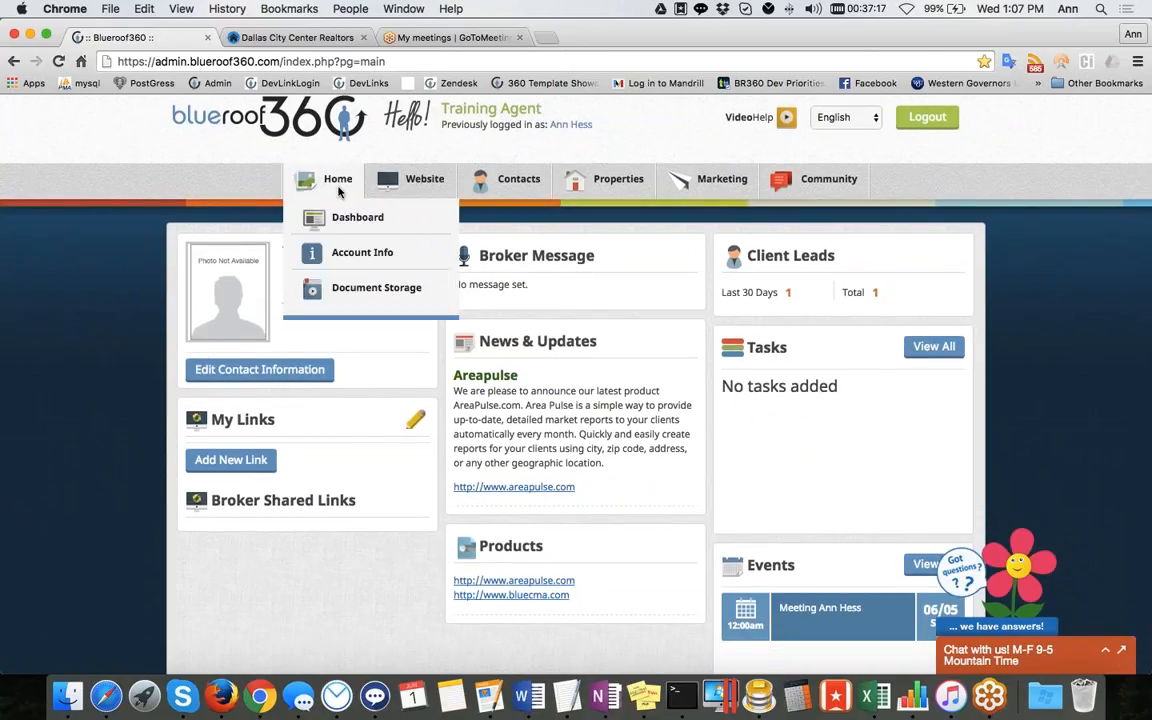
scroll(134, 184, "up", 1)
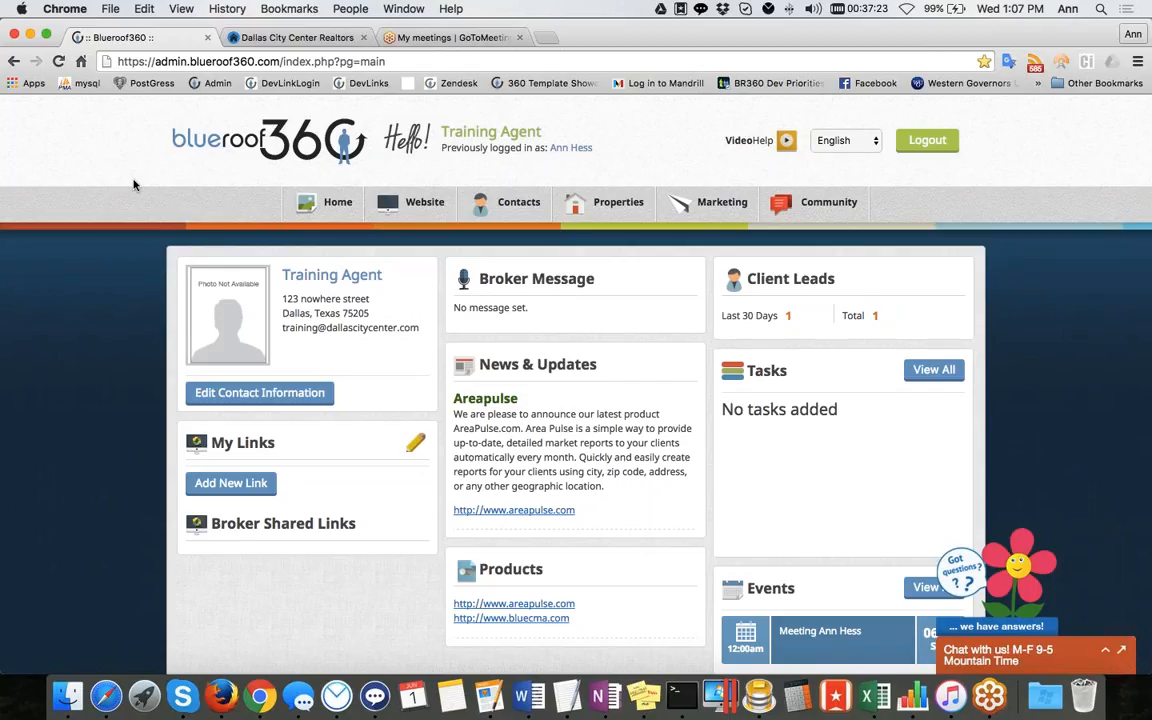
mouse_move(319, 210)
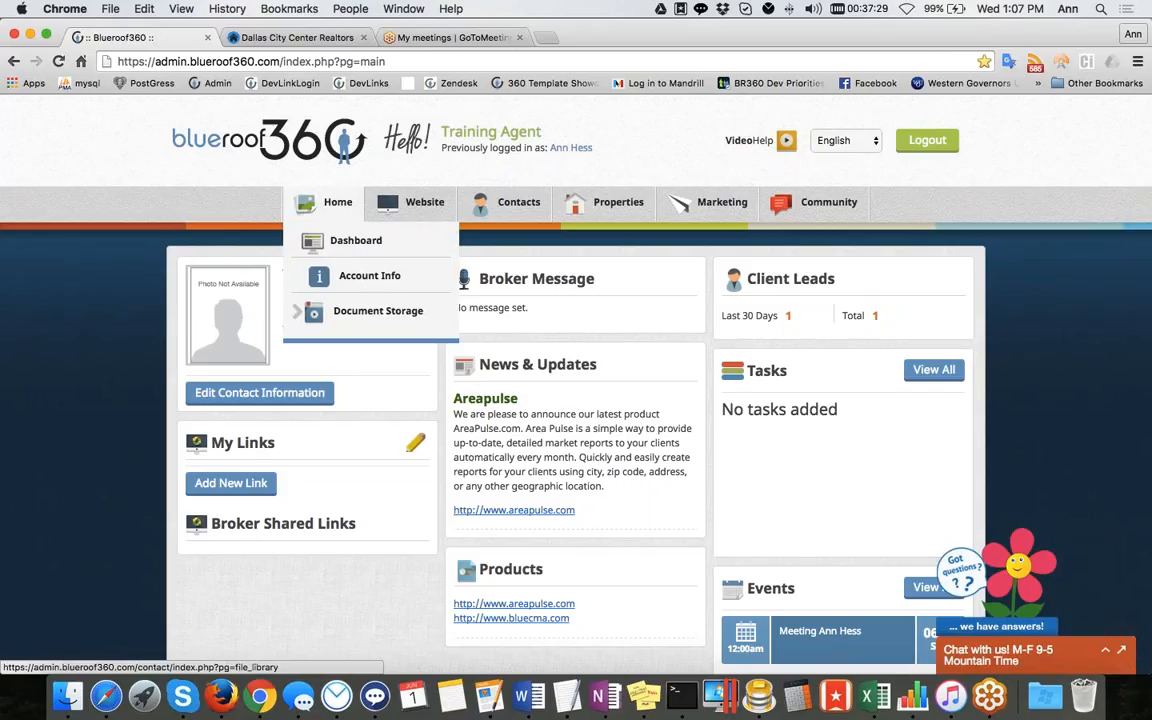
left_click(373, 316)
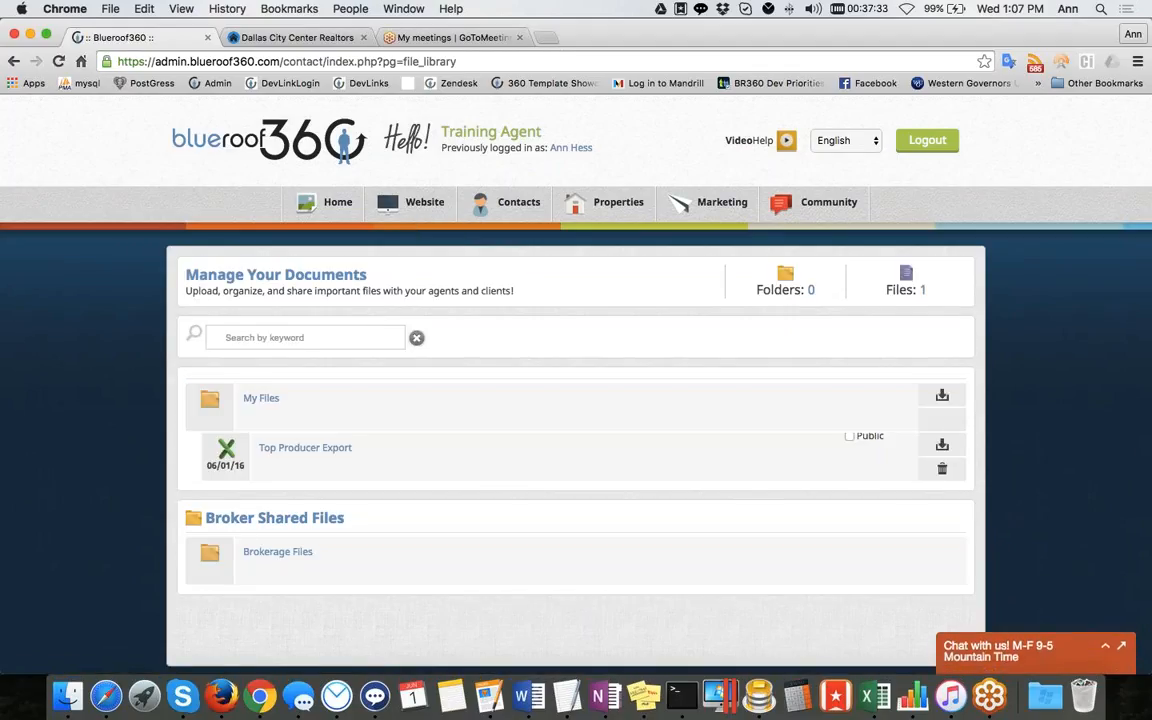
Expand the Top Producer Export file's notes and open its file actions
left_click(309, 452)
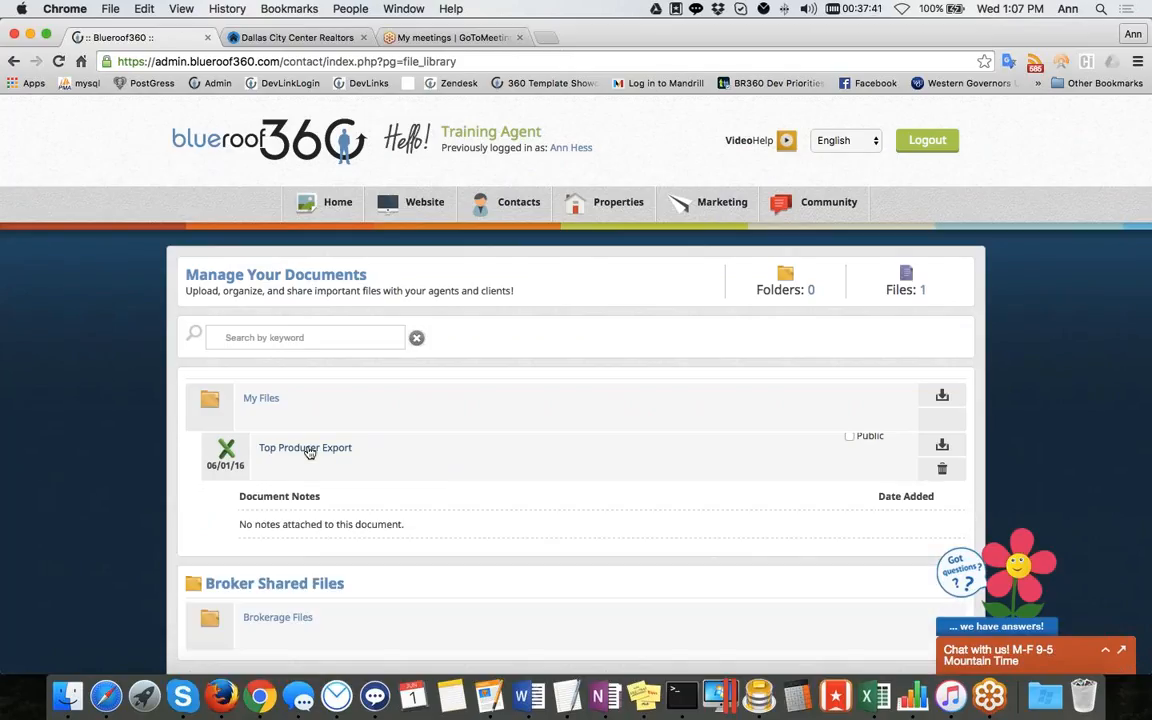
left_click(941, 448)
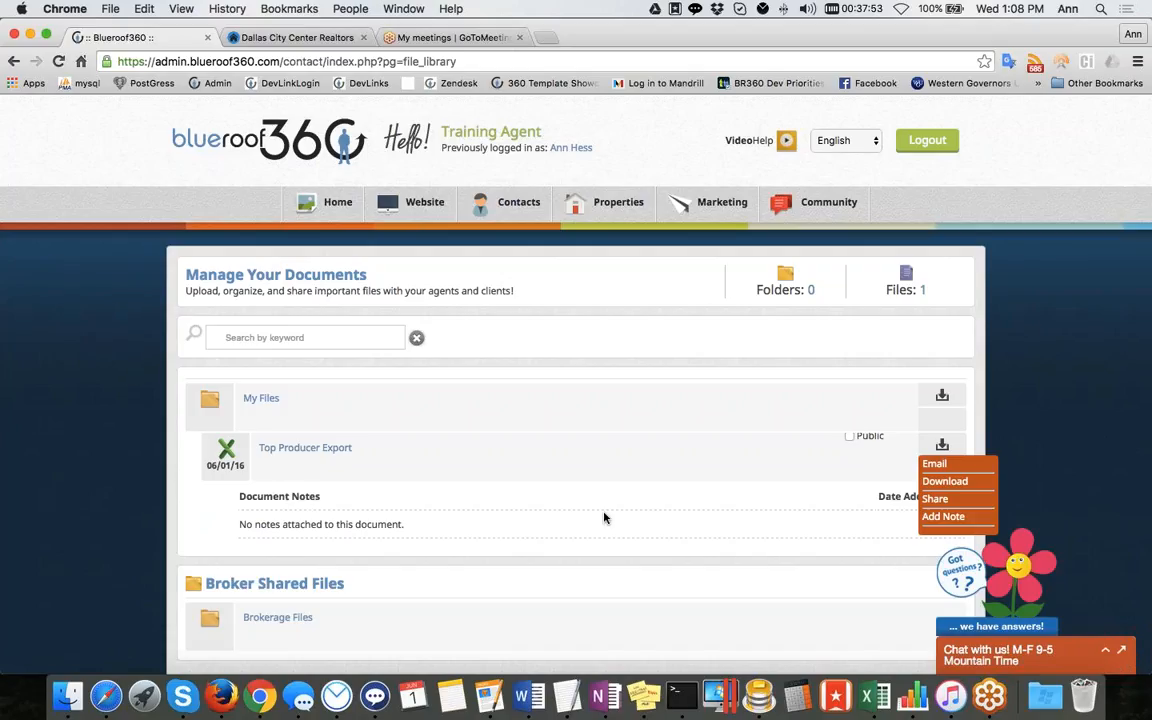
Return to the dashboard and open My Contacts
left_click(296, 144)
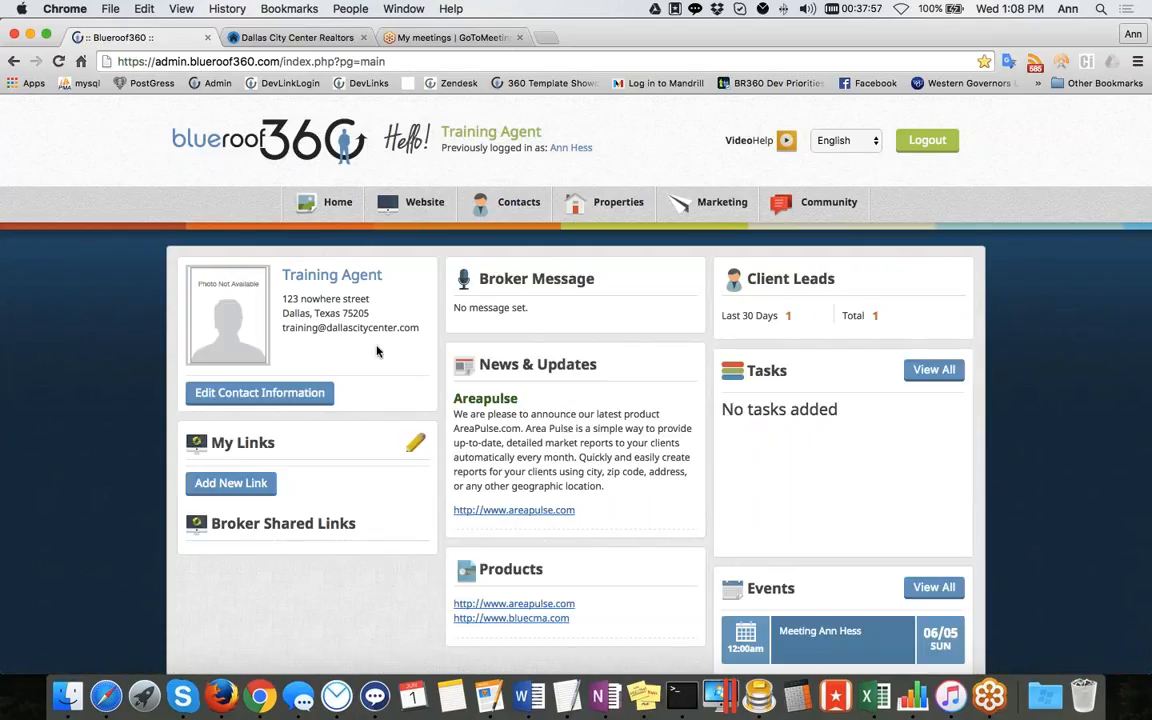
mouse_move(332, 203)
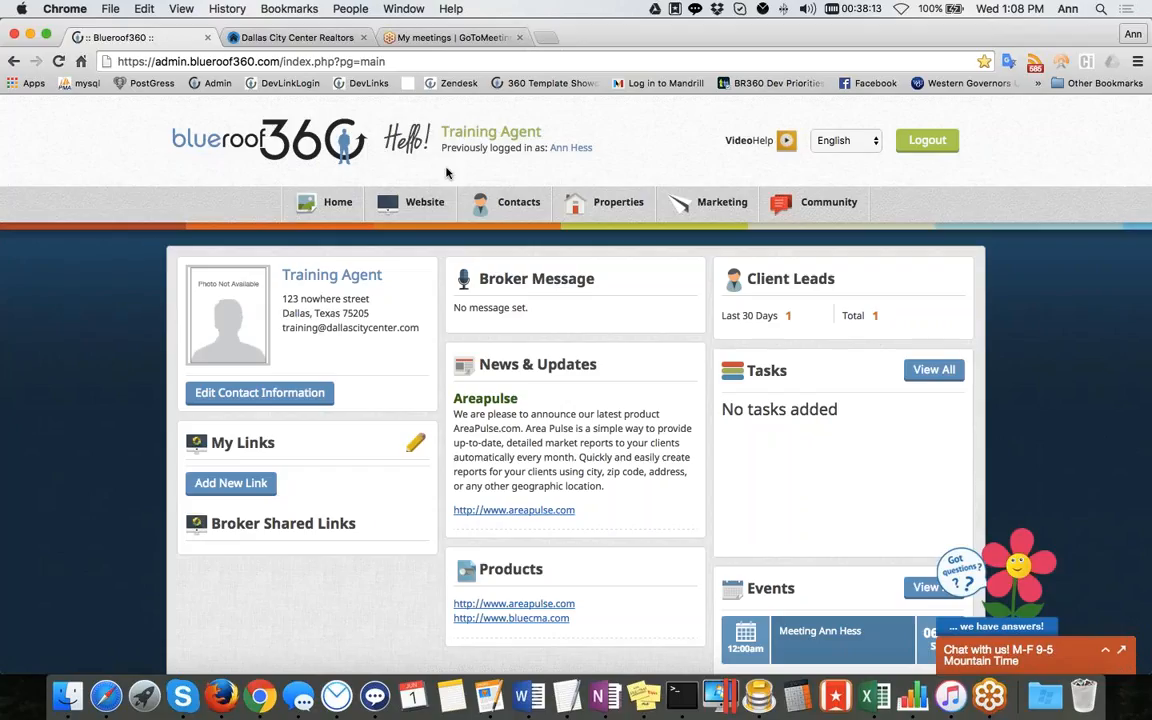
mouse_move(511, 206)
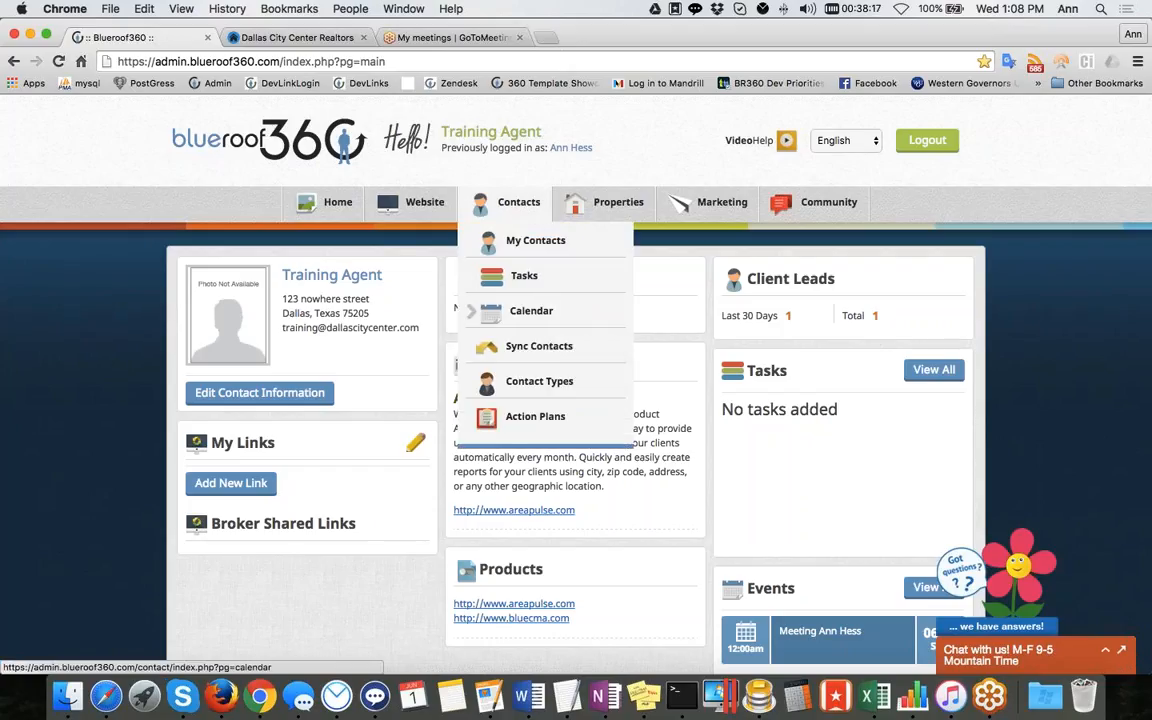
left_click(540, 244)
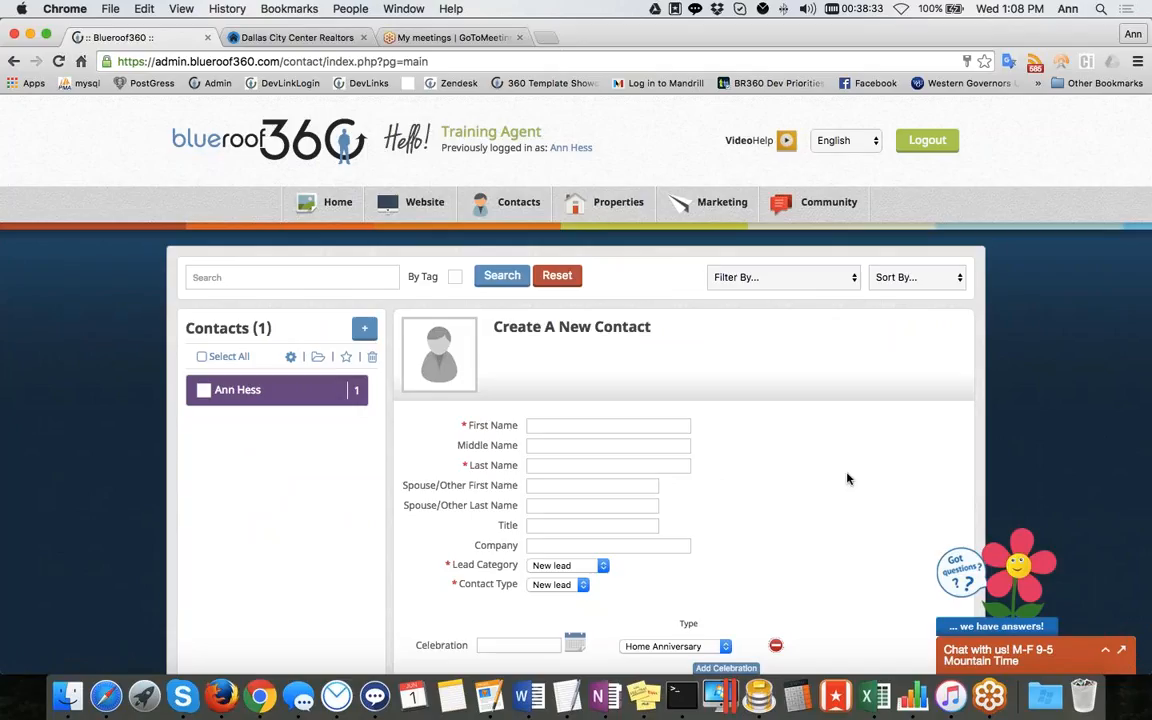
Review the available contact filter and sort options
scroll(847, 479, "down", 1)
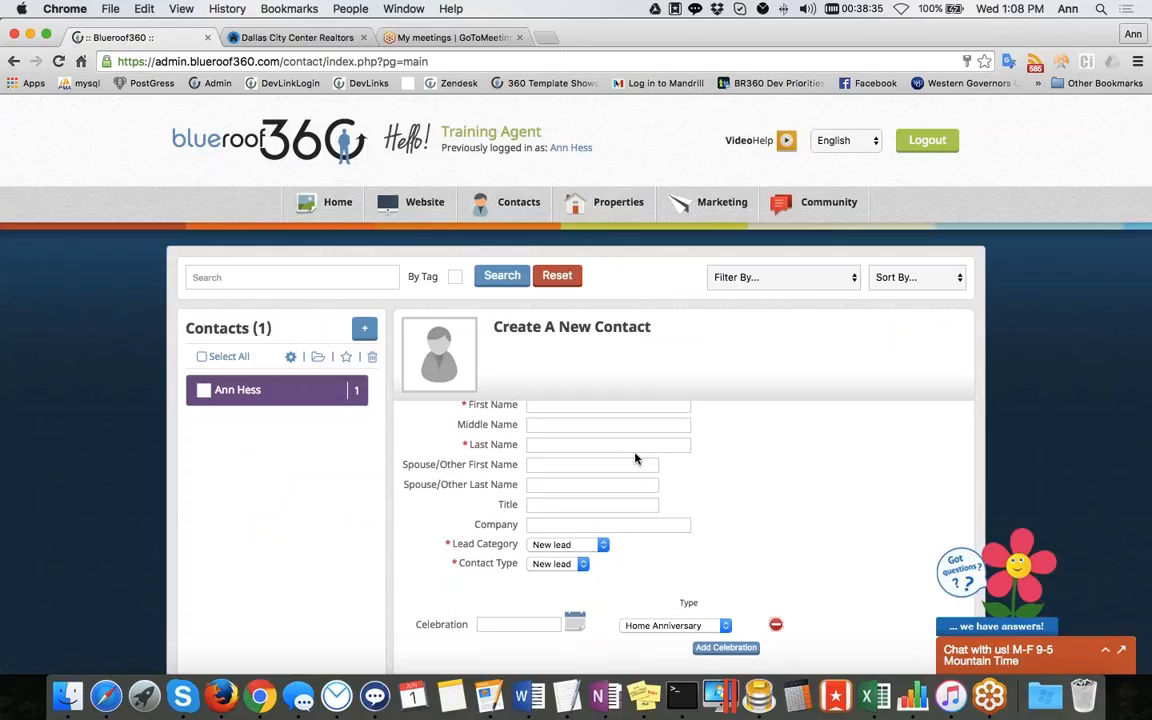
scroll(635, 458, "up", 1)
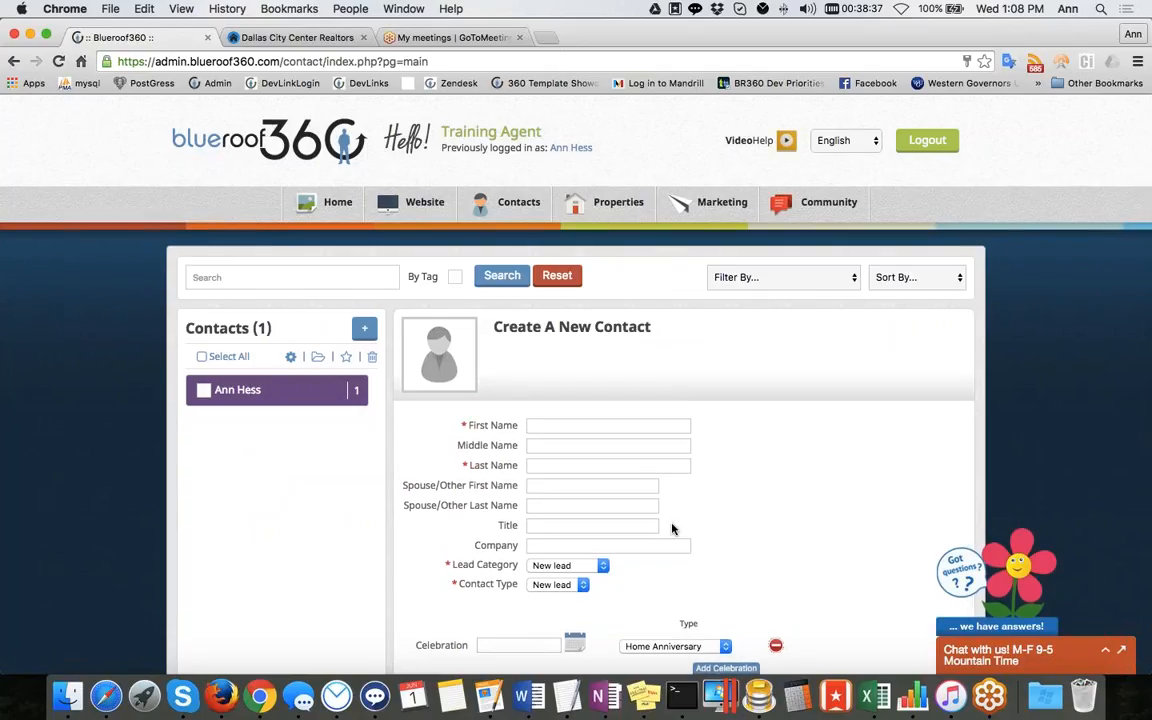
scroll(275, 467, "down", 1)
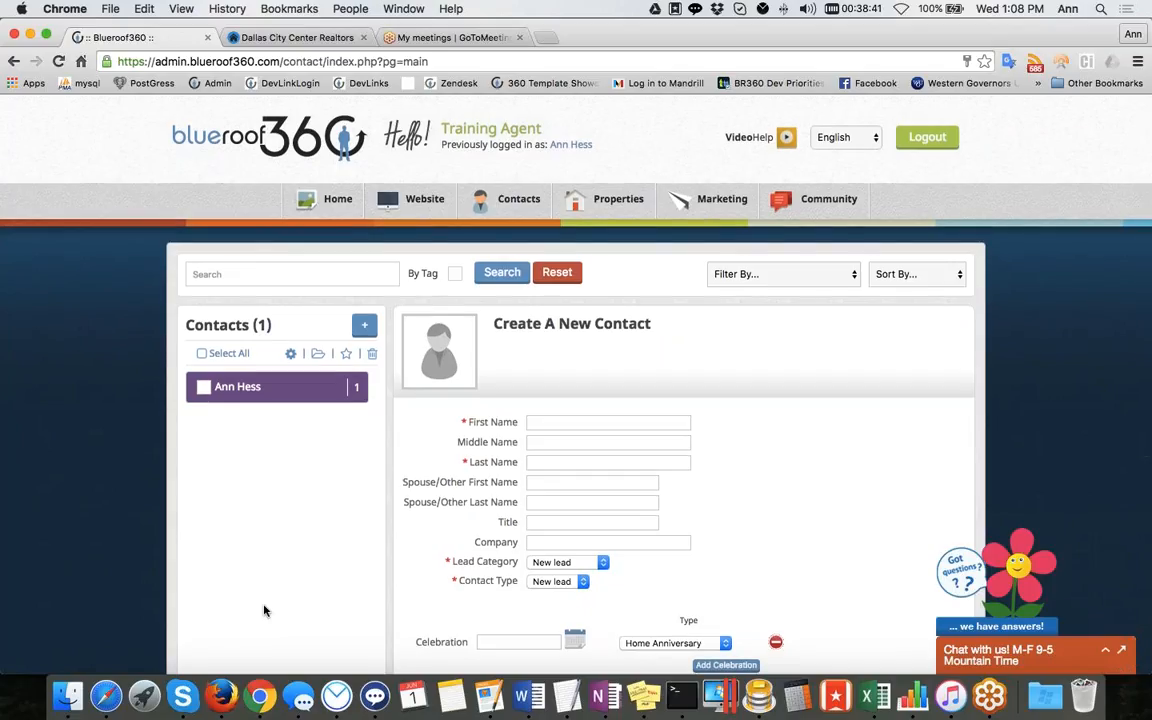
left_click(840, 284)
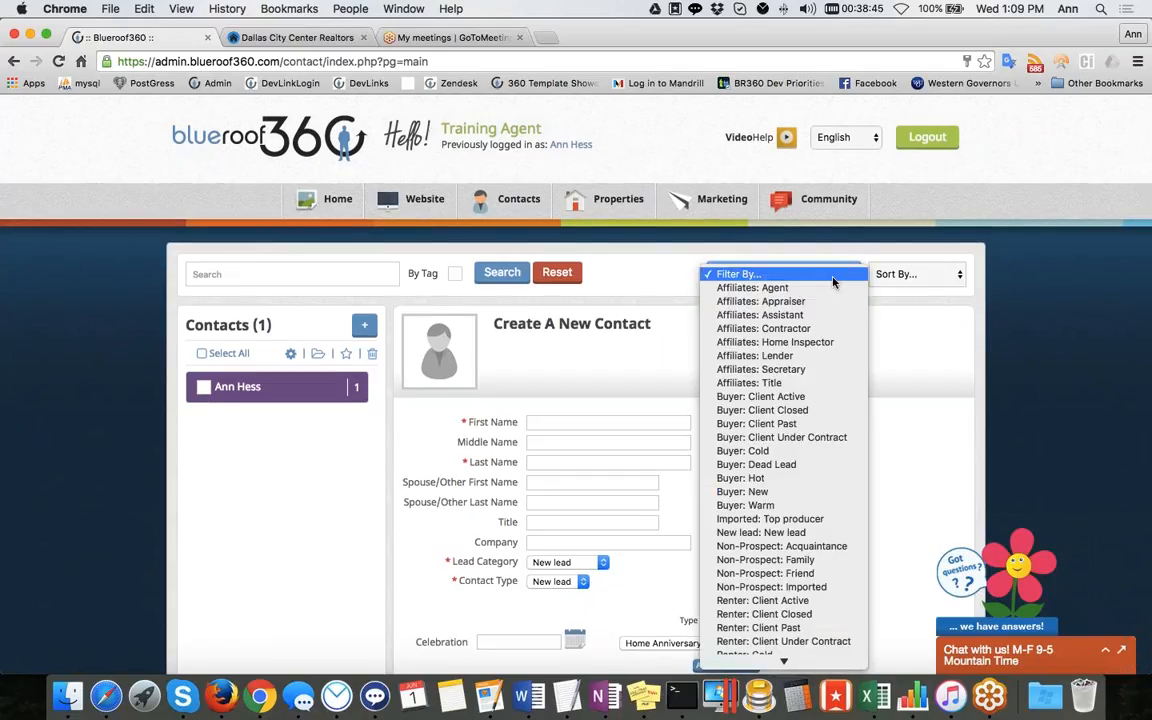
left_click(903, 274)
left_click(908, 277)
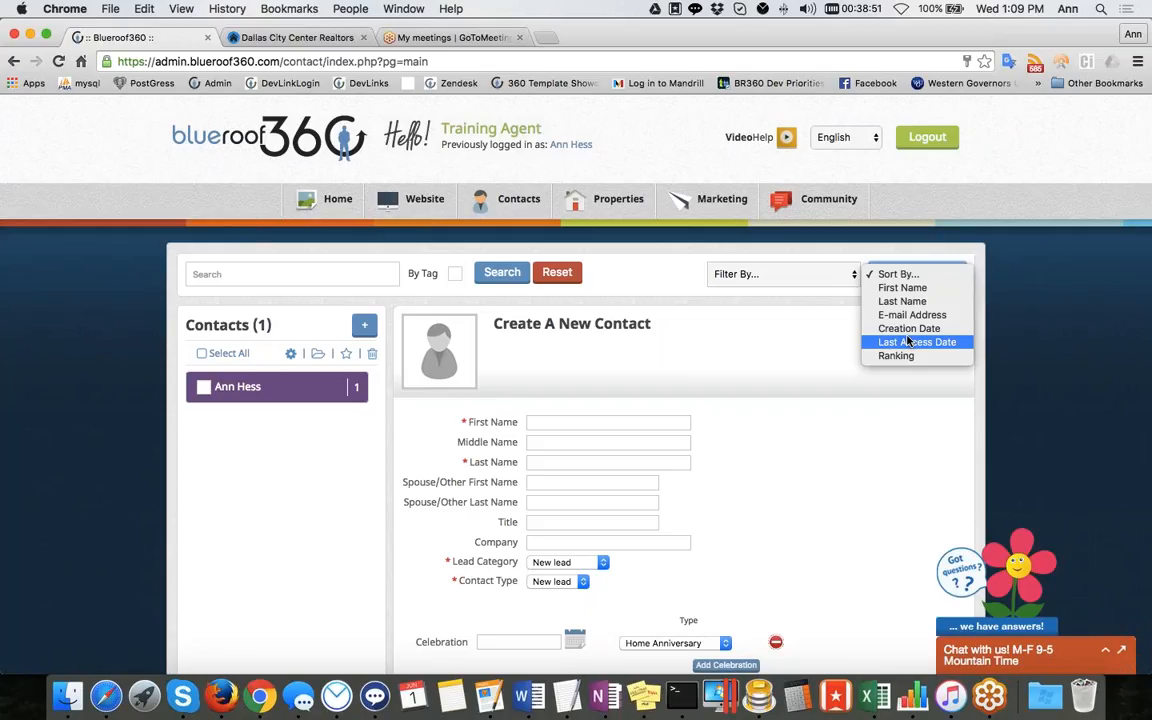
Filter the contact list by Imported: Top producer
left_click(848, 280)
left_click(848, 280)
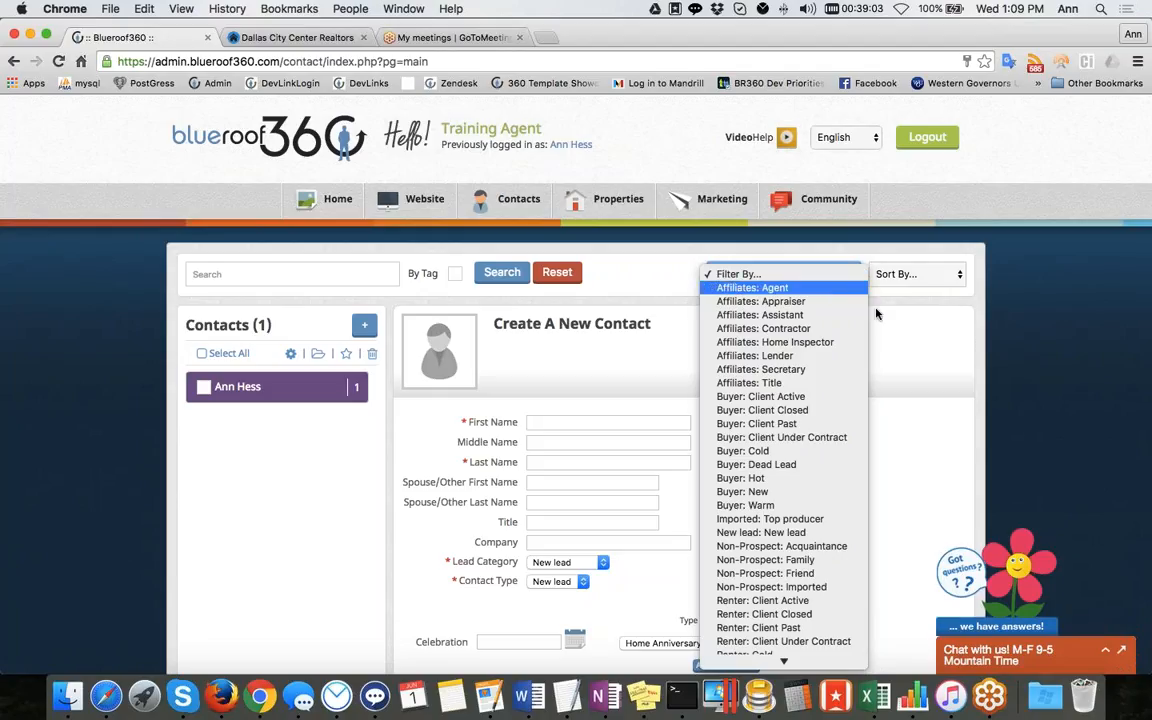
left_click(894, 328)
left_click(843, 275)
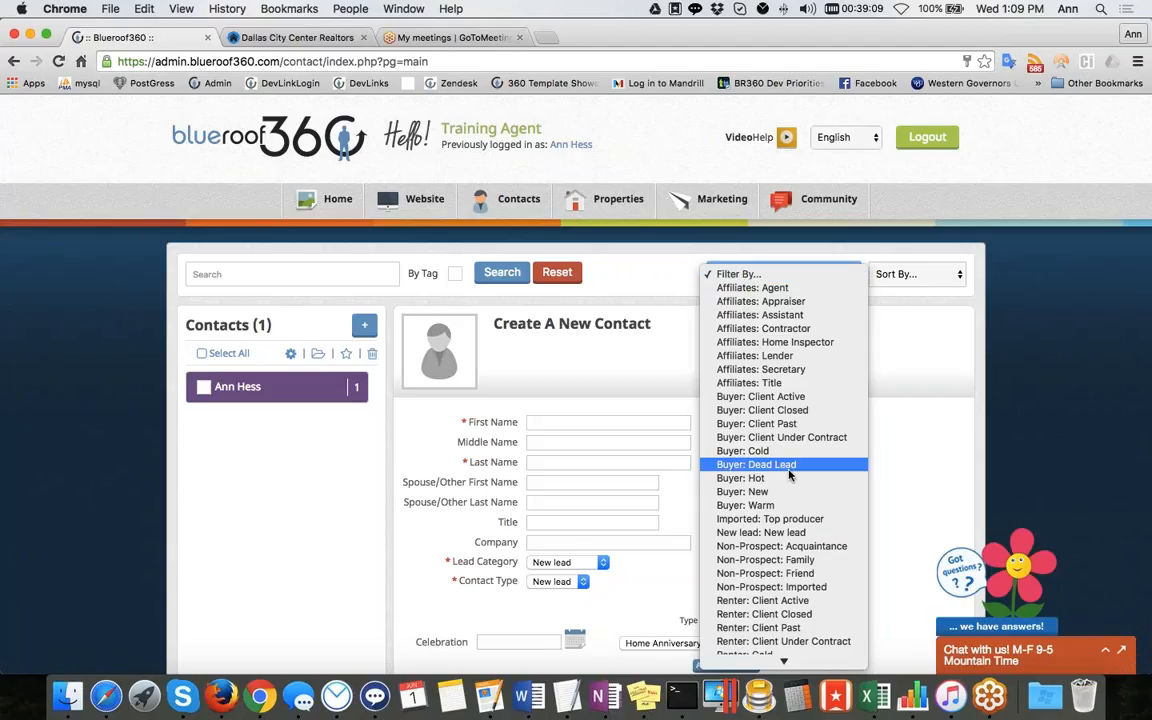
left_click(790, 519)
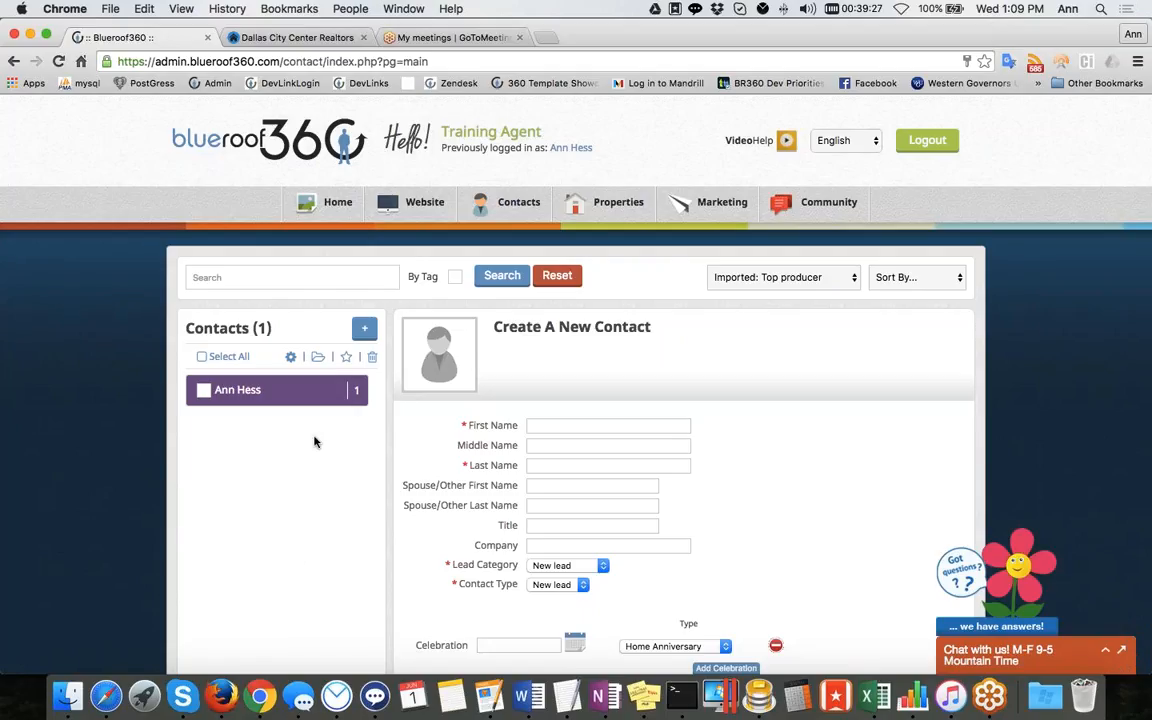
Examine the set-type and bulk action options for selected contacts
left_click(317, 357)
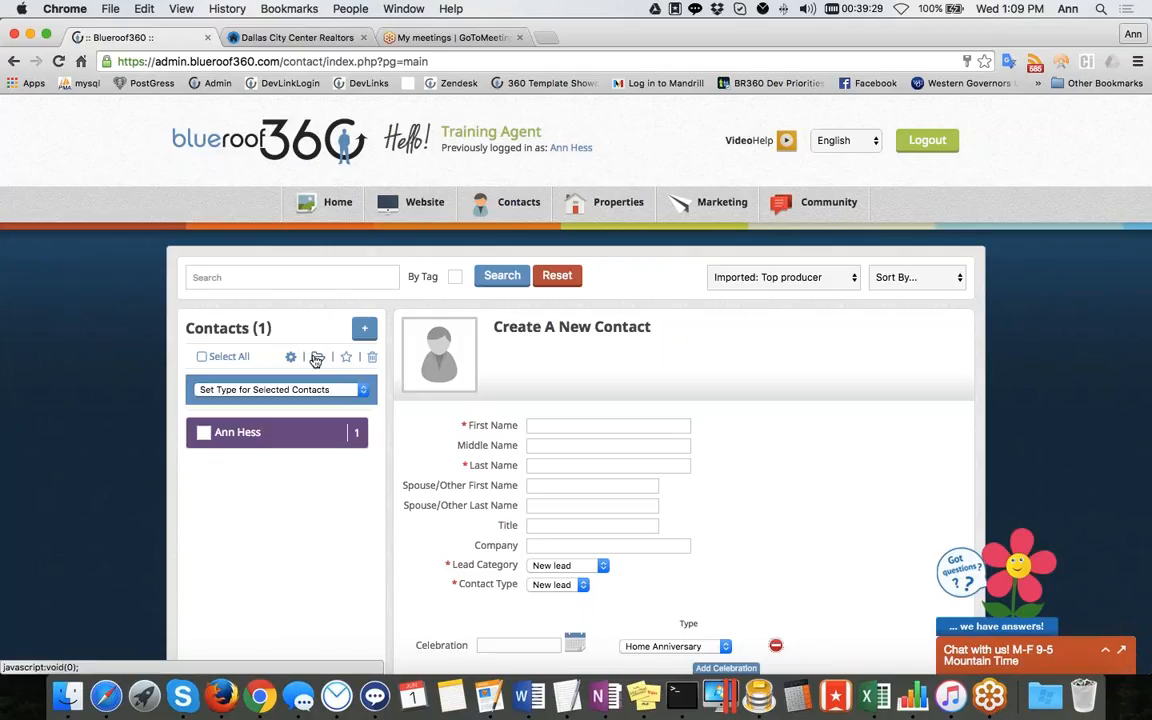
left_click(310, 390)
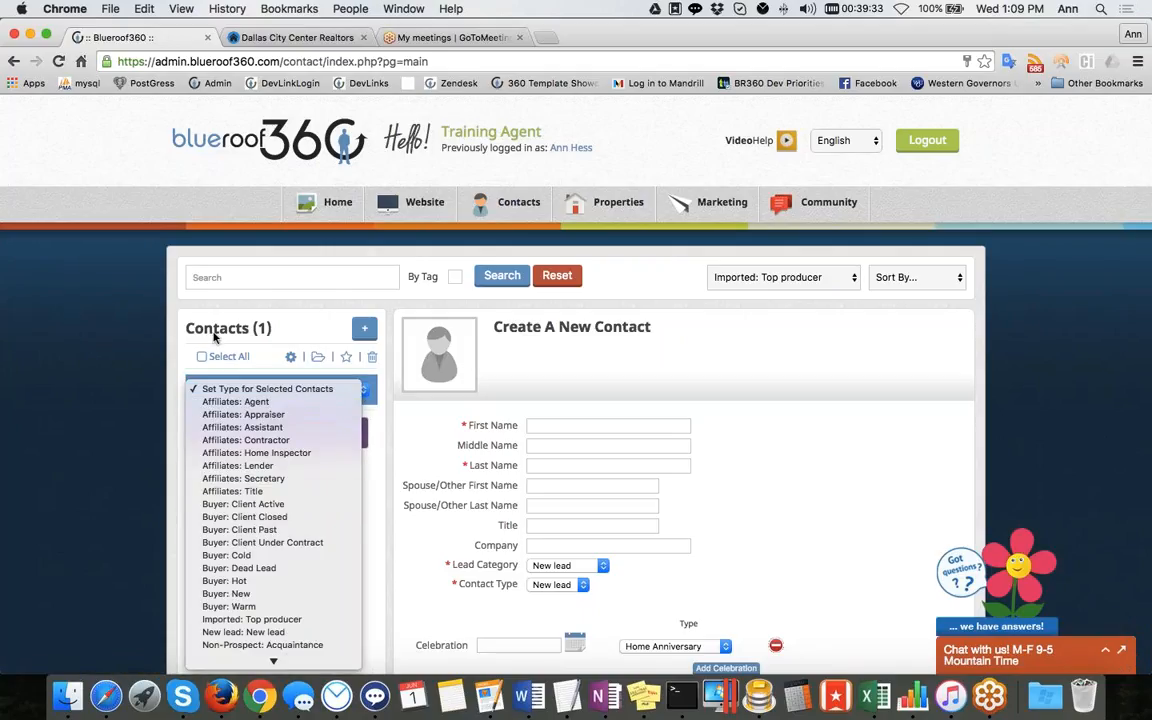
left_click(136, 314)
left_click(291, 357)
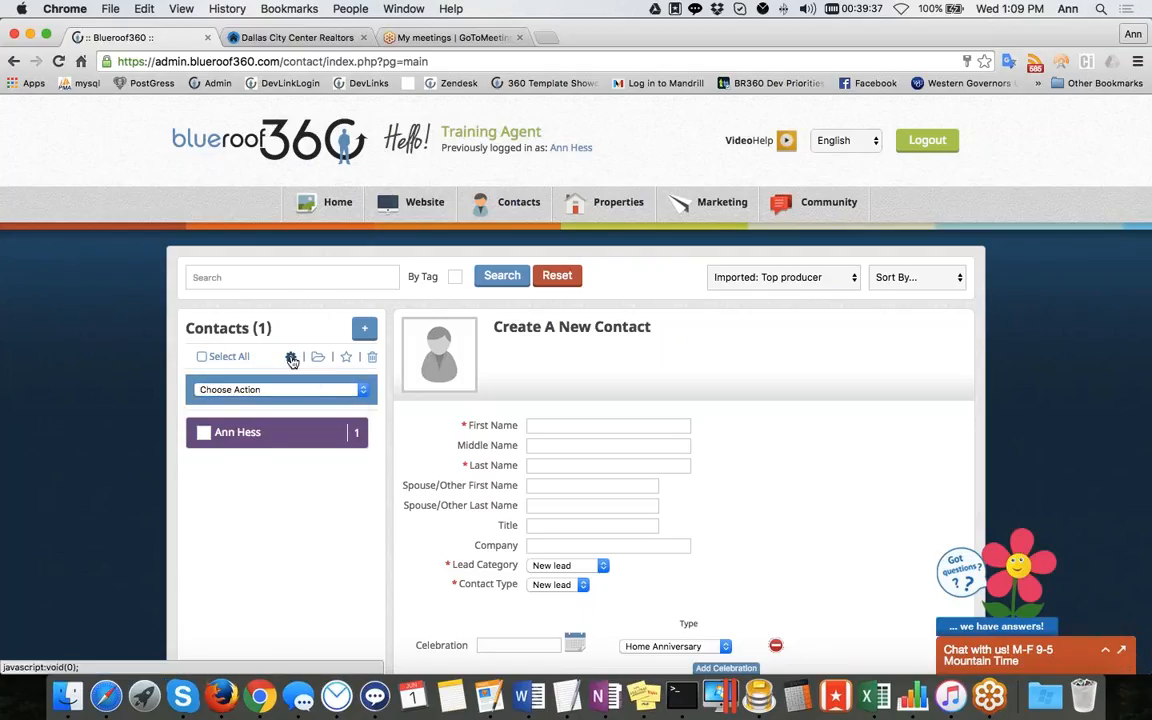
left_click(359, 391)
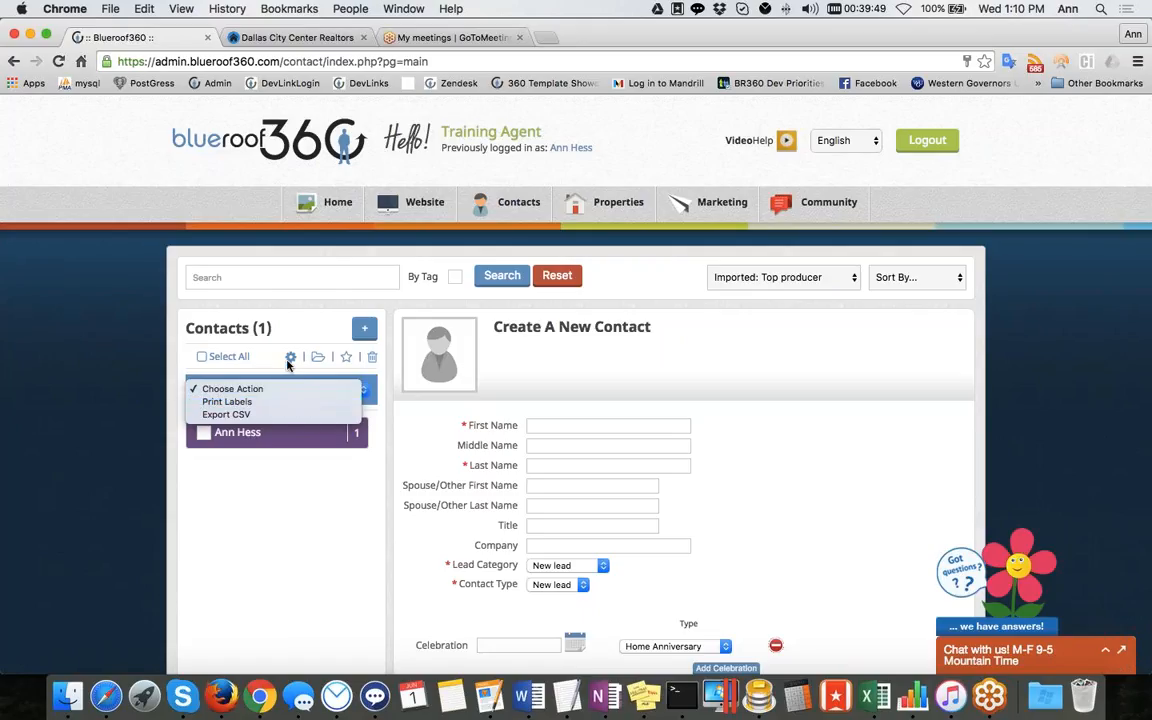
left_click(250, 477)
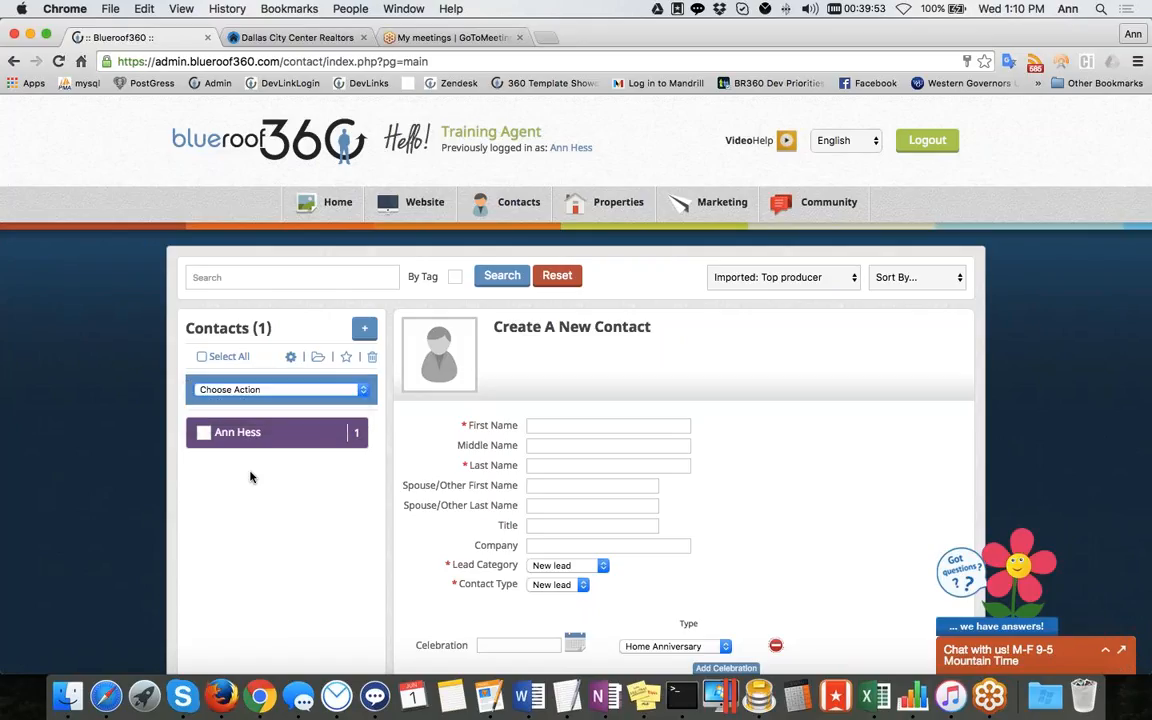
Open the ranking options for selected contacts
left_click(346, 357)
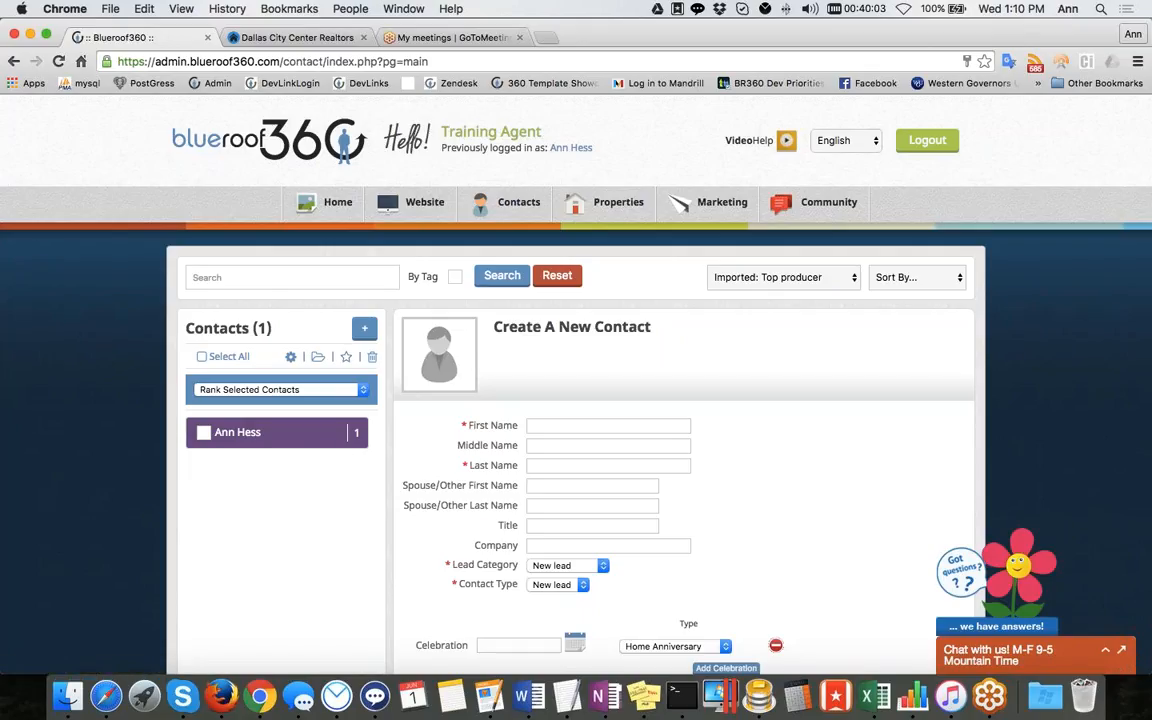
left_click(280, 389)
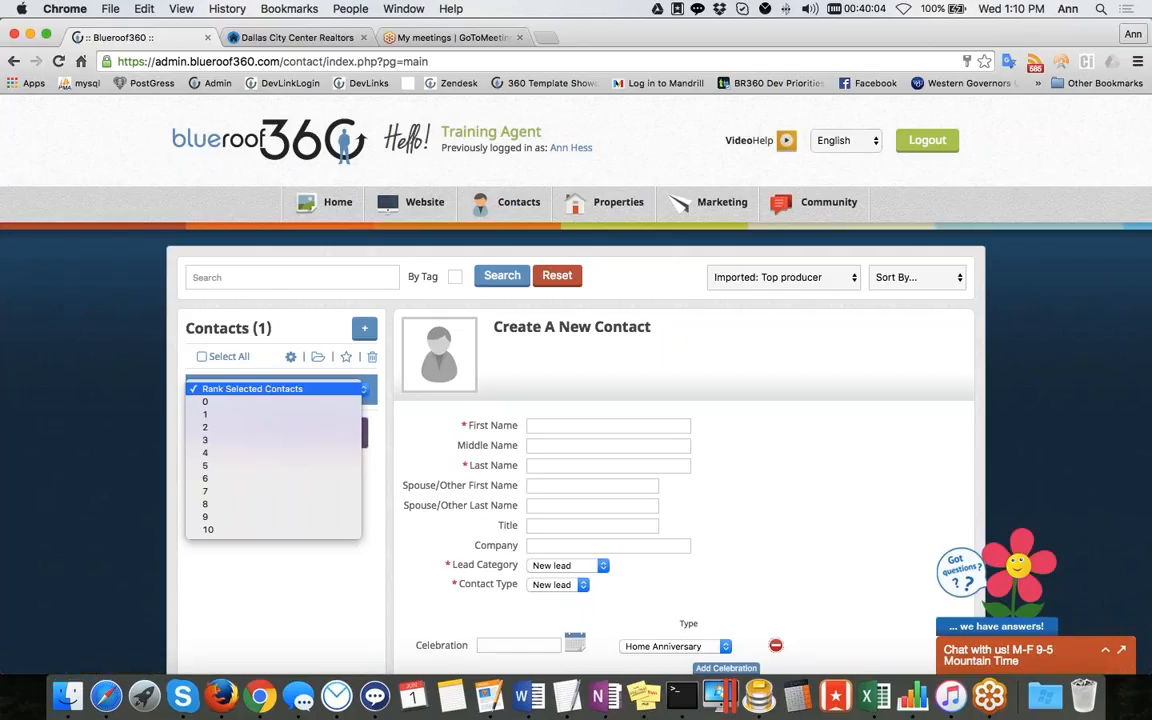
Set the selected contact's rank to 1
left_click(282, 414)
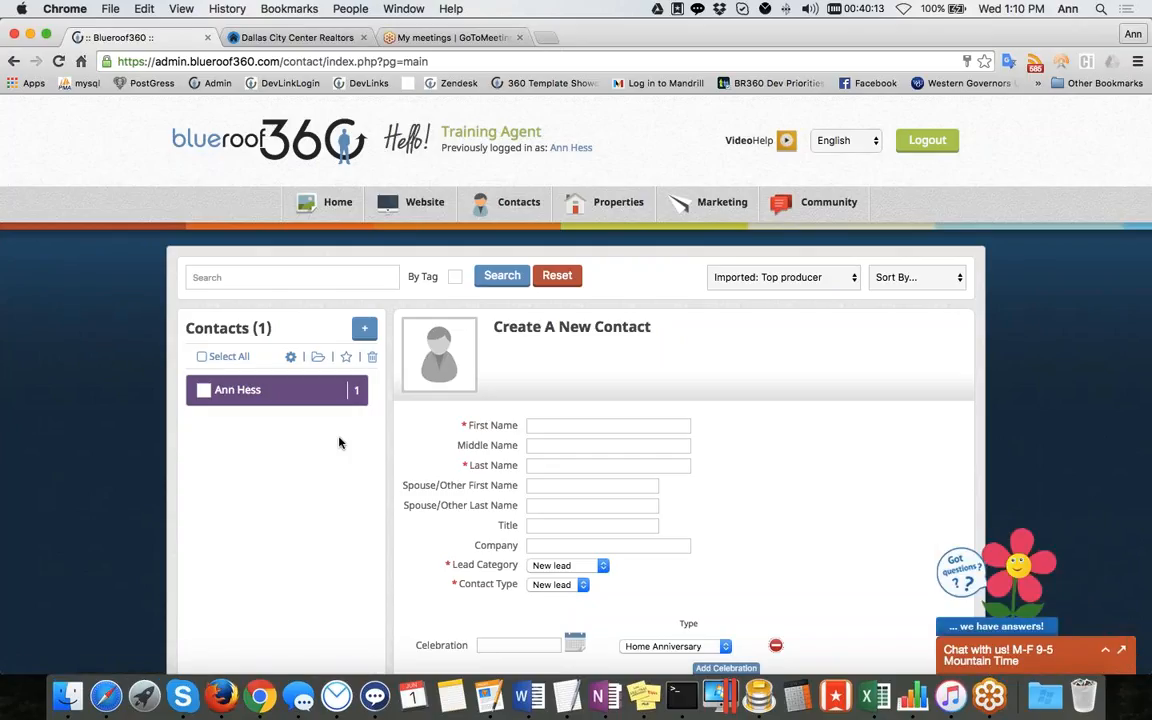
Search the contacts by the contact's first name
left_click(287, 277)
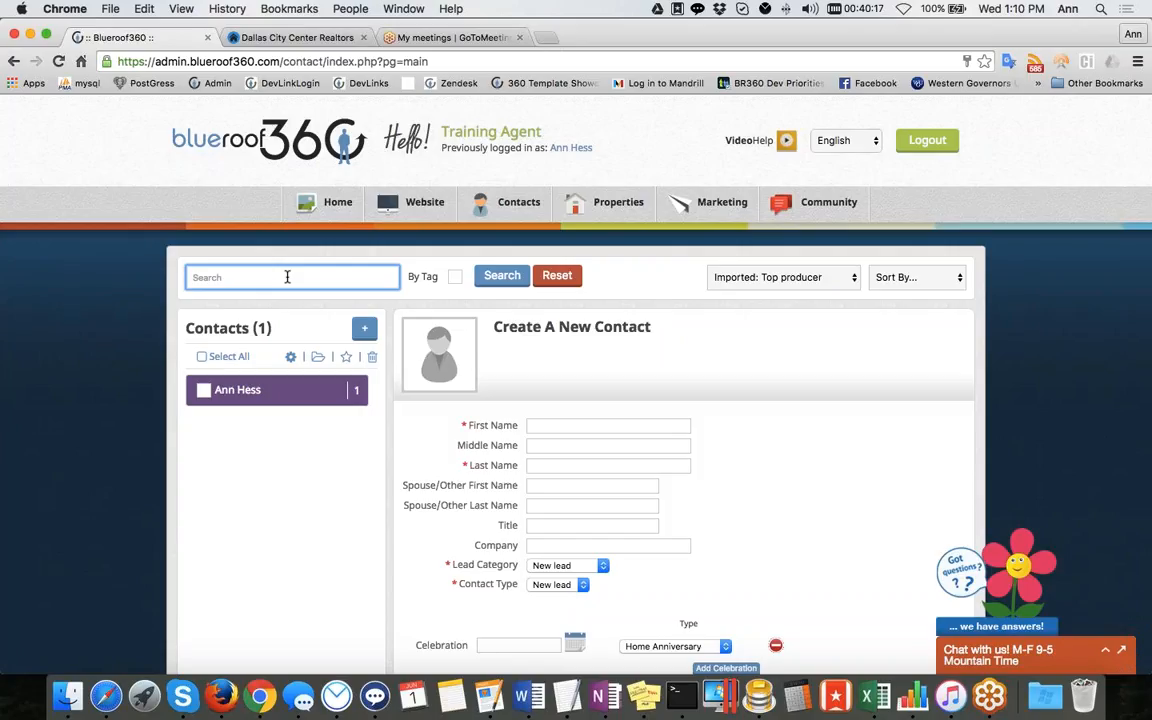
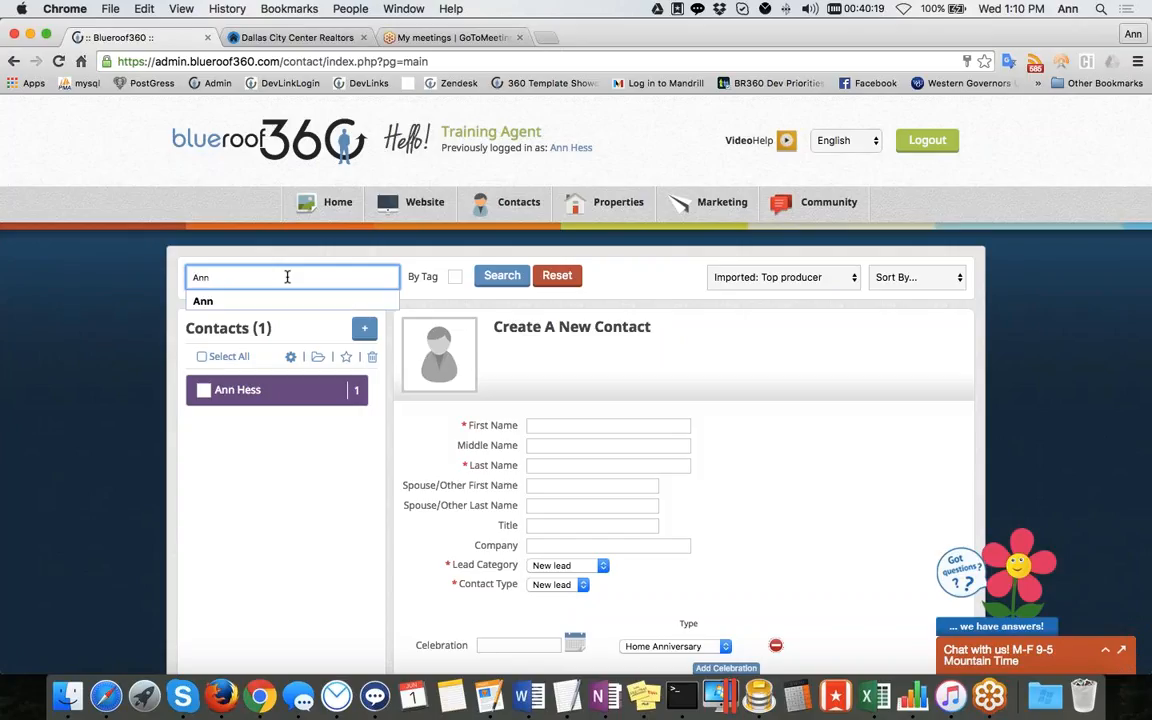
key("Return")
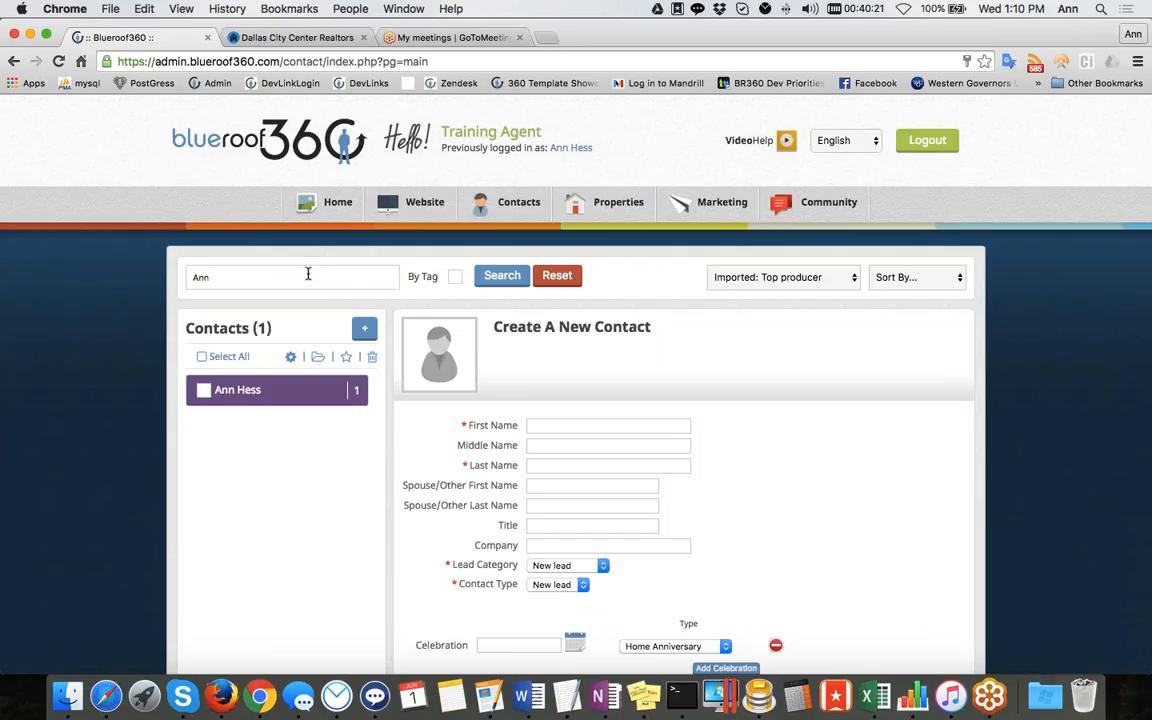
Replace the search text with the contact's last name and run the search
left_click_drag(214, 279, 185, 280)
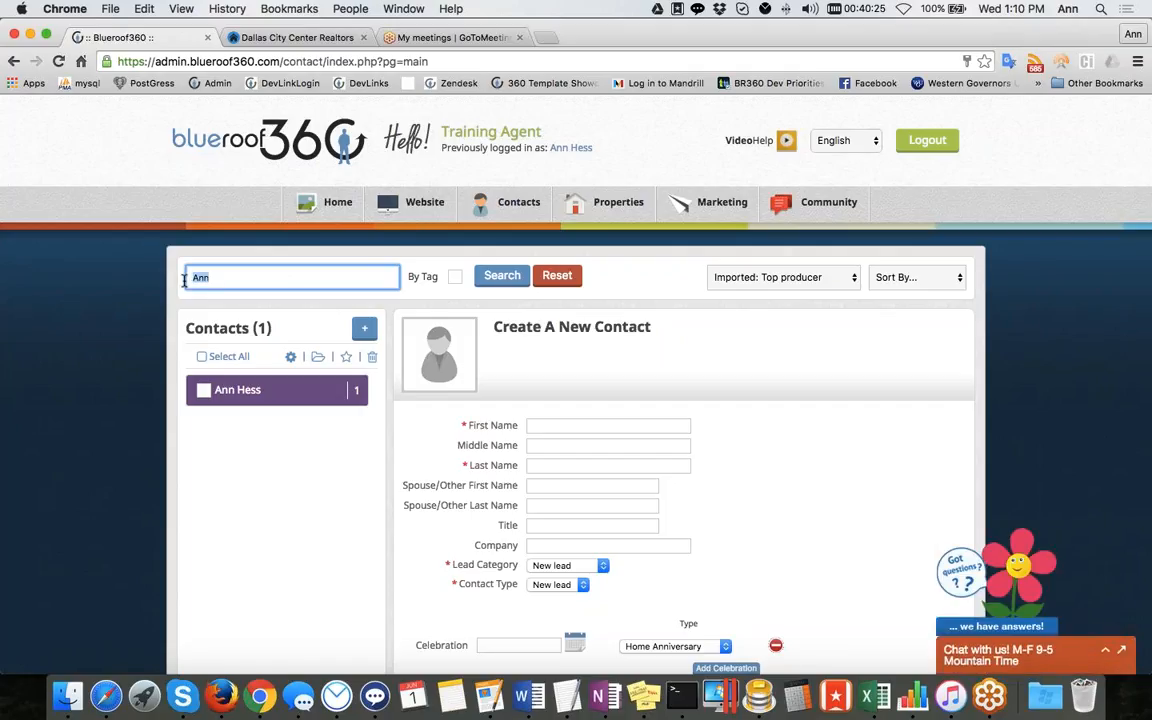
key("Return")
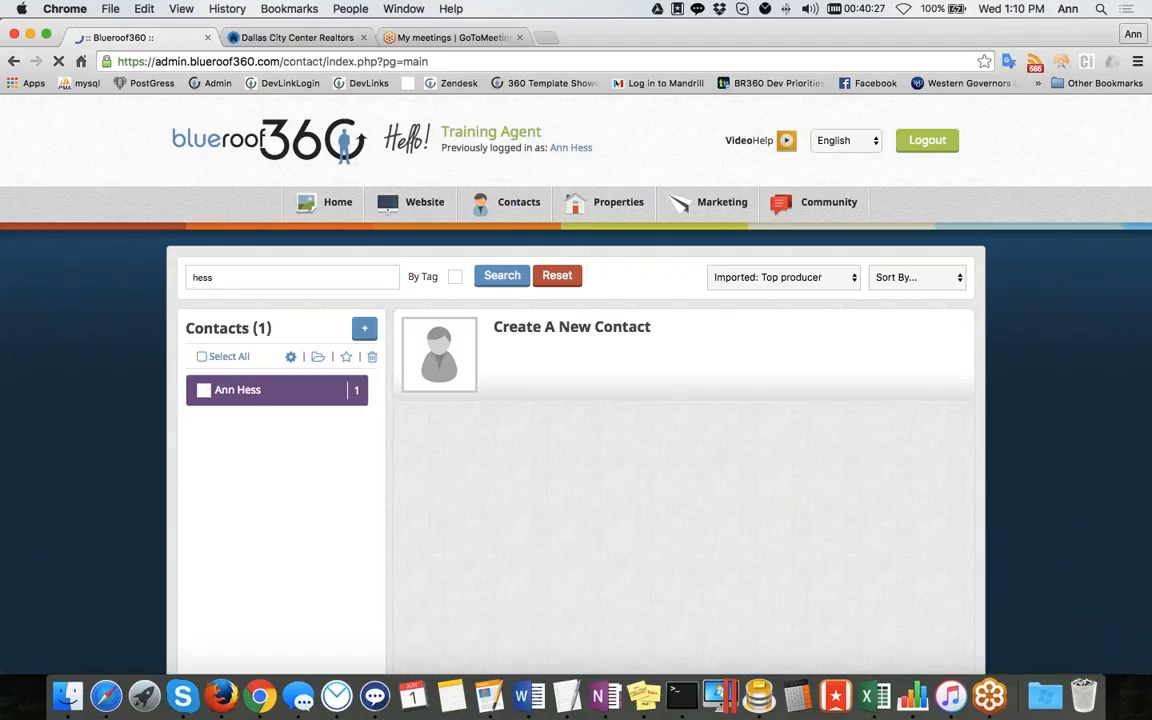
Search the contacts by the contact's e-mail address
left_click_drag(258, 281, 171, 272)
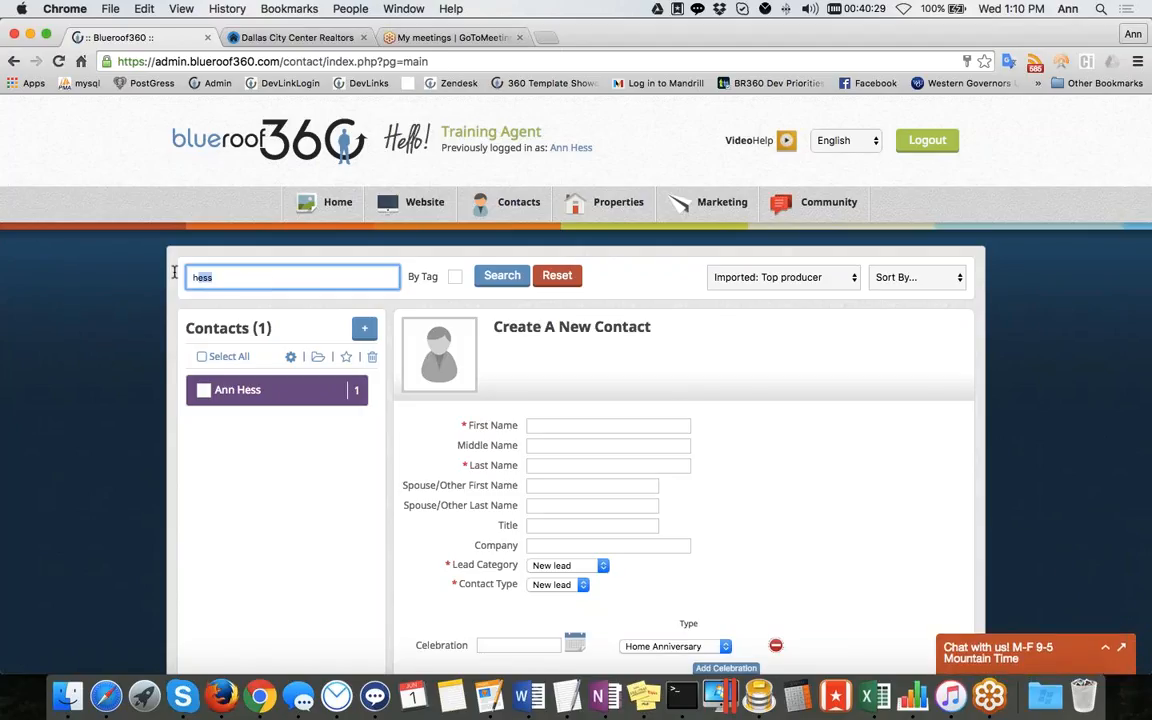
type("ann@")
key("BackSpace")
key("BackSpace")
key("BackSpace")
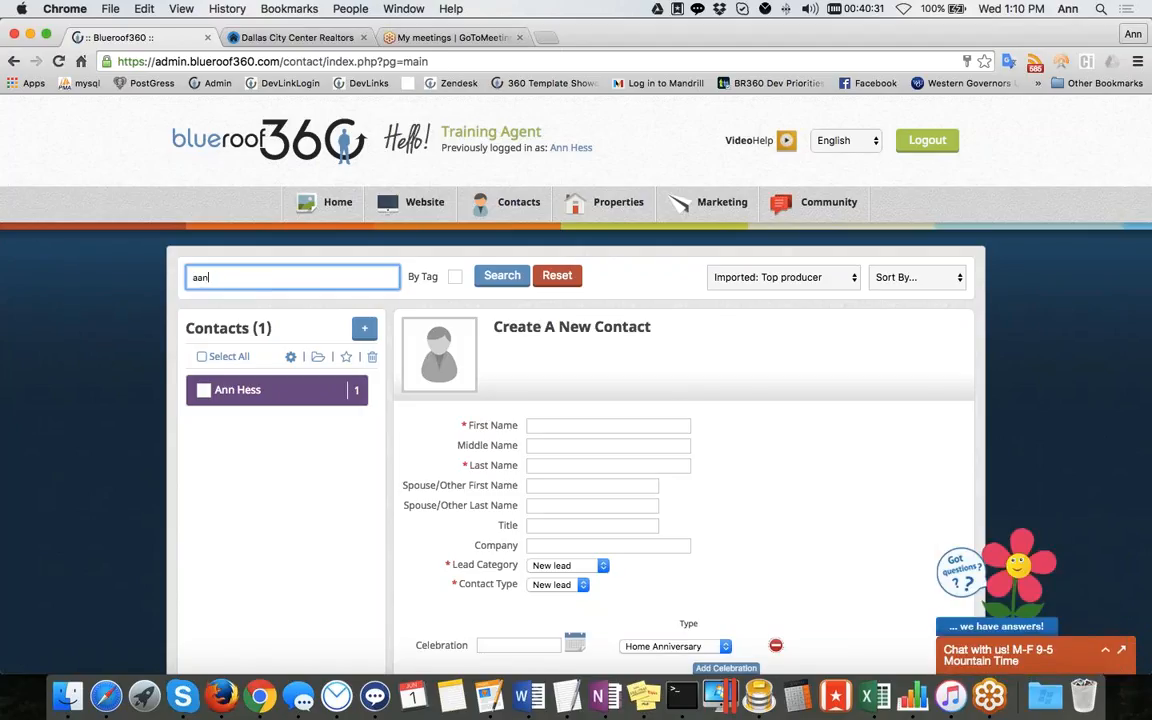
key("Return")
Clear the search and search contacts by tag for the Email tag
left_click_drag(314, 279, 179, 270)
key("BackSpace")
left_click(456, 277)
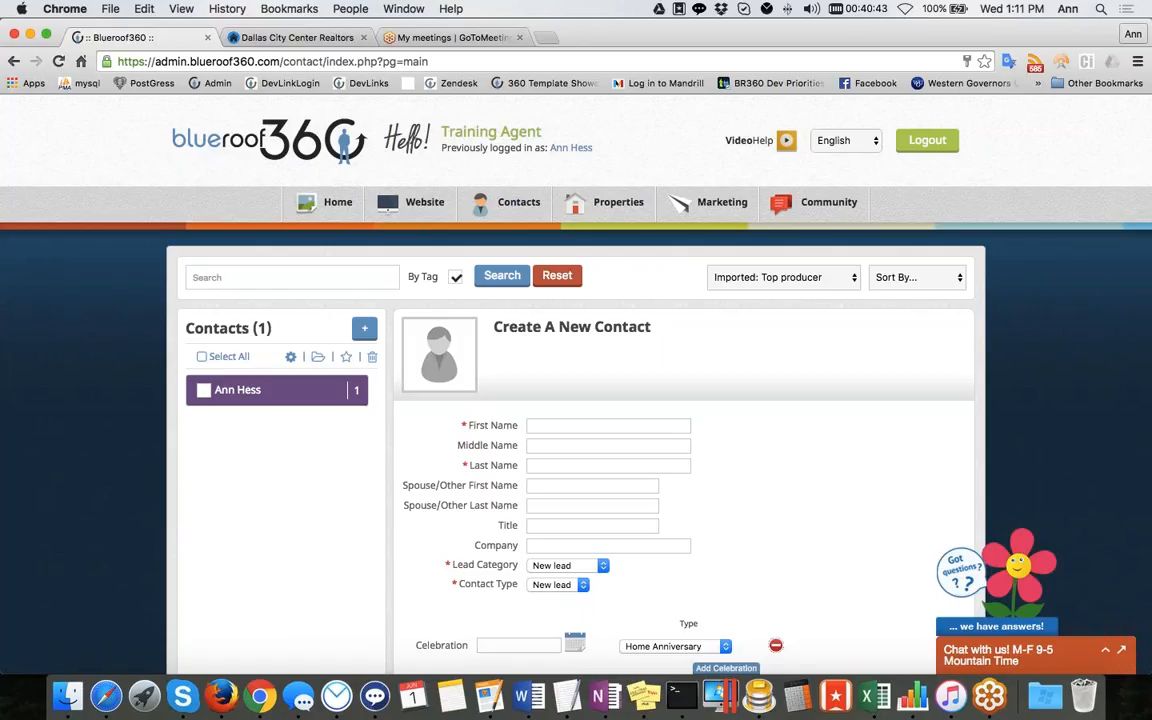
left_click(327, 278)
type("email")
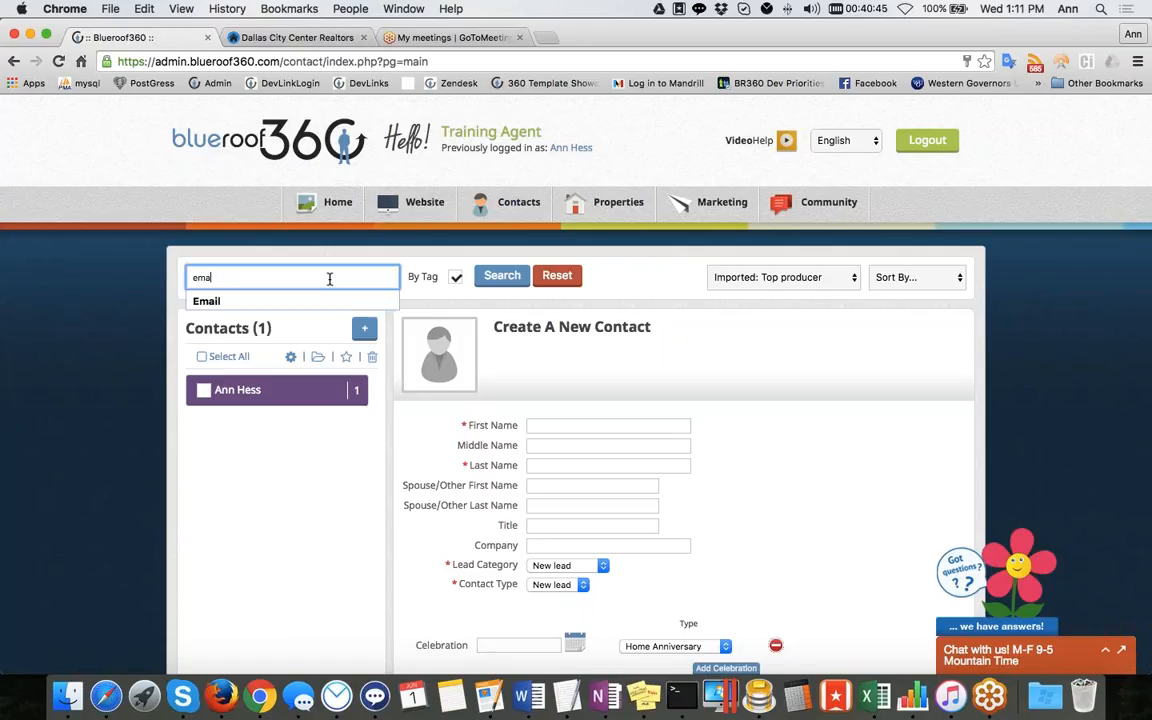
left_click(318, 303)
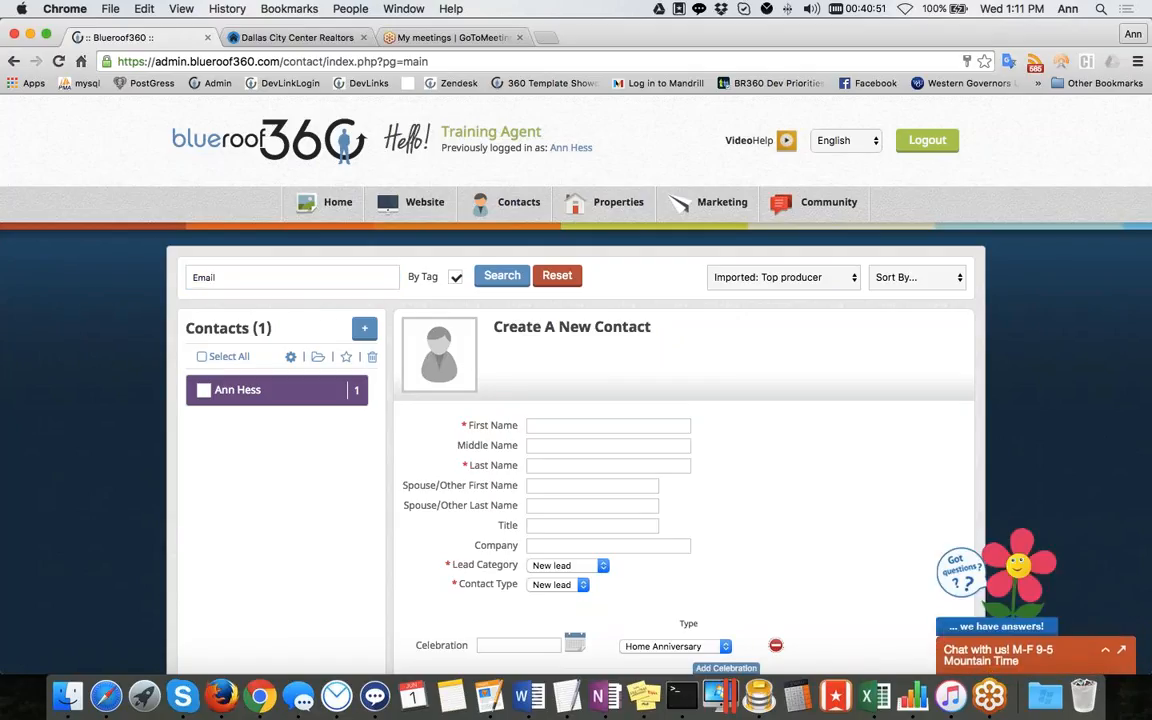
left_click(456, 277)
scroll(578, 378, "down", 1)
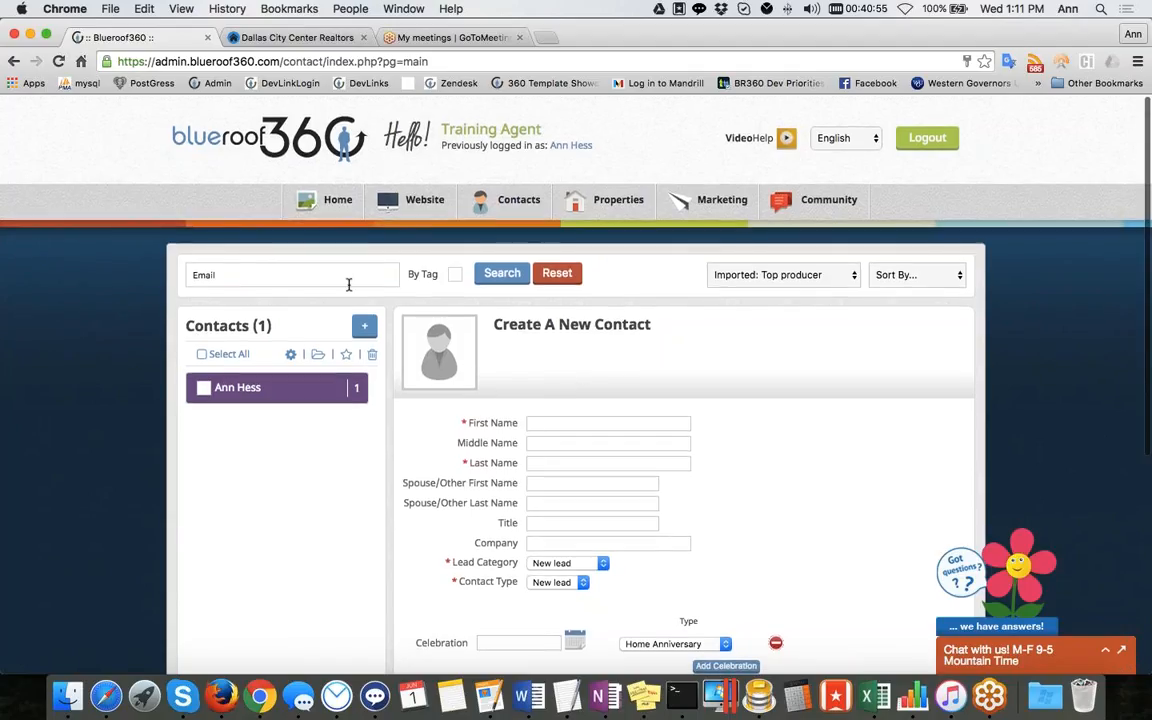
Browse the contact filter list without changing the filter
left_click(745, 278)
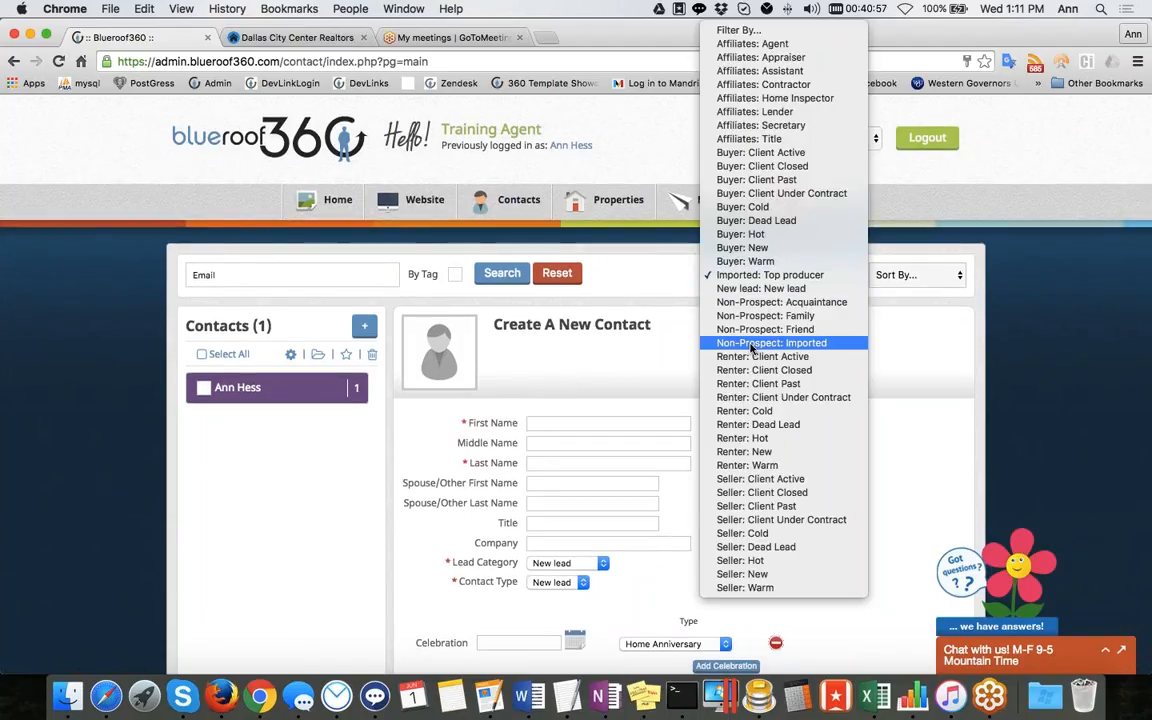
left_click(940, 387)
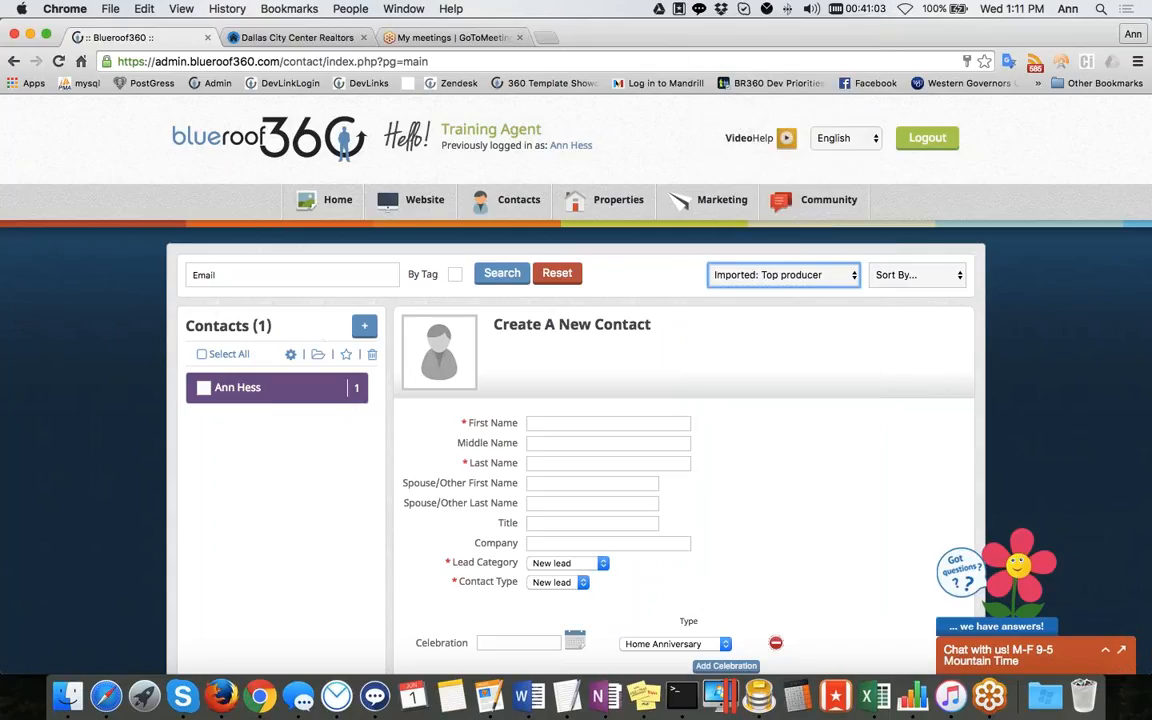
scroll(296, 394, "down", 1)
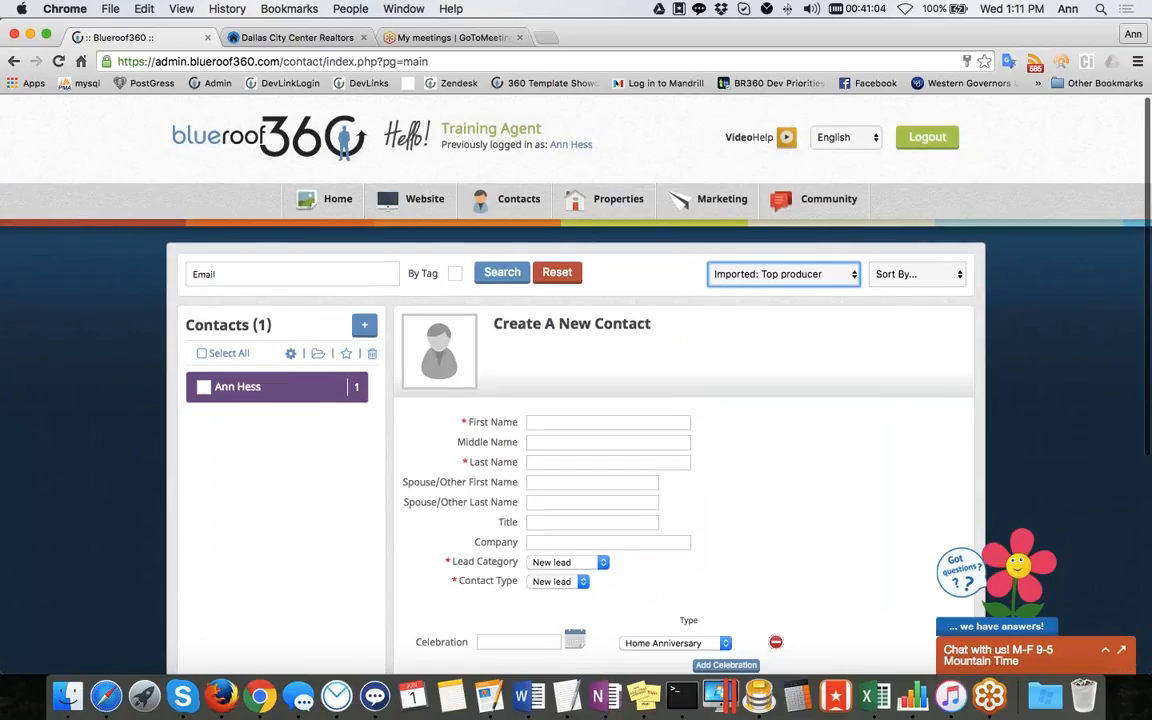
Open the contact's details from the list
left_click(296, 394)
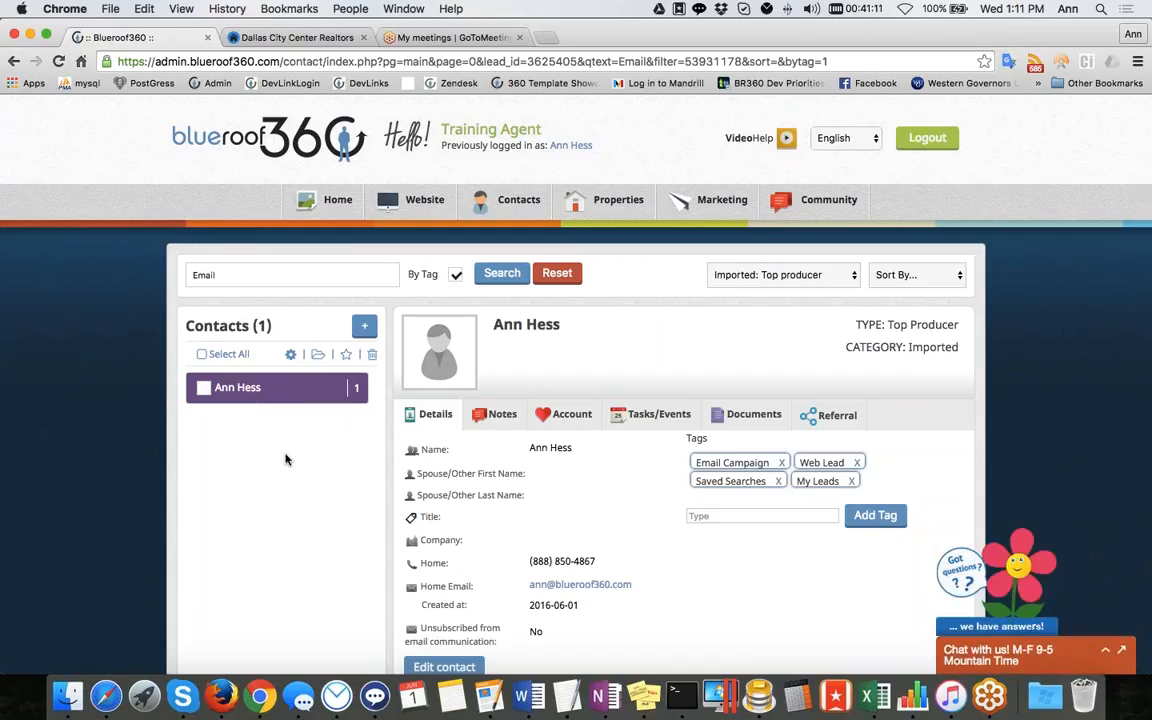
scroll(285, 460, "down", 5)
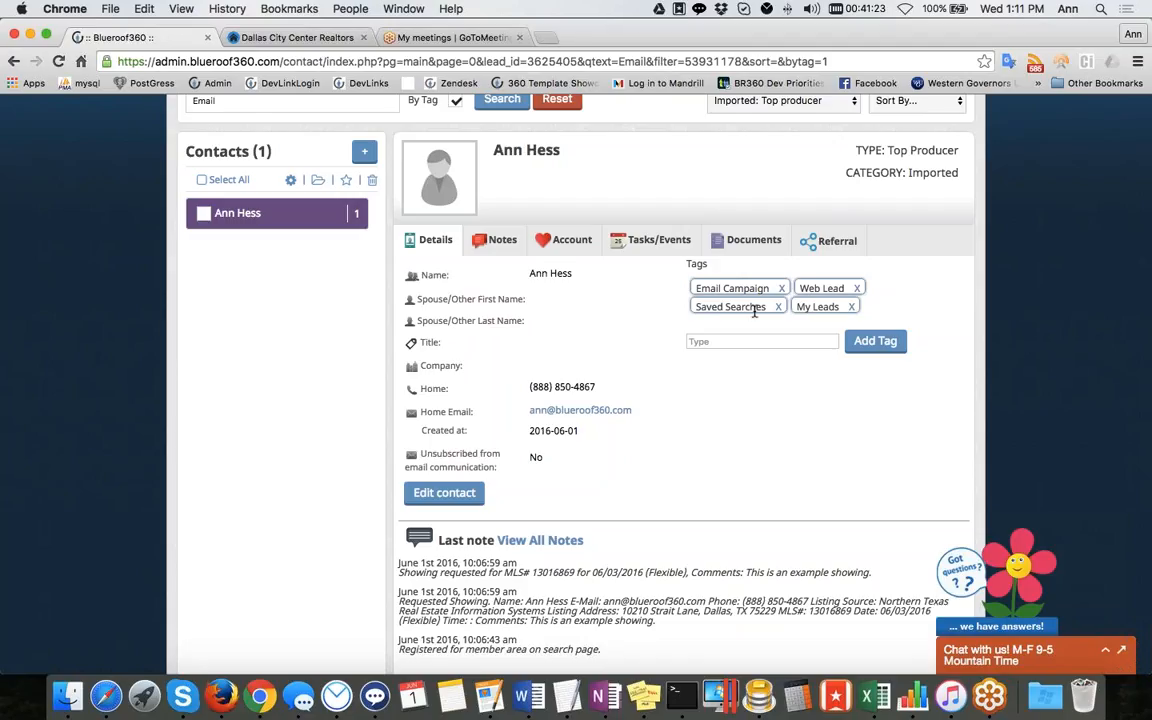
Add a tag named New Tag to the contact, then delete that tag
left_click(742, 341)
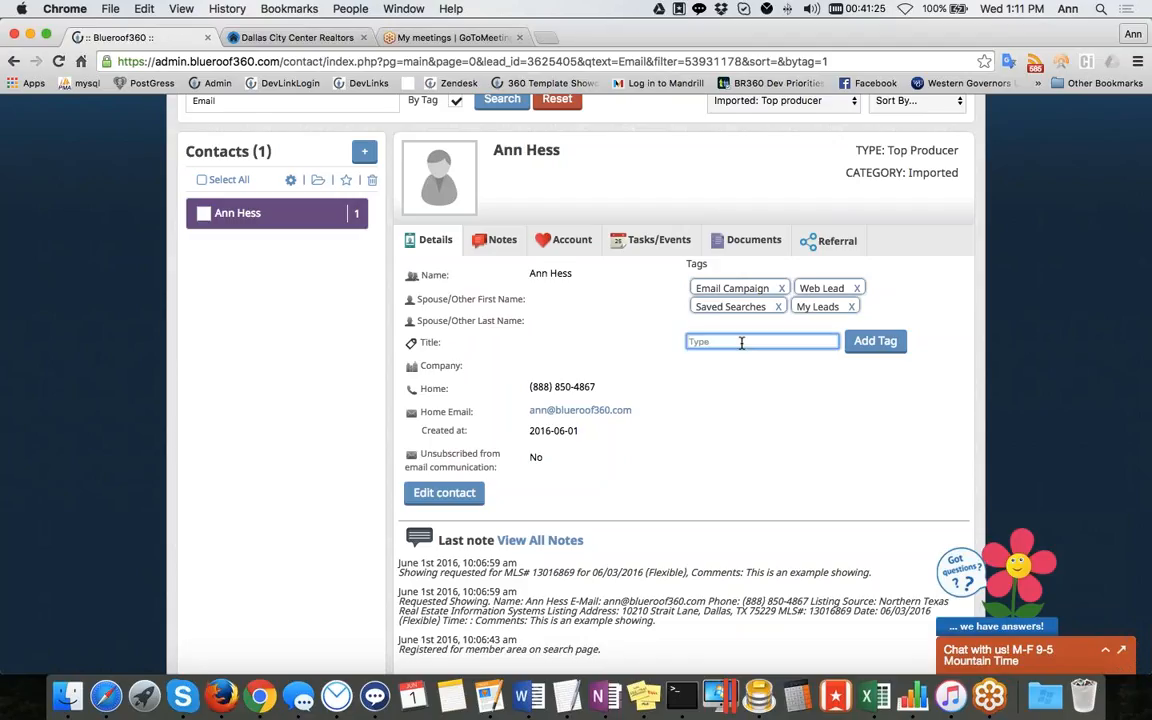
type("New Tag")
left_click(857, 345)
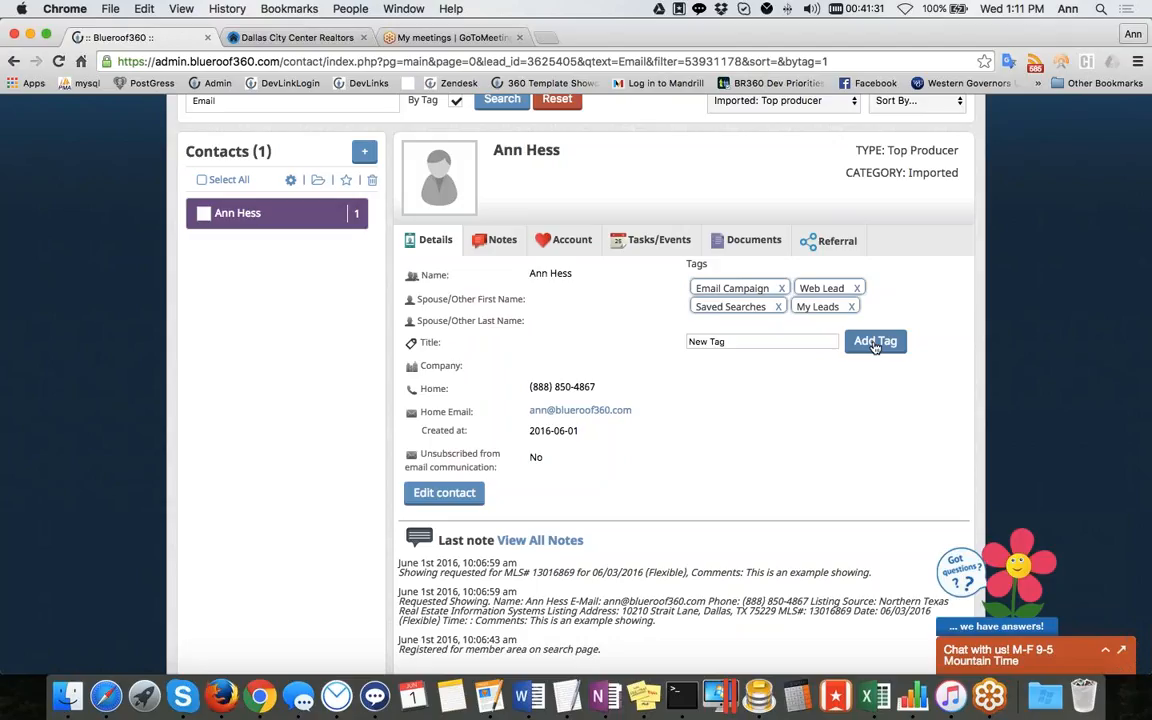
left_click(875, 345)
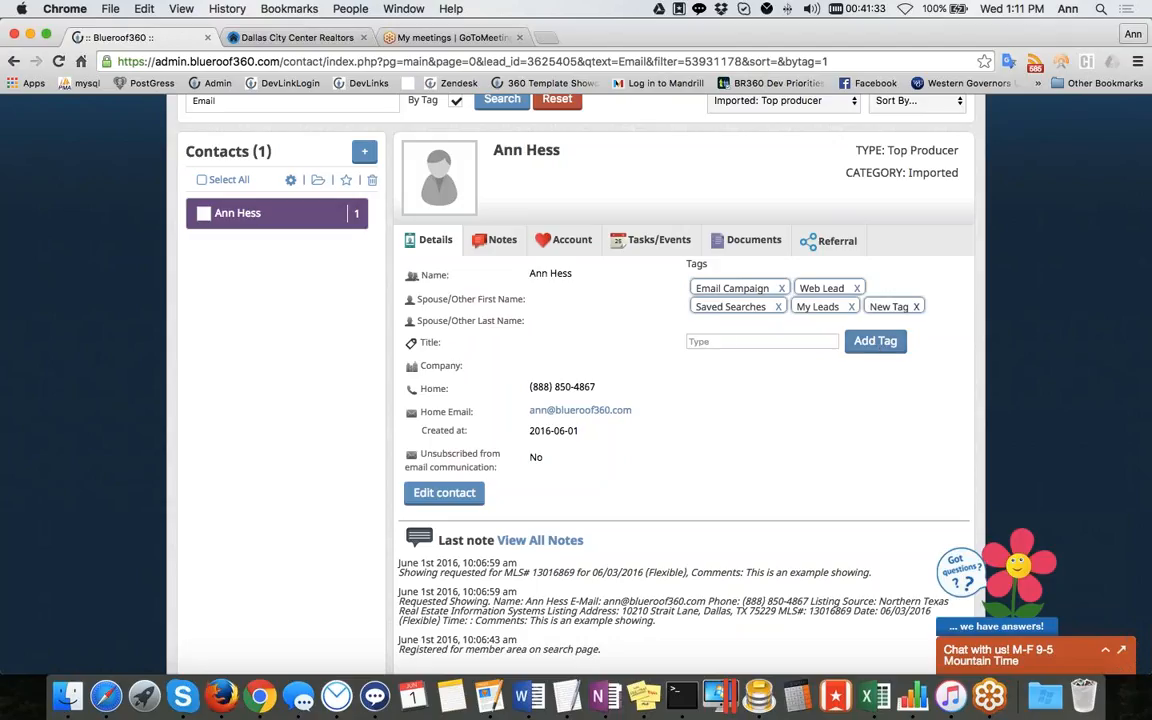
left_click(916, 308)
Email the contact with subject hello and message this is a test email
left_click(590, 414)
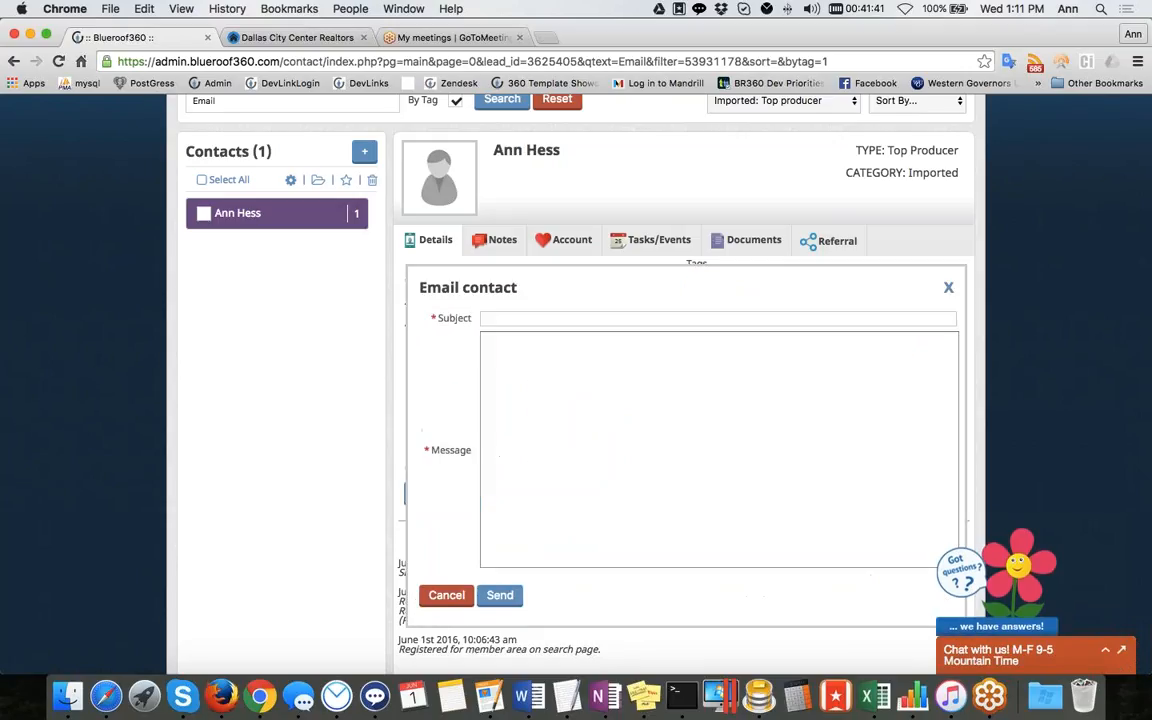
type("hello")
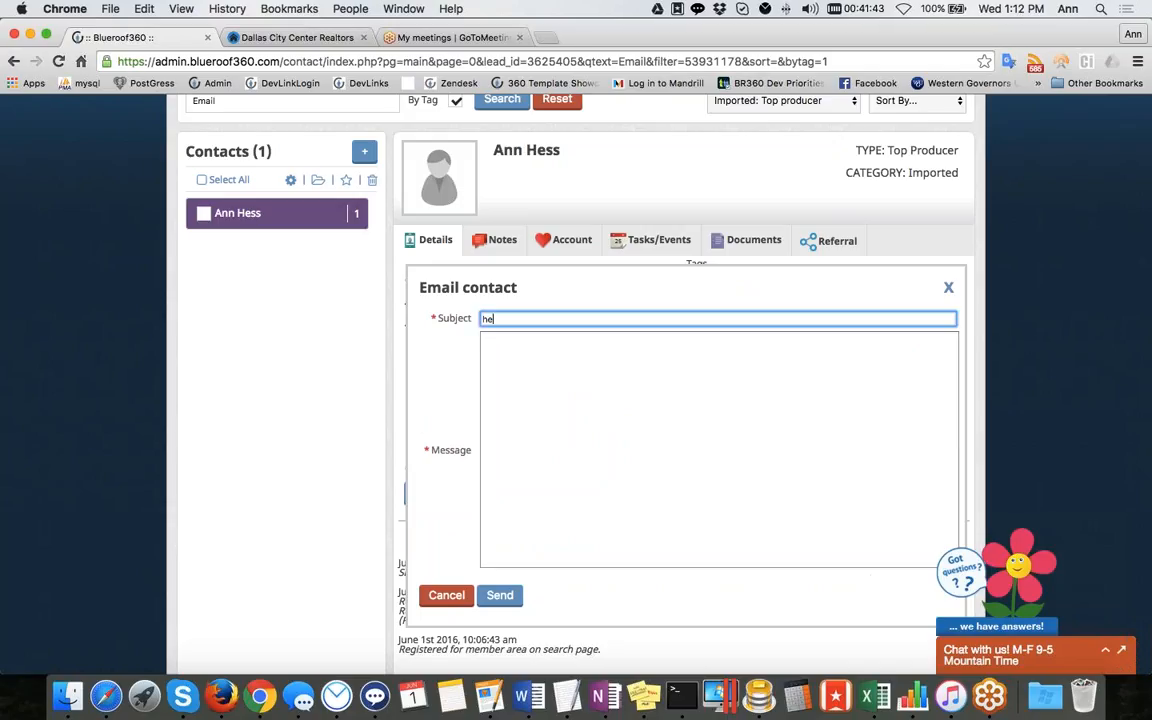
left_click(623, 437)
type("th")
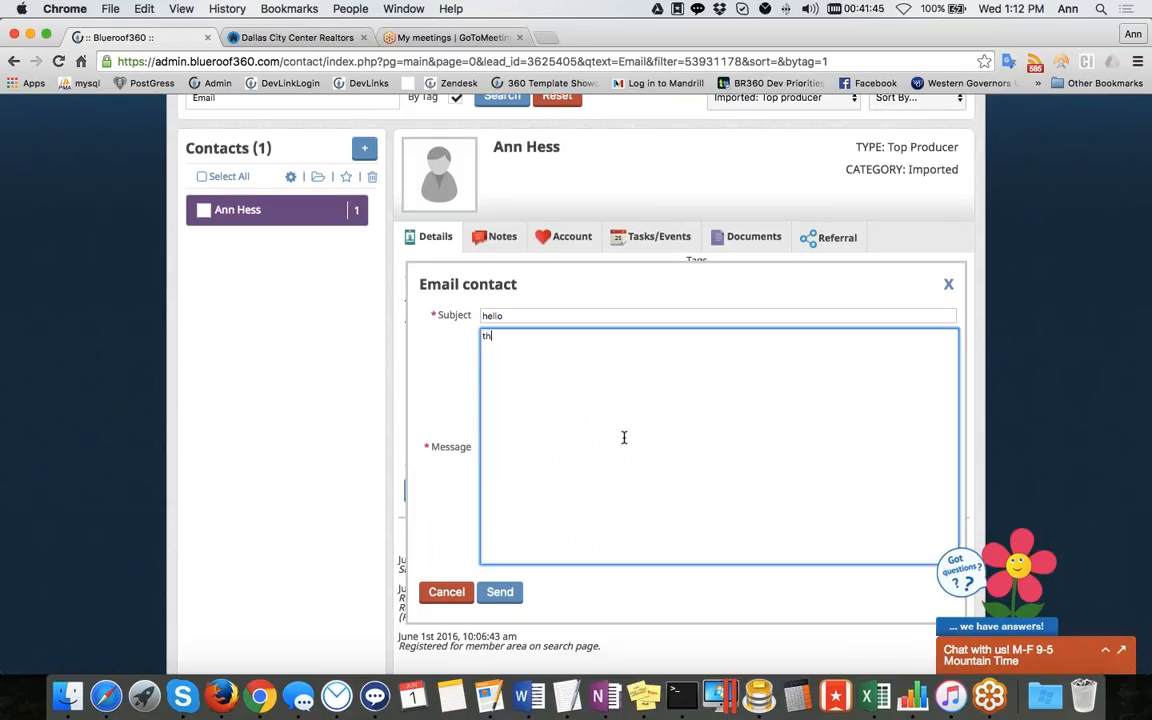
type("is is a test email")
left_click(505, 594)
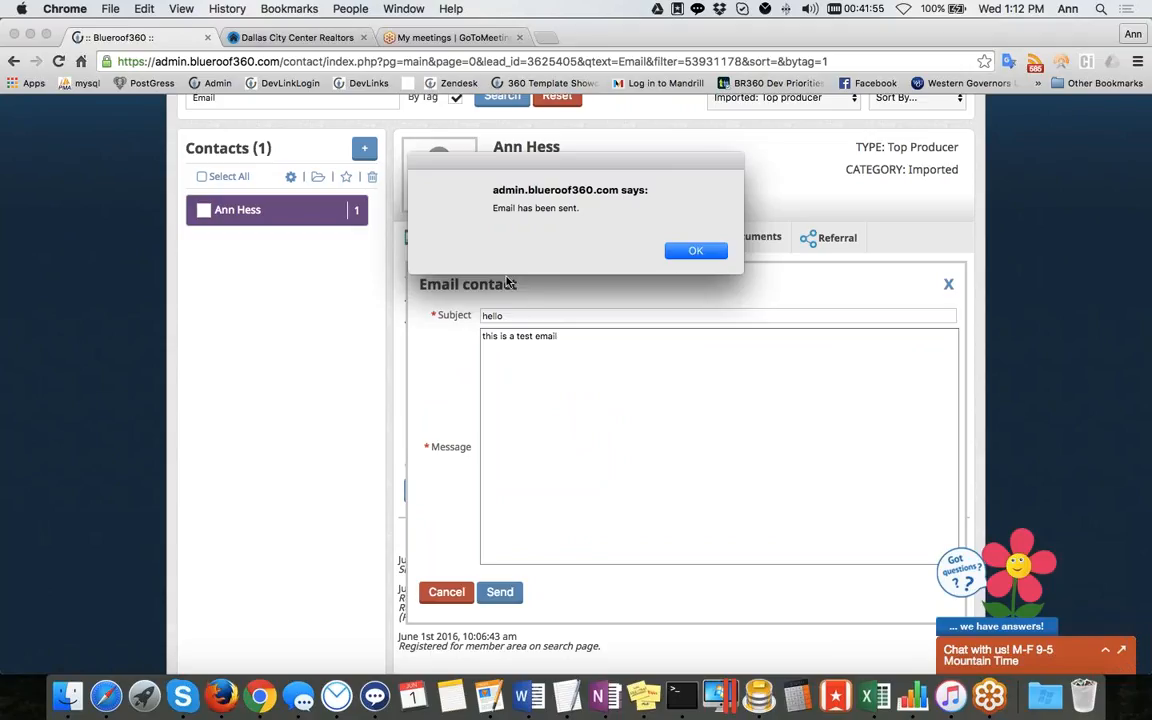
left_click(693, 250)
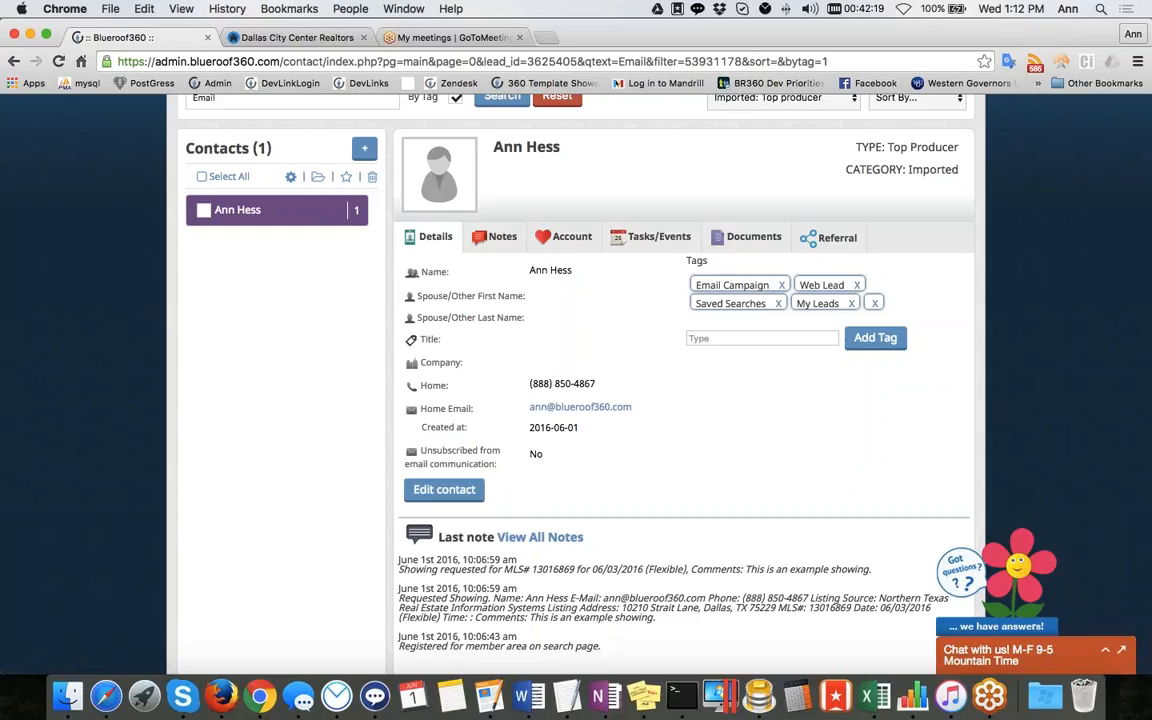
Open the contact's edit form
left_click(432, 497)
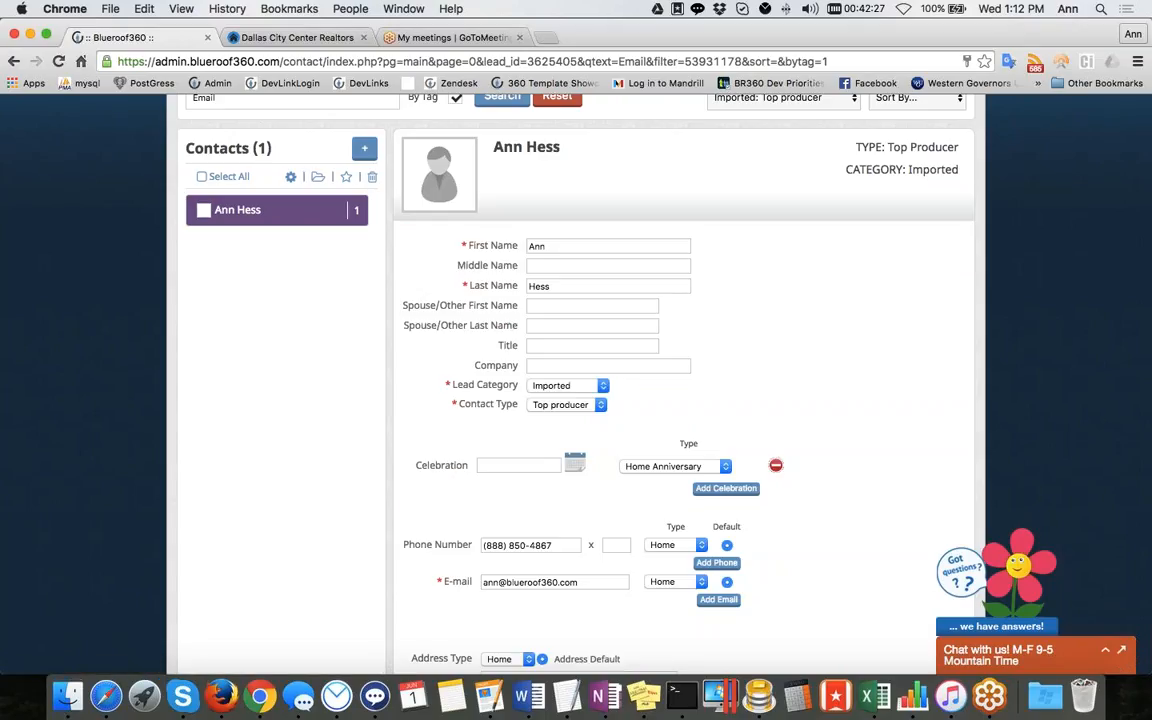
scroll(680, 400, "down", 5)
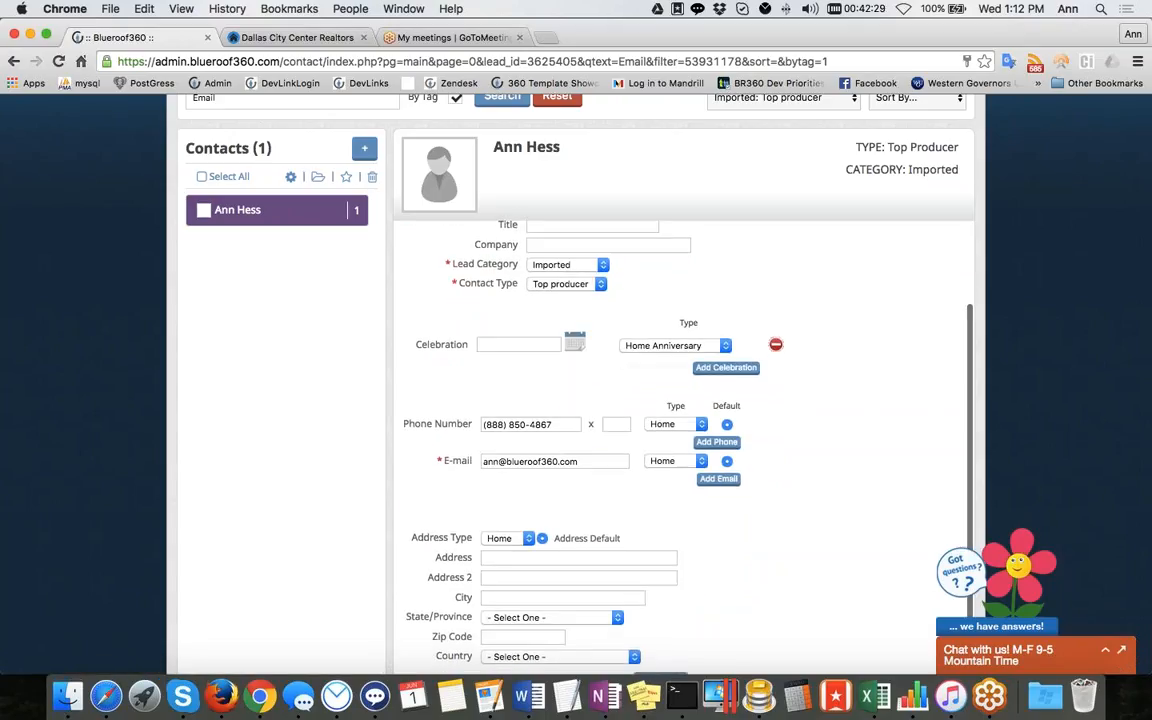
scroll(588, 287, "up", 3)
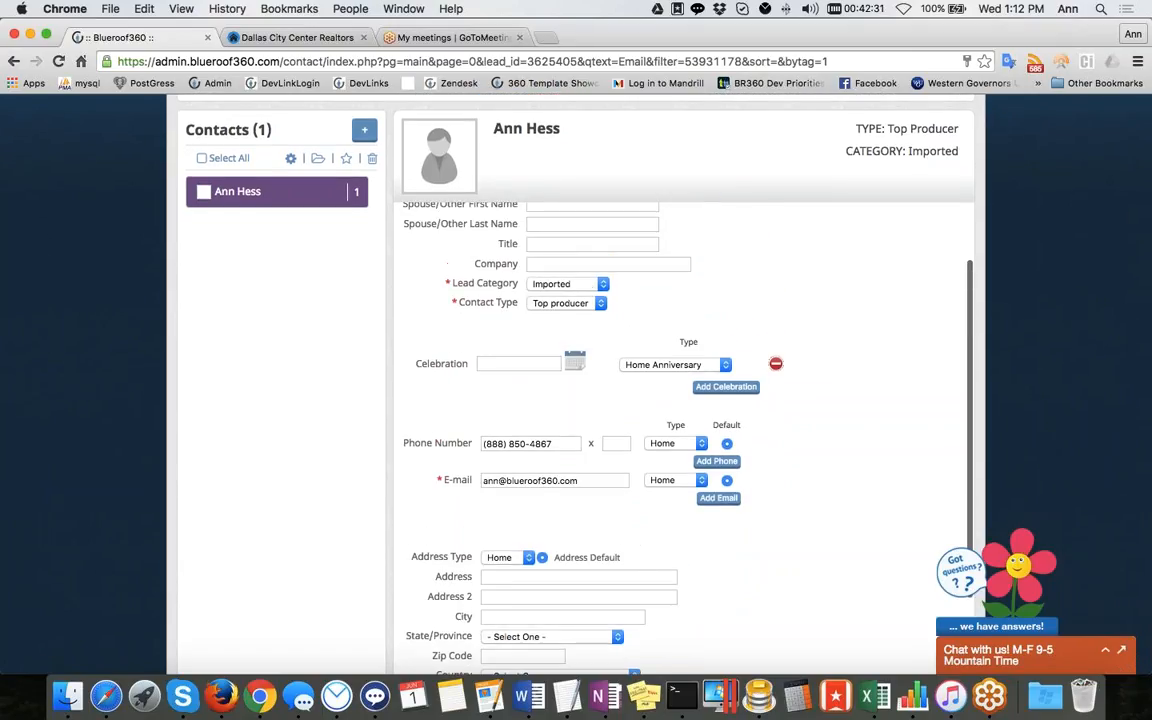
Switch the lead category to New lead, then back to Imported
left_click(602, 284)
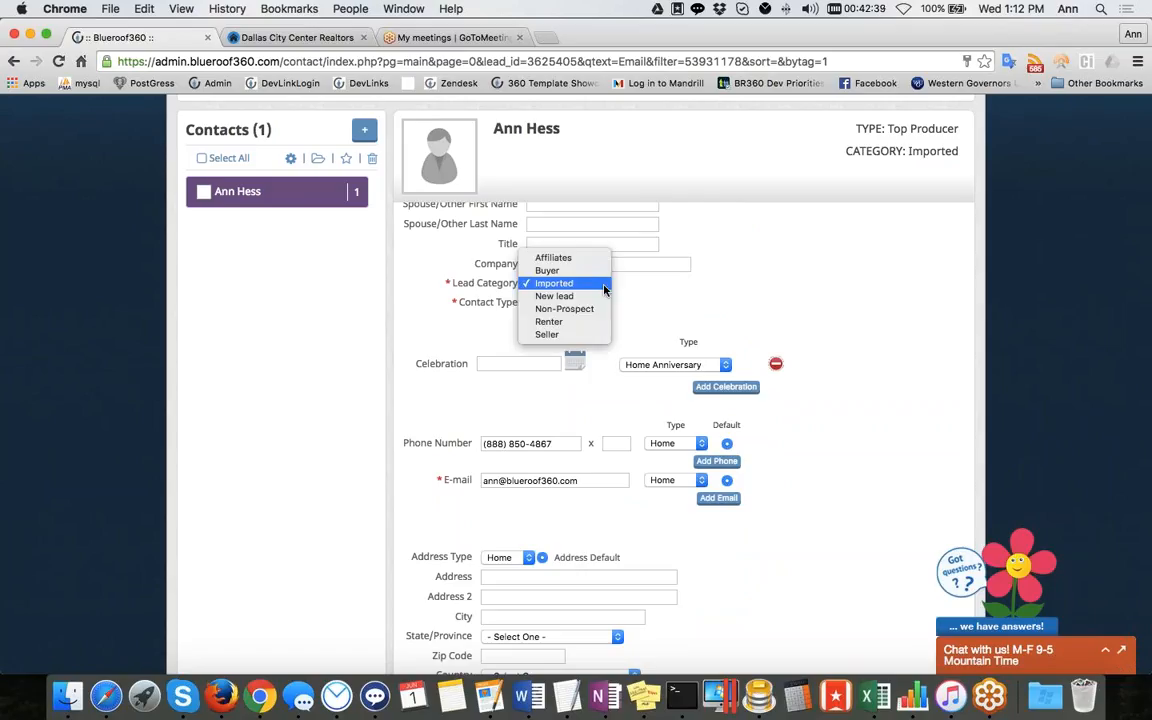
left_click(594, 297)
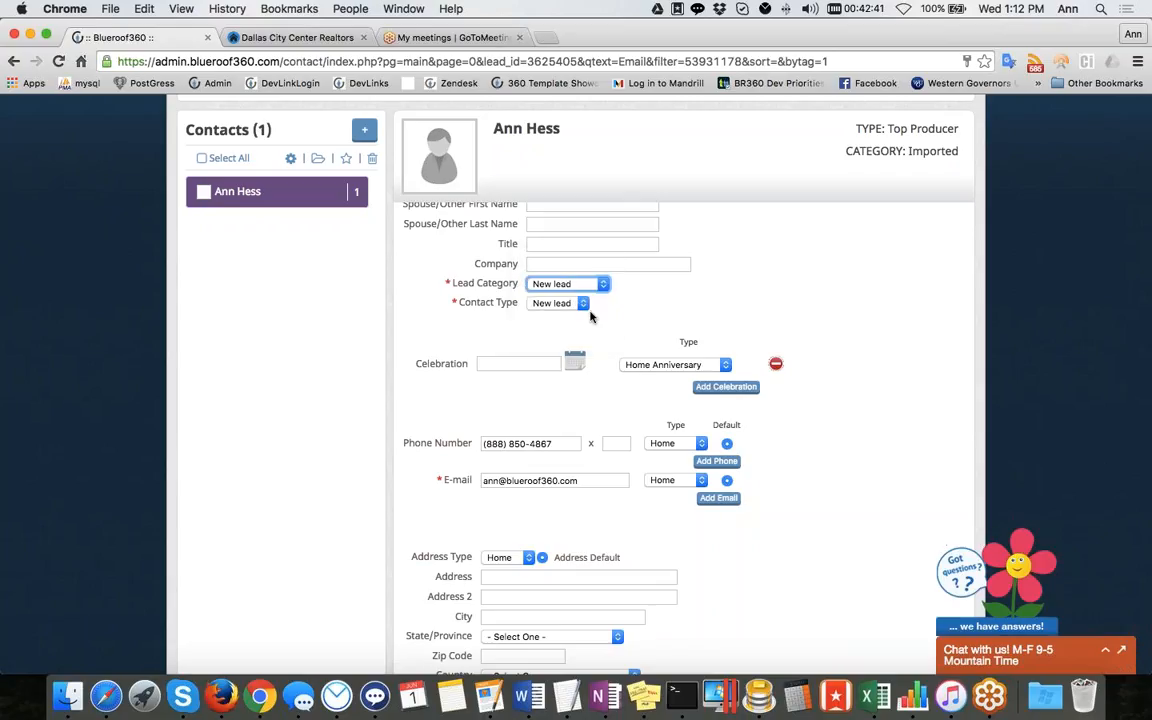
left_click(580, 305)
left_click(584, 303)
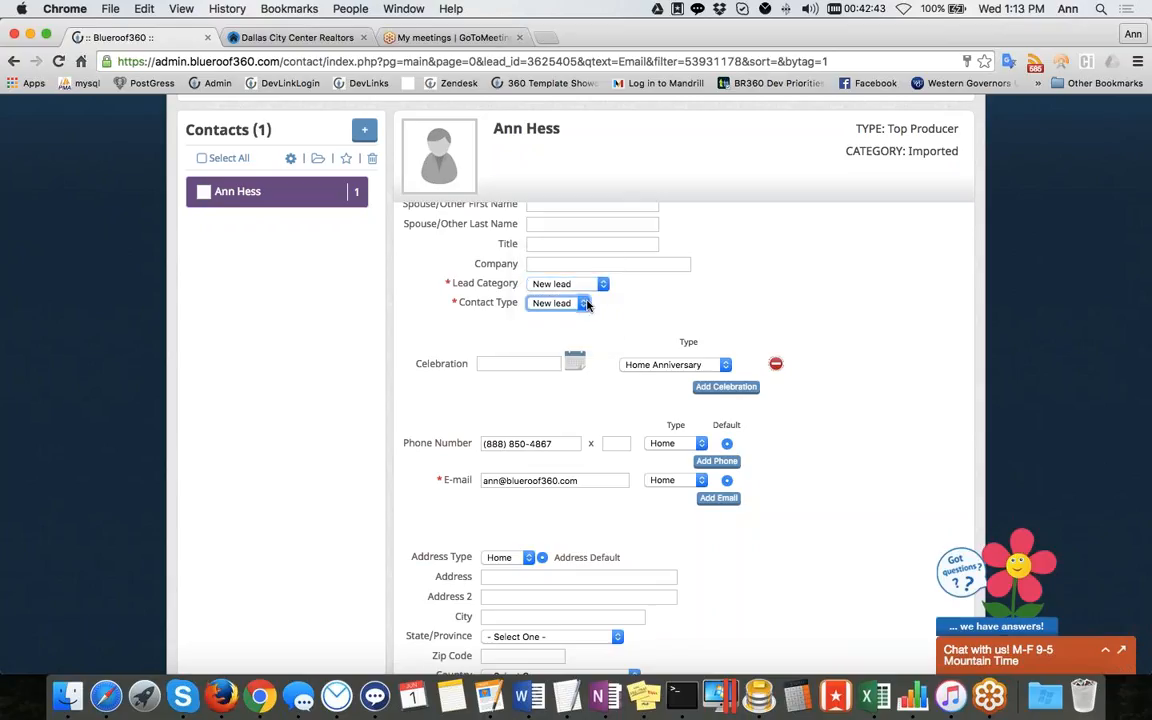
left_click(604, 286)
left_click(570, 271)
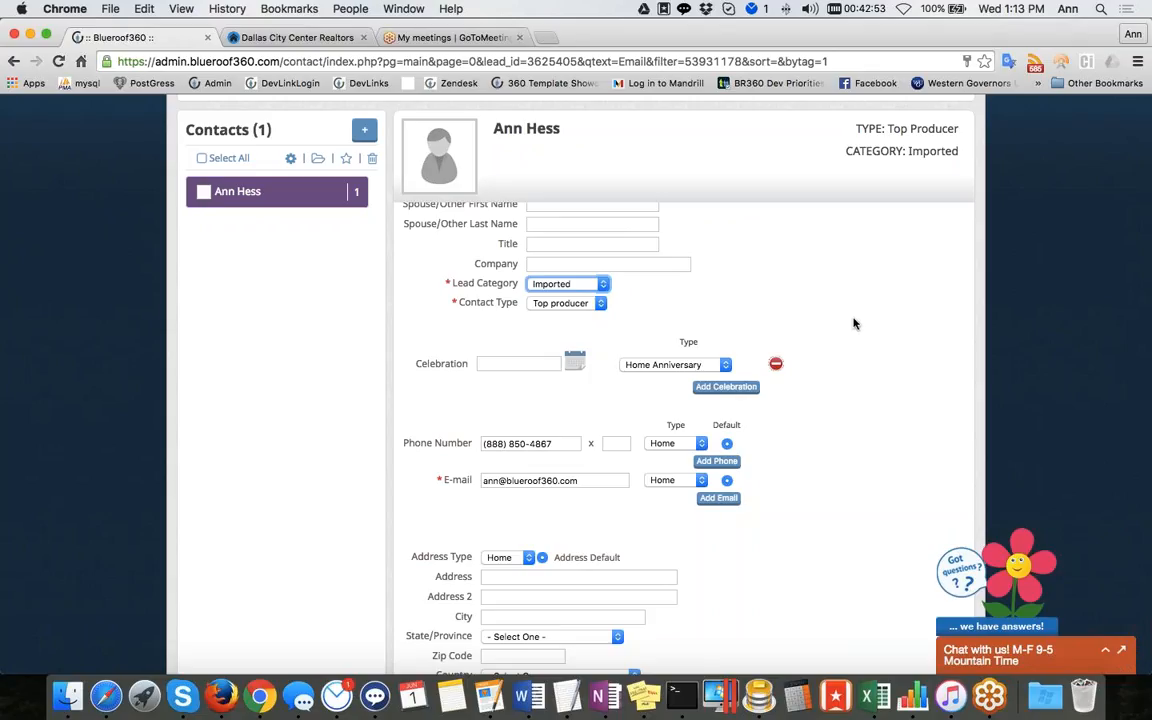
Save the edited contact and review its updated details page
scroll(856, 309, "down", 5)
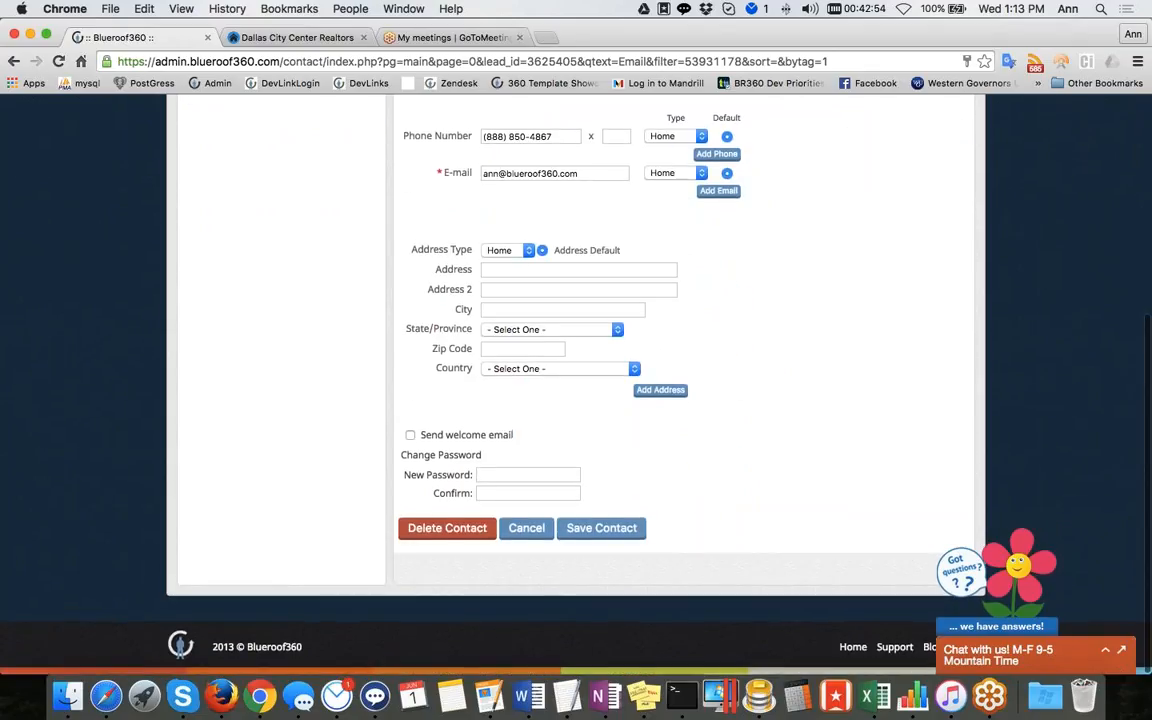
left_click(601, 527)
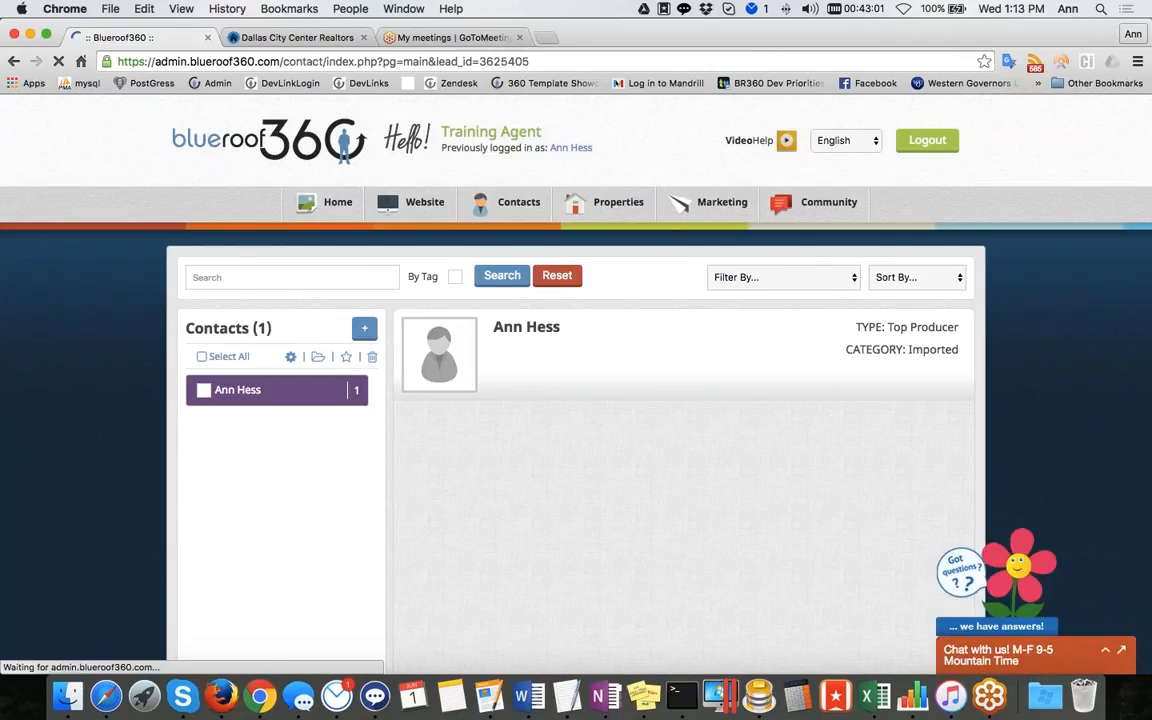
scroll(576, 400, "down", 4)
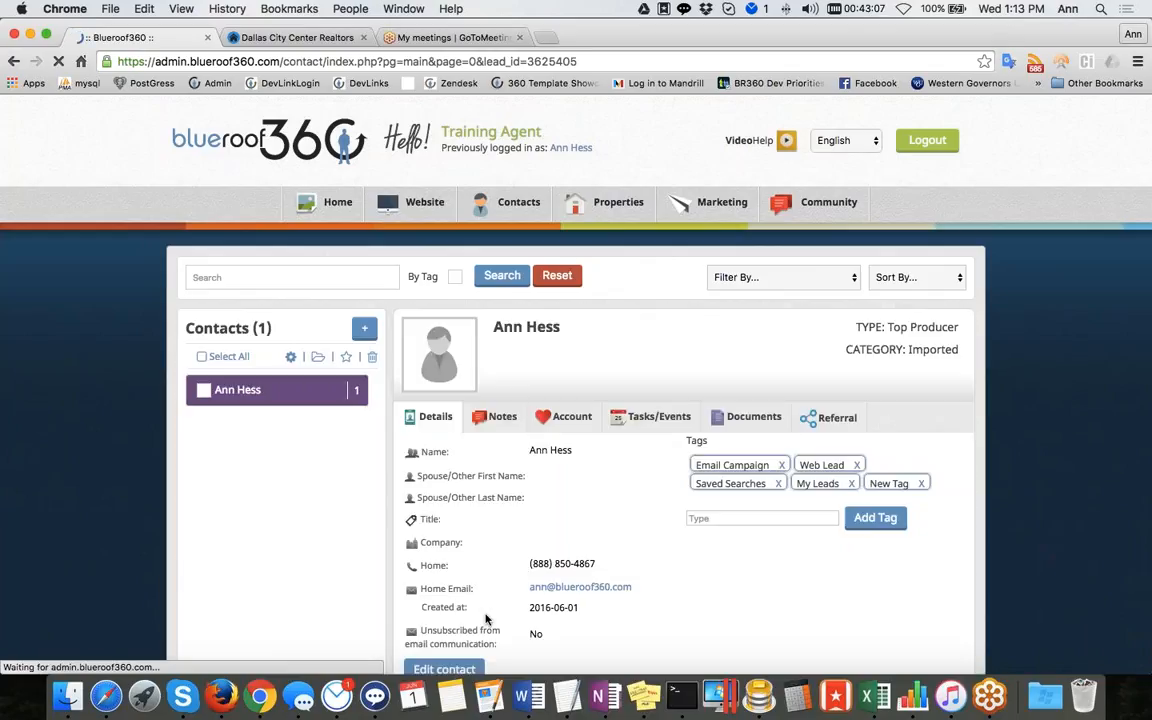
scroll(518, 513, "down", 2)
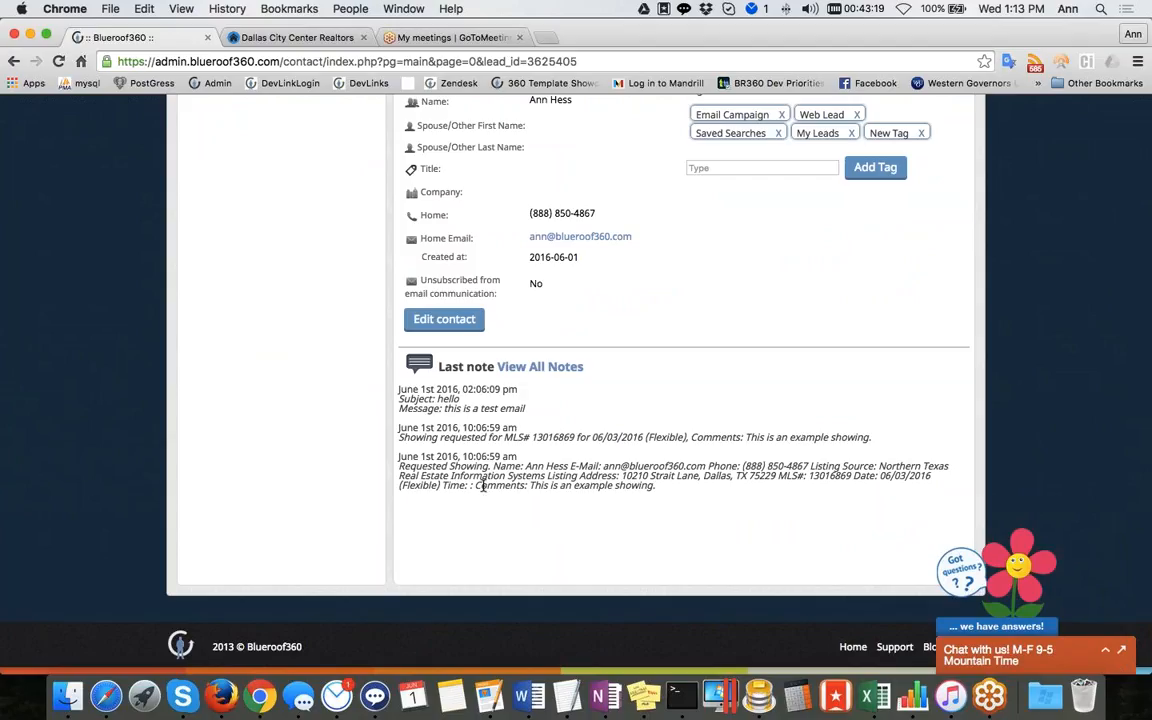
scroll(540, 366, "up", 3)
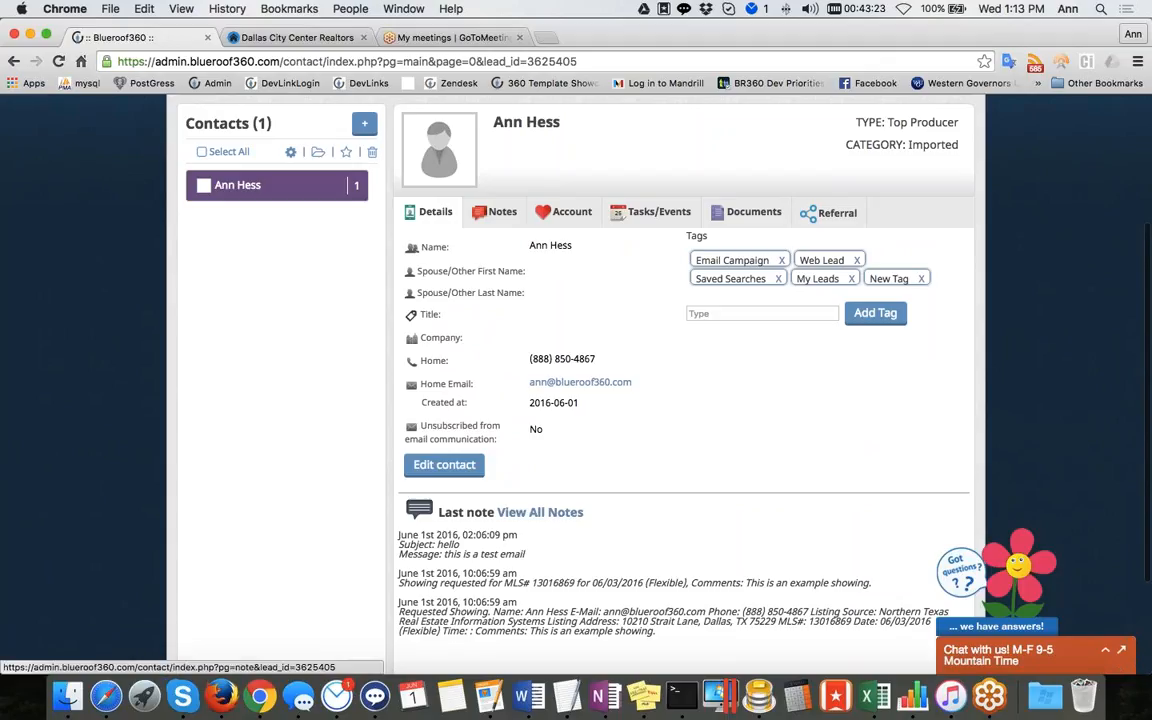
Add a note reading These are some great notes. to the contact
left_click(528, 513)
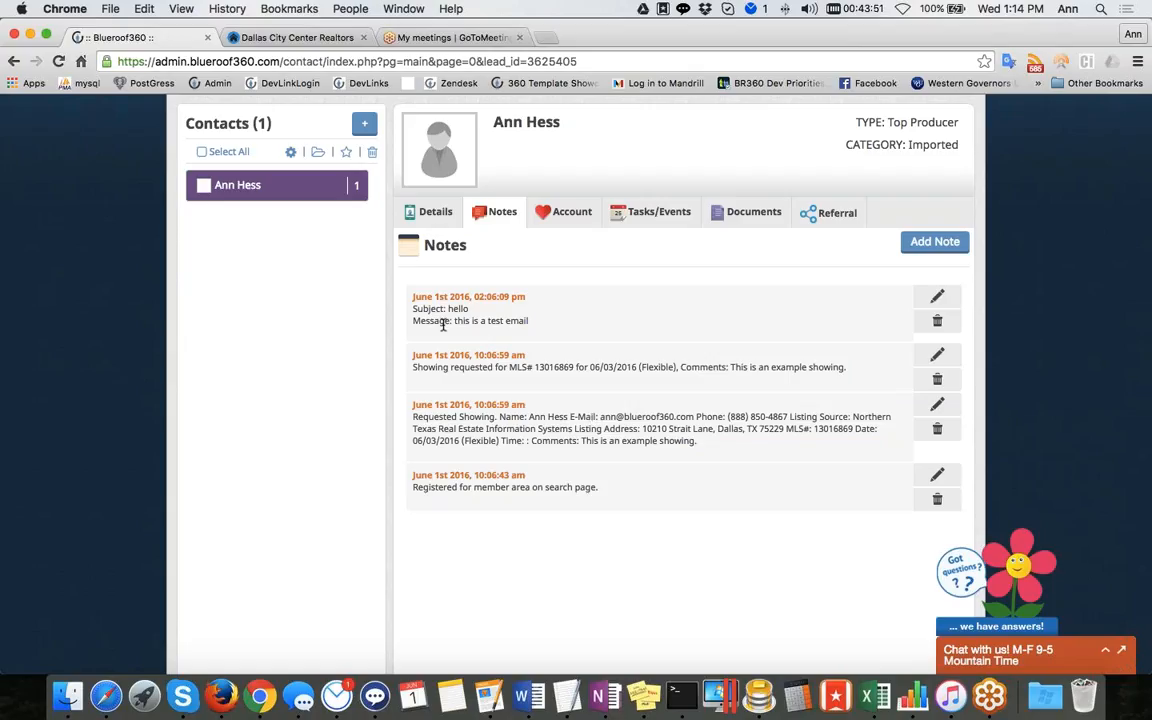
left_click(930, 245)
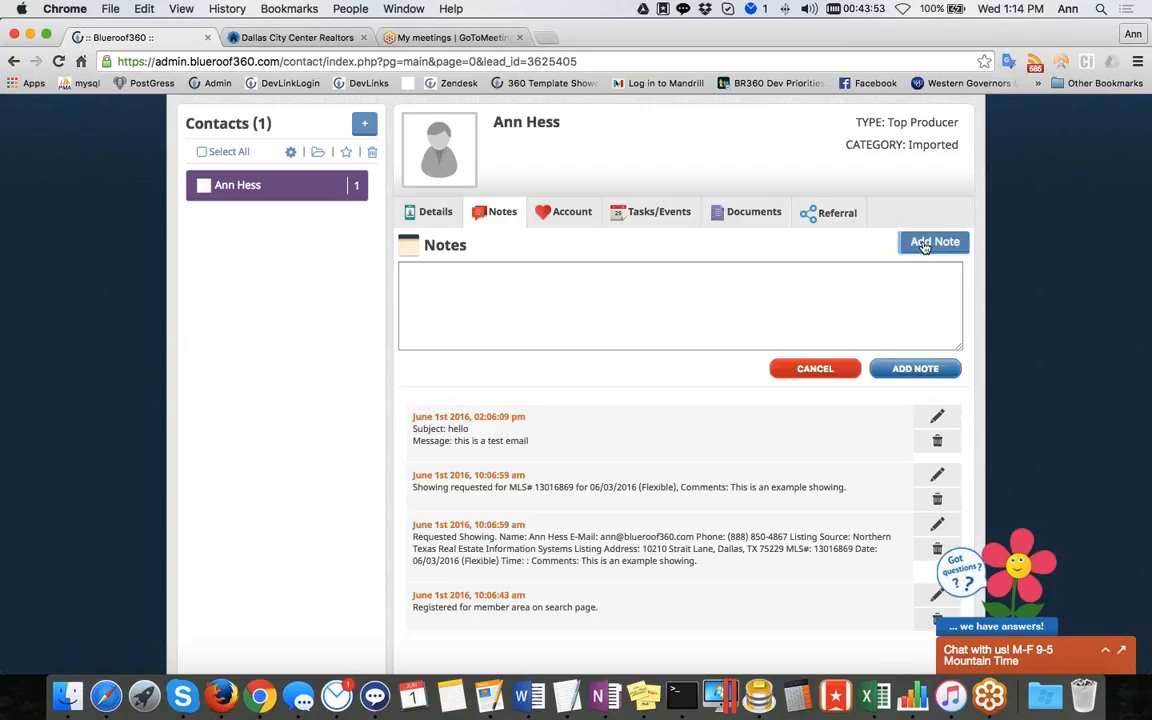
left_click(630, 319)
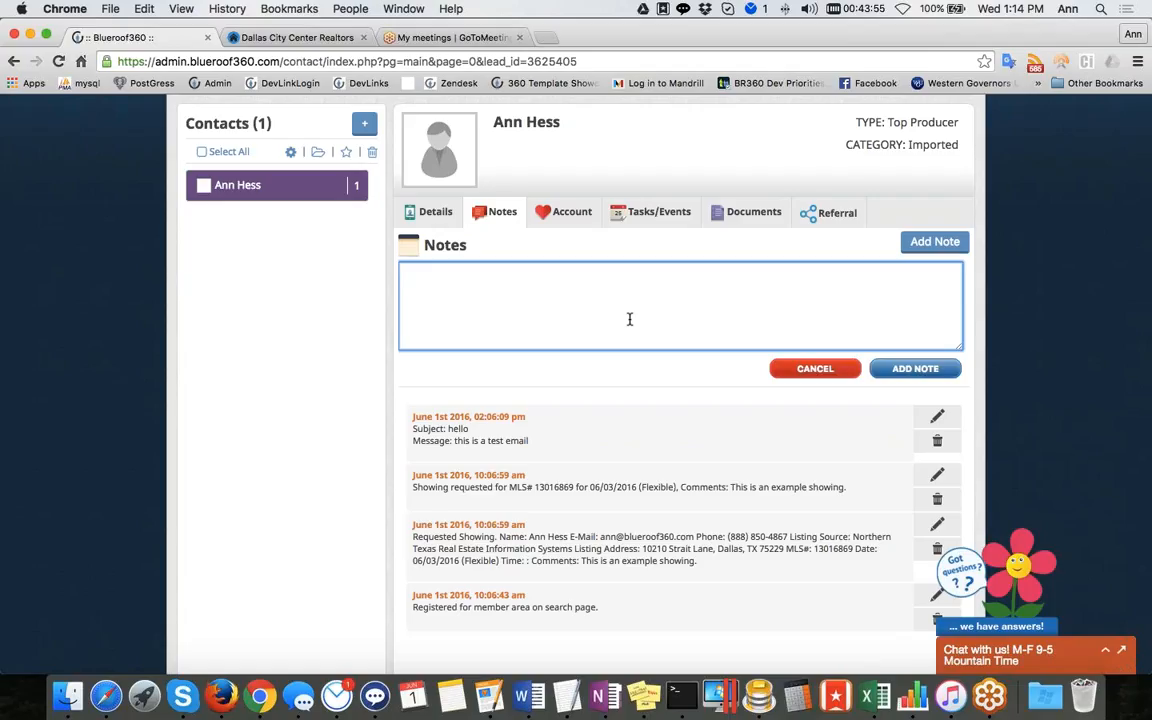
type("These are some great notes.")
left_click(915, 368)
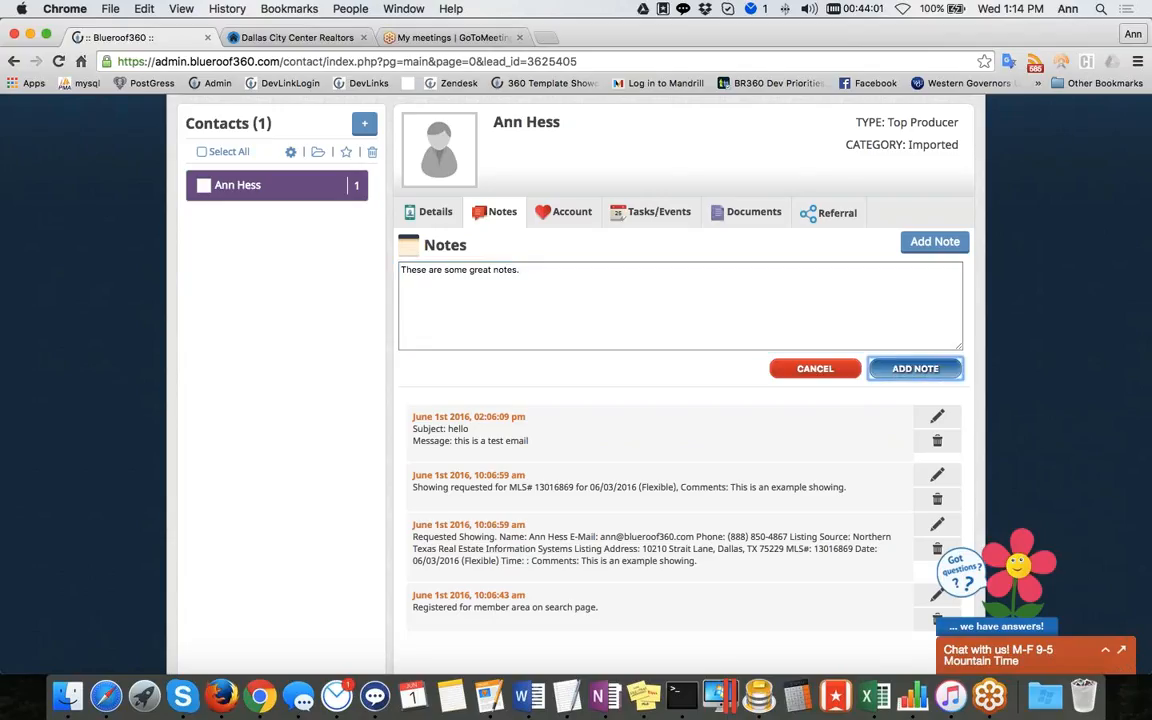
left_click(922, 370)
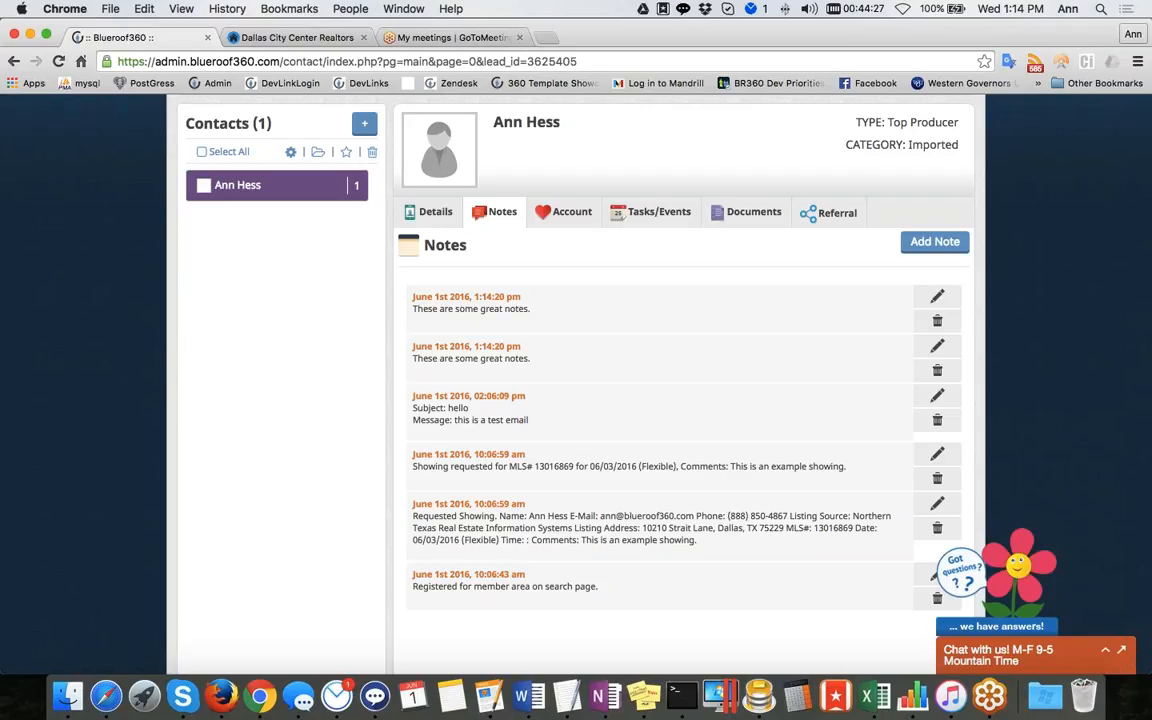
Change the contact's drip campaign to One Year Standard and acknowledge the confirmation
left_click(558, 213)
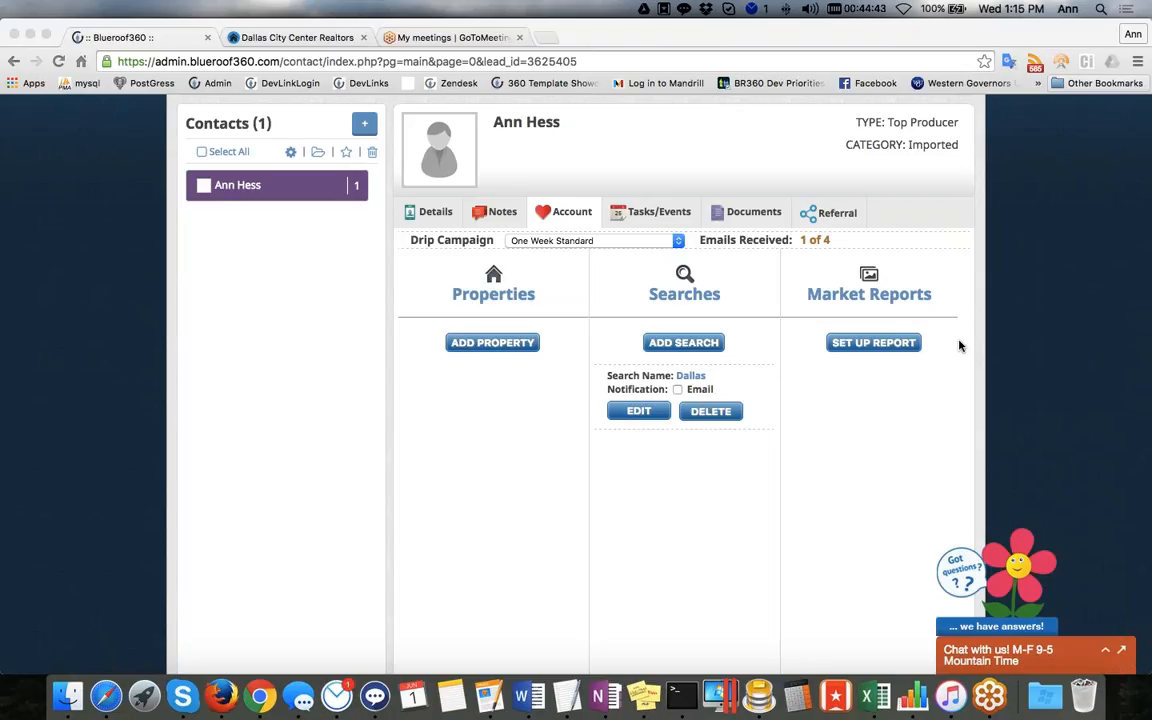
left_click(679, 246)
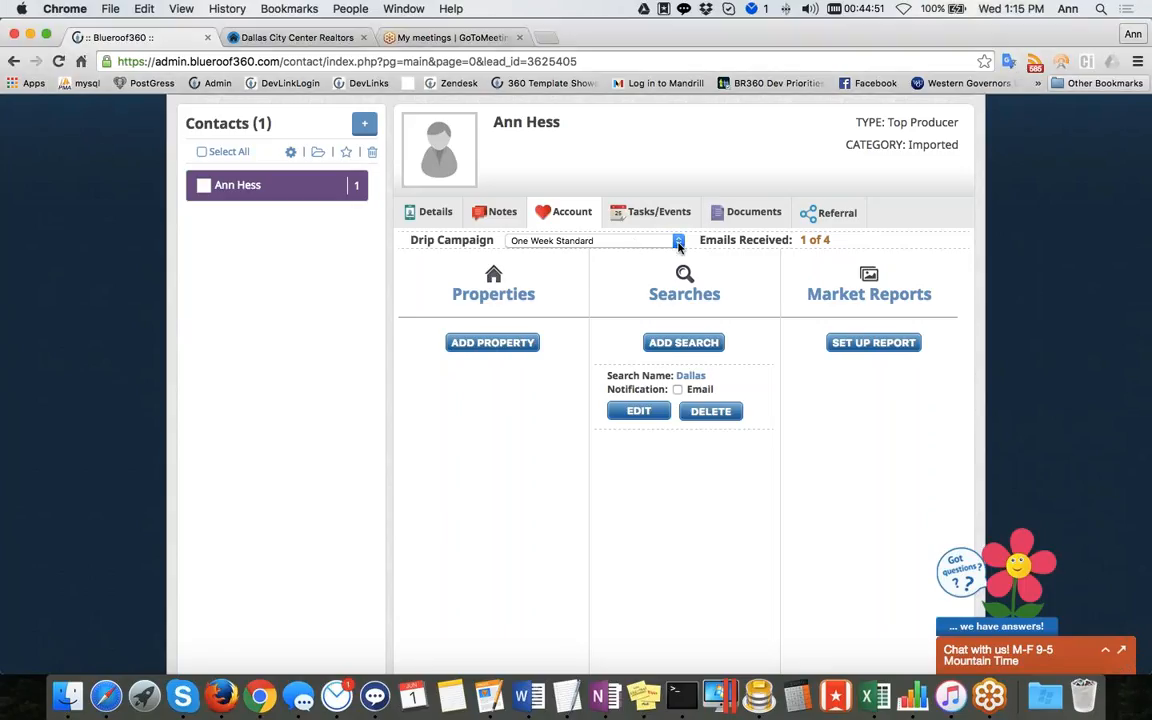
left_click(679, 246)
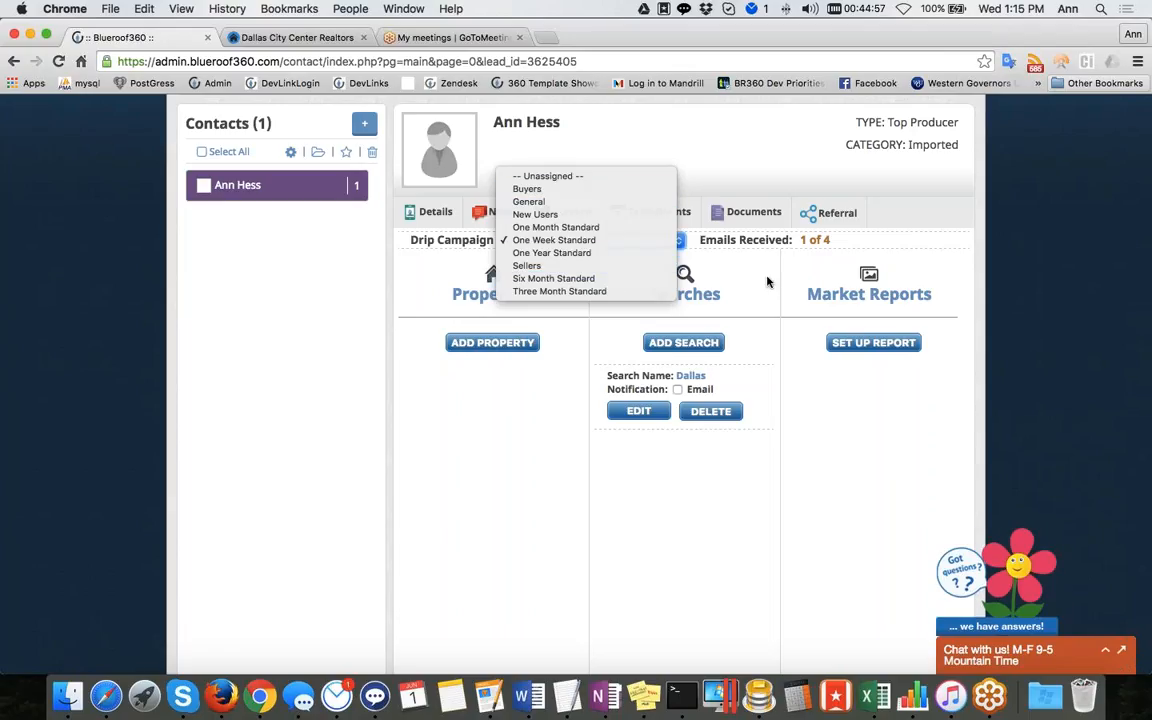
left_click(677, 250)
left_click(676, 241)
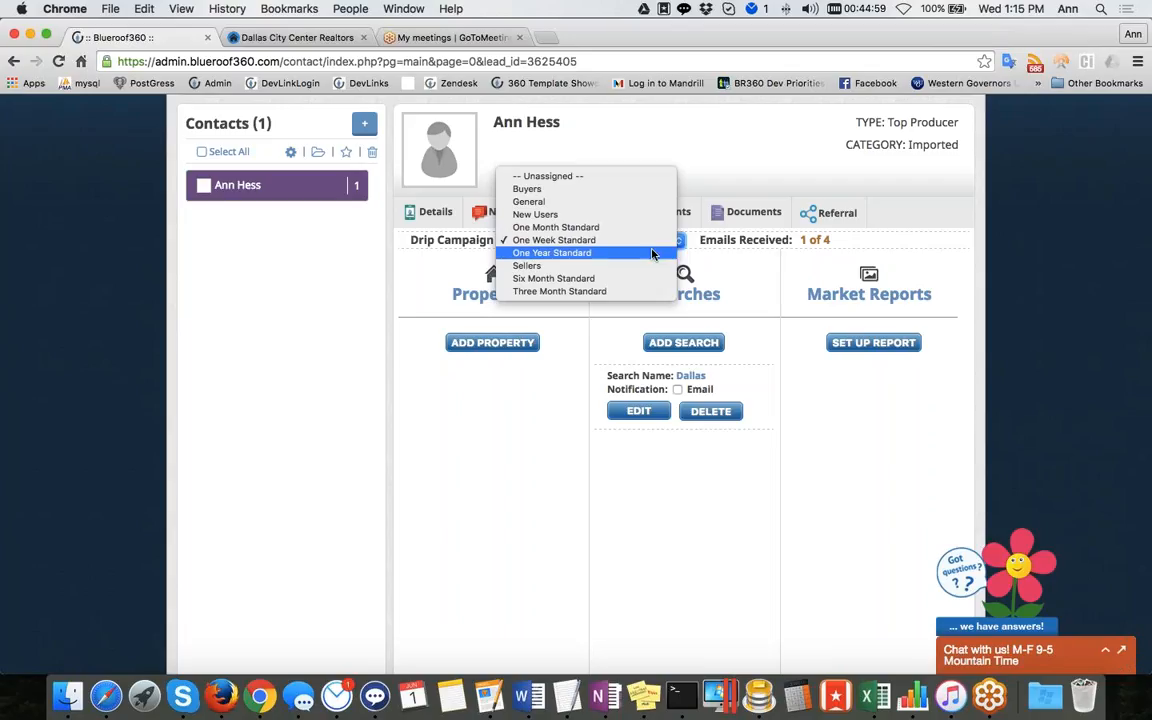
left_click(599, 240)
left_click(600, 241)
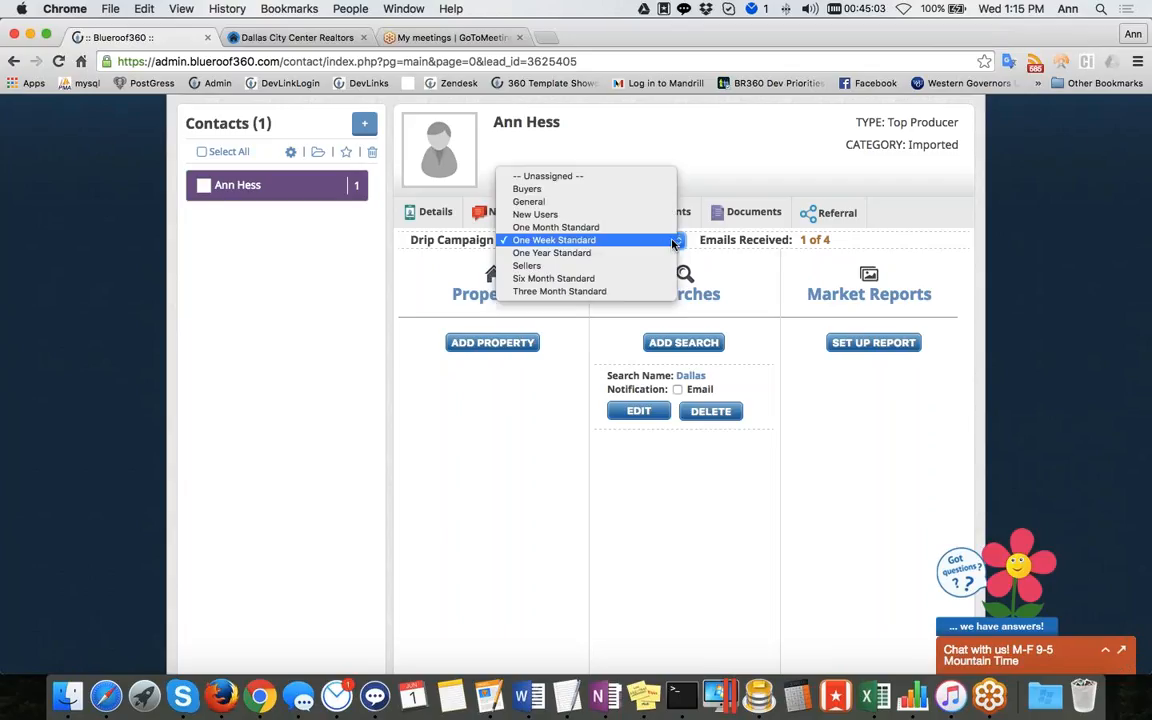
left_click(646, 253)
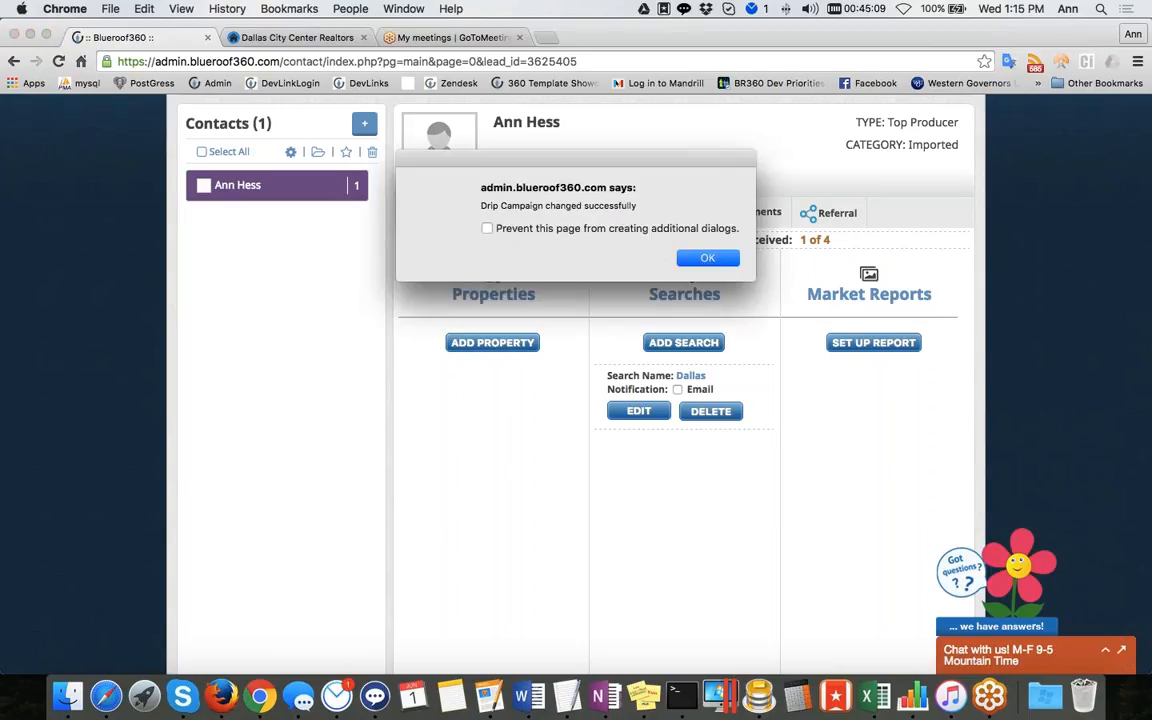
left_click(707, 257)
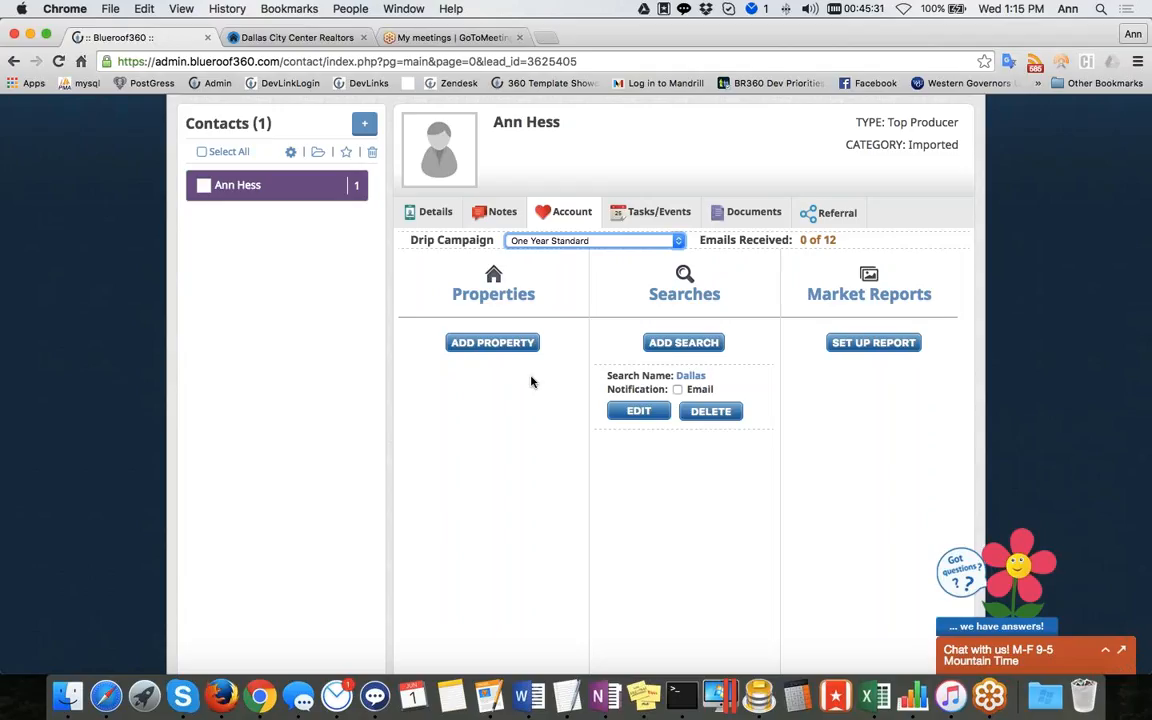
Switch to the Dallas City Center Realtors website tab and open the member login from Search Listings
left_click(288, 37)
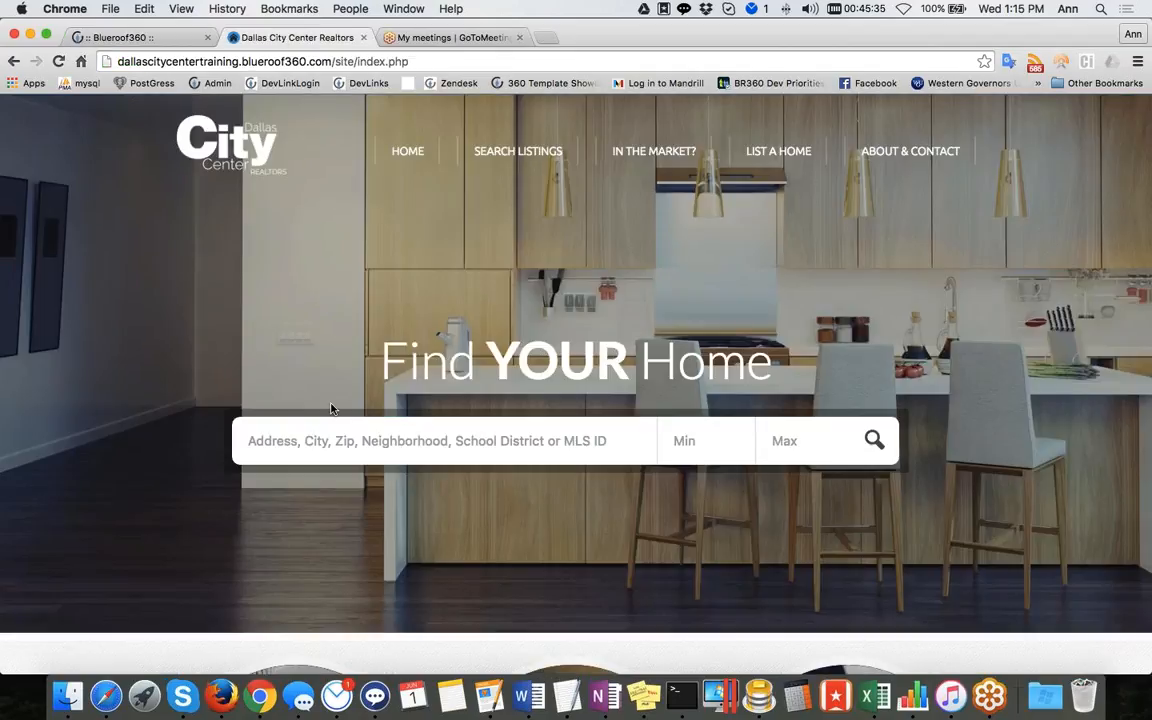
left_click(525, 150)
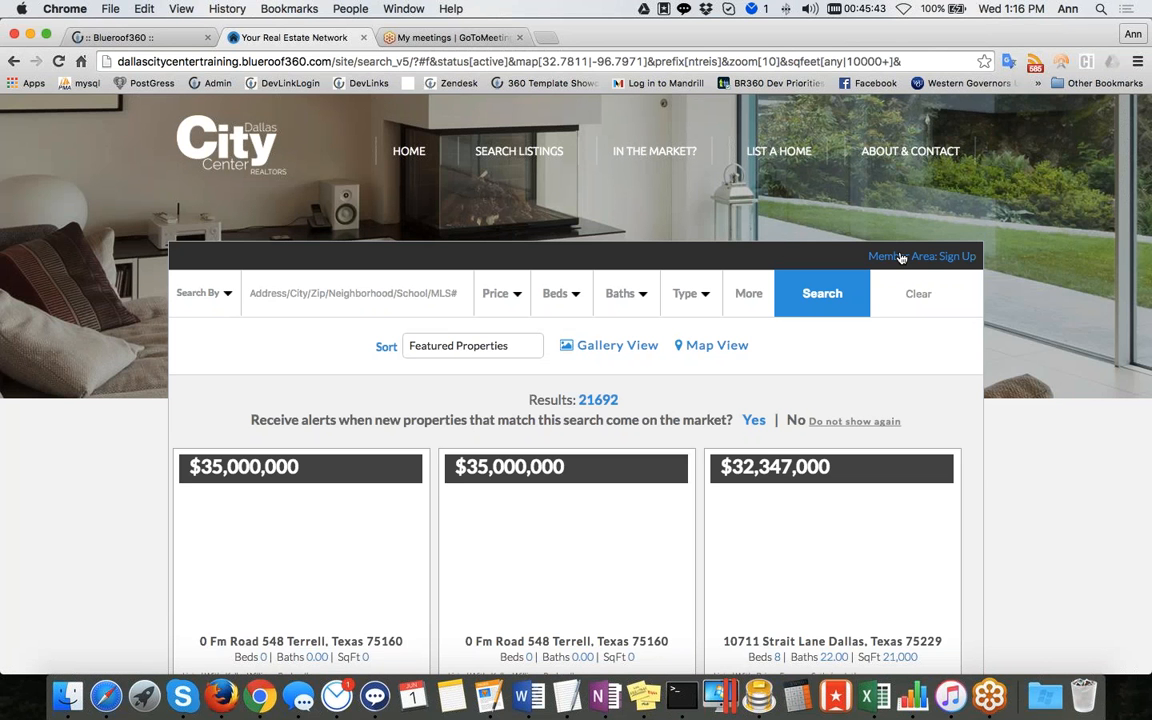
left_click(955, 256)
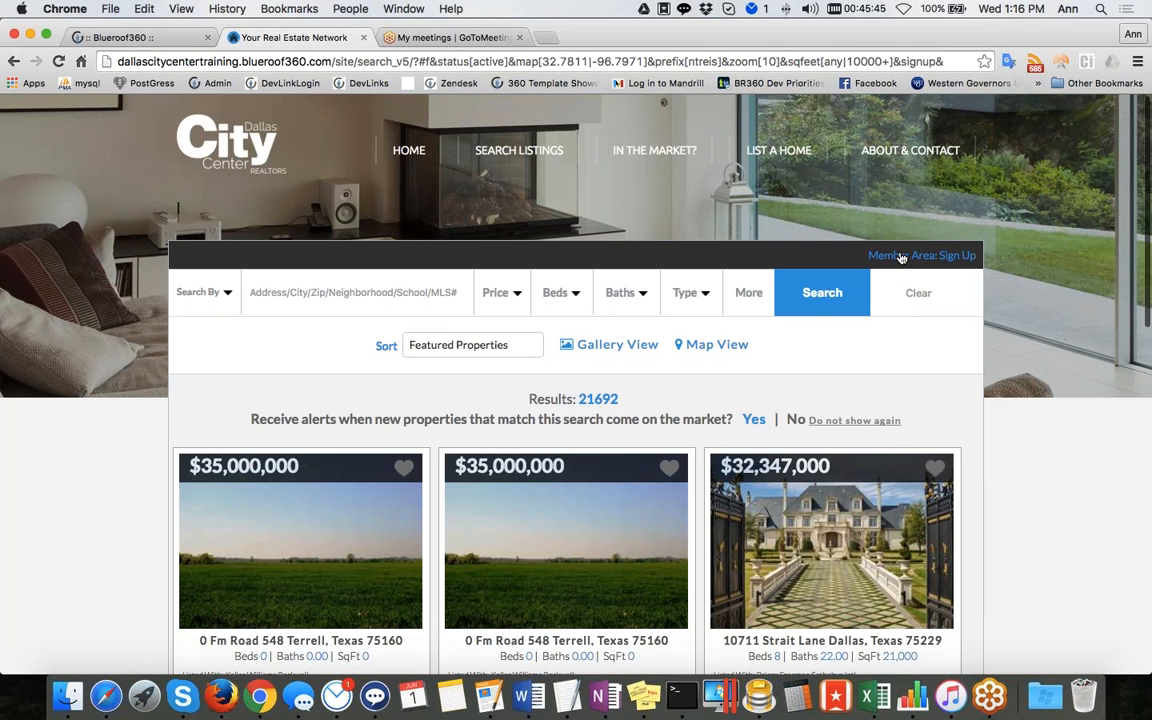
left_click(680, 502)
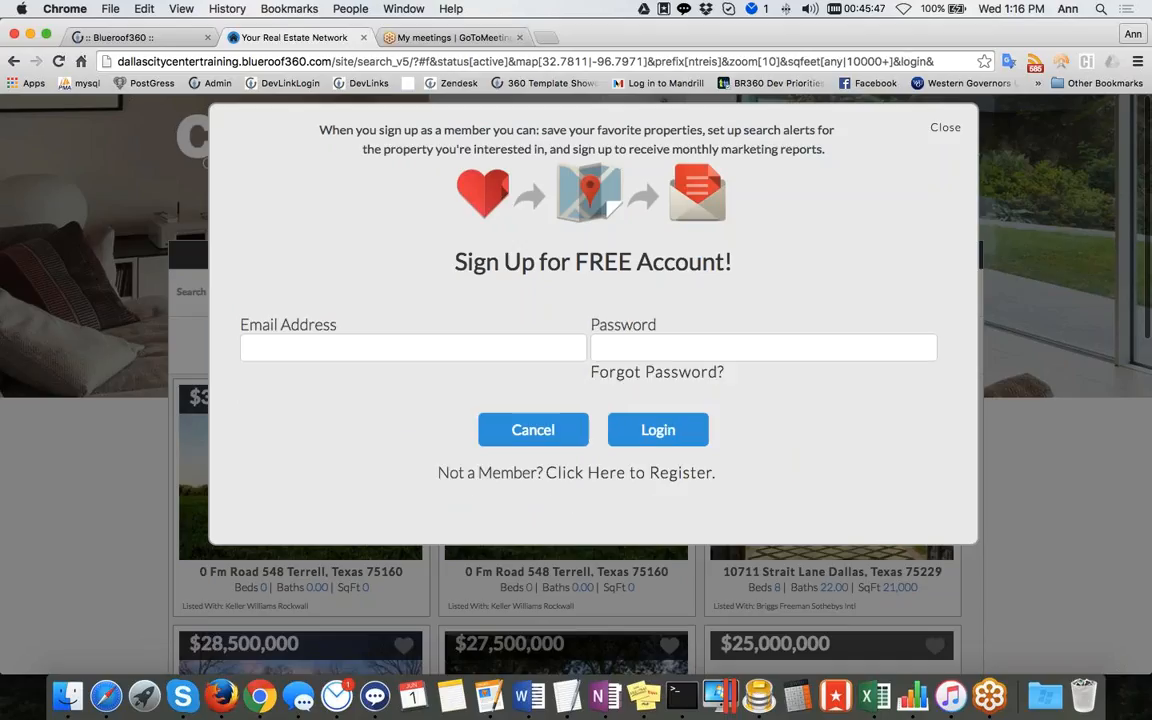
Log in to the member area with the contact's e-mail address and account password
left_click(440, 346)
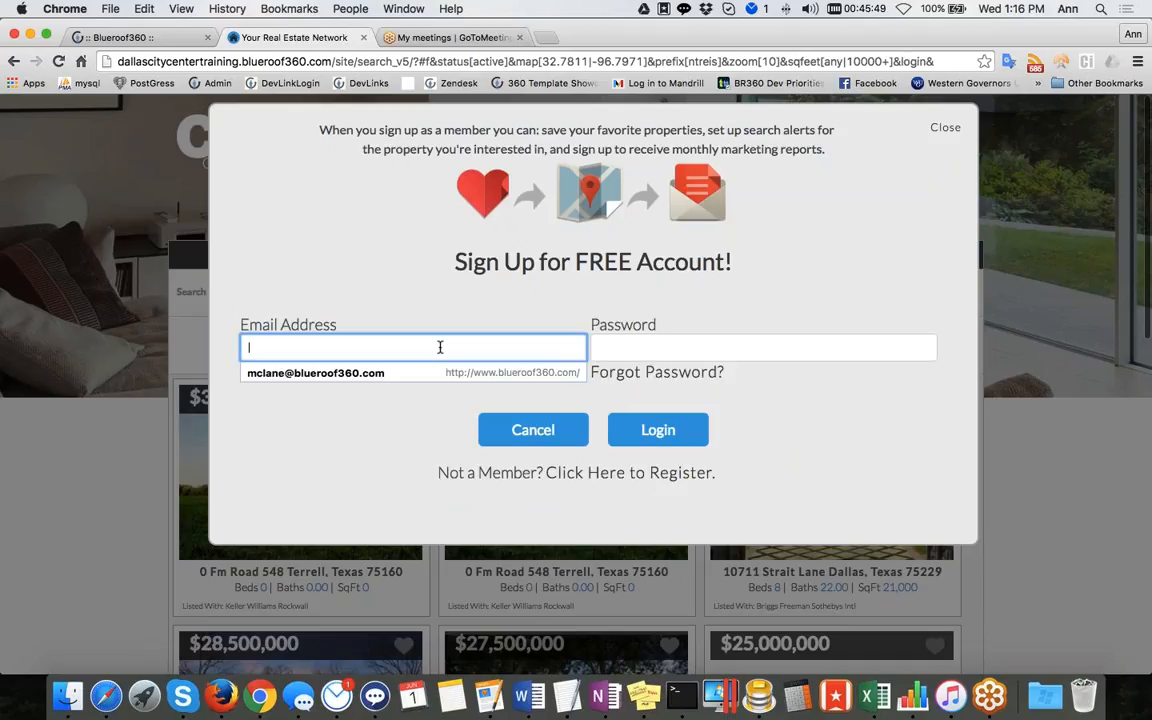
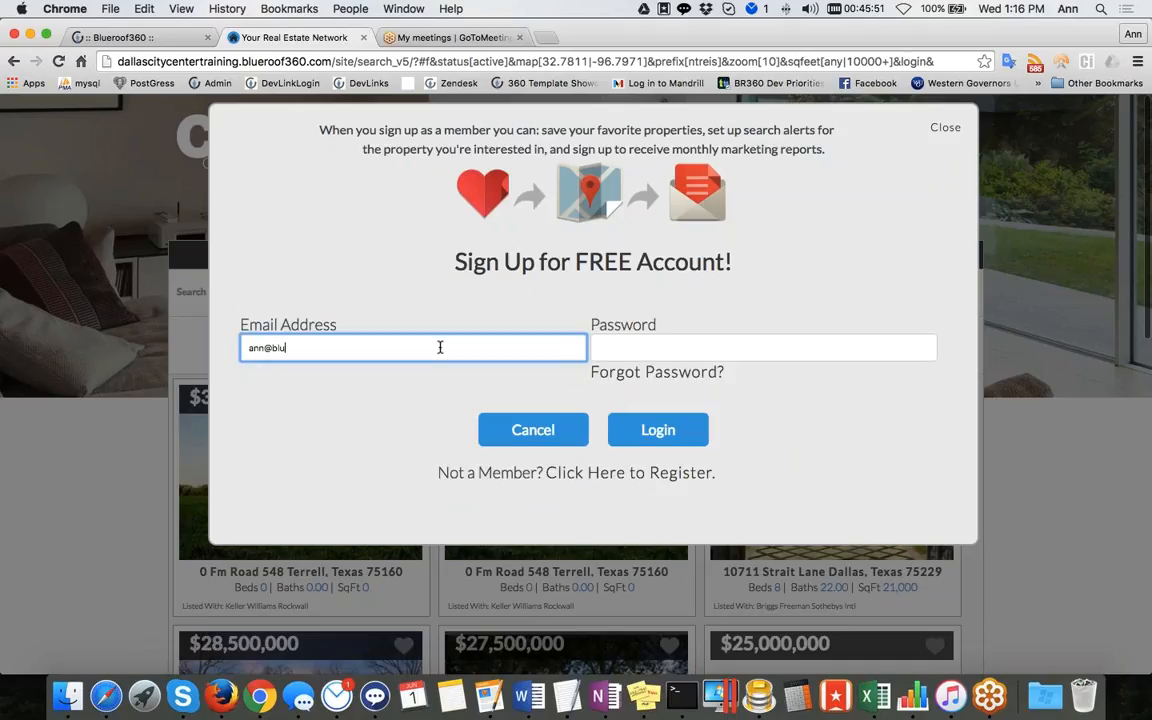
left_click(622, 352)
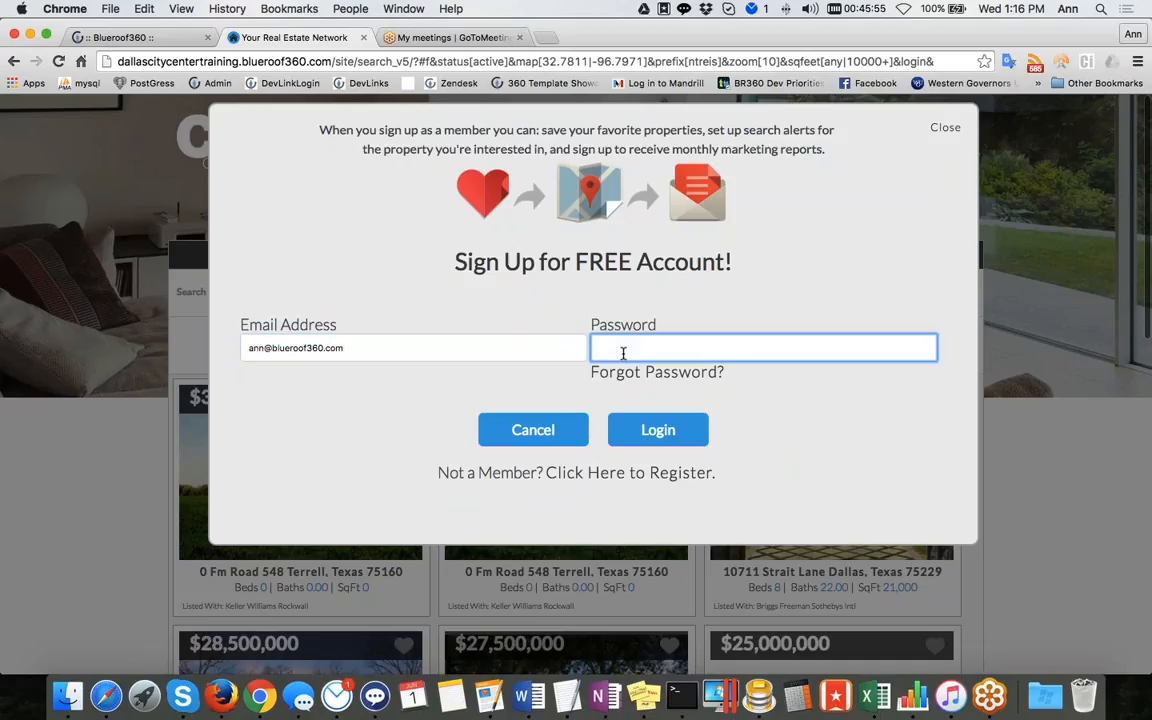
type("••••••")
left_click(622, 430)
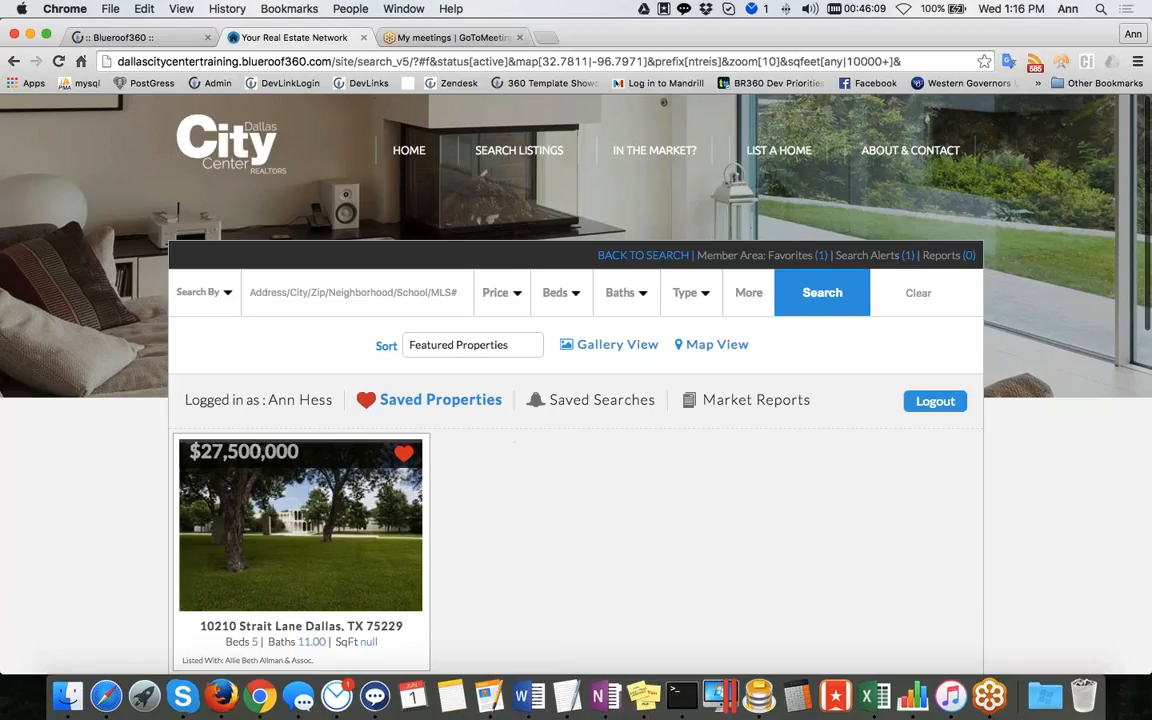
Compare the member's saved searches on the website with the searches listed in the contact's account in the dashboard
left_click(597, 403)
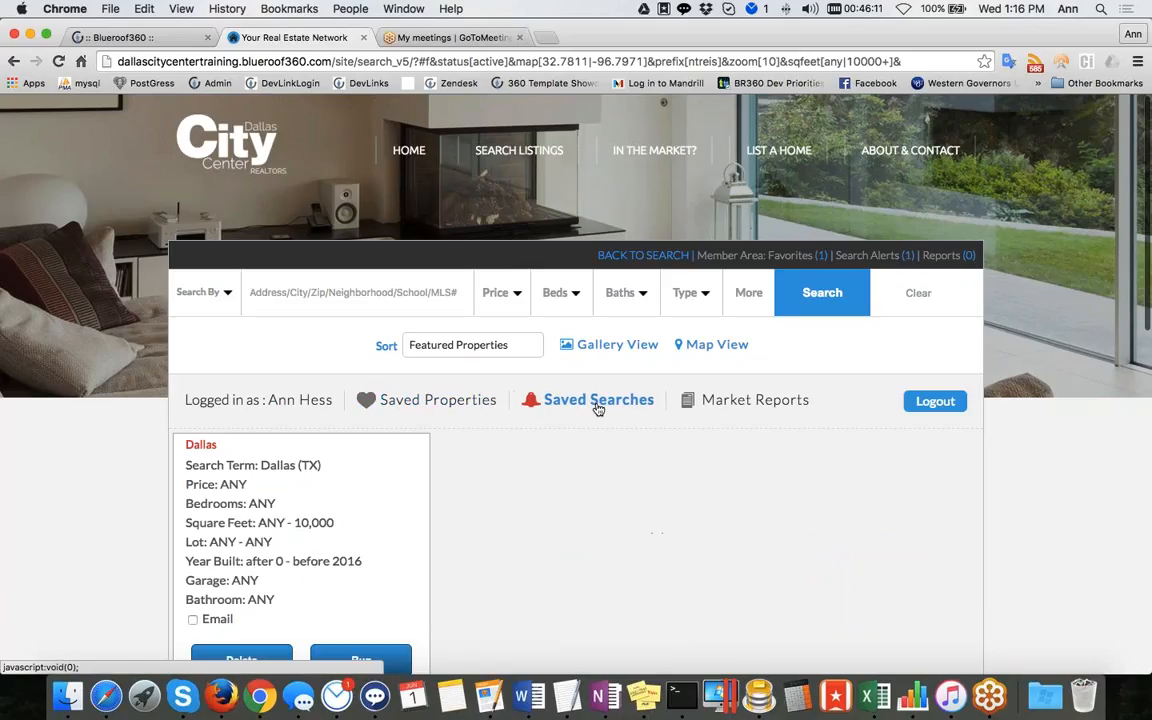
left_click(130, 37)
scroll(623, 290, "up", 2)
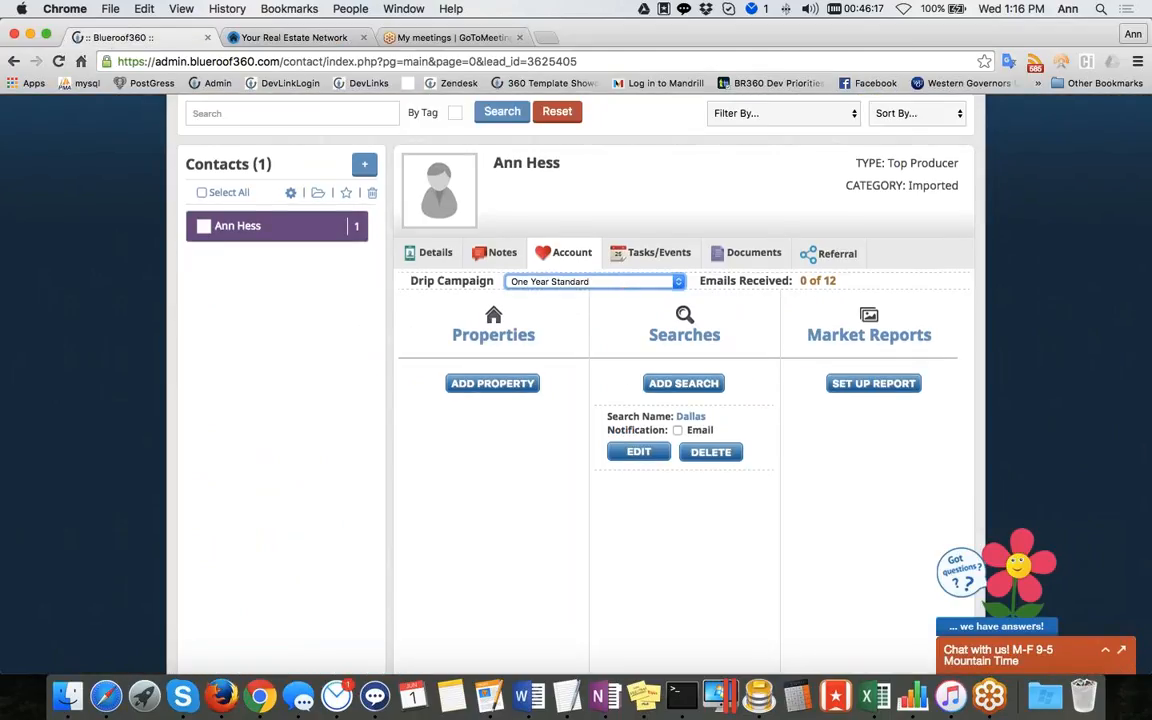
scroll(789, 334, "up", 2)
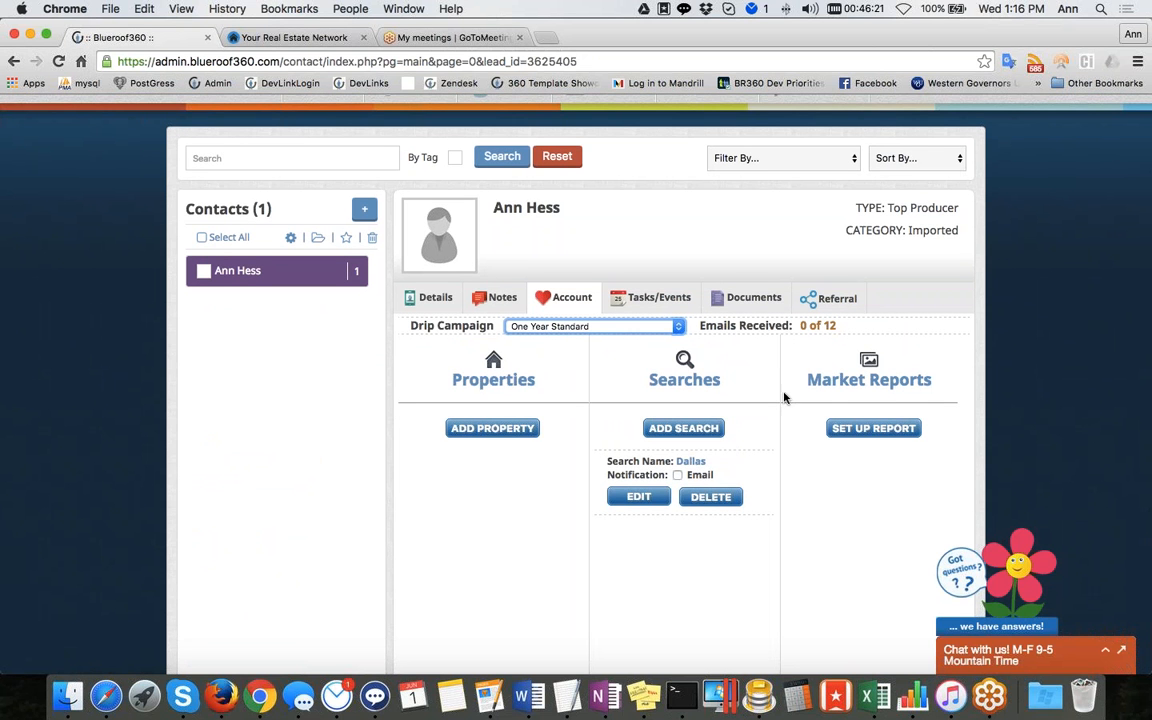
left_click(248, 38)
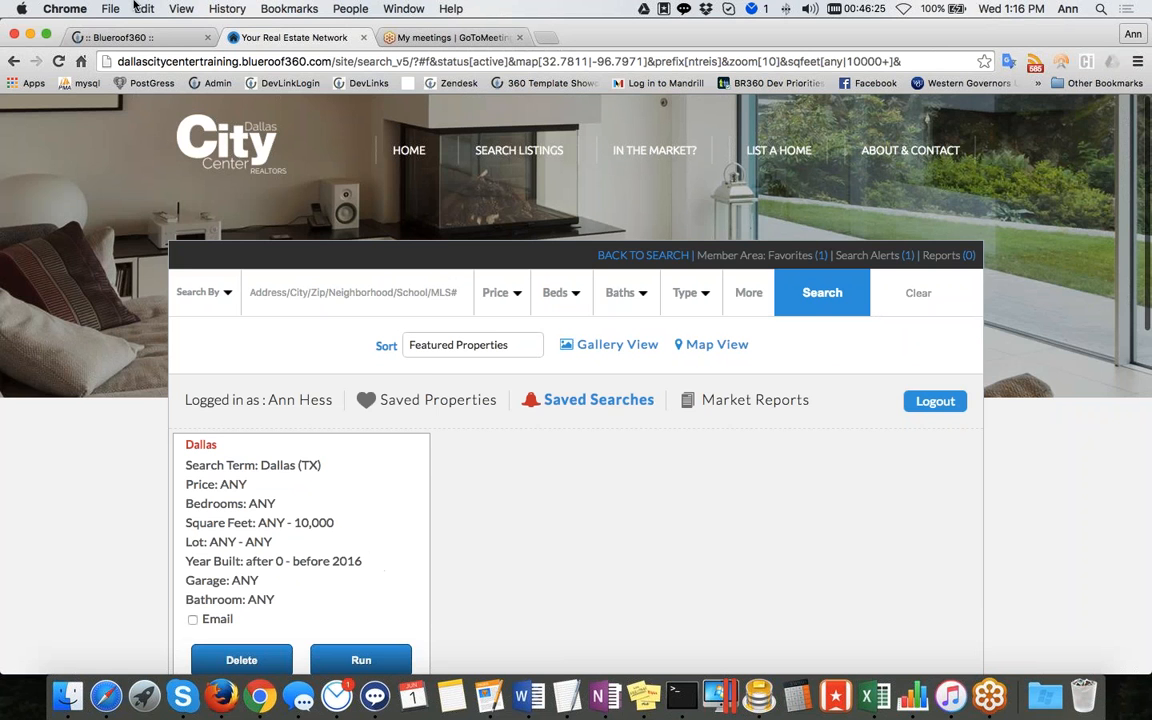
left_click(125, 37)
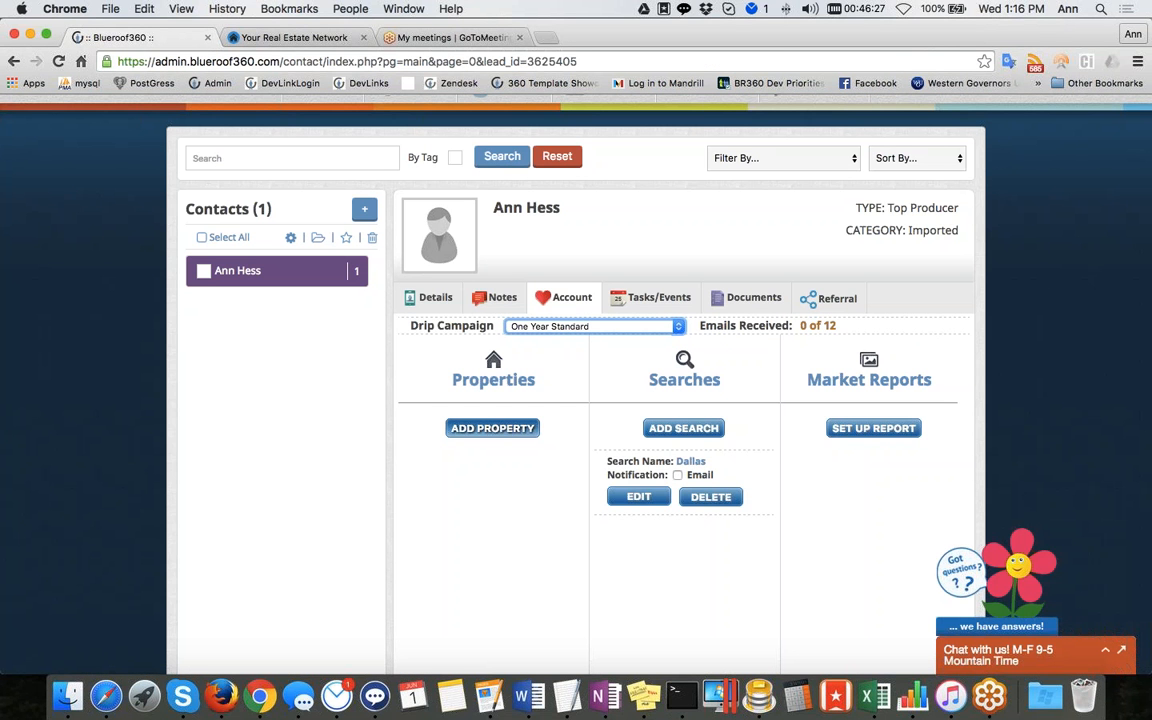
left_click(321, 40)
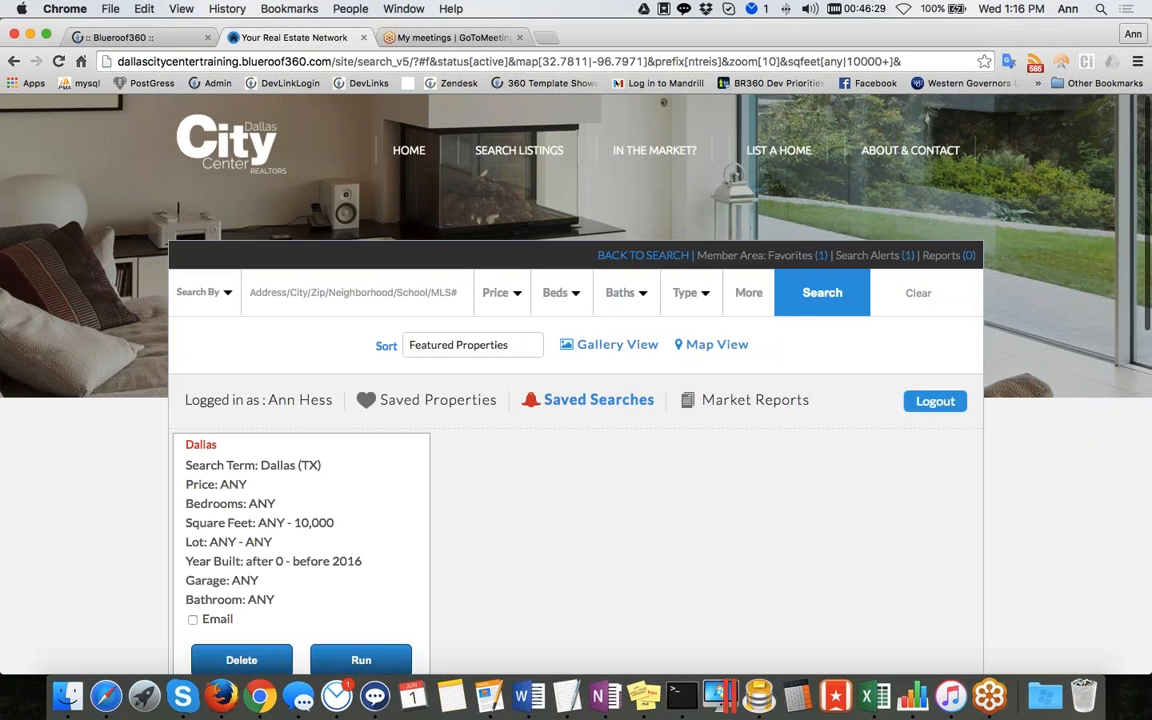
View the member's saved properties and market reports pages, then return to the dashboard tab
left_click(430, 400)
scroll(517, 429, "down", 5)
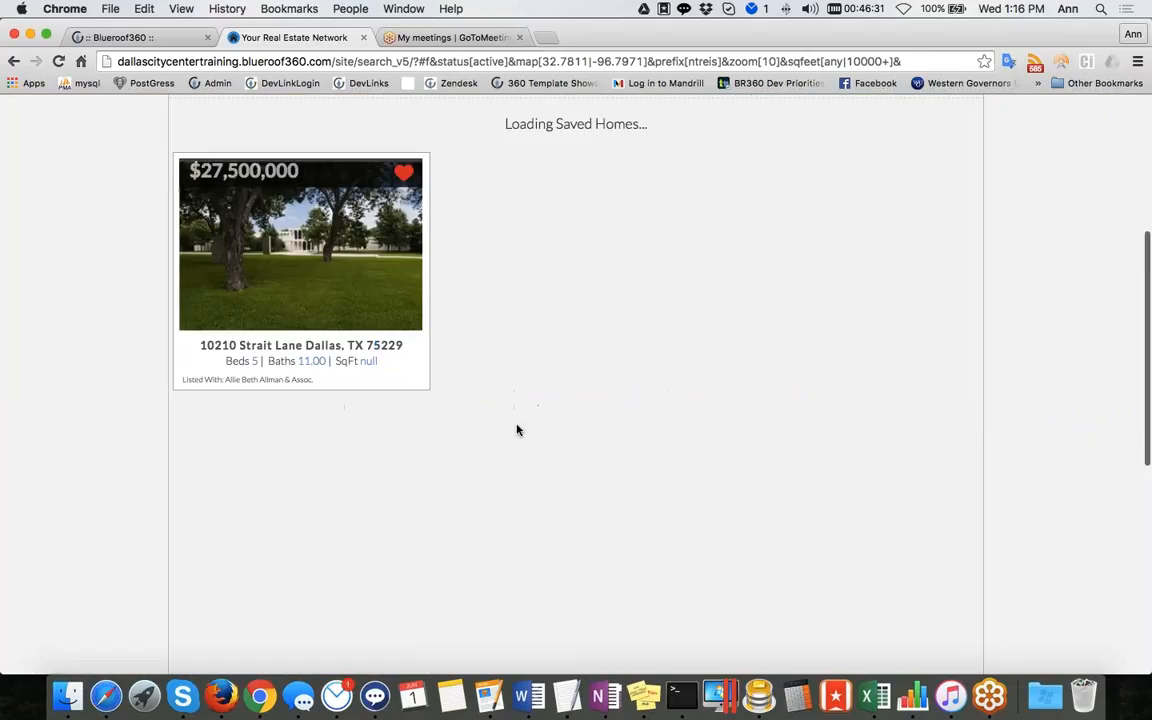
scroll(584, 211, "up", 3)
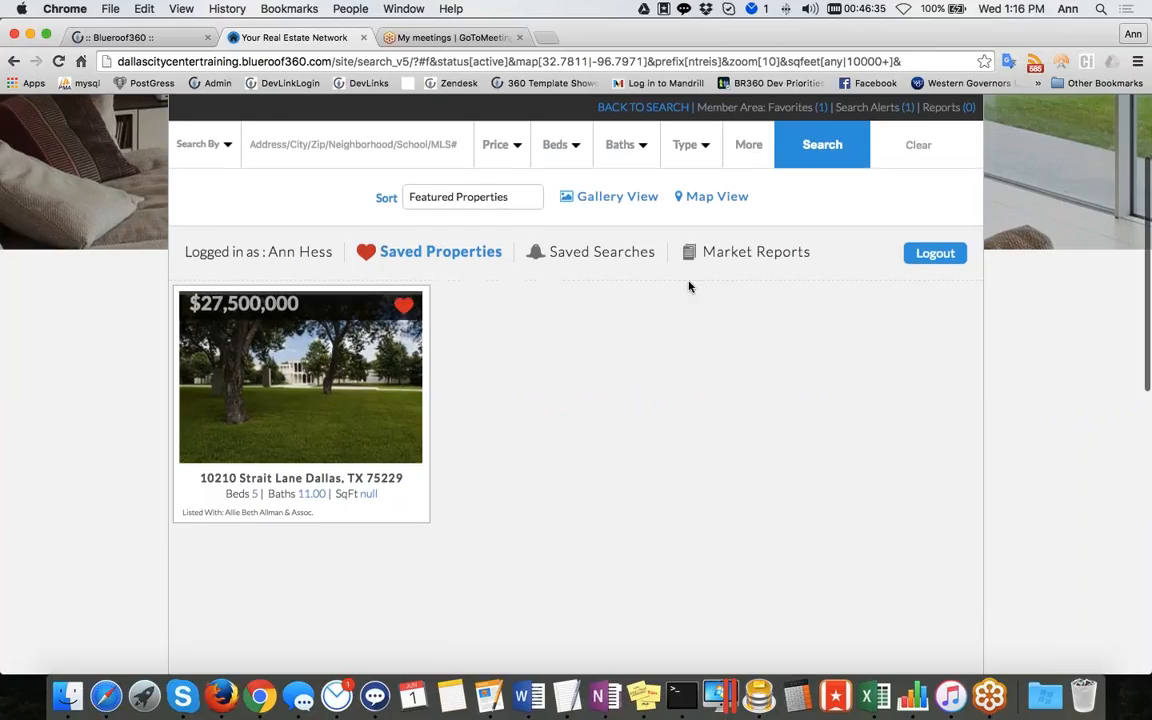
left_click(752, 252)
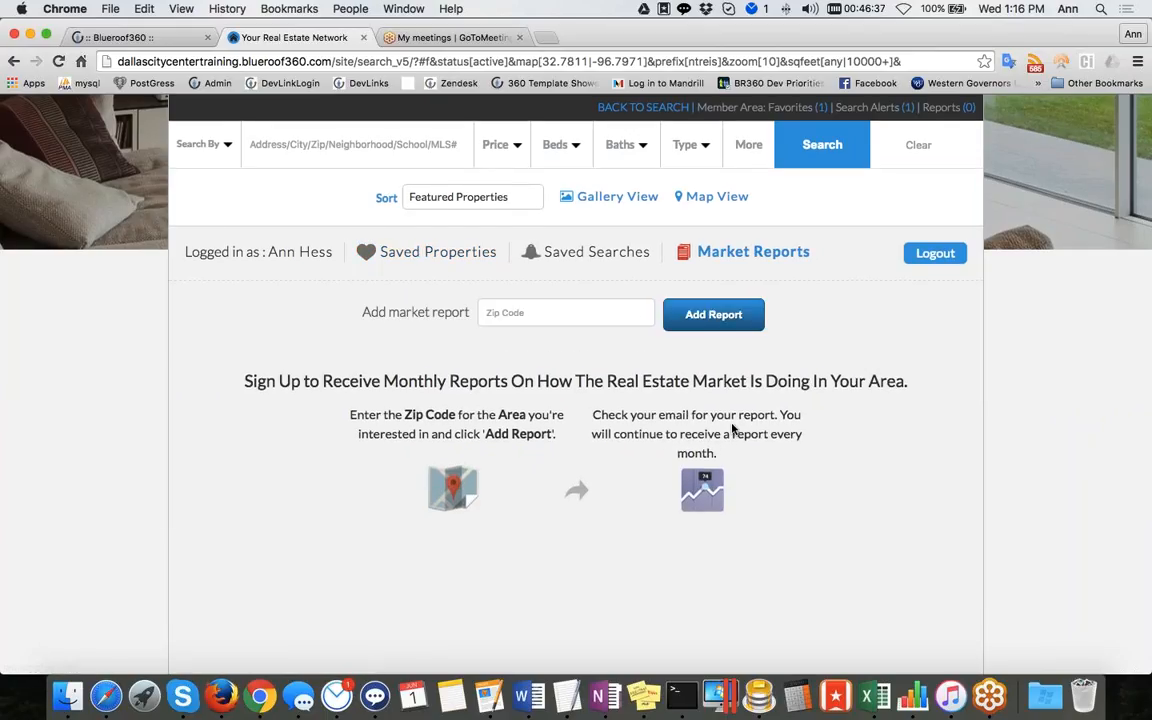
left_click(110, 36)
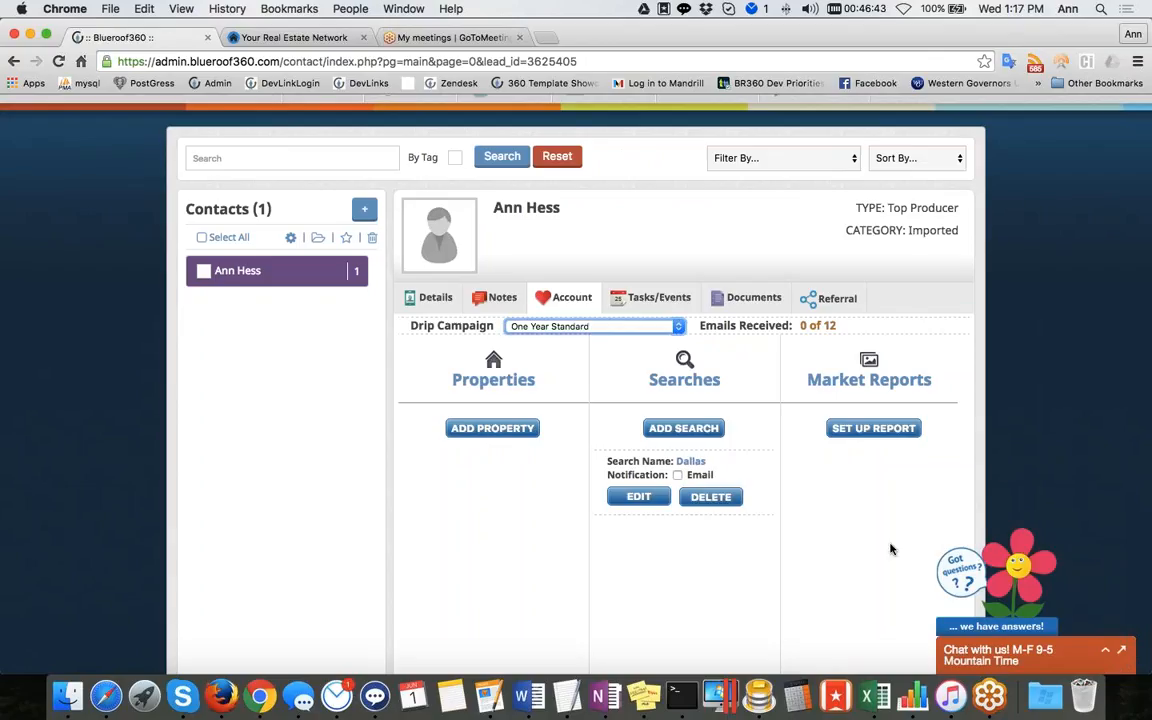
Open the market report setup form for the contact, then check the member's market reports and saved properties pages on the website
left_click(874, 428)
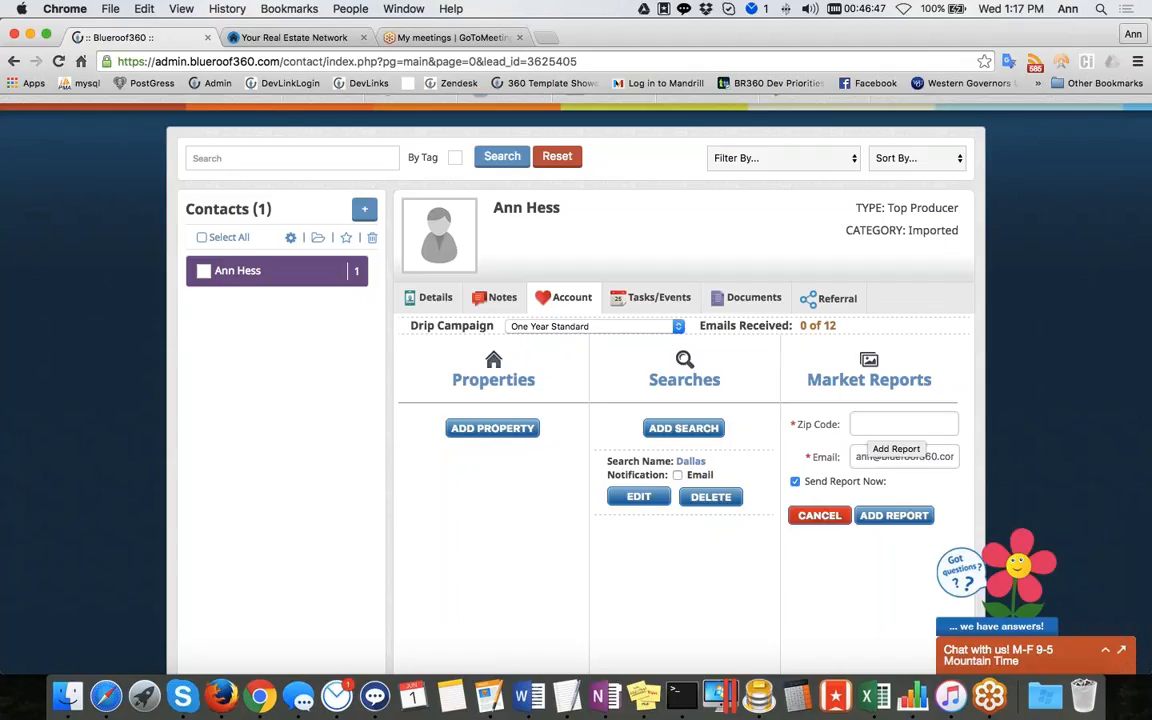
left_click(292, 37)
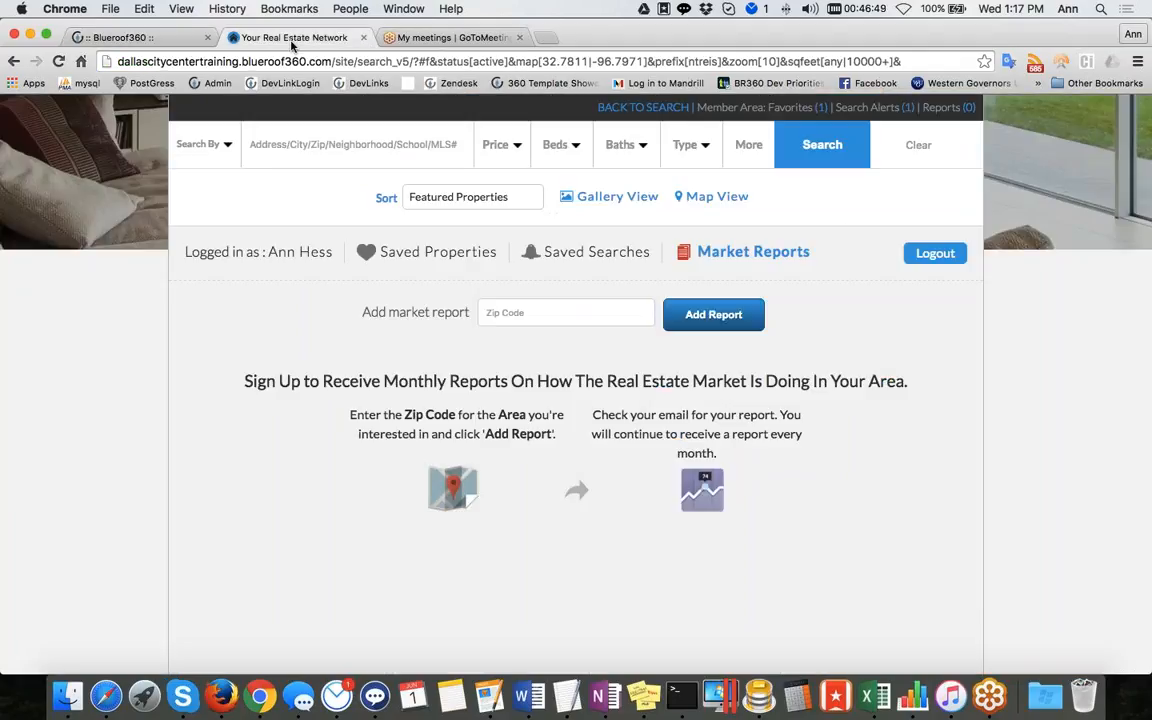
left_click(437, 252)
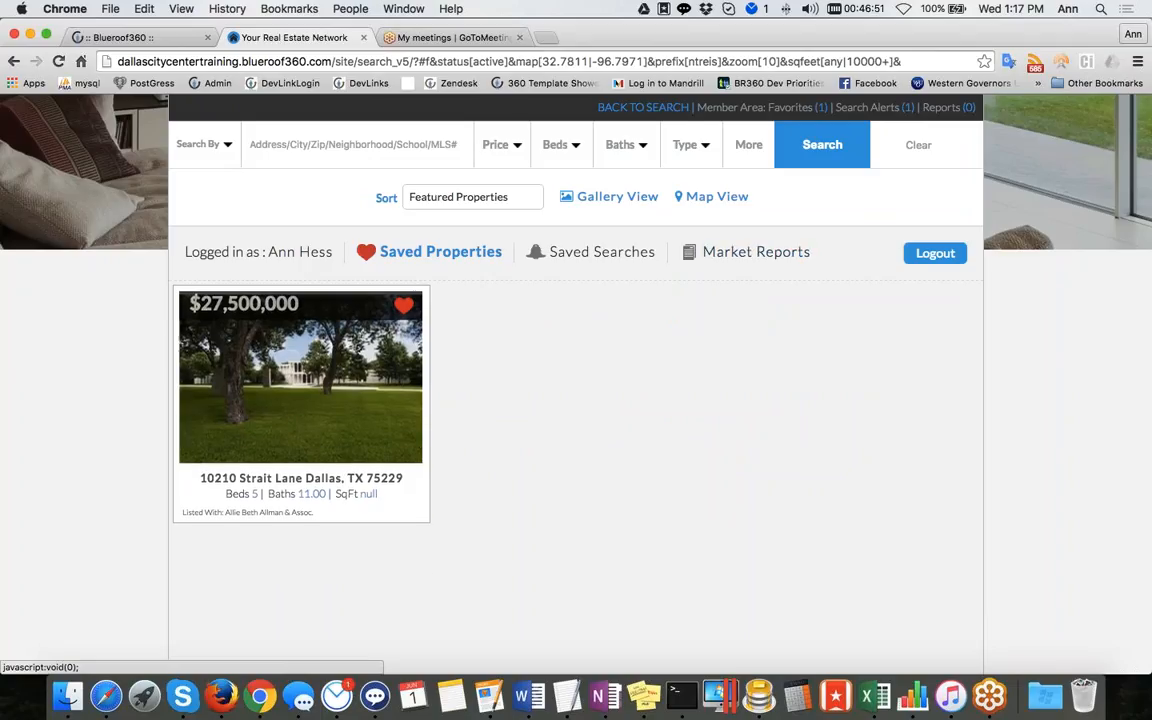
left_click(160, 38)
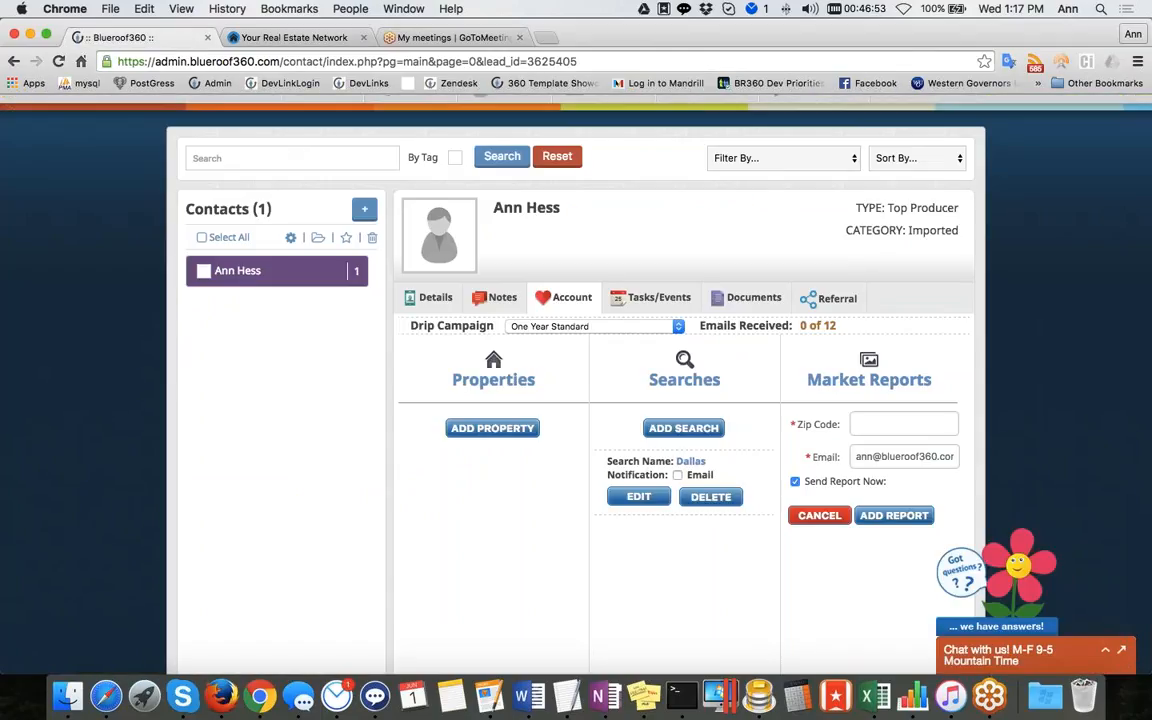
Set up a market report for zip code 75229 in the contact's account and acknowledge the signup dialog
type("75")
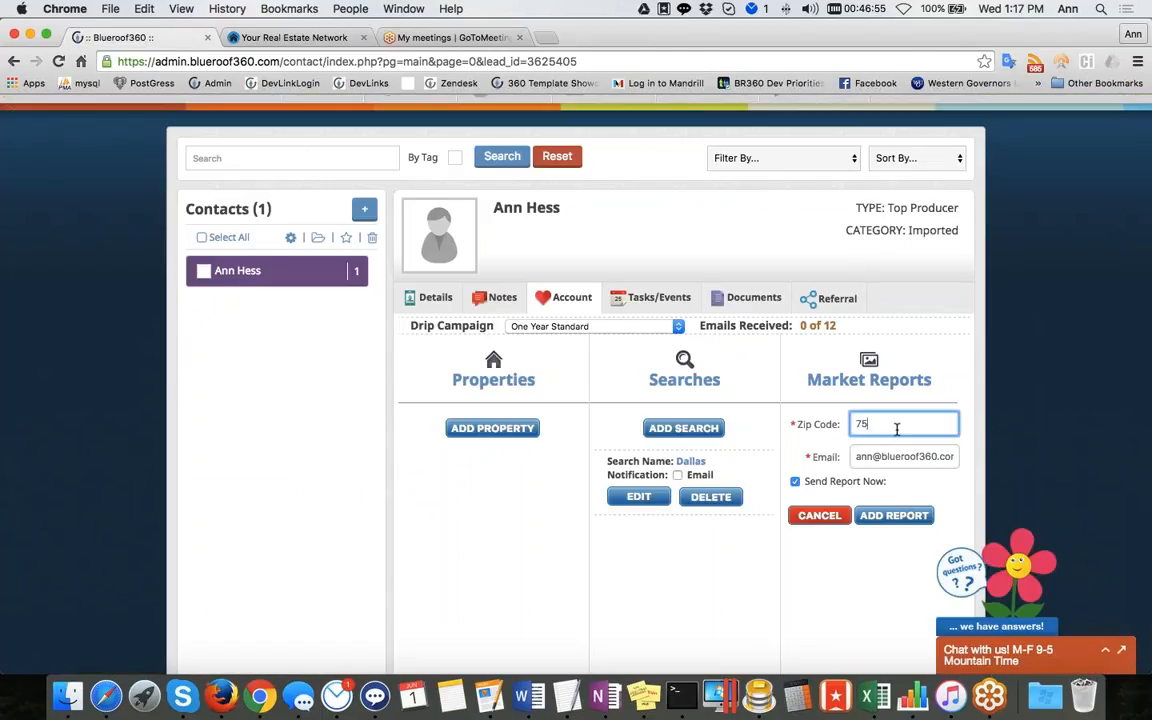
type("229")
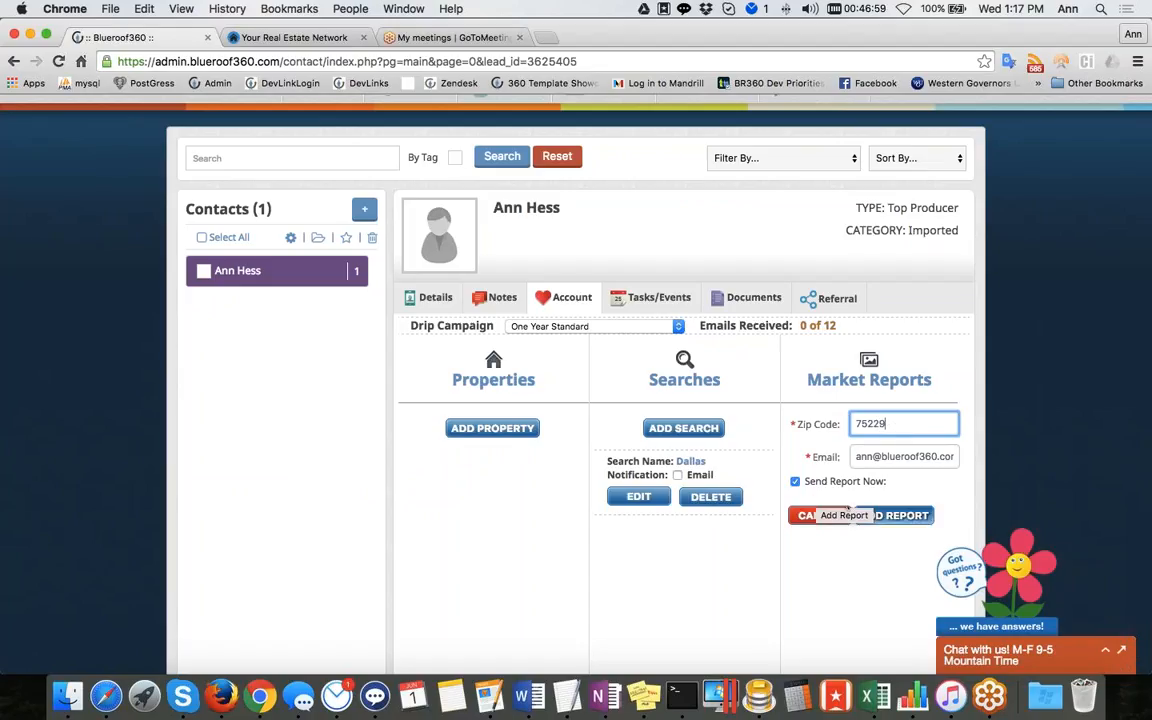
left_click(885, 520)
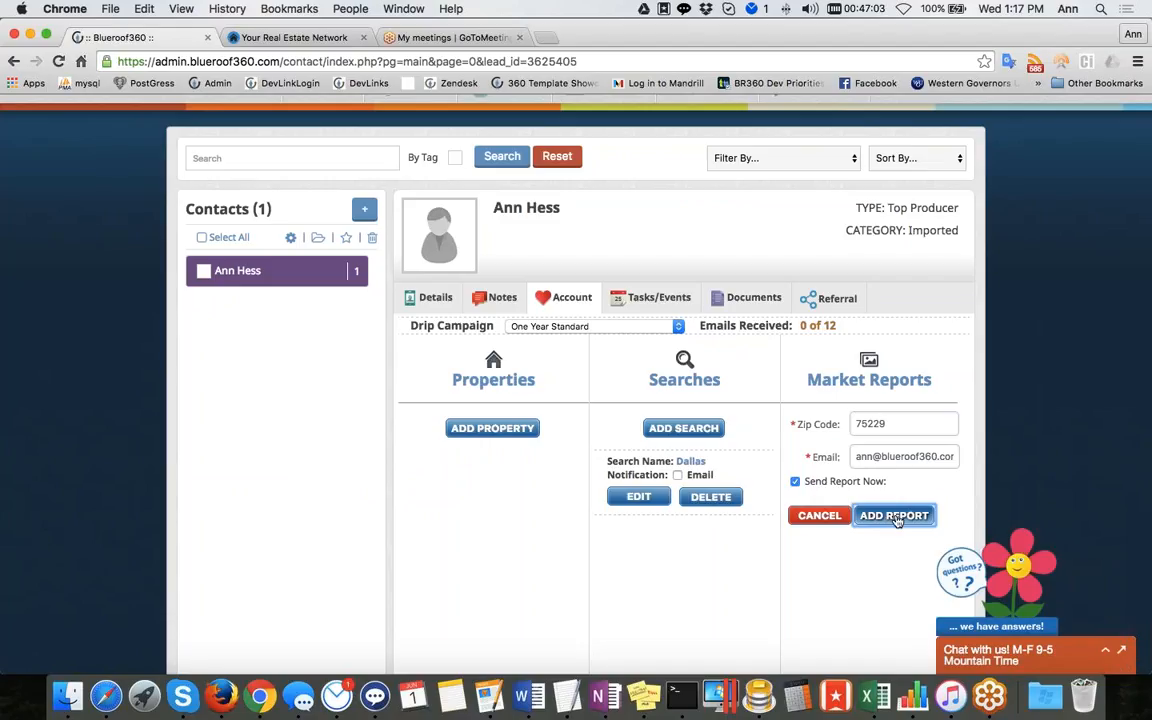
left_click(895, 516)
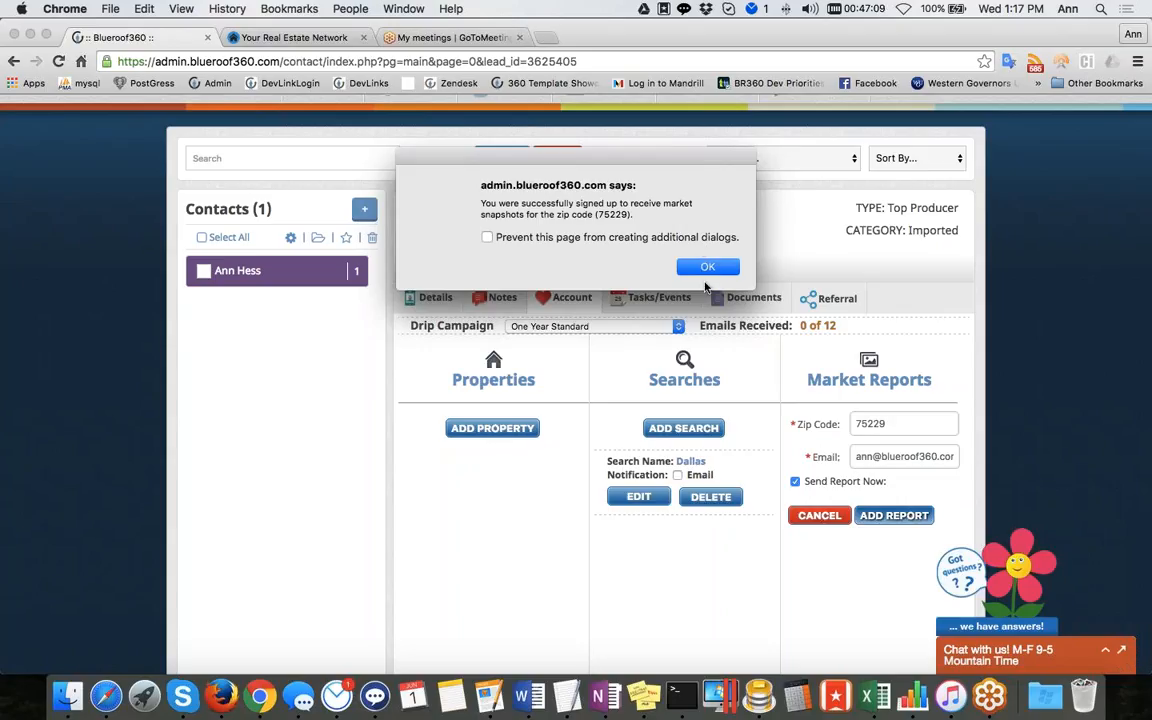
key("Return")
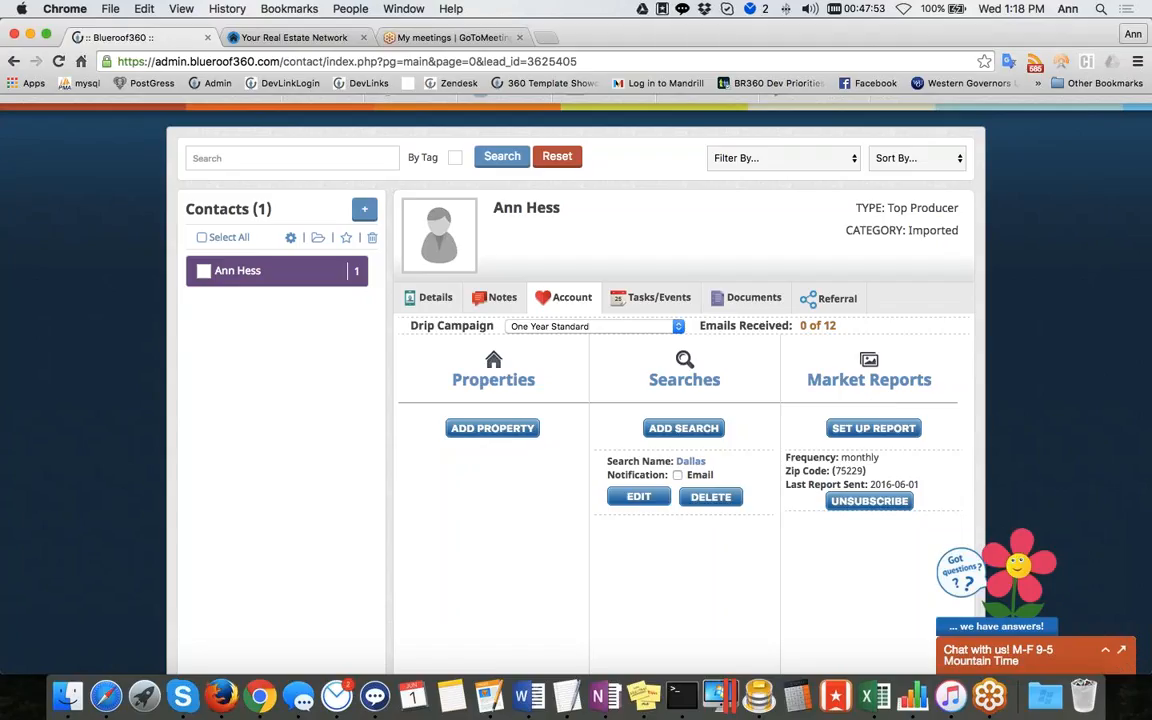
Switch to Airmail, change to the agent's mailbox and open the Market Snapshot for 75229 e-mail
left_click(348, 710)
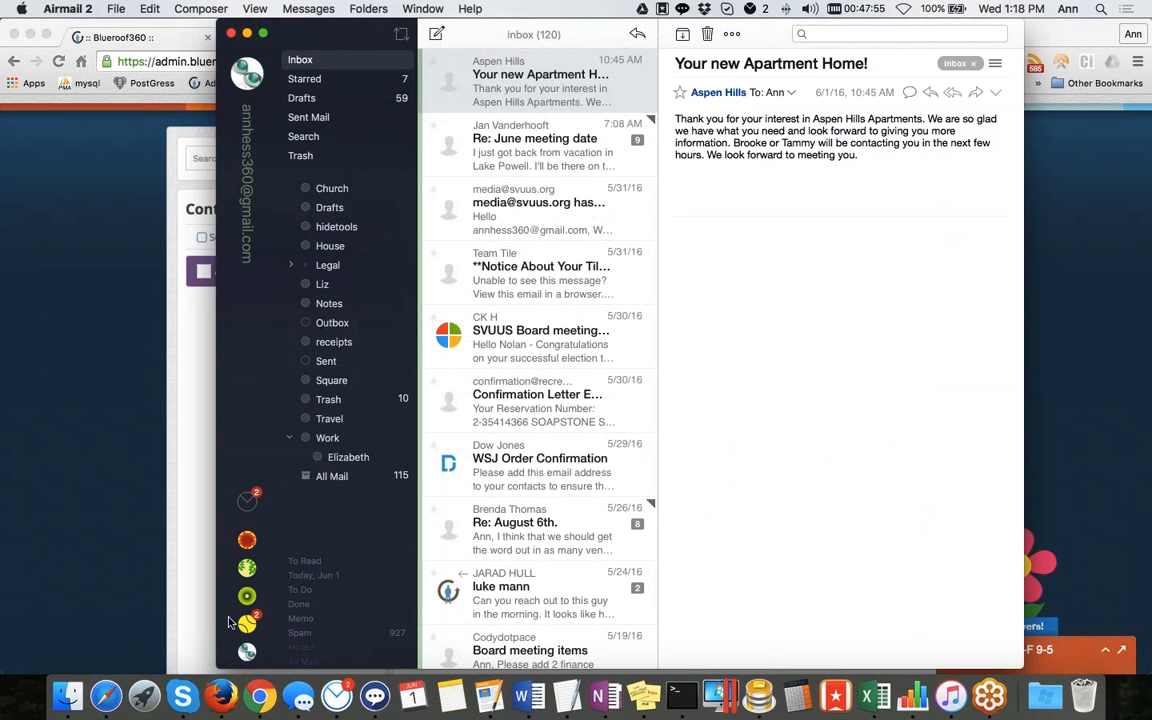
left_click(248, 624)
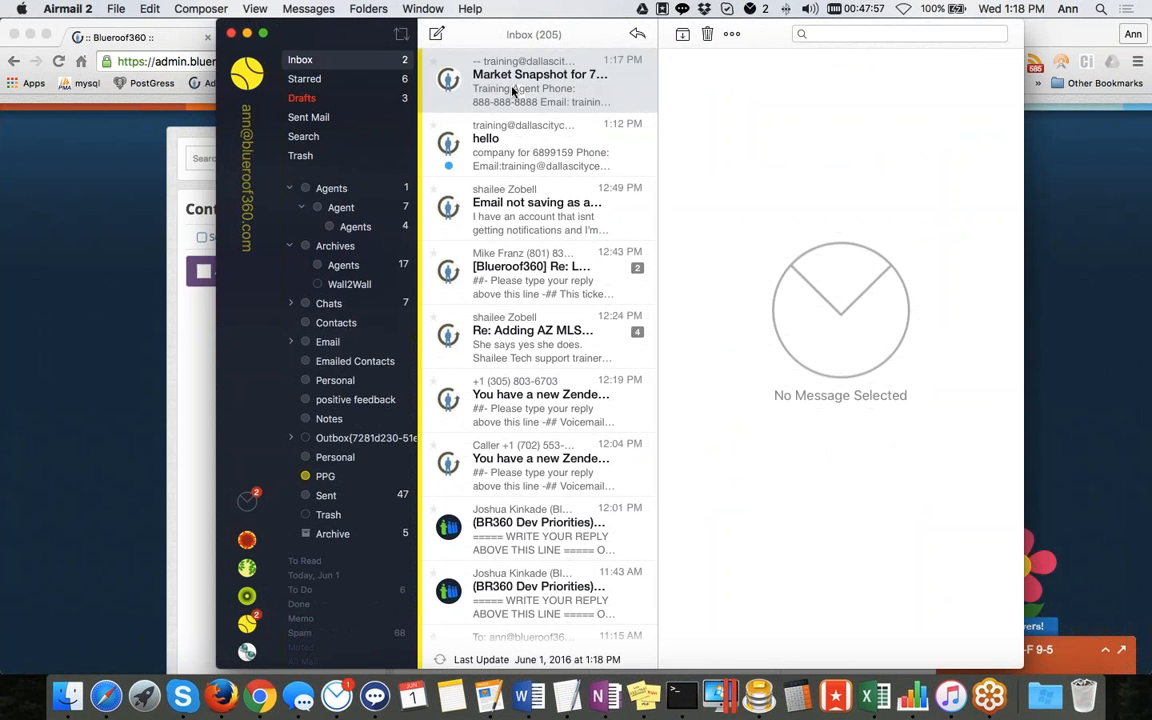
left_click(513, 90)
double_click(513, 90)
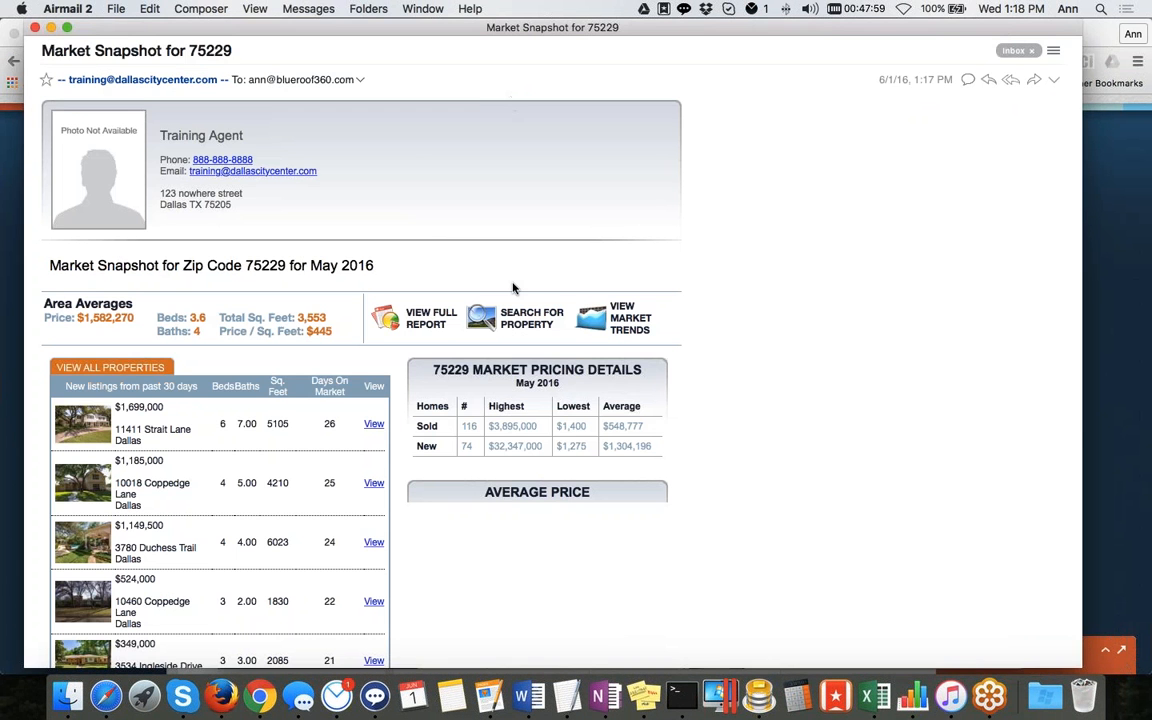
Scroll through the market snapshot e-mail, then close it and return to the browser dashboard
scroll(513, 288, "down", 4)
scroll(513, 288, "up", 4)
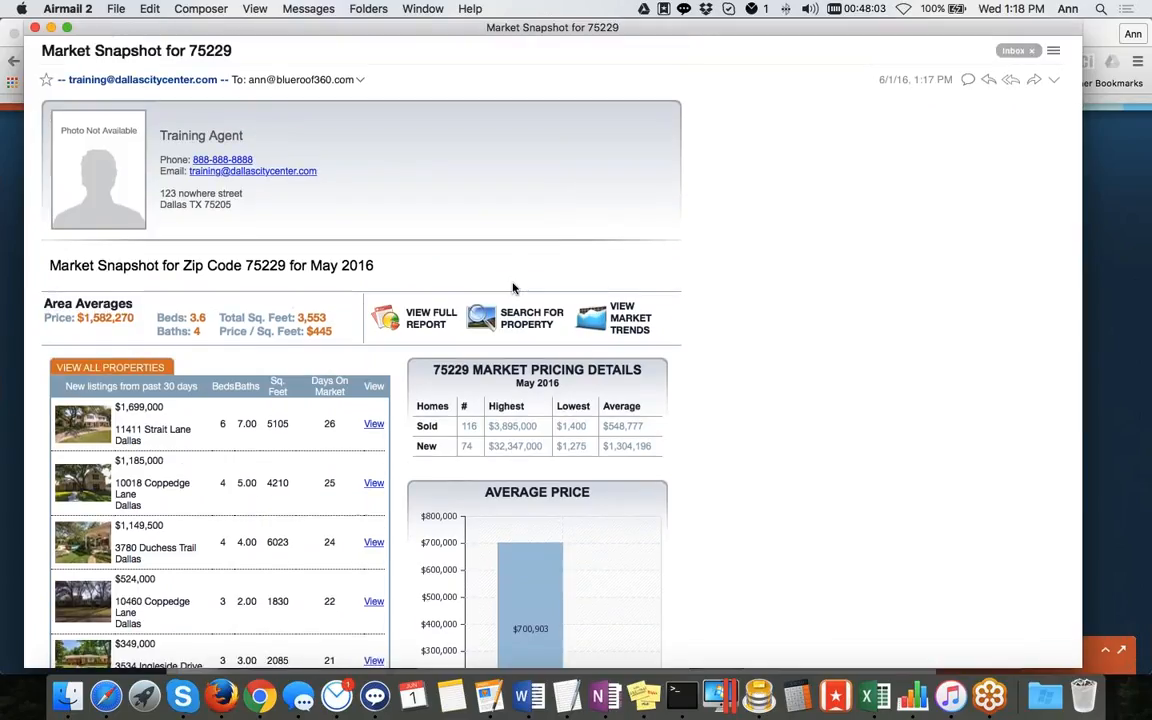
scroll(513, 288, "down", 3)
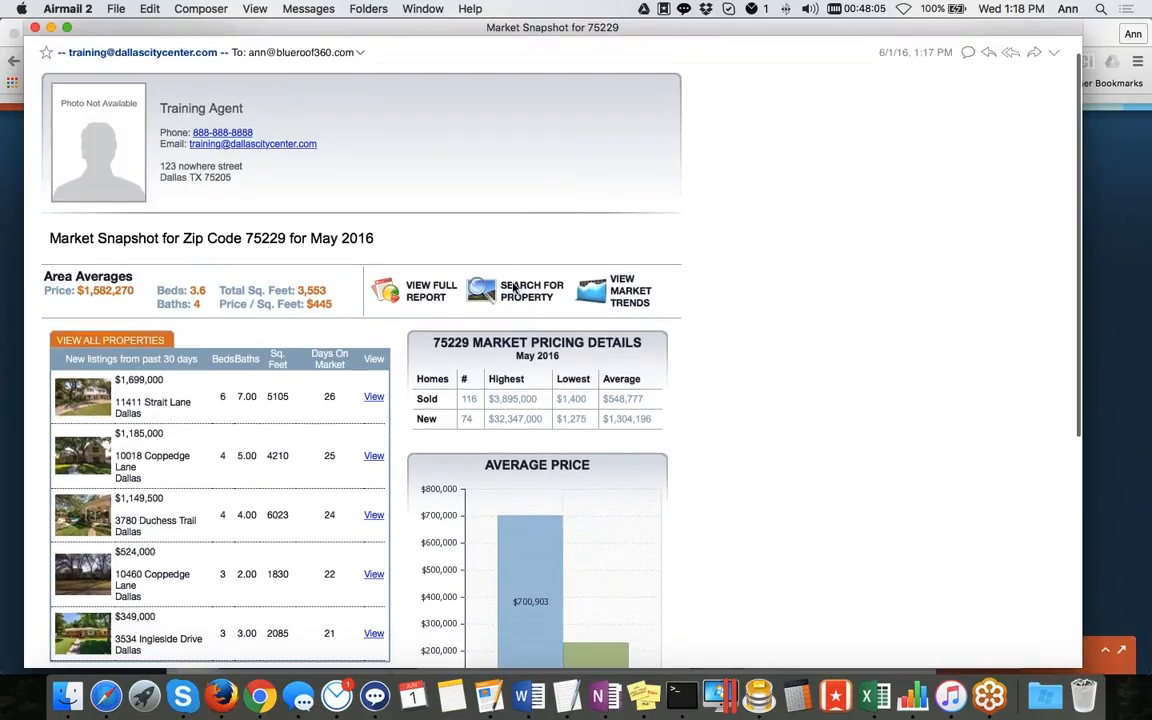
scroll(513, 288, "down", 10)
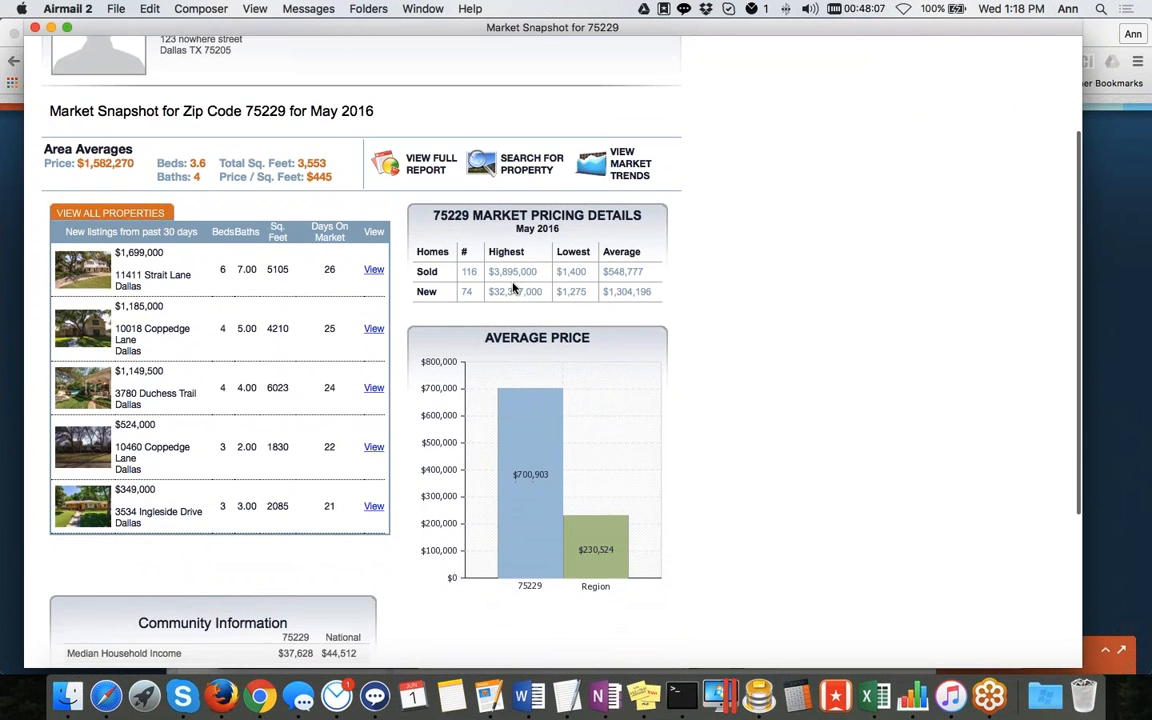
scroll(513, 288, "up", 10)
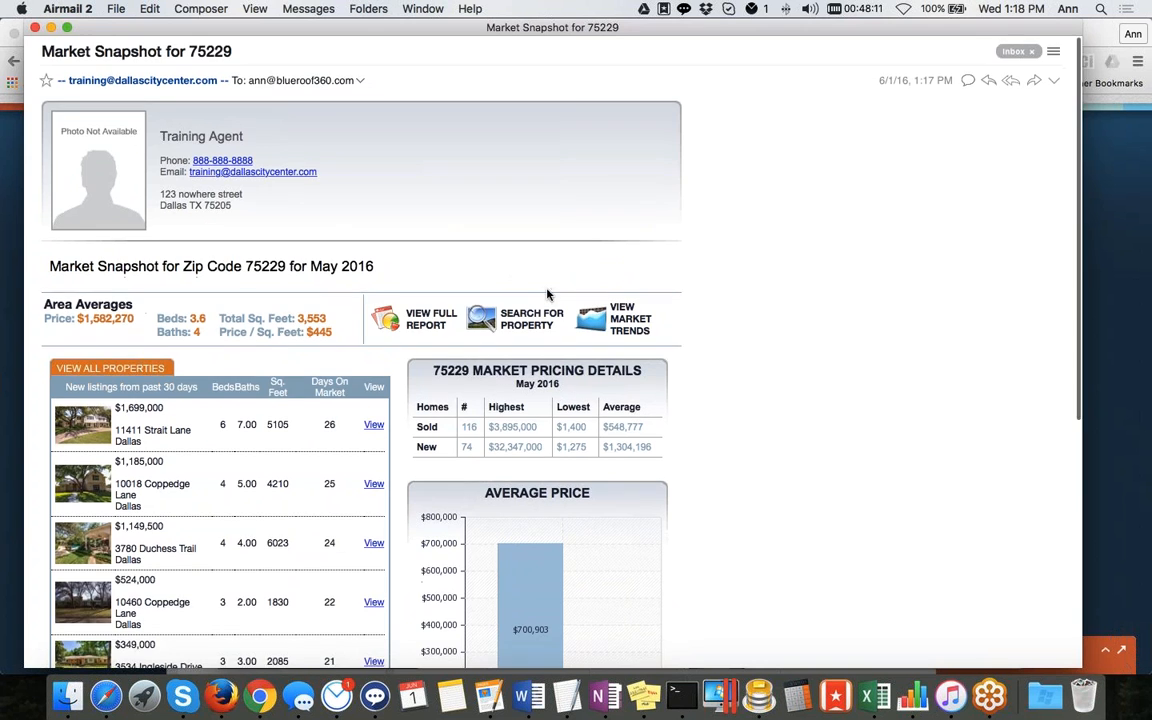
scroll(513, 288, "down", 10)
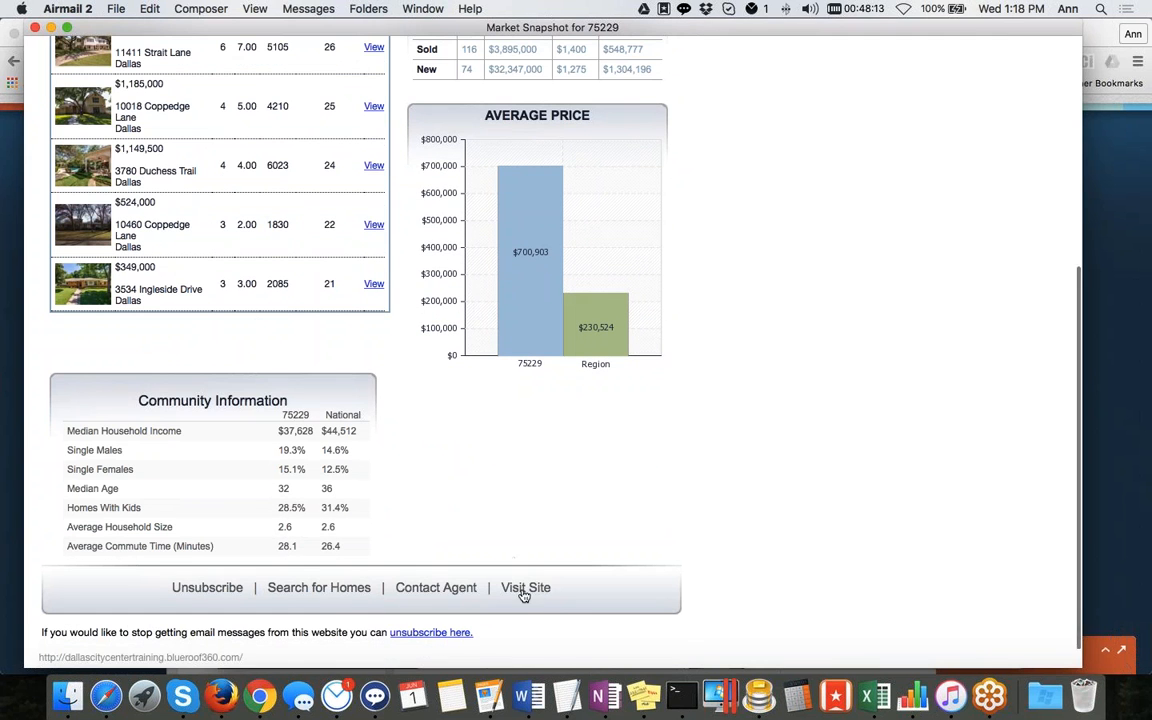
left_click(35, 27)
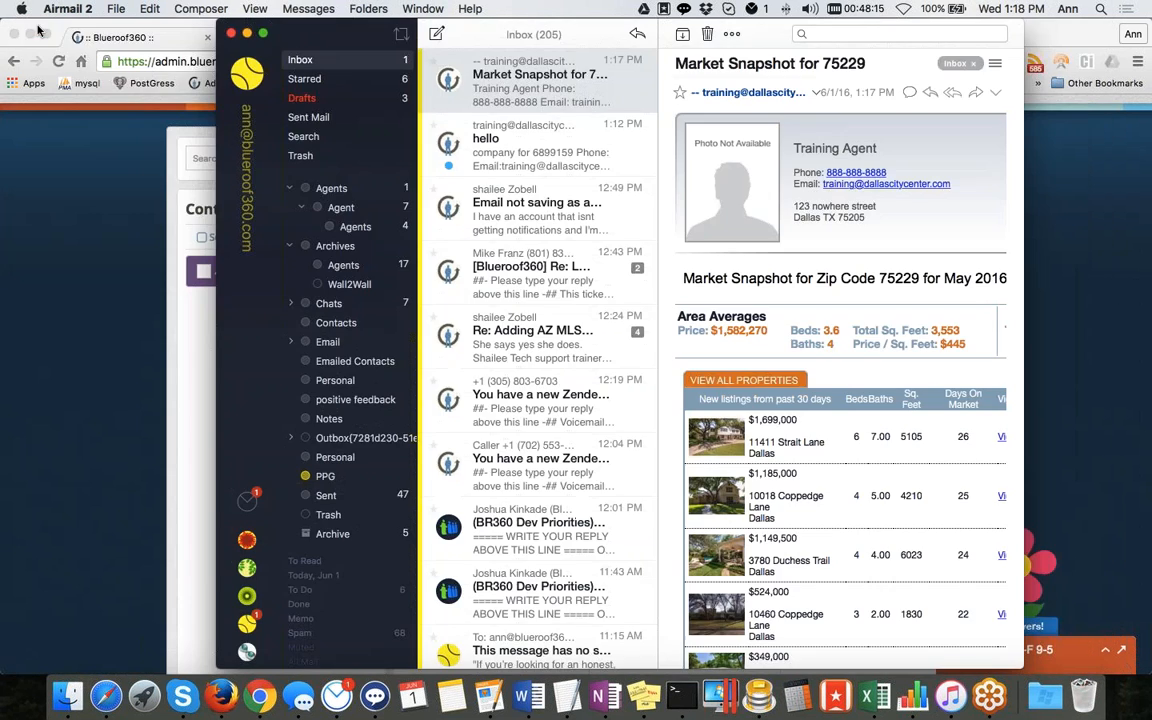
left_click(247, 34)
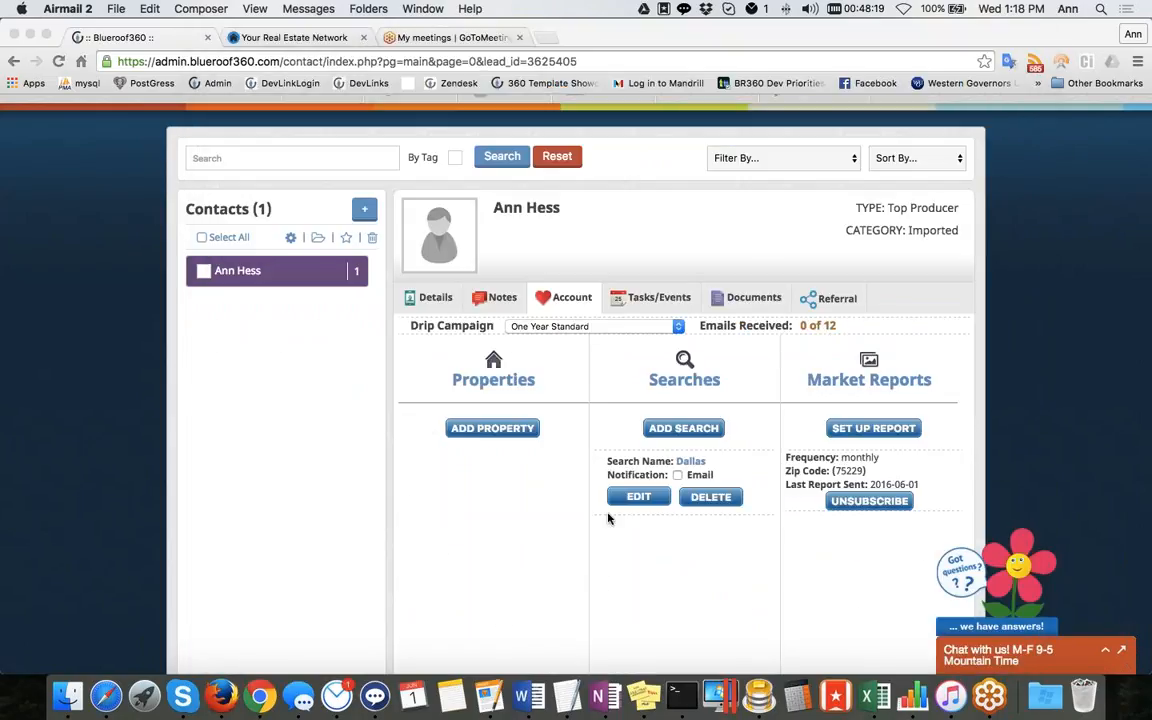
left_click(693, 431)
left_click(693, 431)
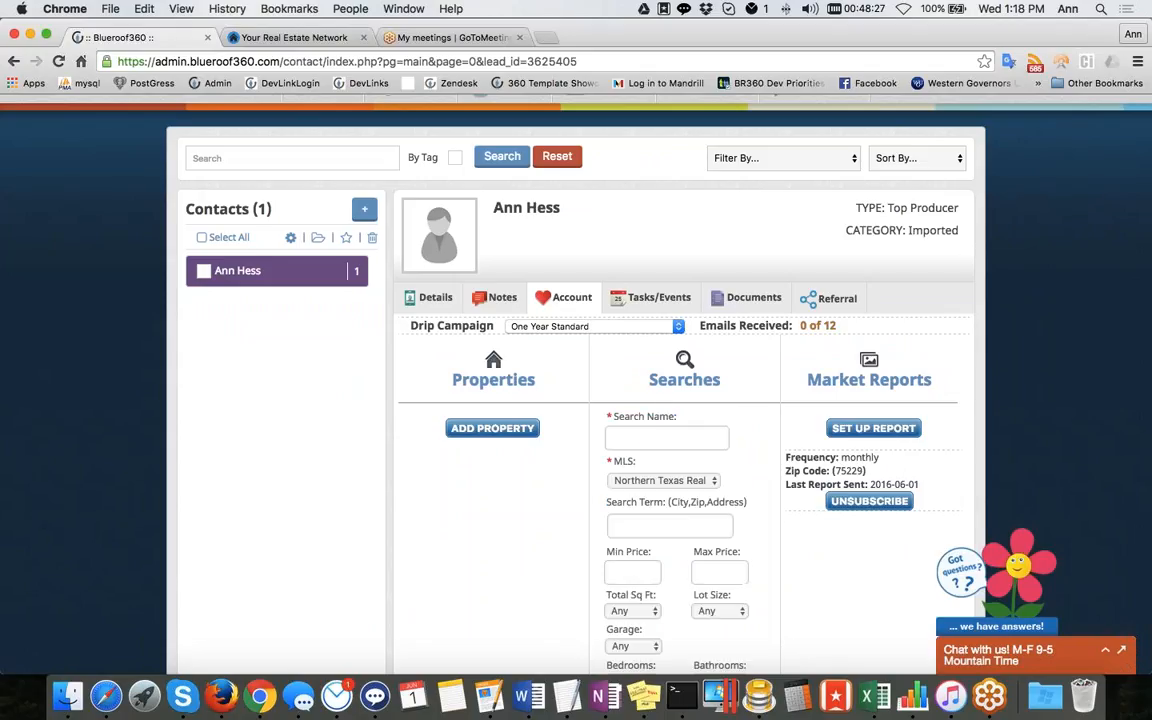
scroll(576, 400, "down", 5)
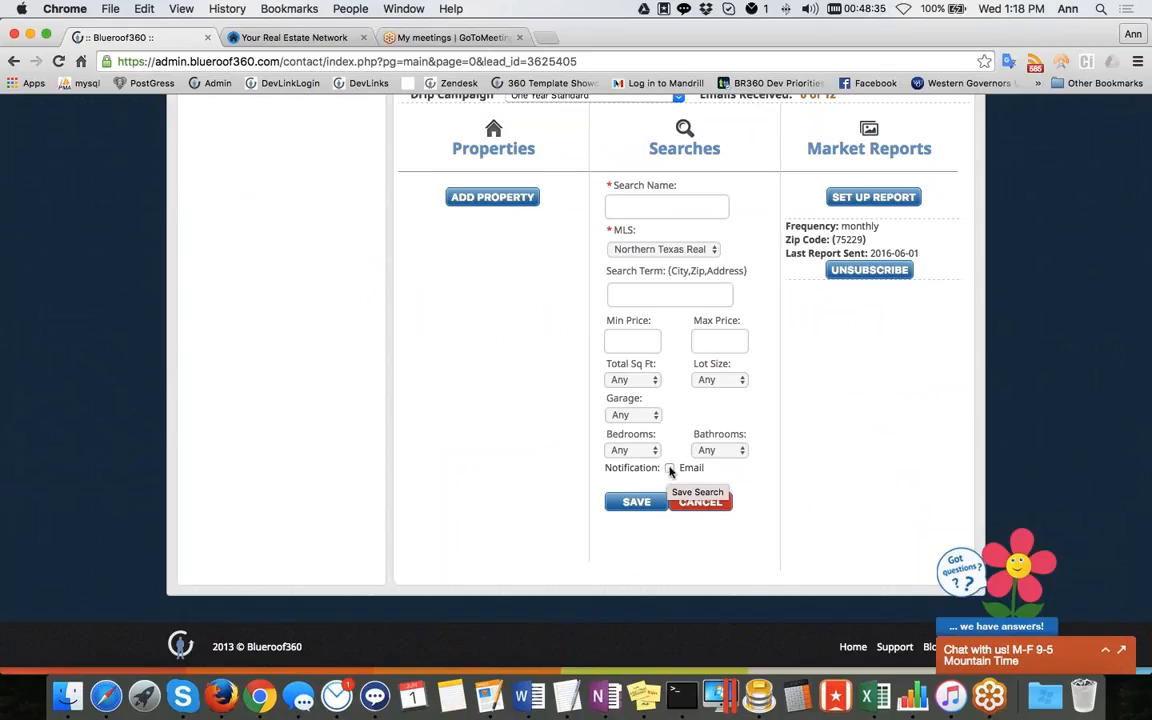
left_click(636, 501)
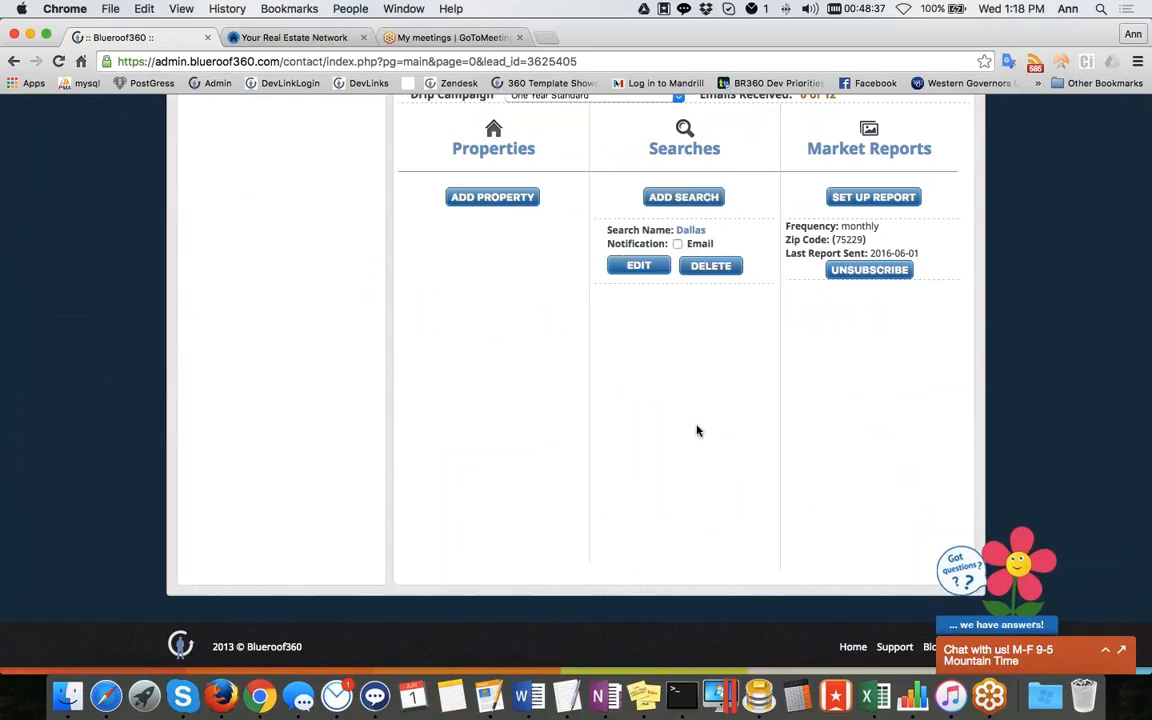
Open the Dallas saved search on the website, then return to the contact's account in the dashboard
left_click(690, 300)
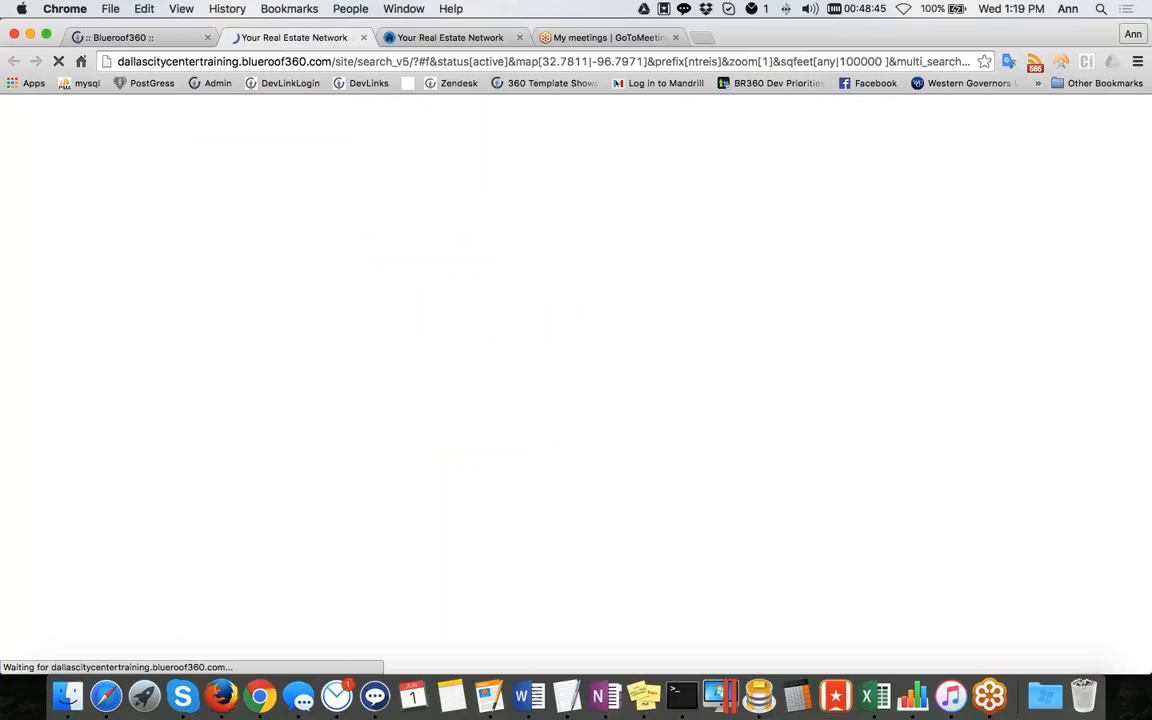
left_click(138, 39)
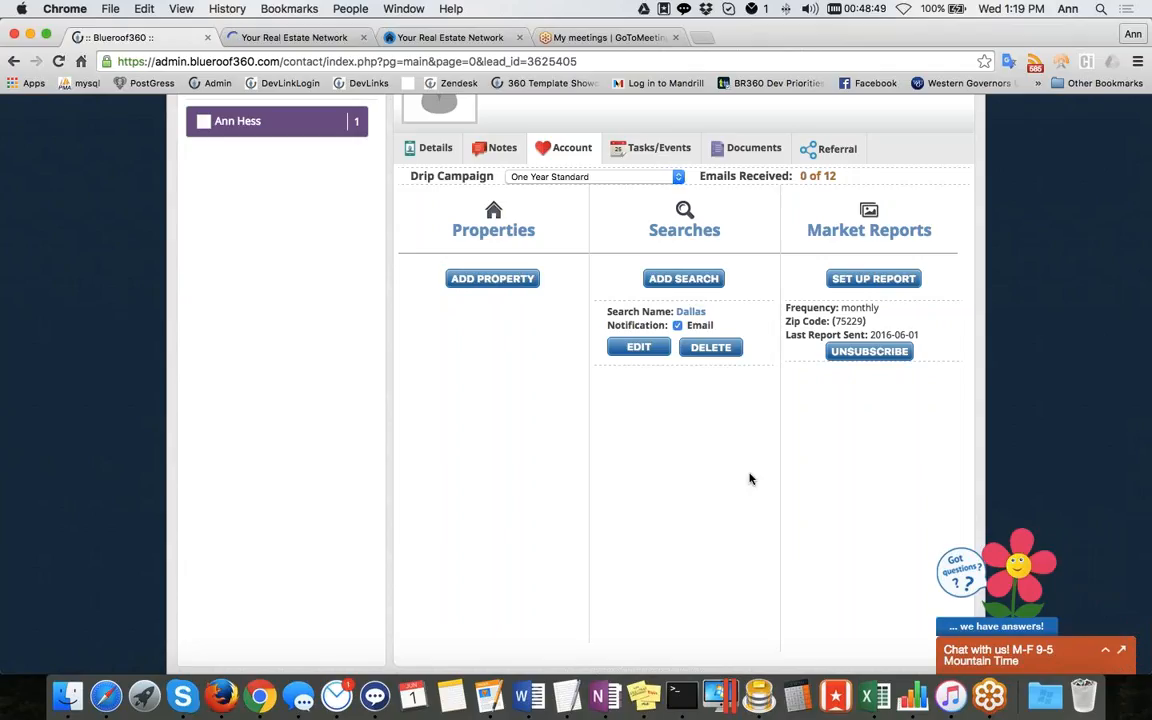
scroll(728, 398, "up", 3)
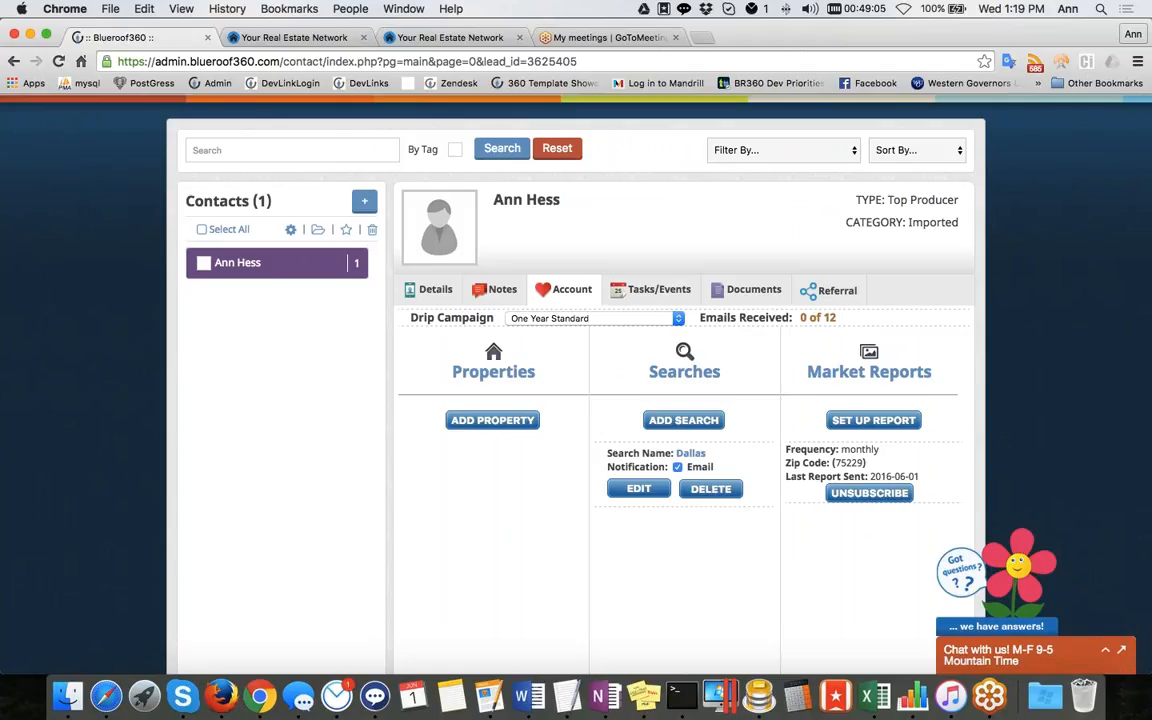
Apply the New Lead action plan to the contact's tasks and mark the last Initial Phone Call task complete
left_click(661, 297)
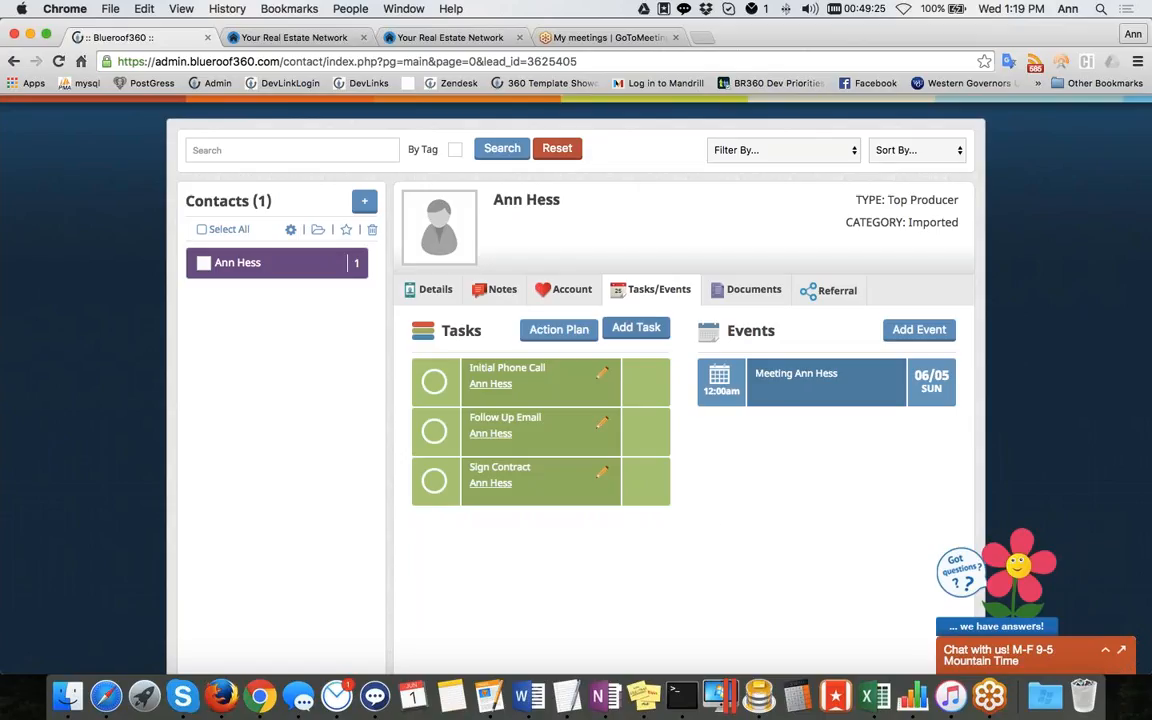
left_click(550, 332)
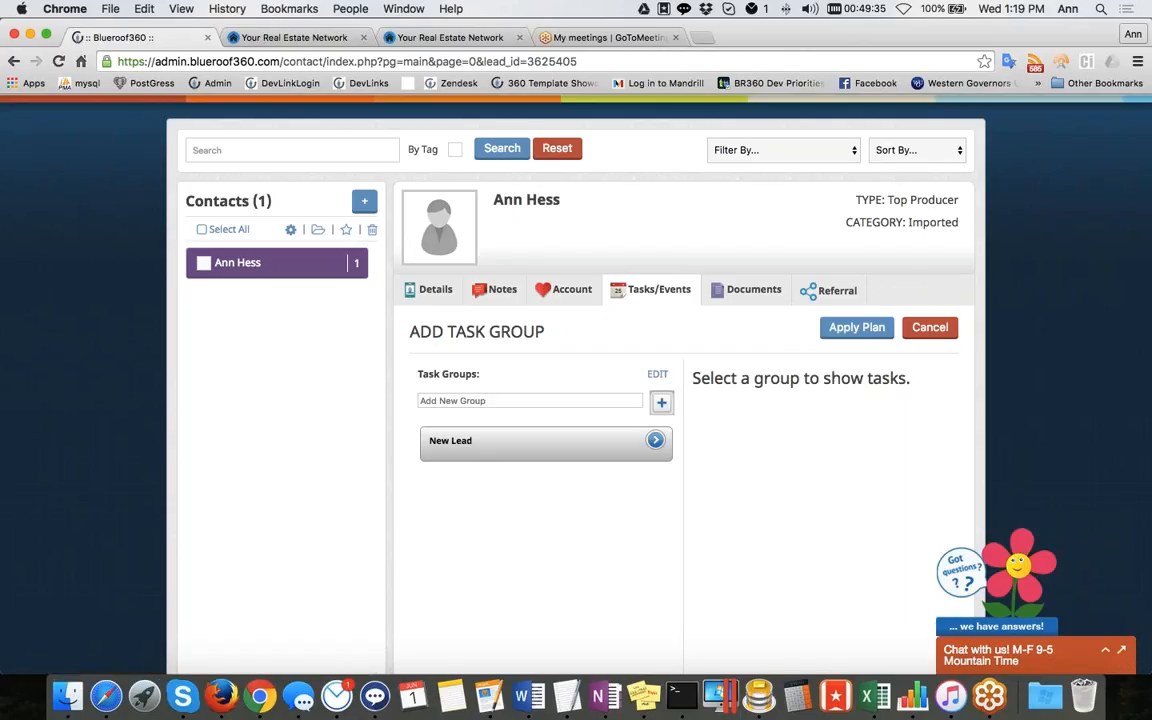
left_click(543, 450)
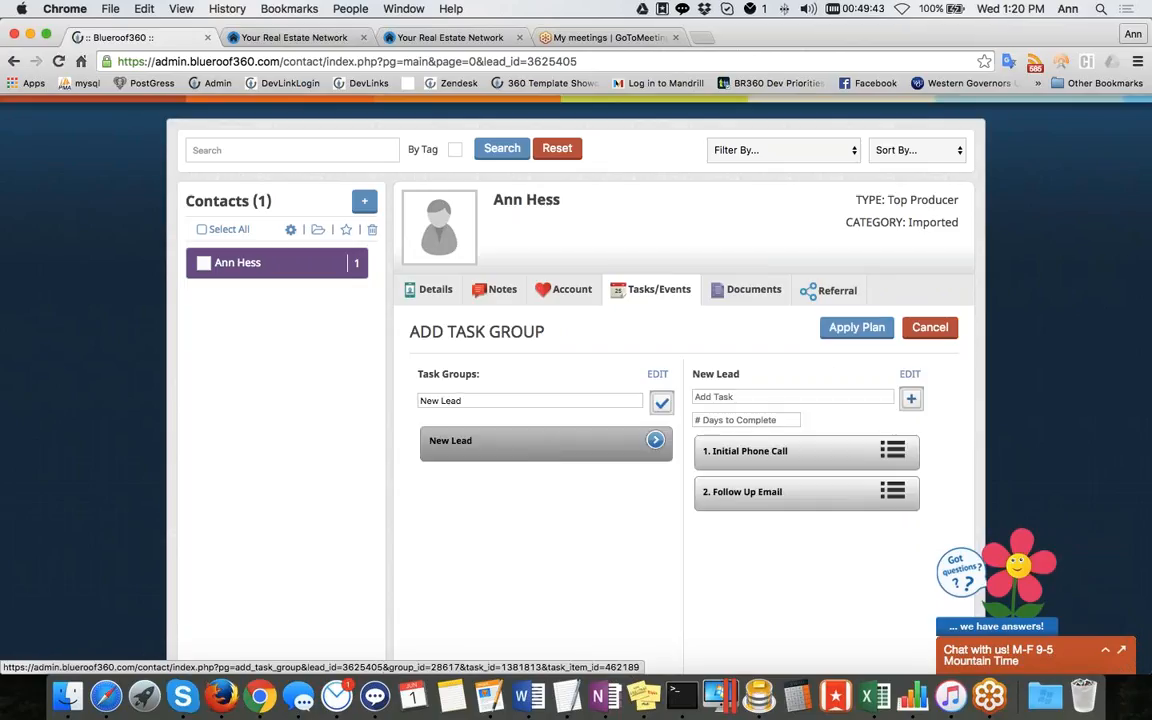
left_click(848, 329)
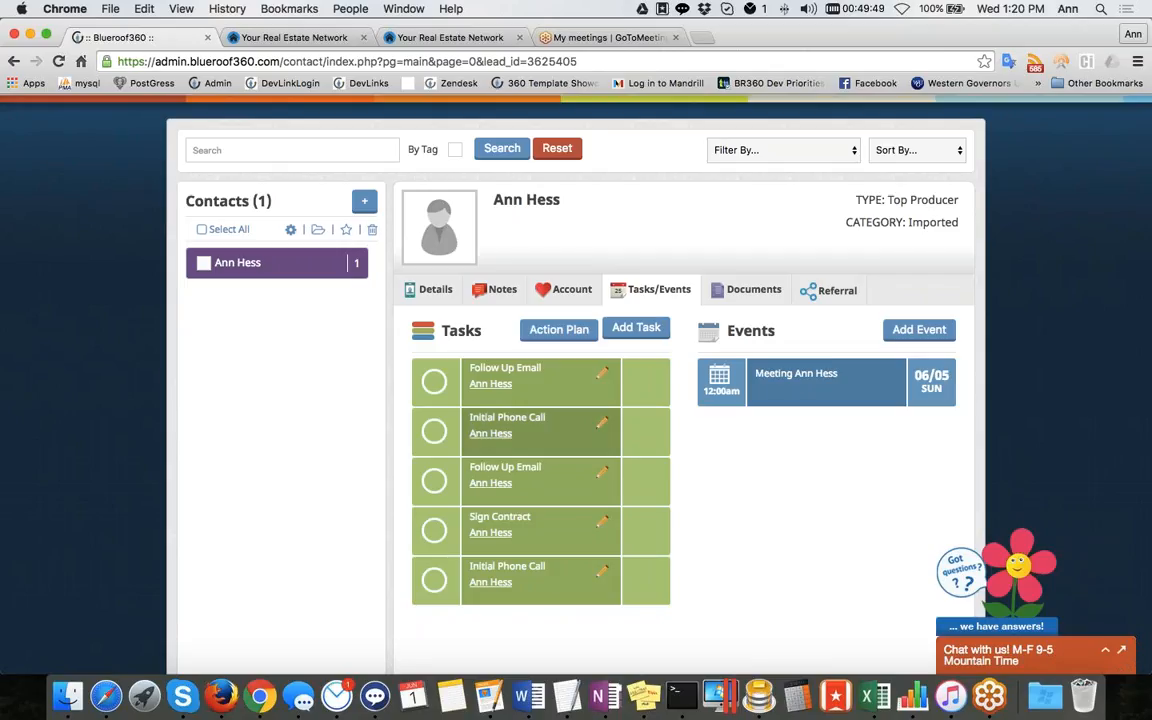
left_click(434, 580)
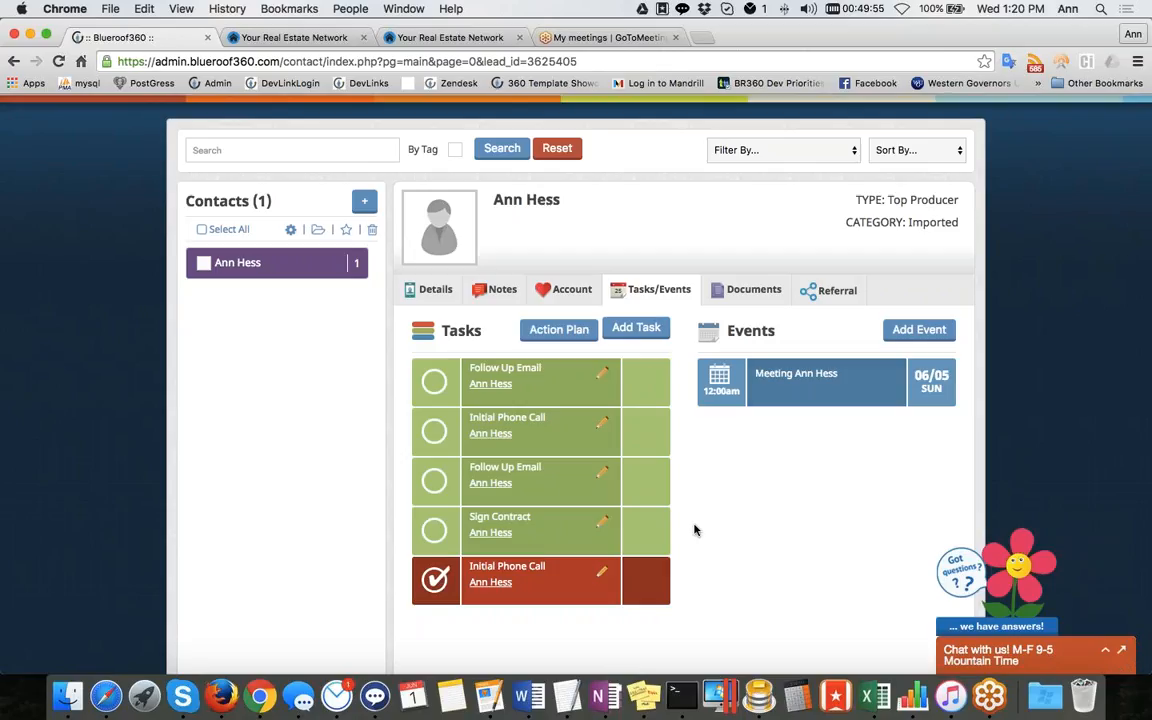
Open the Add Event form and review its reminder options, then return to the Tasks/Events list
left_click(917, 331)
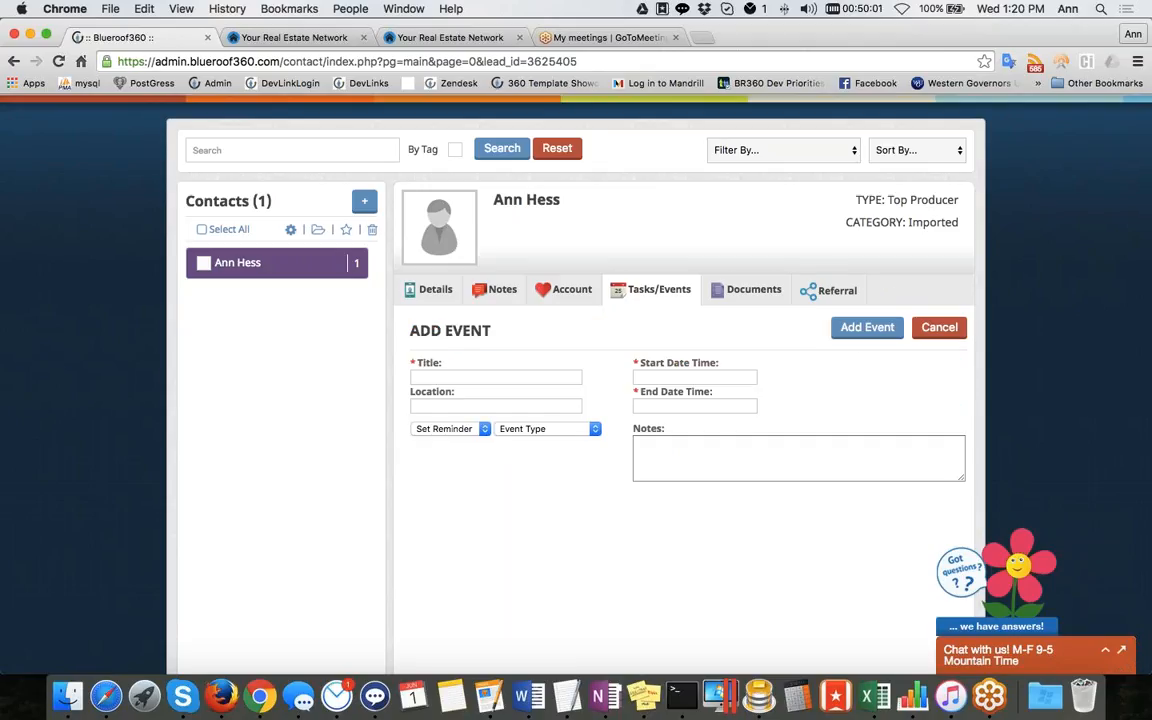
left_click(412, 377)
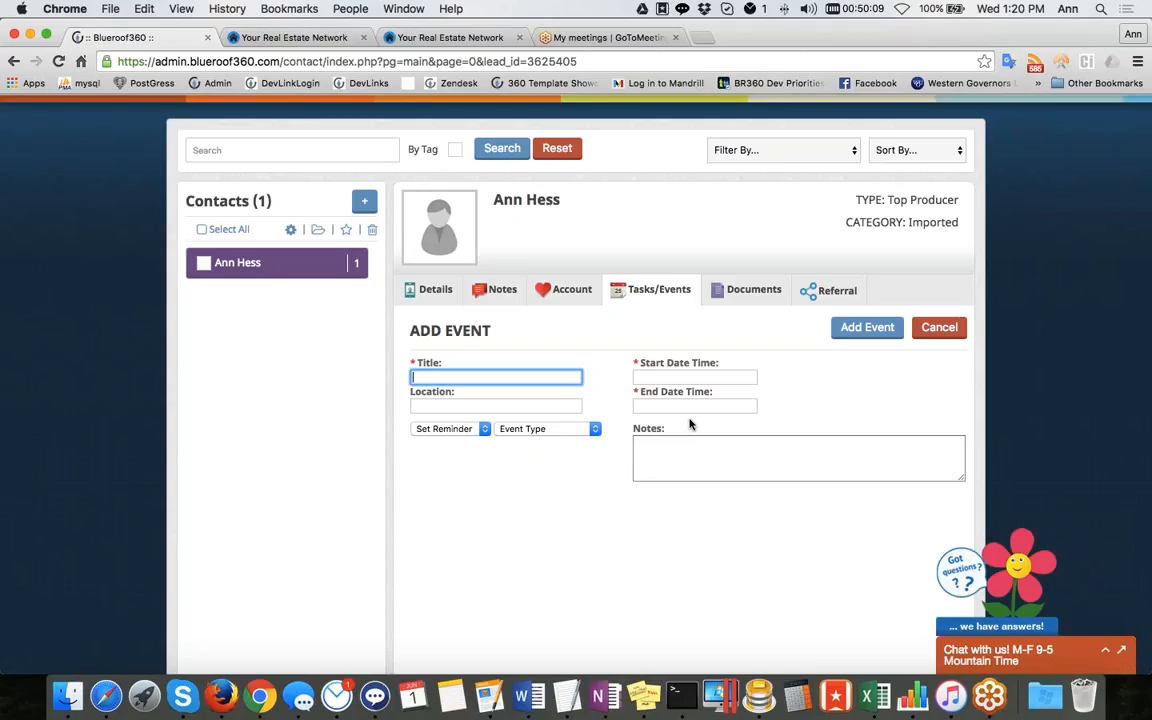
left_click(482, 430)
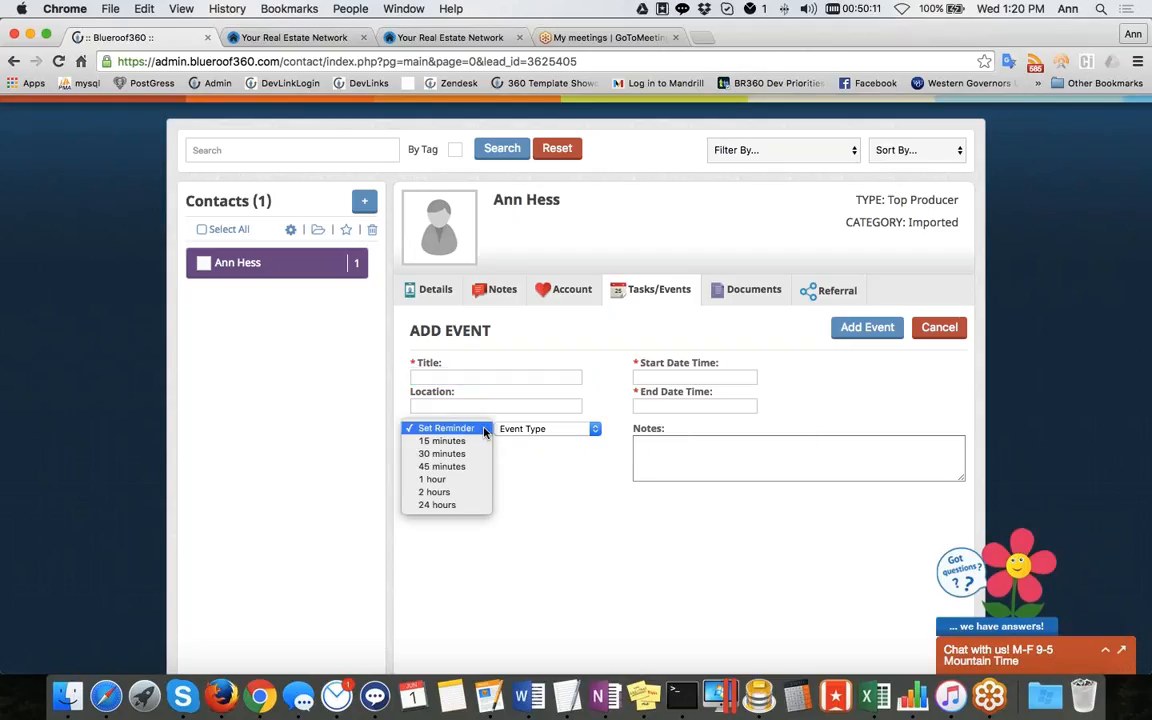
left_click(659, 290)
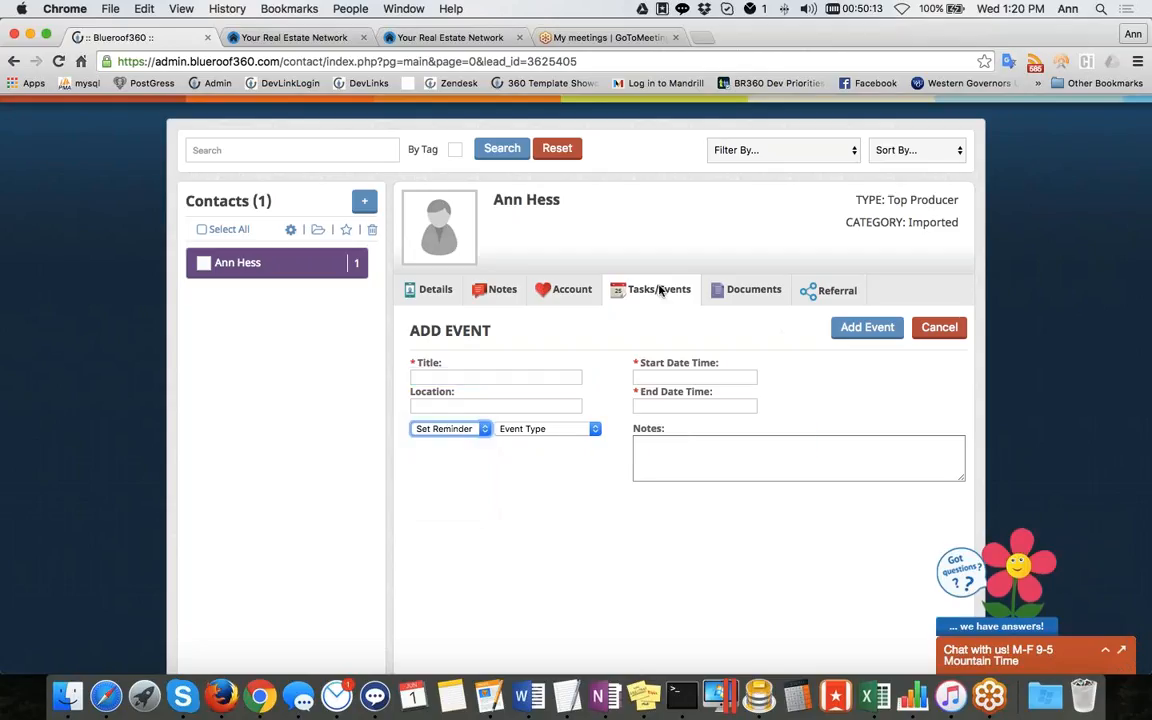
left_click(659, 290)
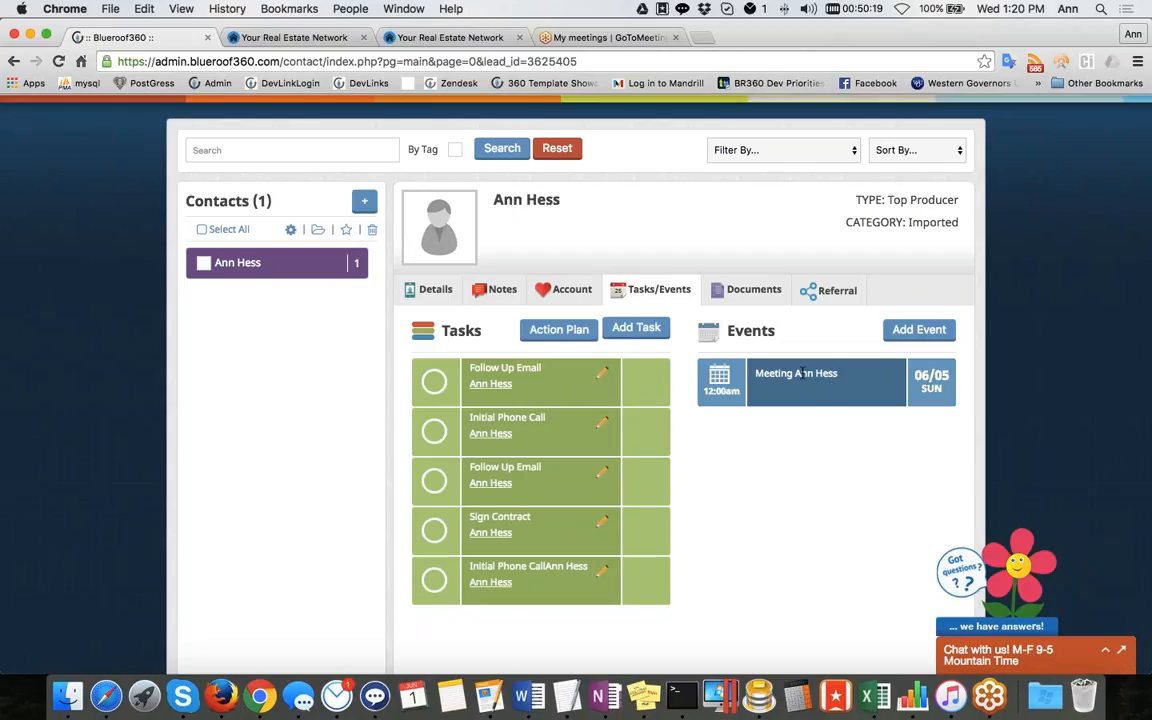
Open the Add Event form, set its reminder to 1 hour, then leave it for the Tasks/Events list
left_click(919, 329)
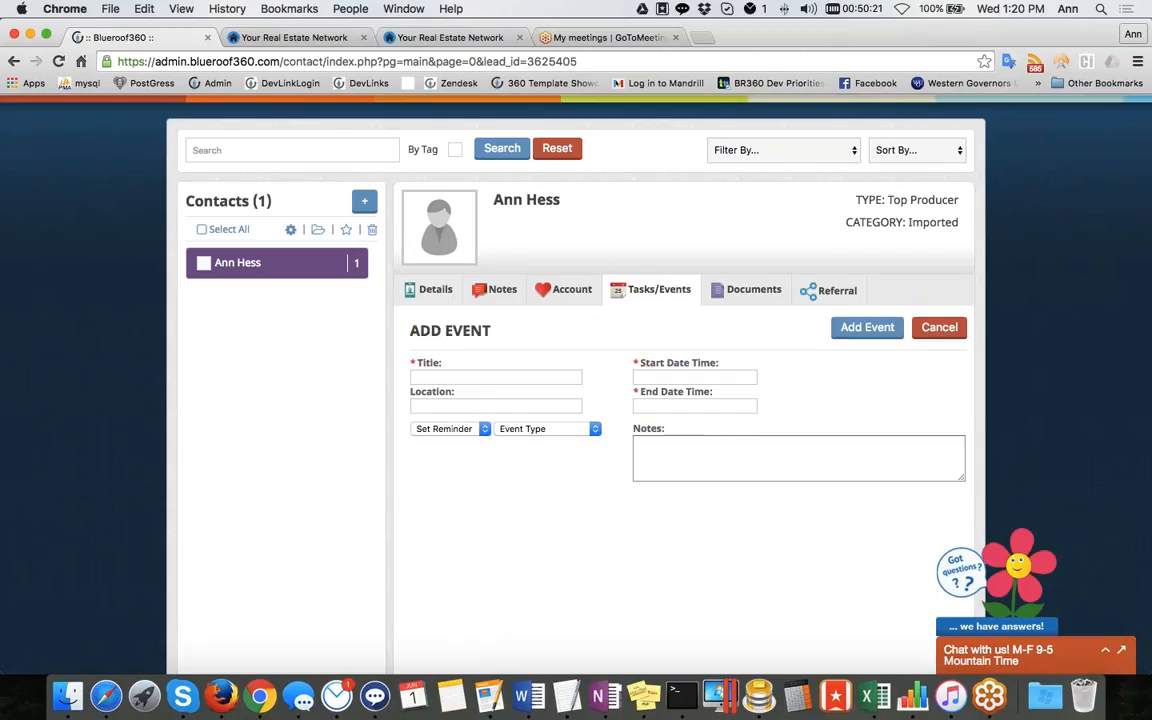
left_click(478, 431)
left_click(473, 482)
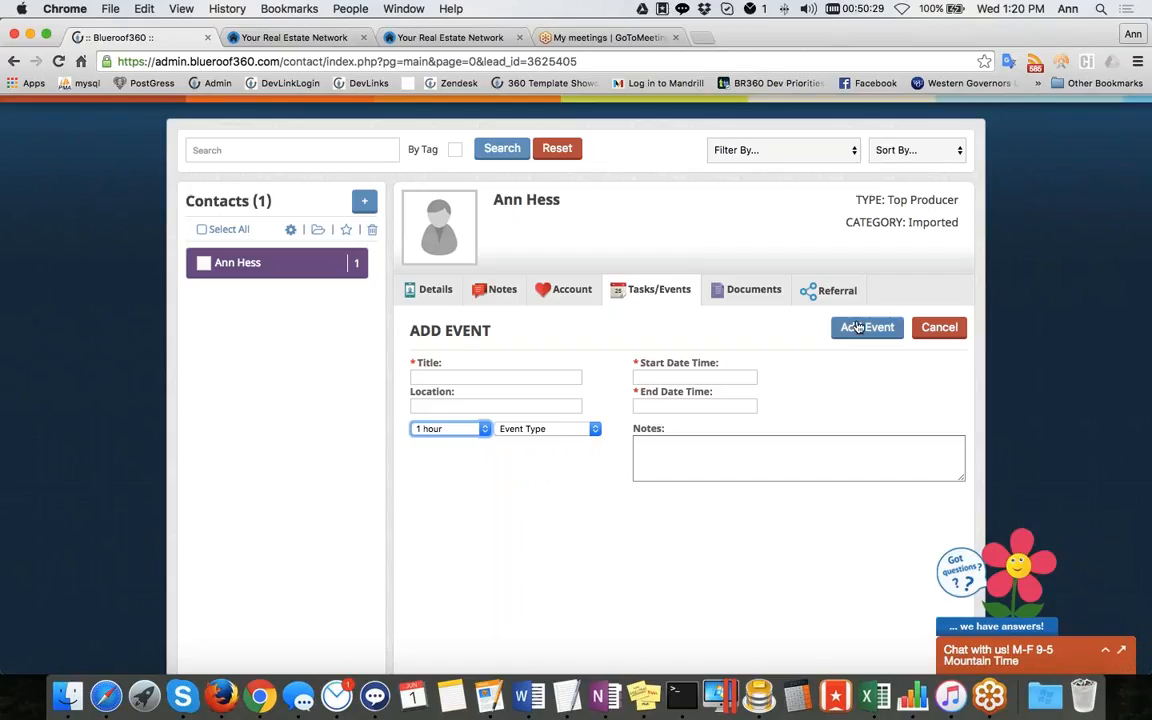
left_click(685, 298)
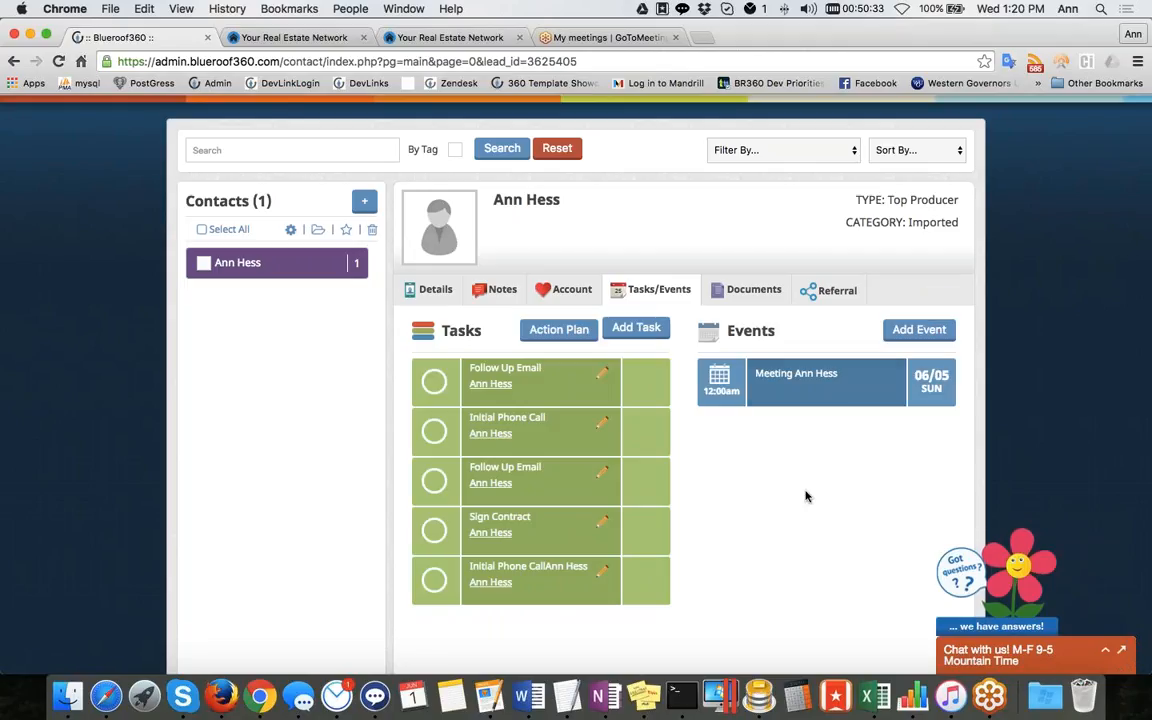
Open the contact's Documents tab, then open the file upload form and cancel it
scroll(818, 463, "up", 2)
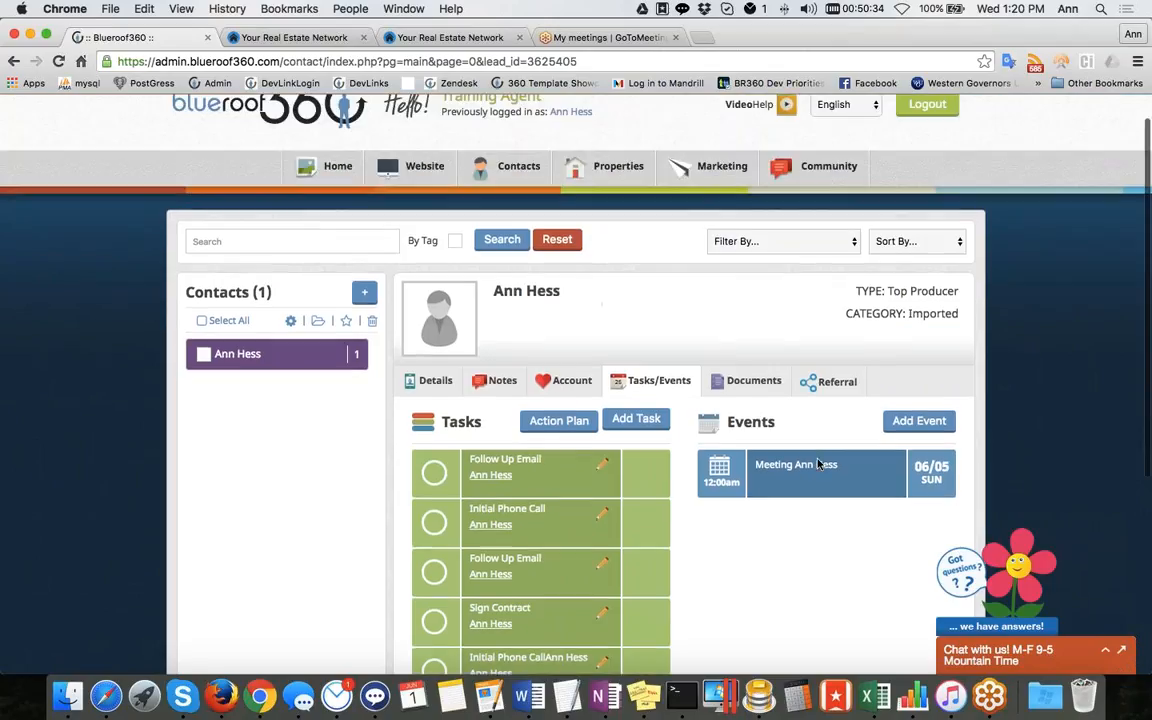
mouse_move(518, 190)
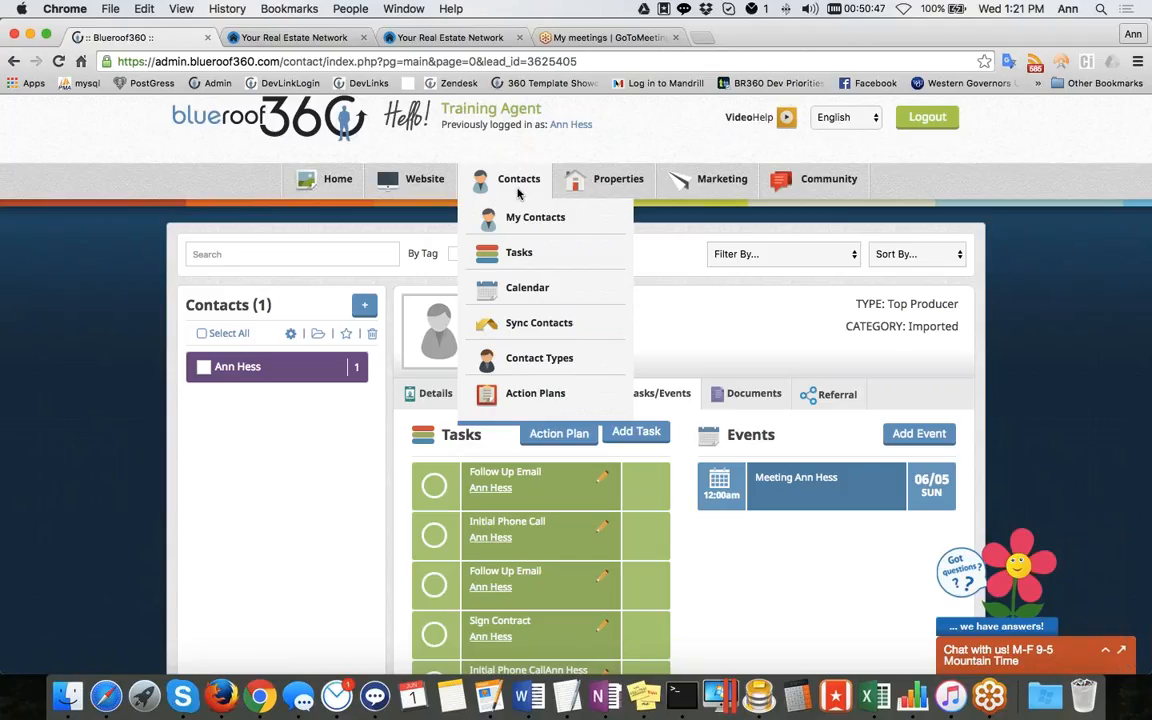
scroll(518, 193, "down", 2)
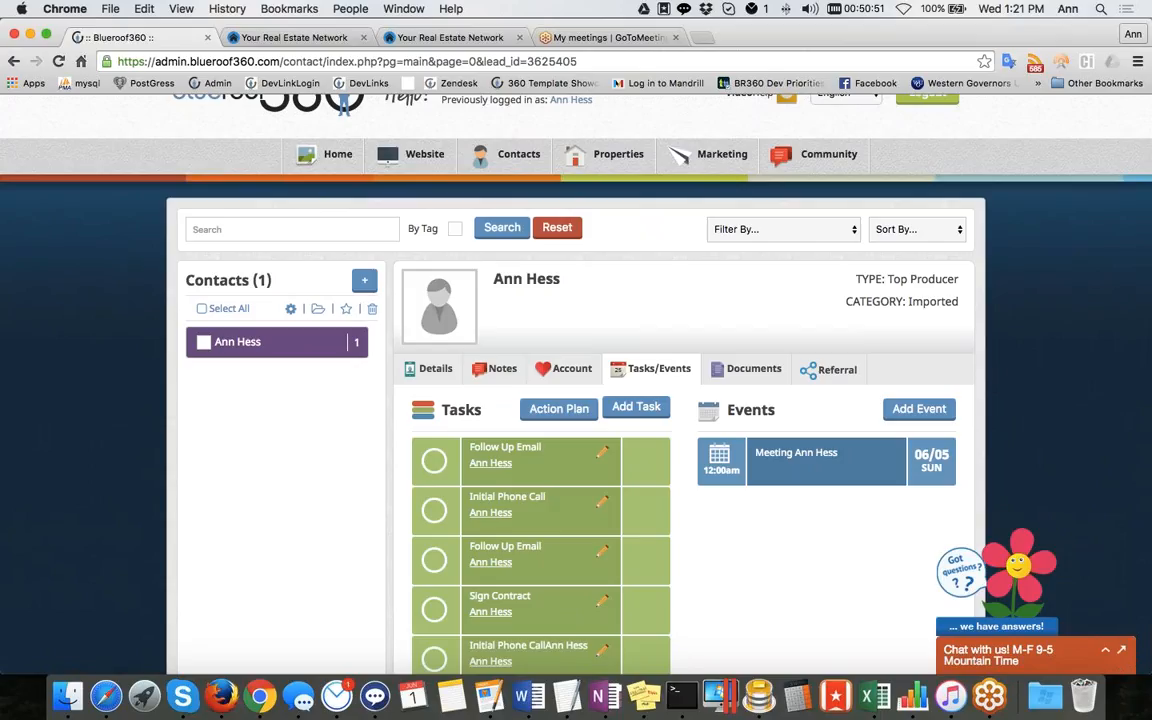
scroll(767, 521, "down", 5)
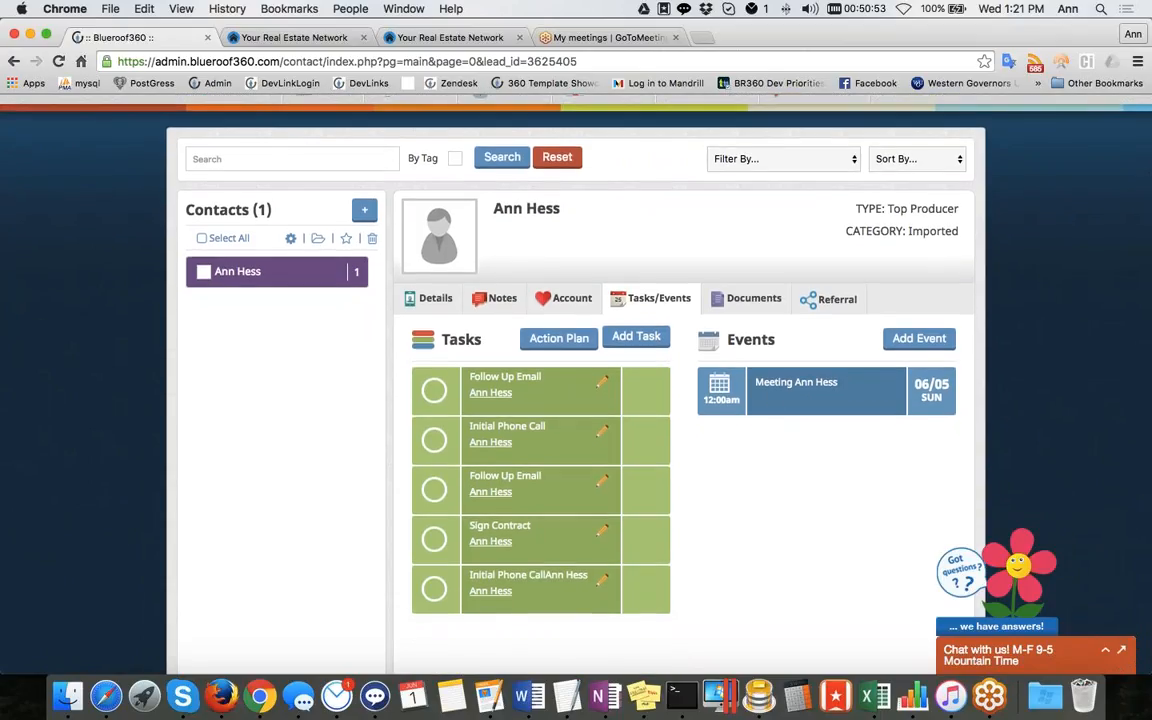
scroll(744, 300, "down", 1)
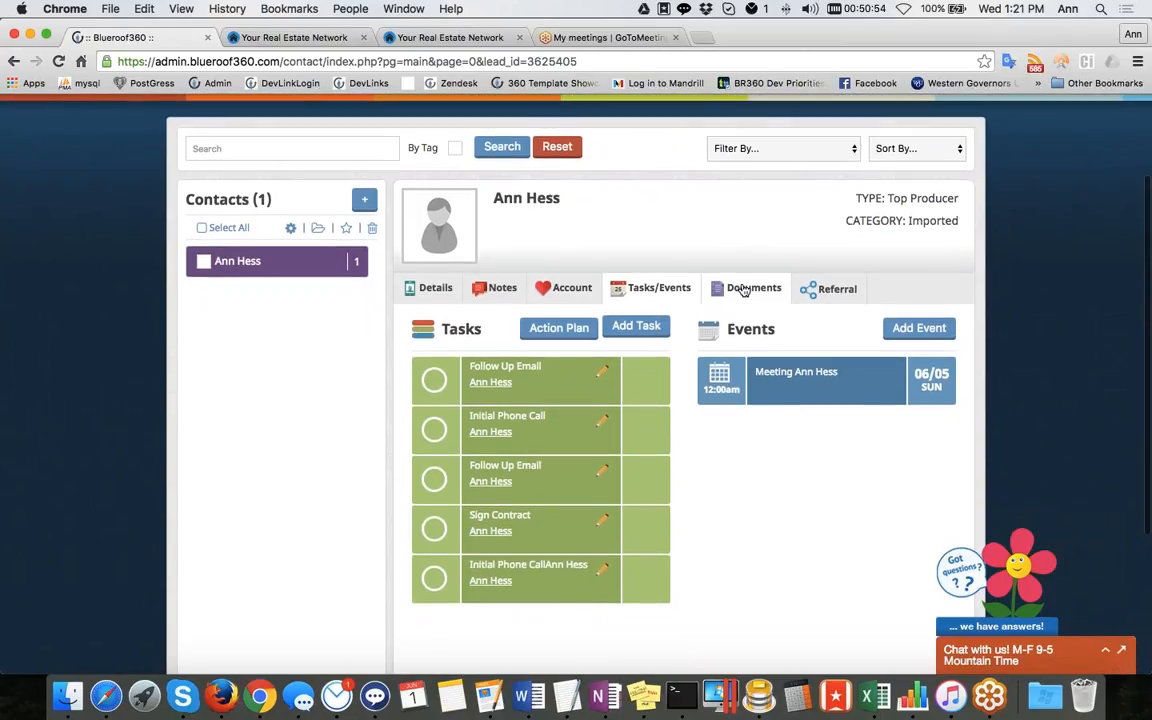
left_click(744, 290)
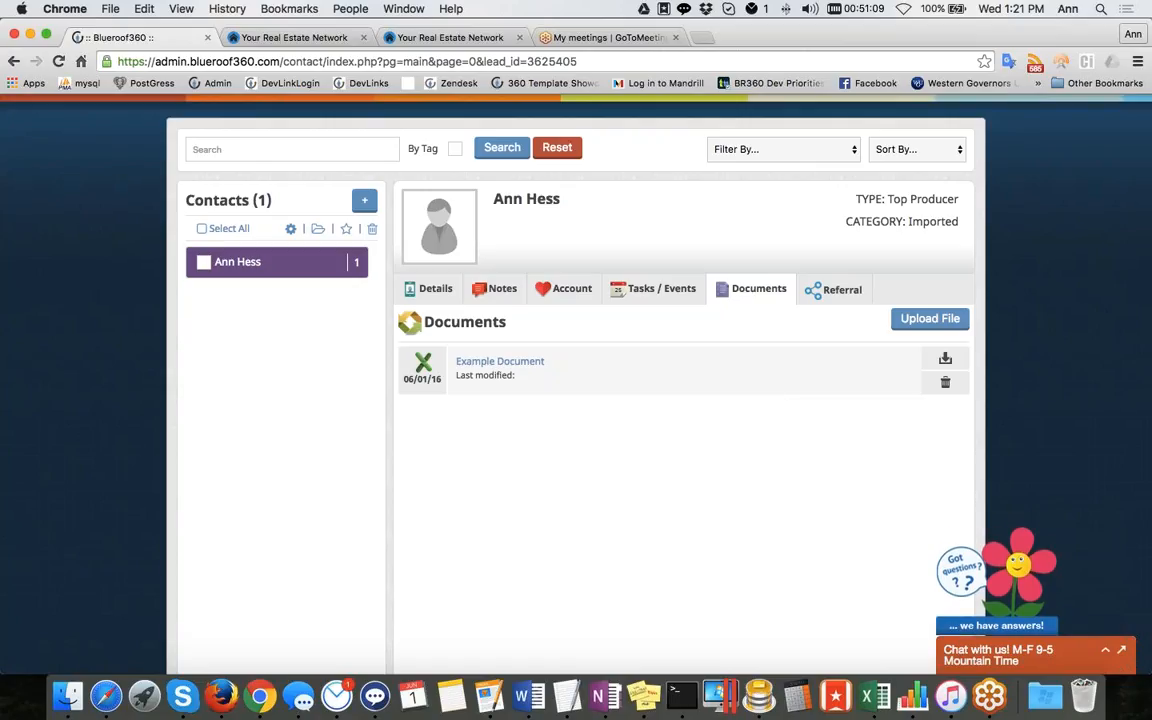
left_click(938, 321)
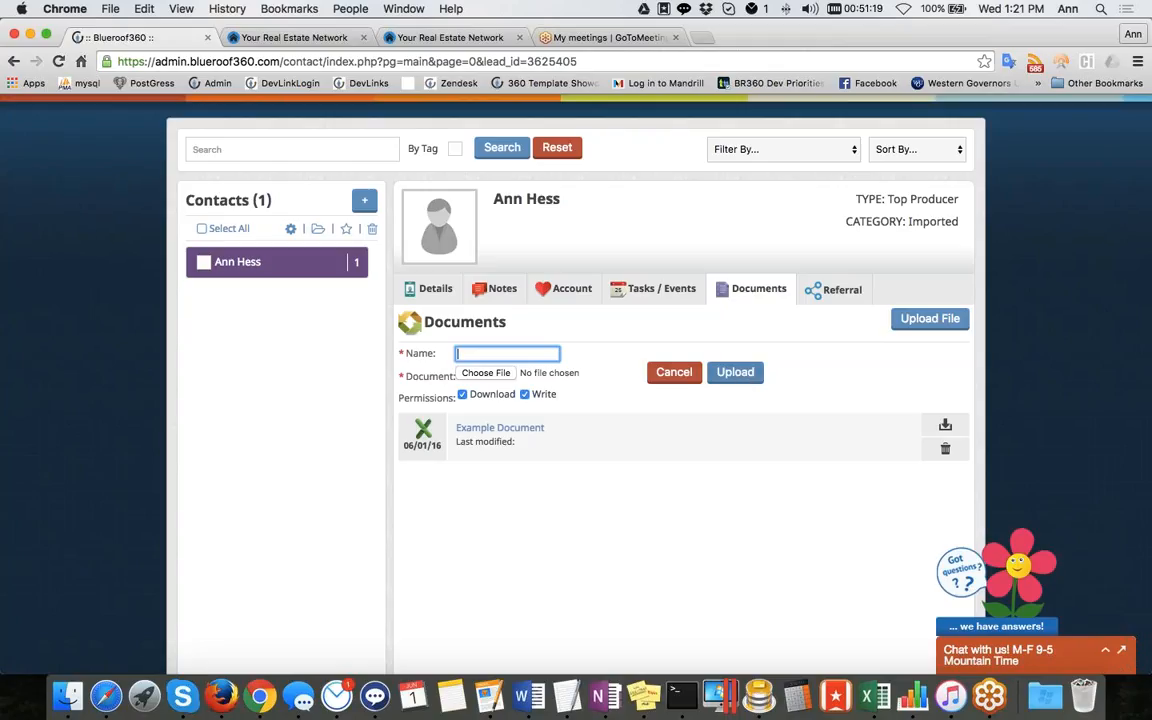
left_click(665, 374)
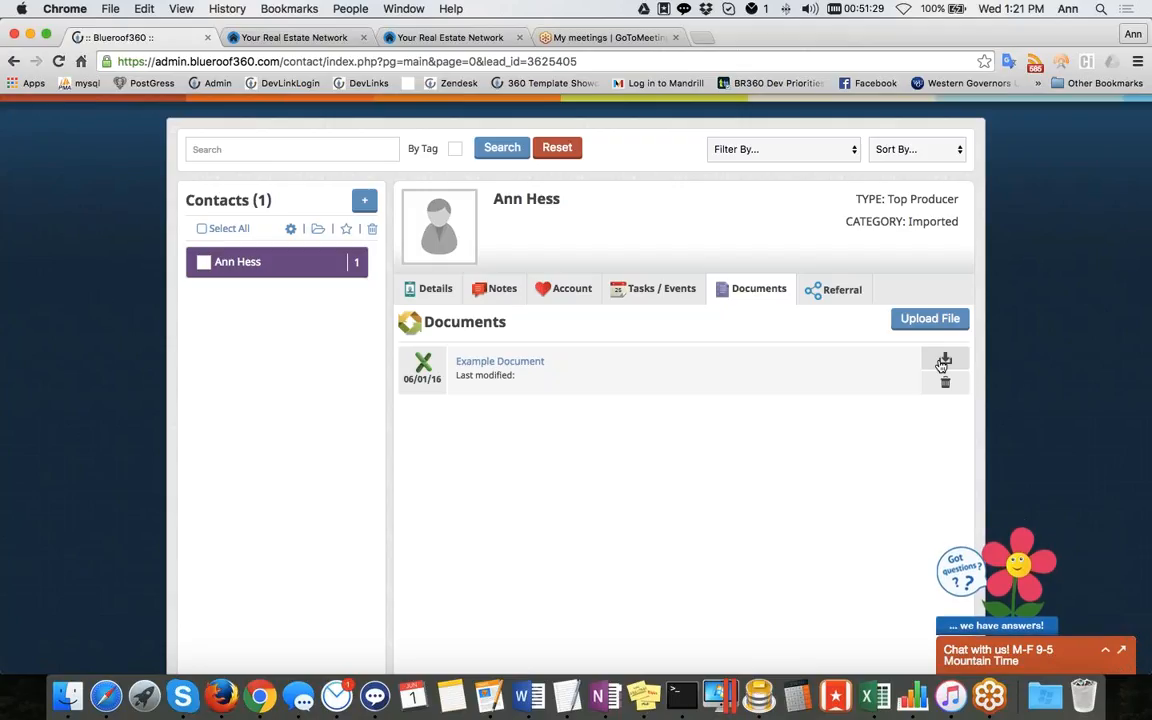
Open the contact's Referral tab to view referred-by and referred contacts
left_click(842, 292)
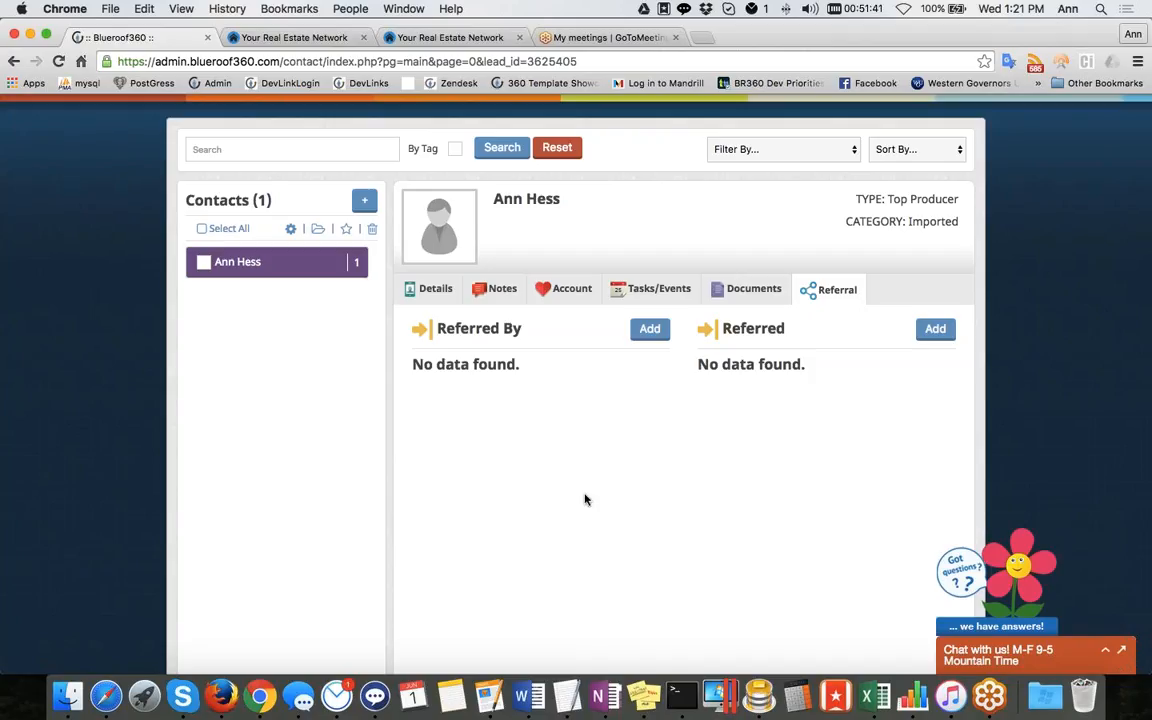
scroll(586, 498, "up", 1)
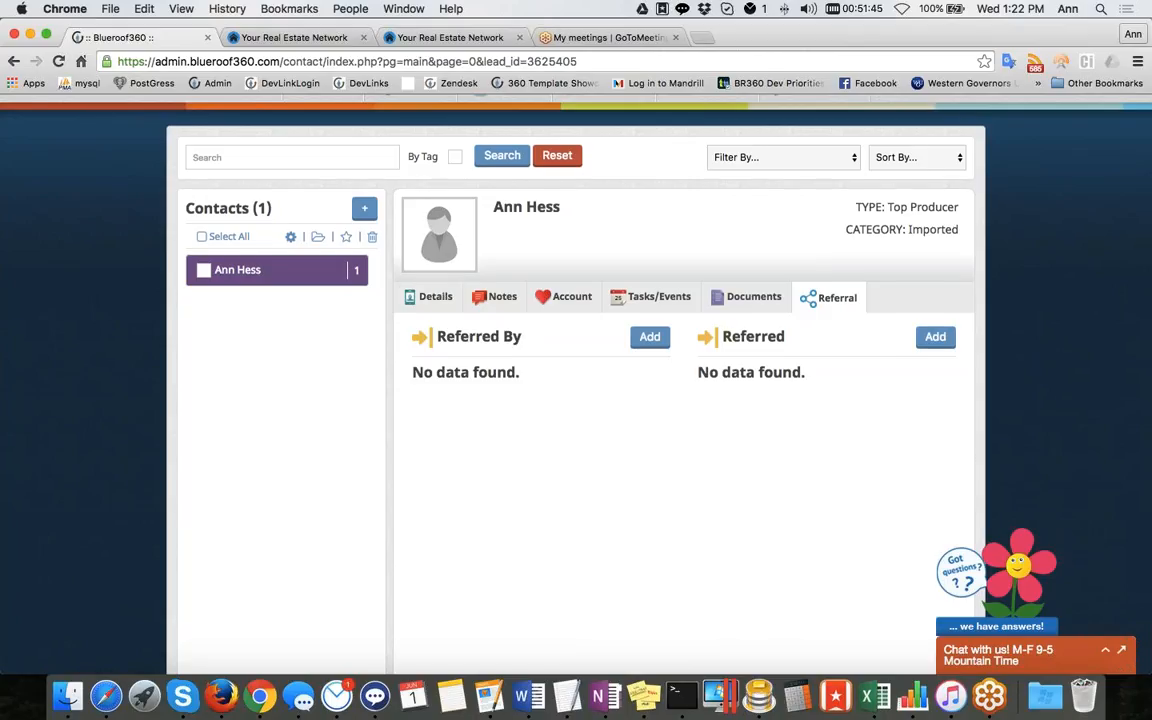
scroll(586, 400, "up", 3)
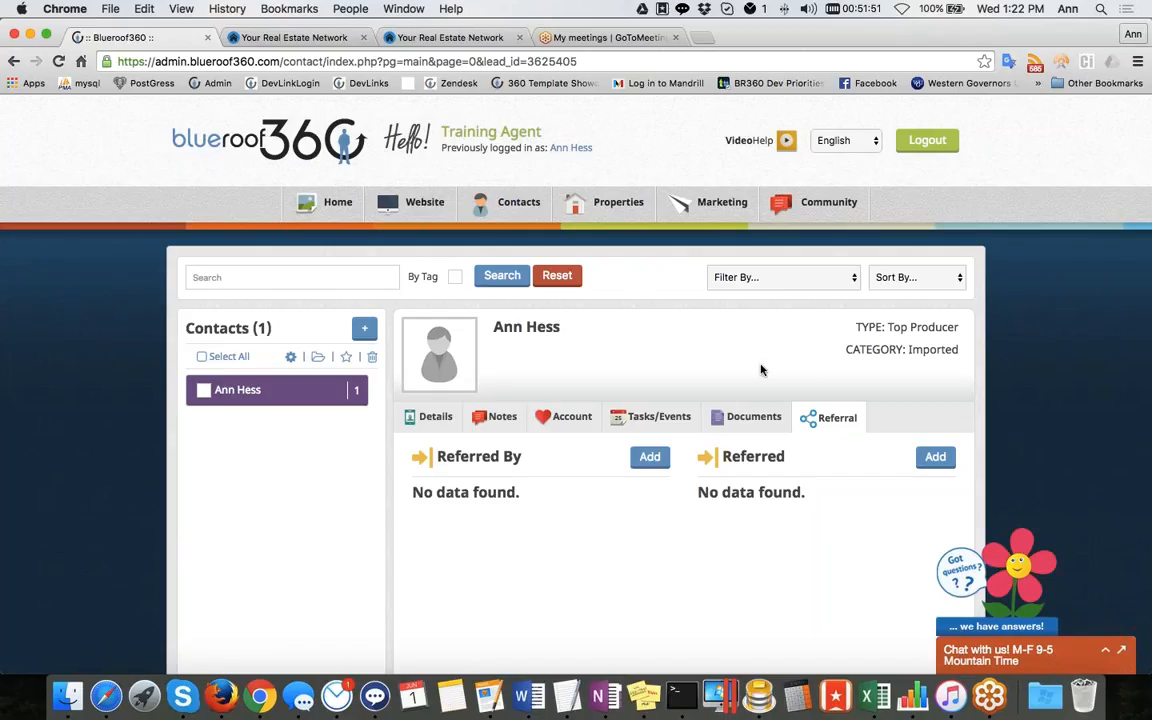
Open the Team Tasks page from the Contacts menu and close the chat pop-up
mouse_move(480, 200)
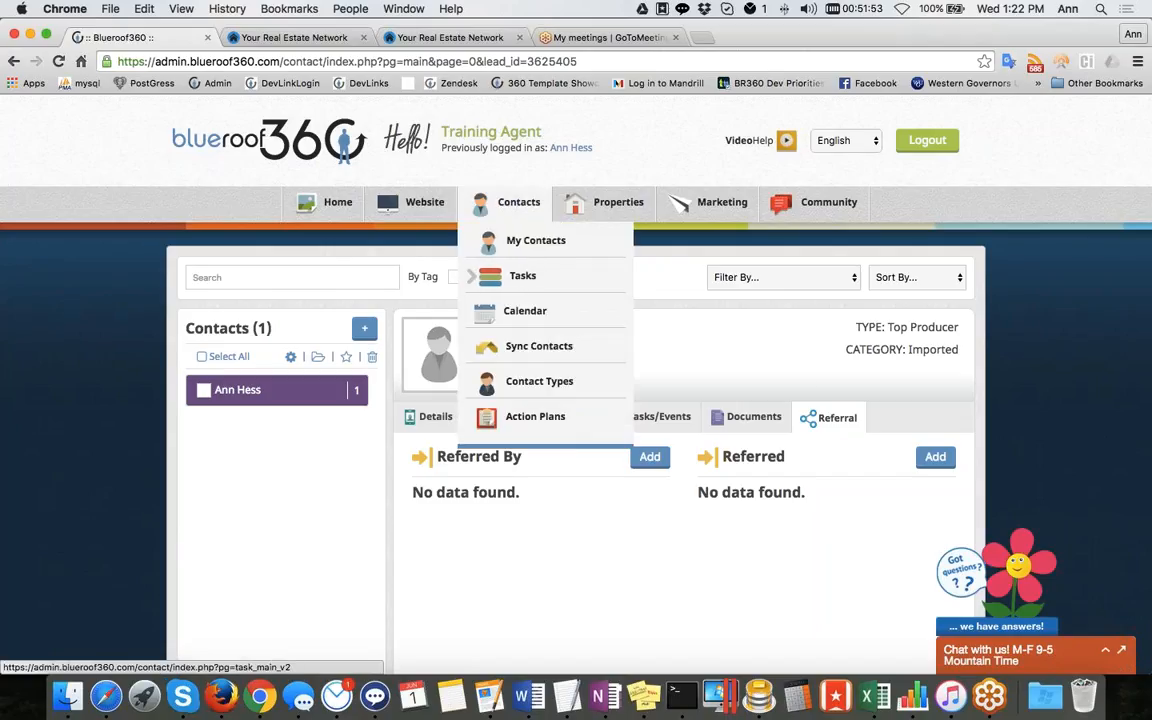
left_click(510, 275)
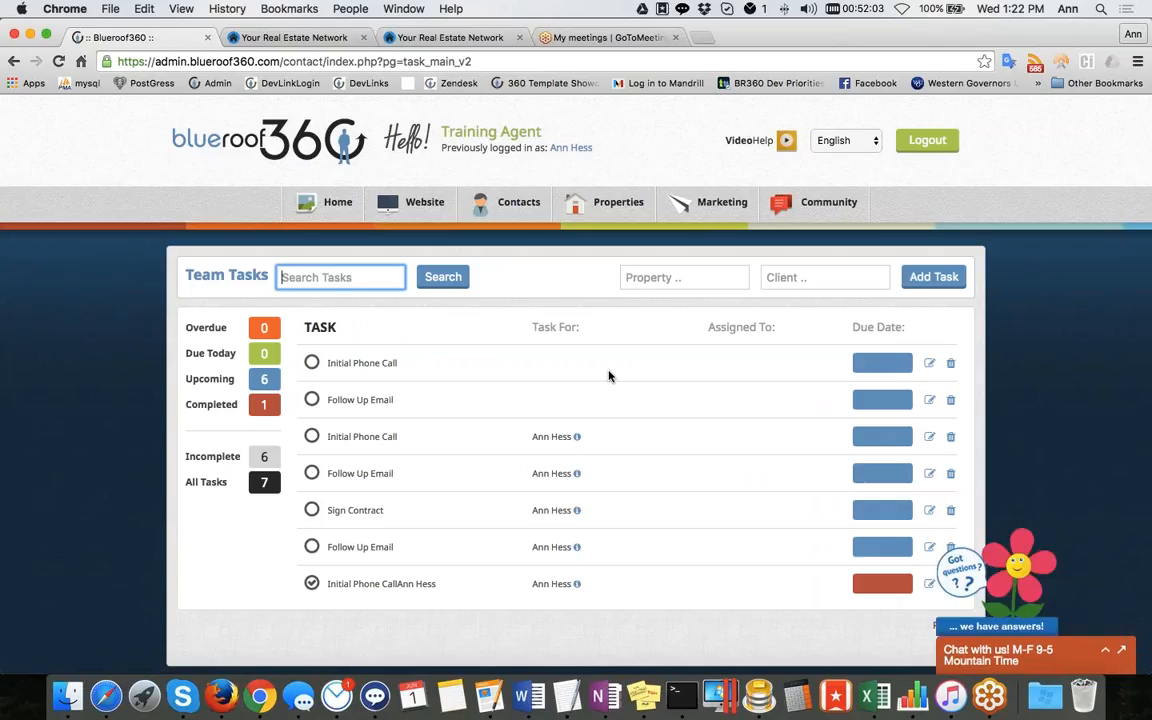
scroll(609, 376, "down", 2)
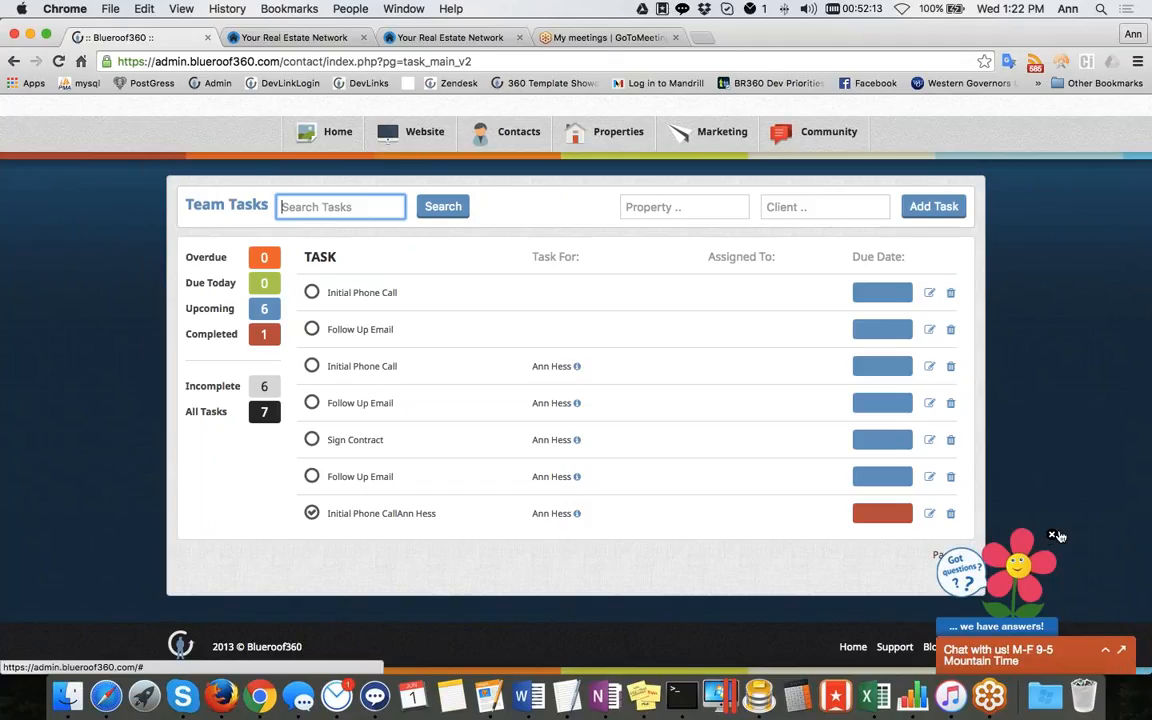
left_click(1052, 535)
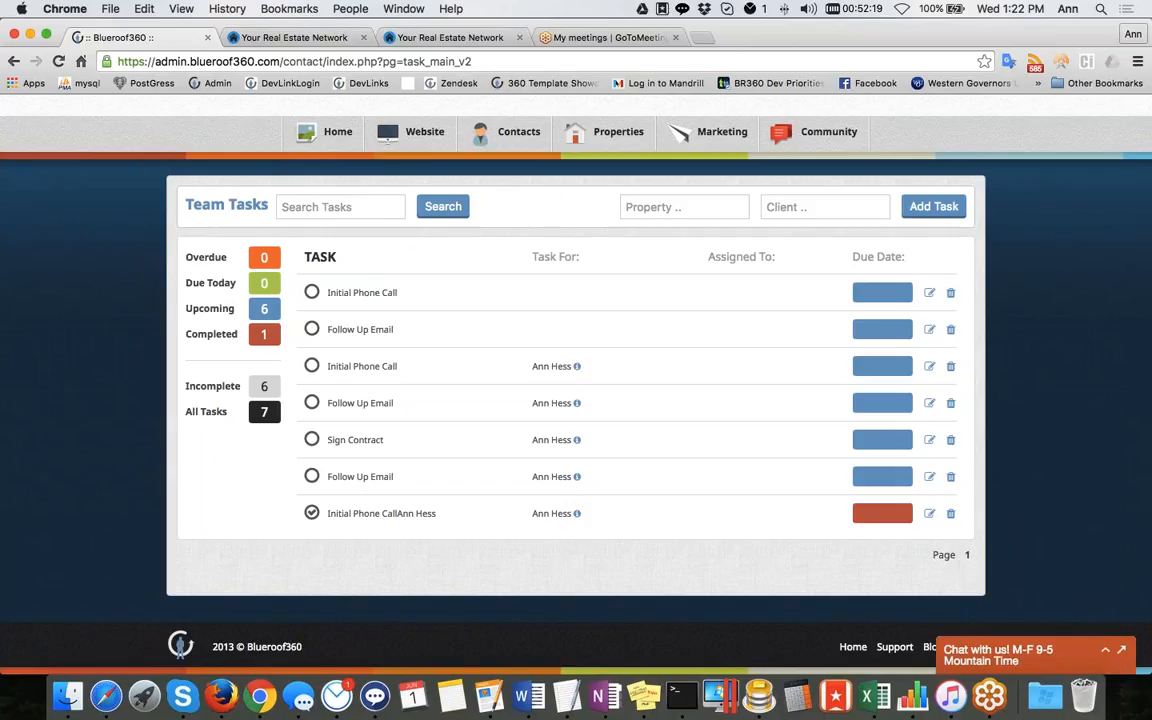
Filter the team tasks list to show only completed tasks
left_click(231, 336)
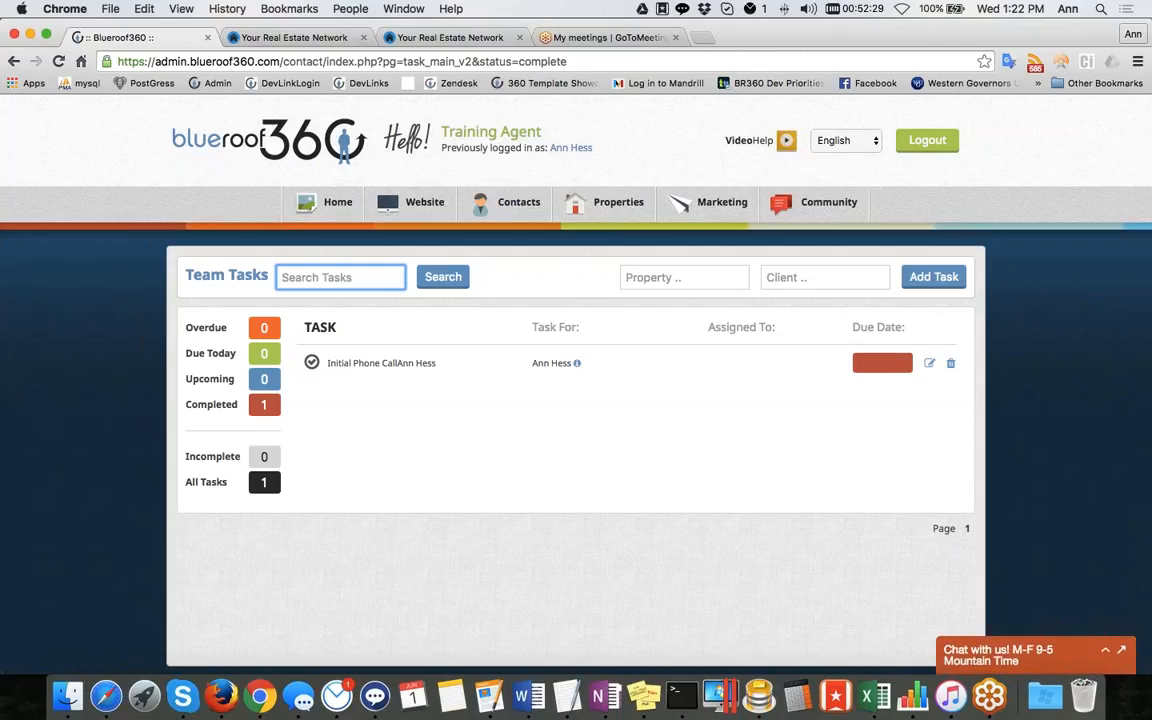
left_click(690, 277)
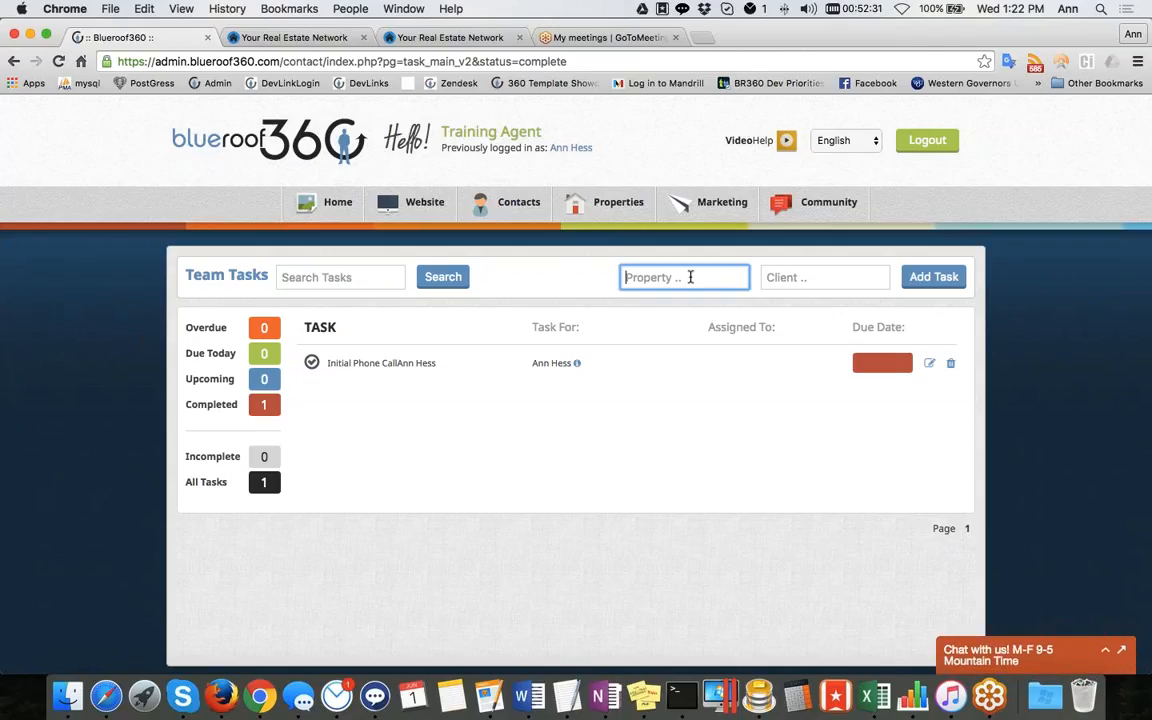
Enter the contact's name in the Client filter, pick the suggested contact, then clear the field again
left_click(797, 279)
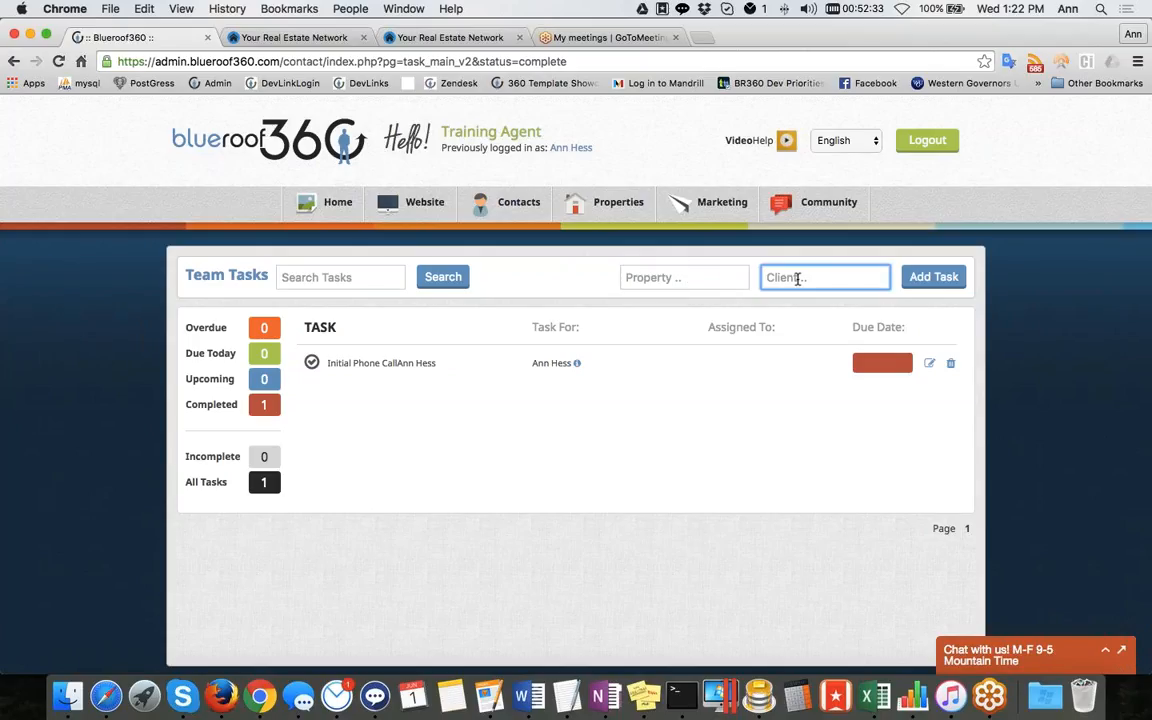
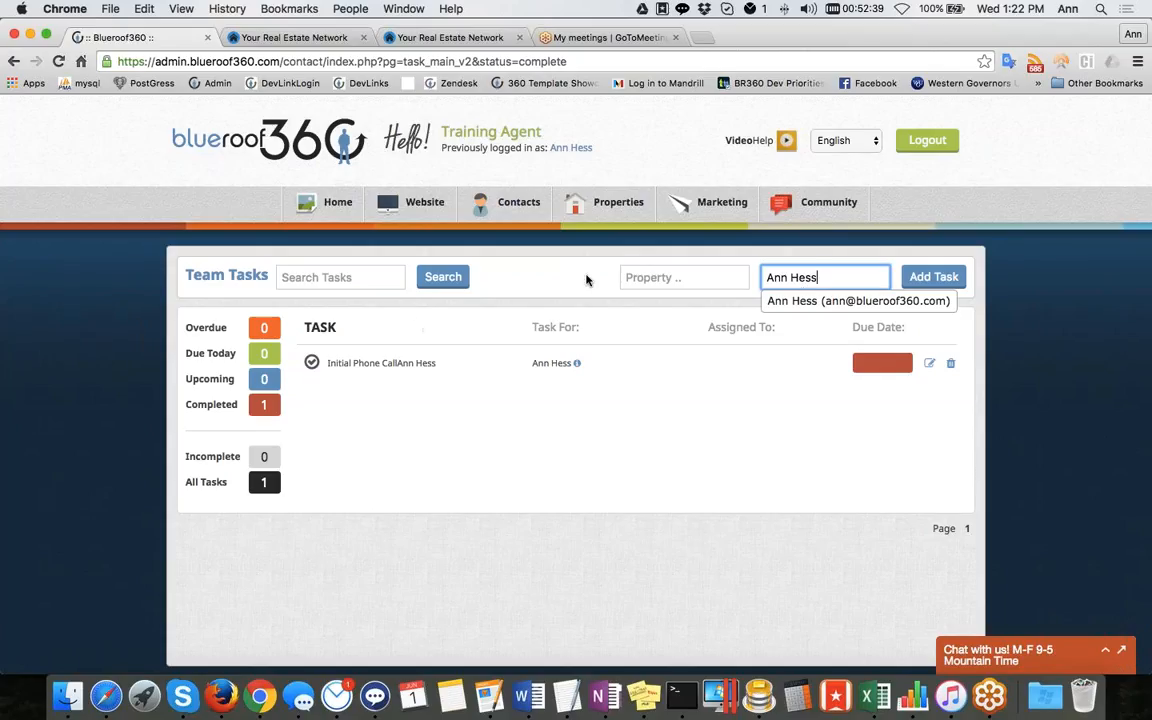
key("Down")
left_click(943, 342)
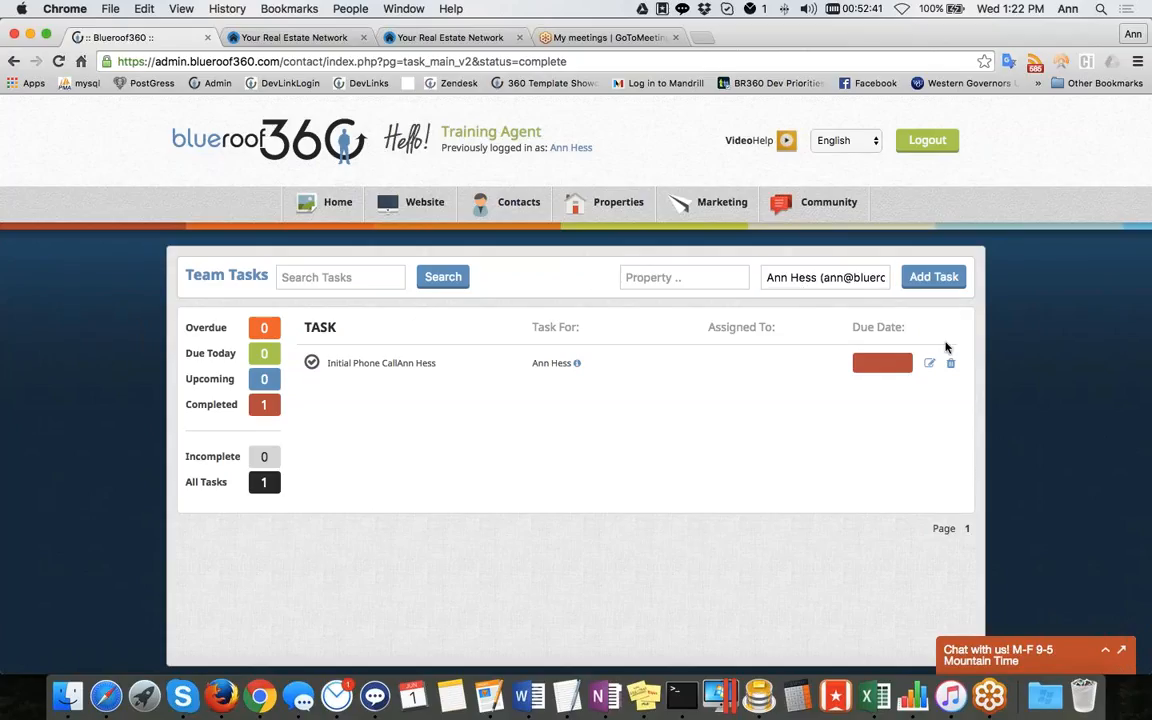
left_click(818, 276)
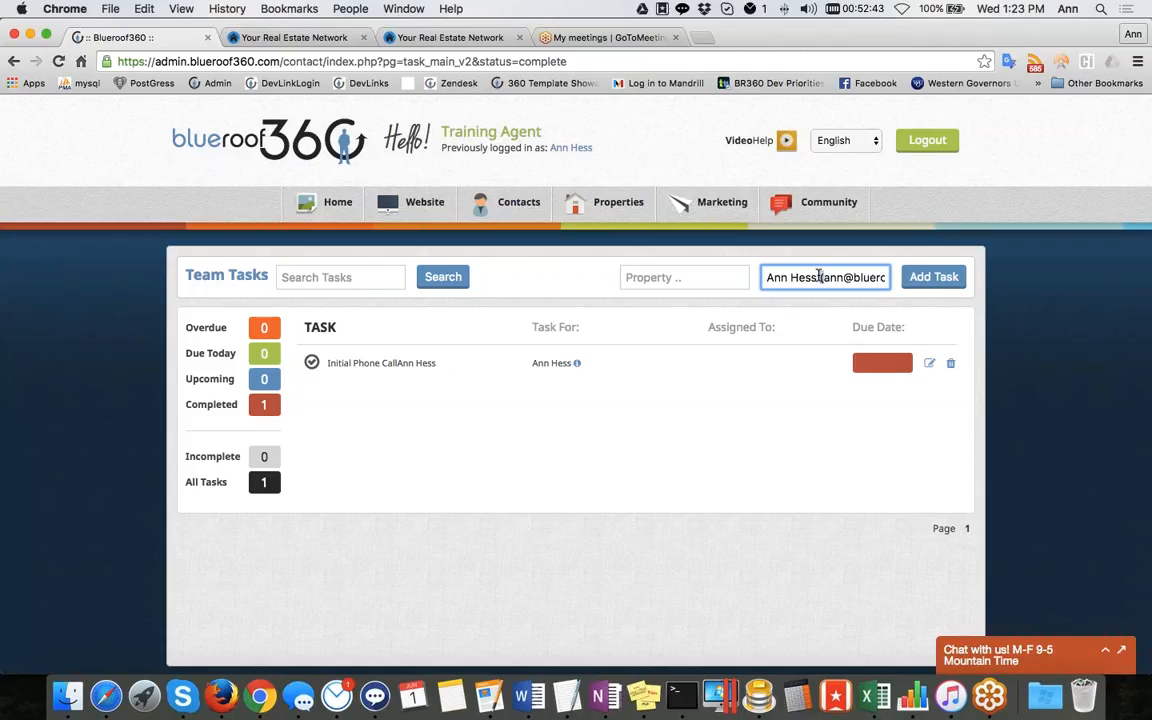
triple_click(818, 276)
key("BackSpace")
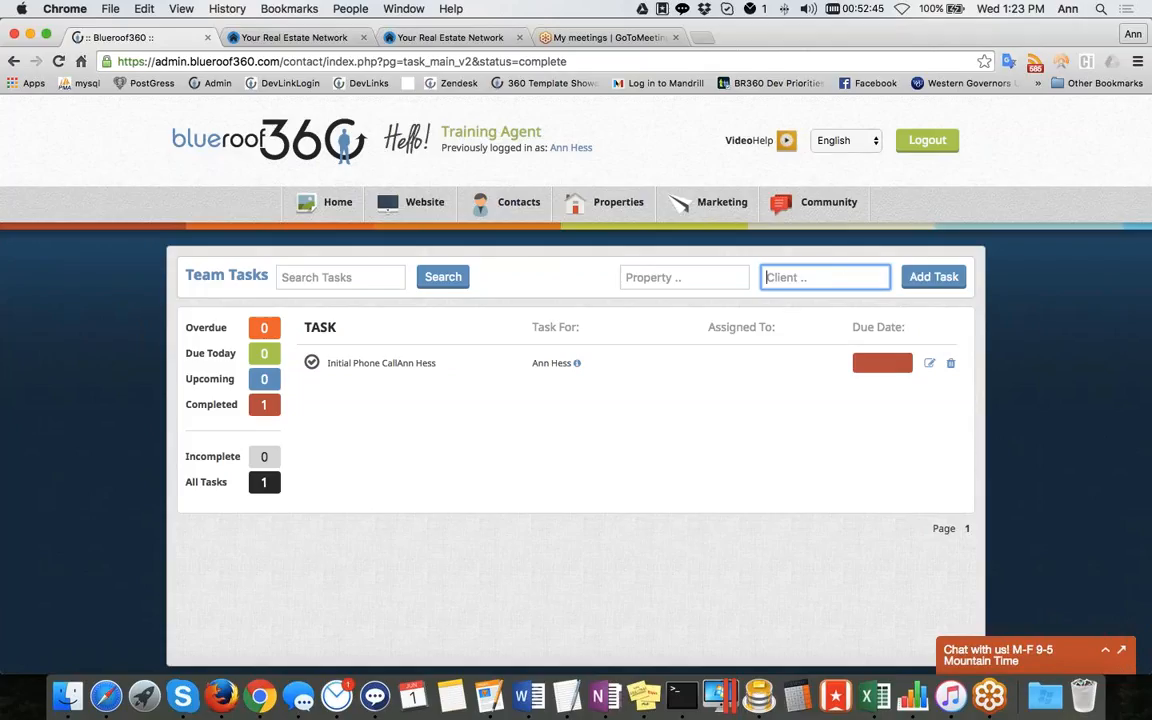
Filter the tasks to those due today, then open the Add New Task form and cancel it
left_click(202, 357)
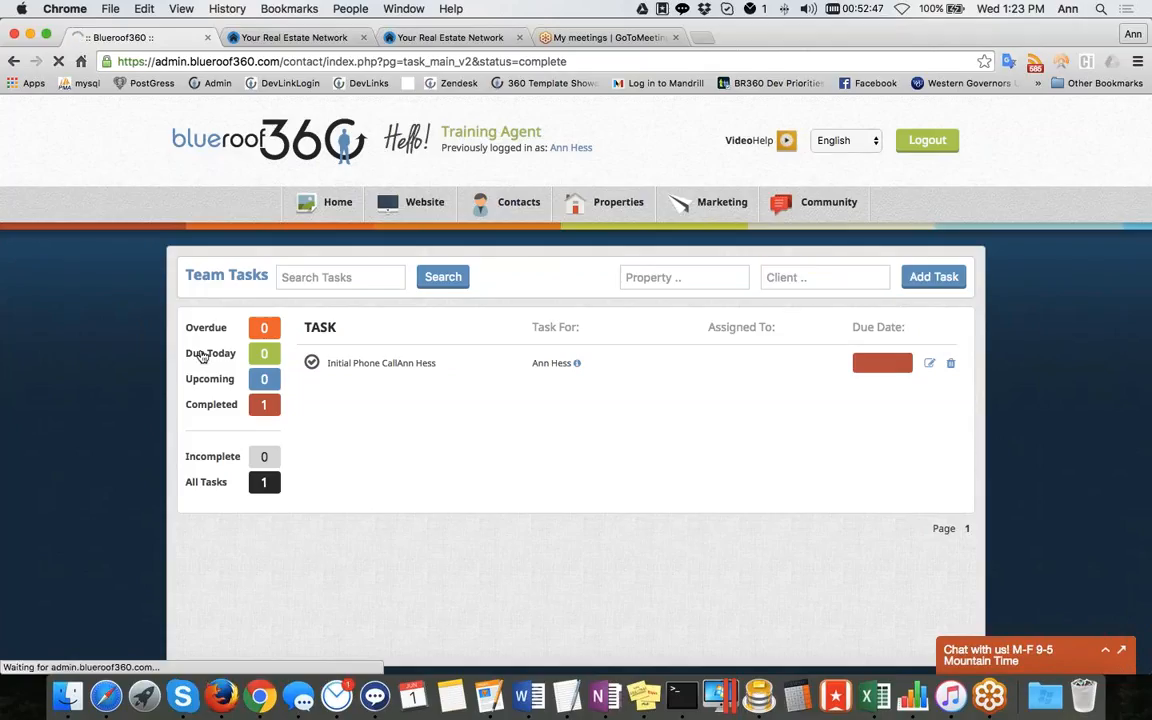
left_click(938, 280)
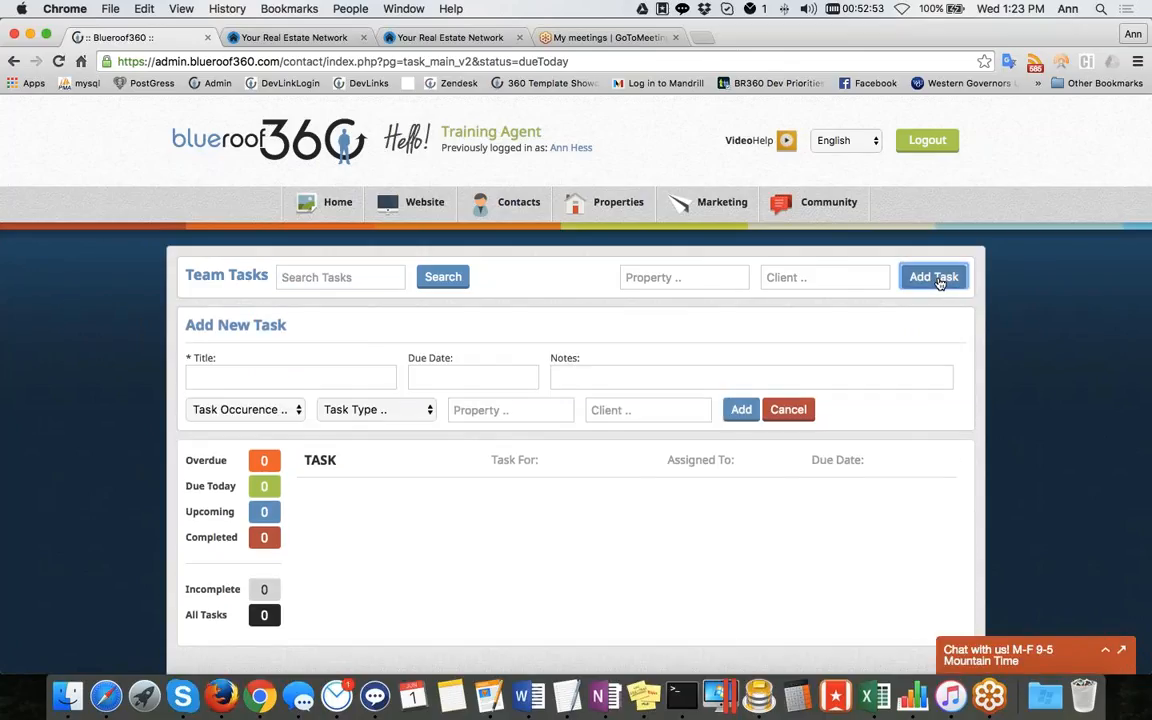
left_click(500, 410)
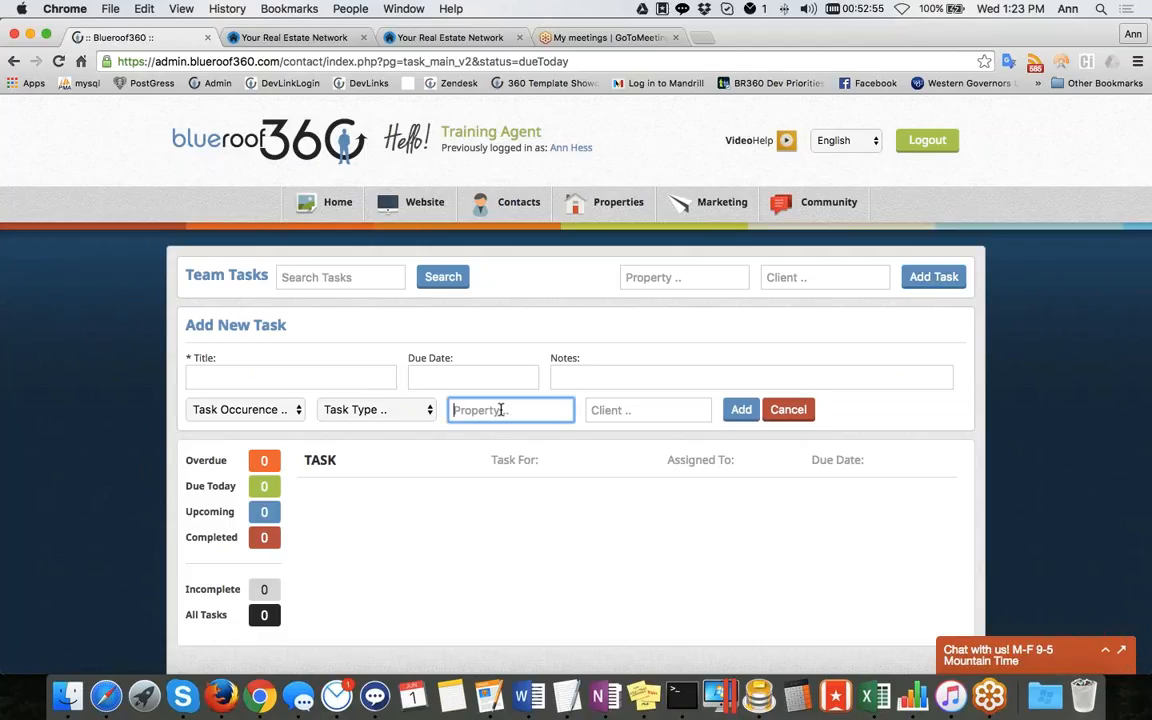
left_click(662, 409)
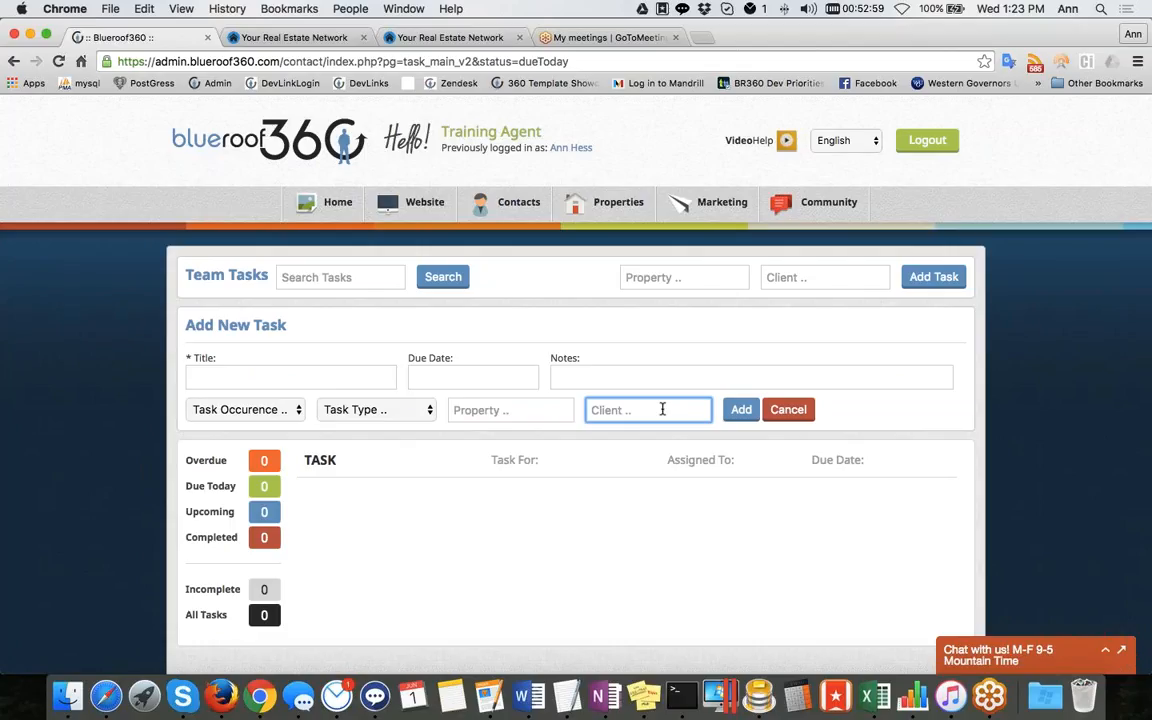
left_click(788, 409)
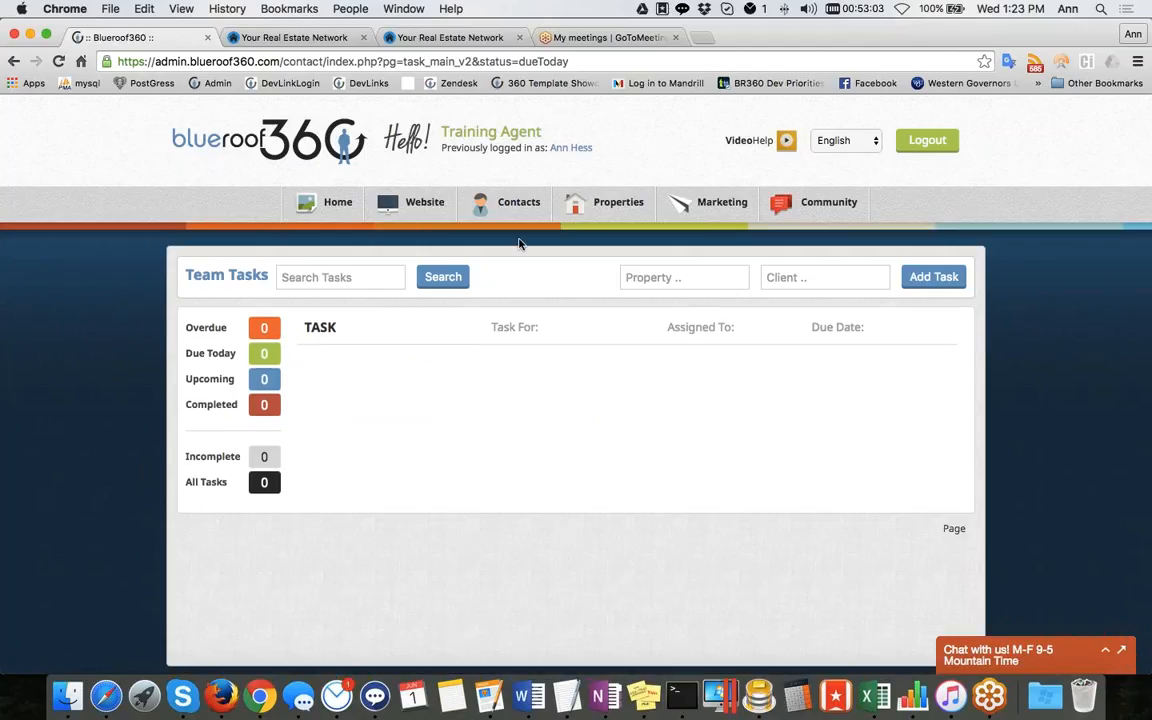
Open the Calendar from the Contacts menu, switch to Month view, then back to Day view
mouse_move(516, 214)
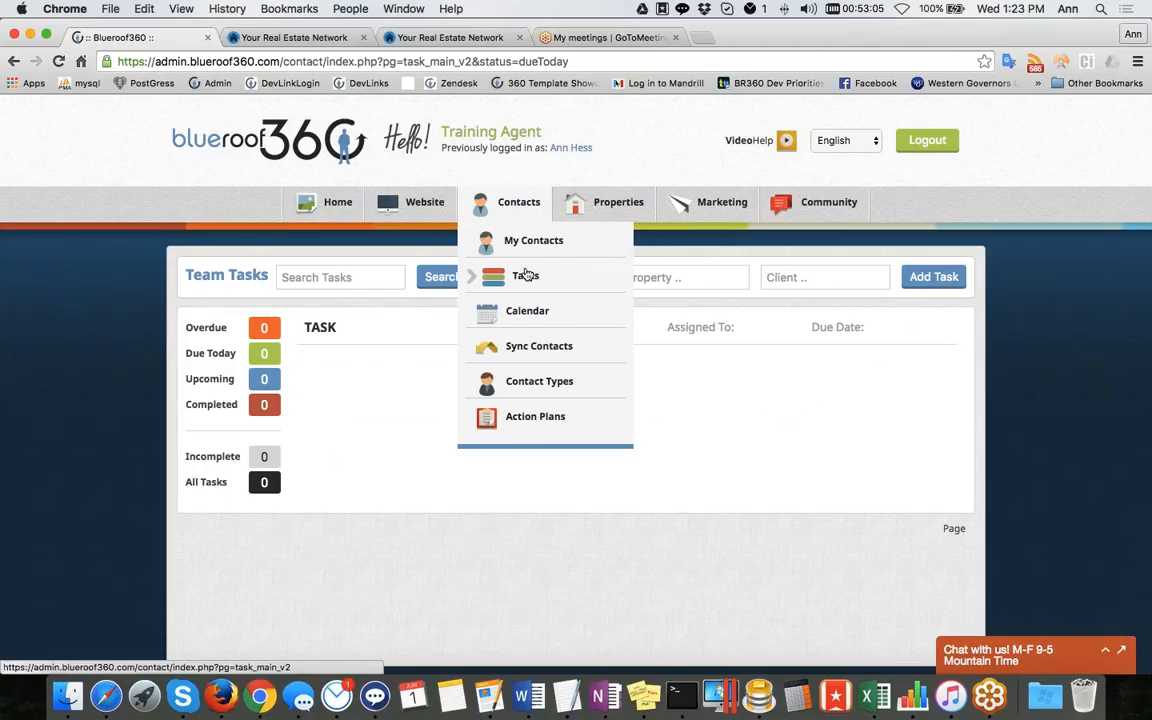
left_click(533, 312)
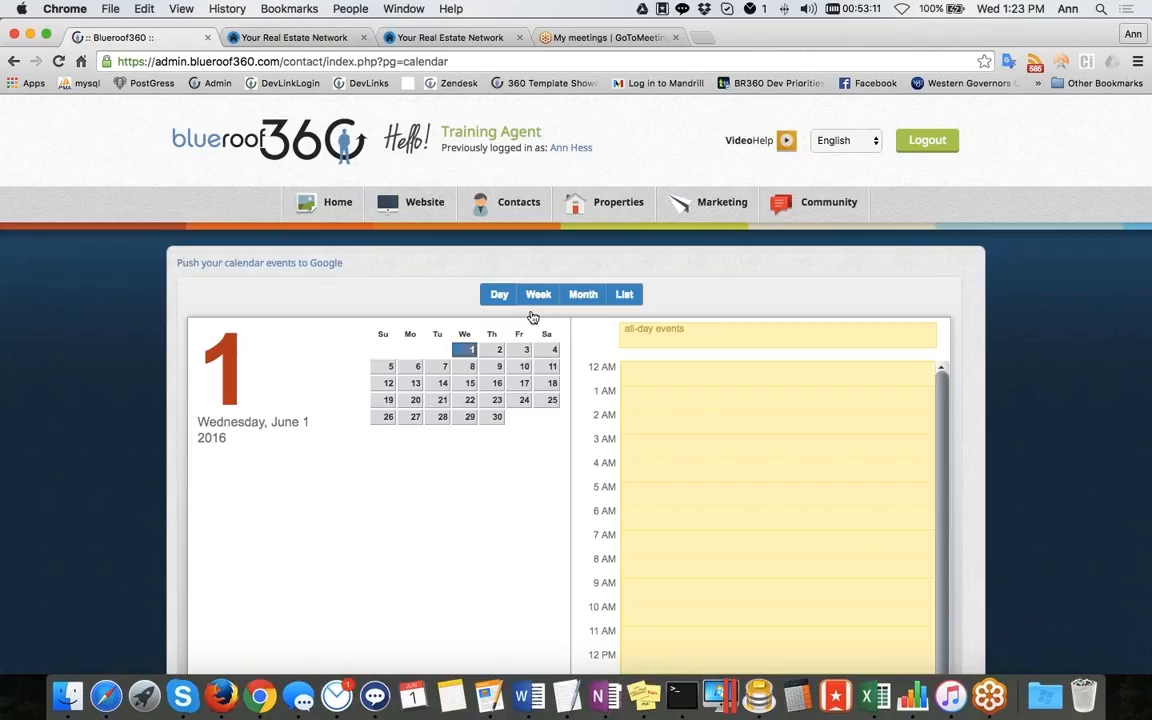
left_click(588, 297)
scroll(108, 345, "down", 2)
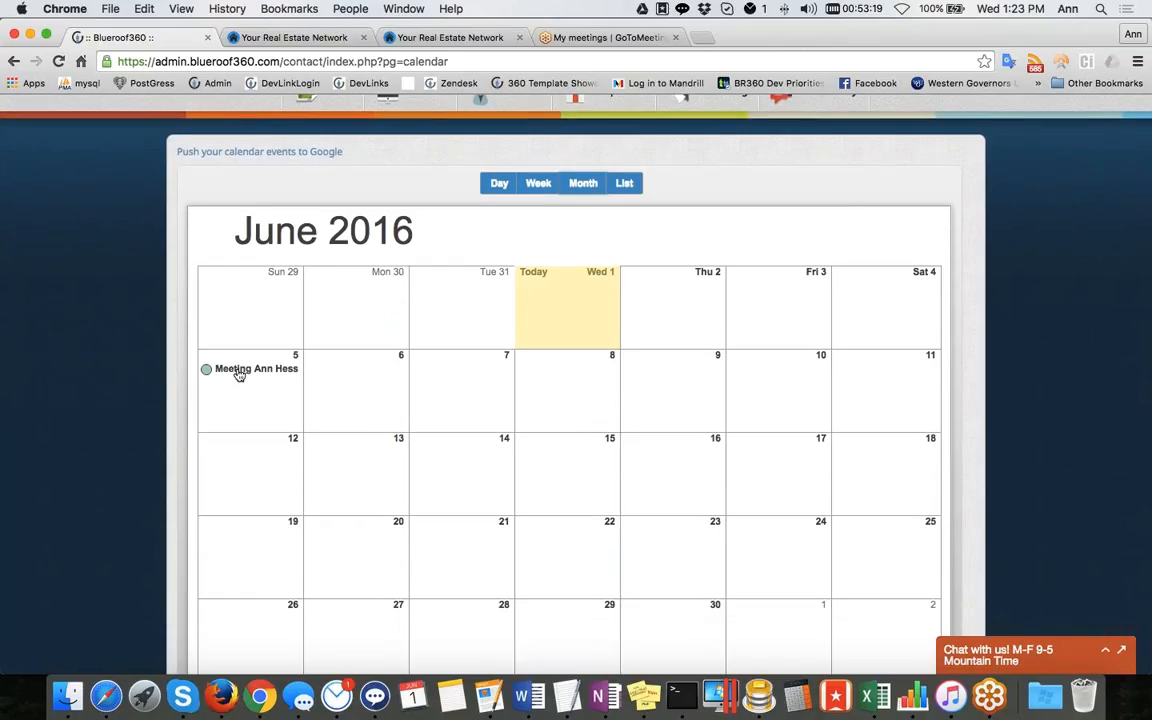
scroll(239, 375, "up", 2)
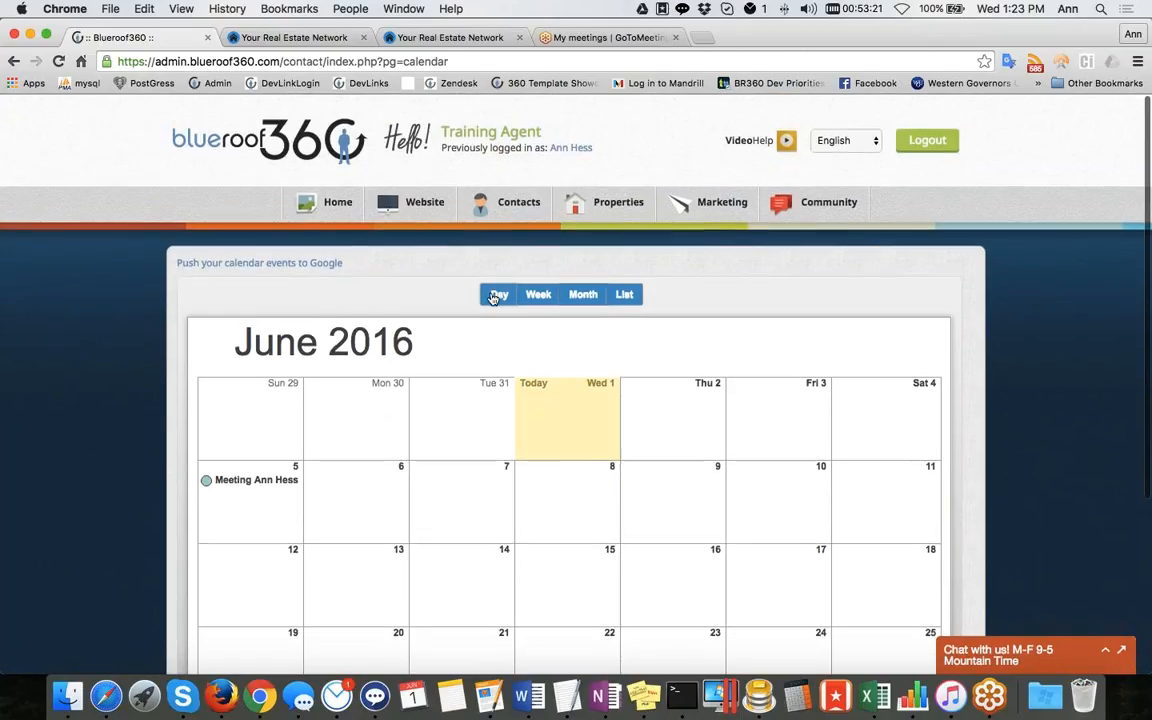
left_click(493, 296)
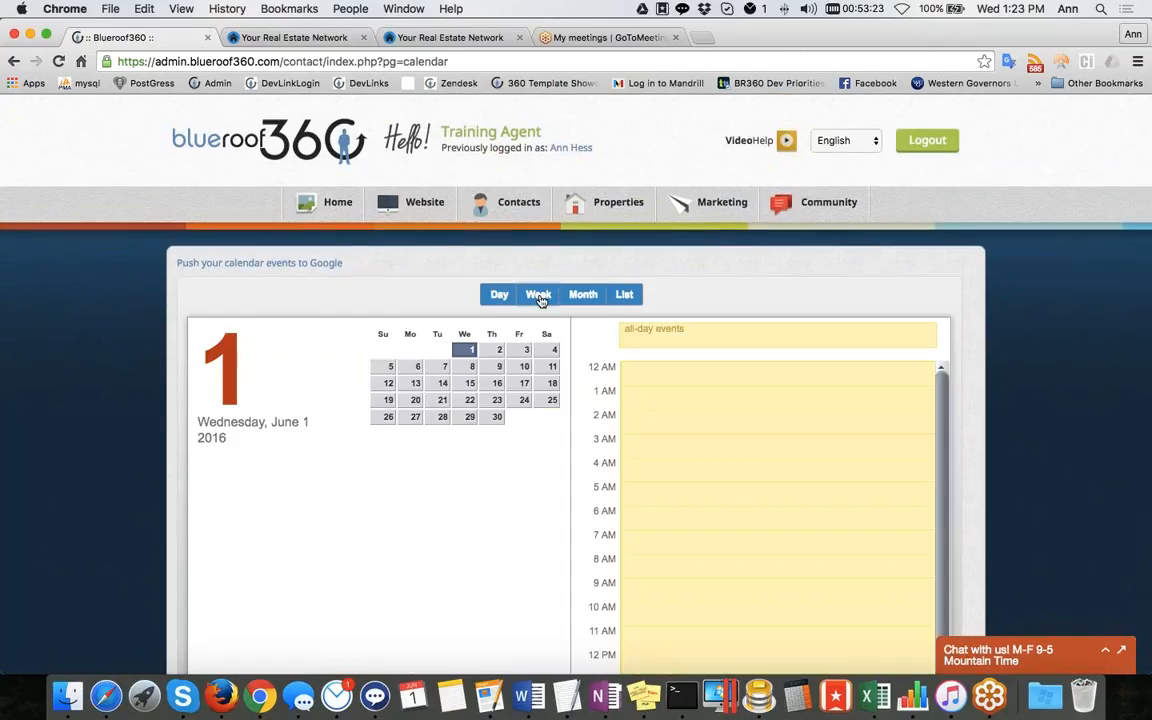
Switch the calendar through Week, Month and List views, then return to Day view
left_click(539, 295)
left_click(582, 296)
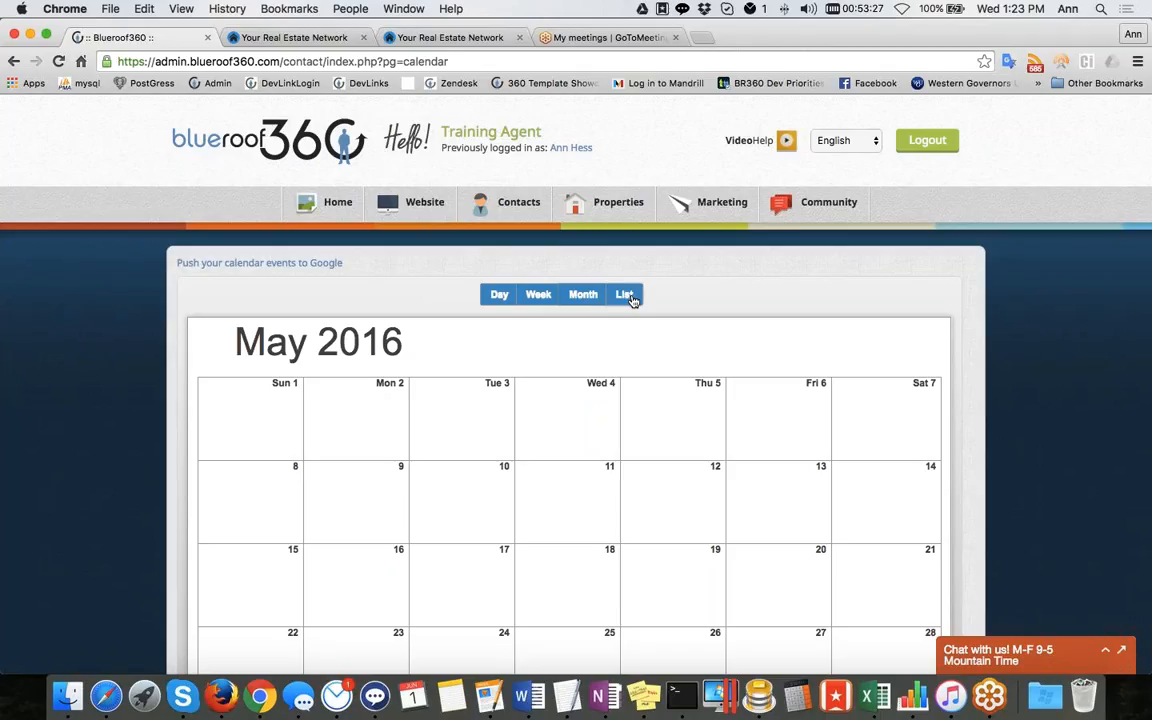
left_click(626, 296)
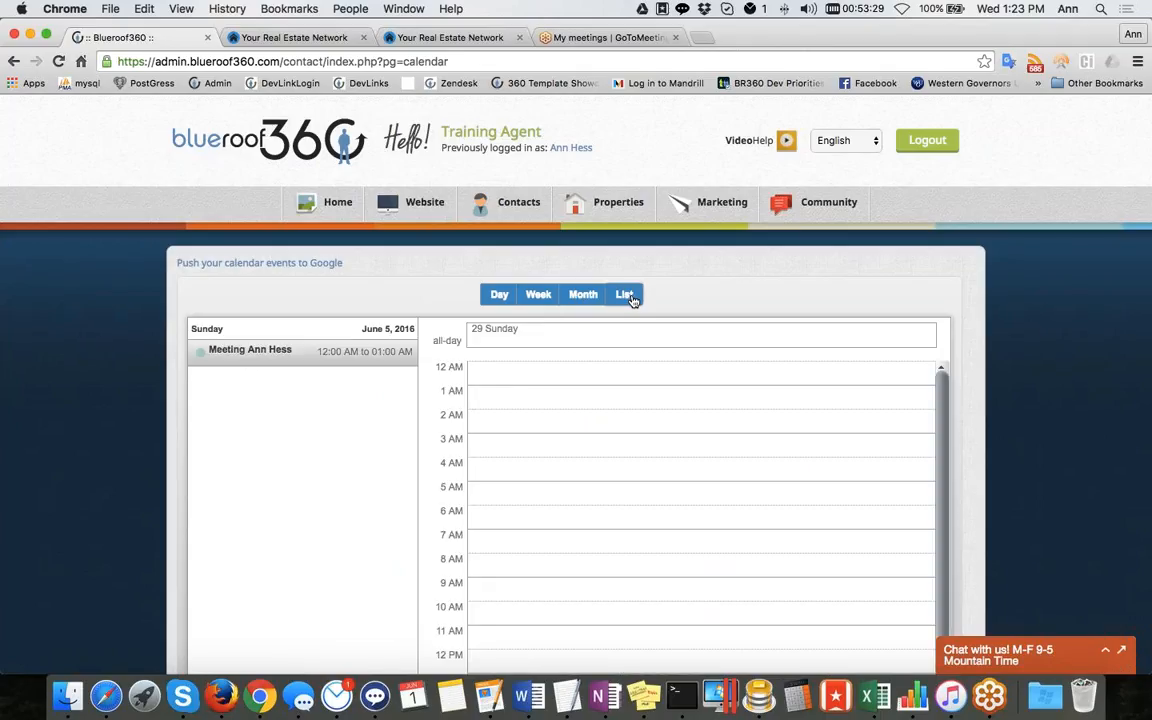
left_click(583, 294)
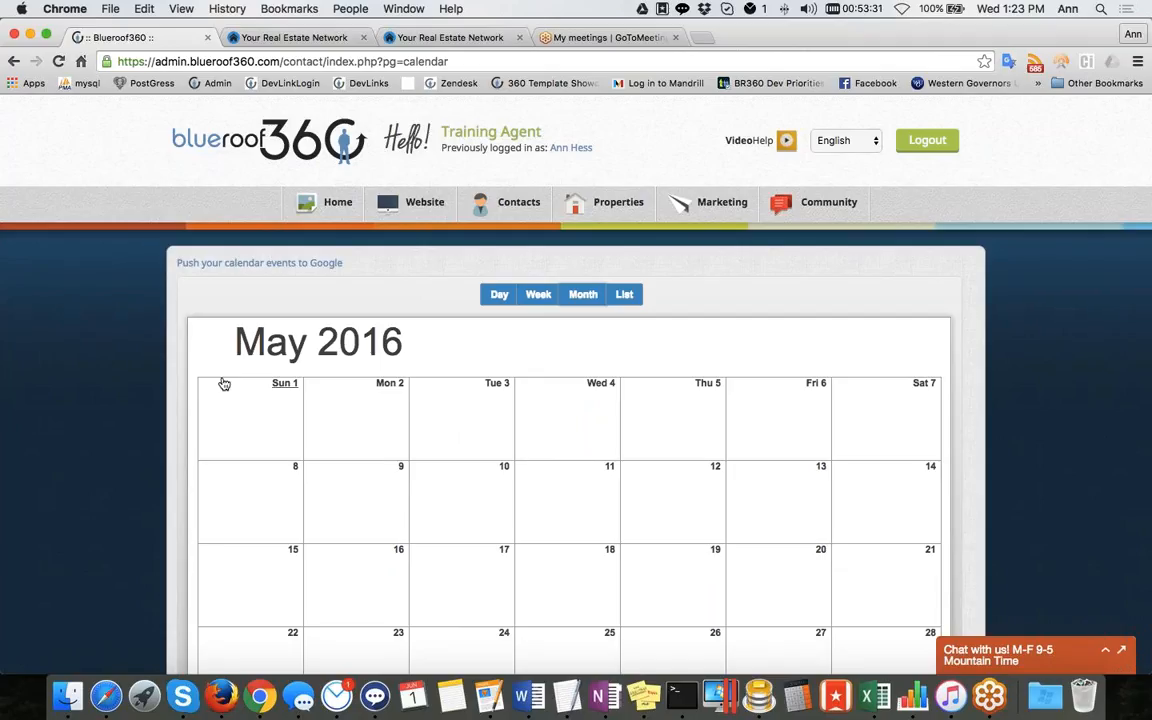
scroll(224, 384, "down", 2)
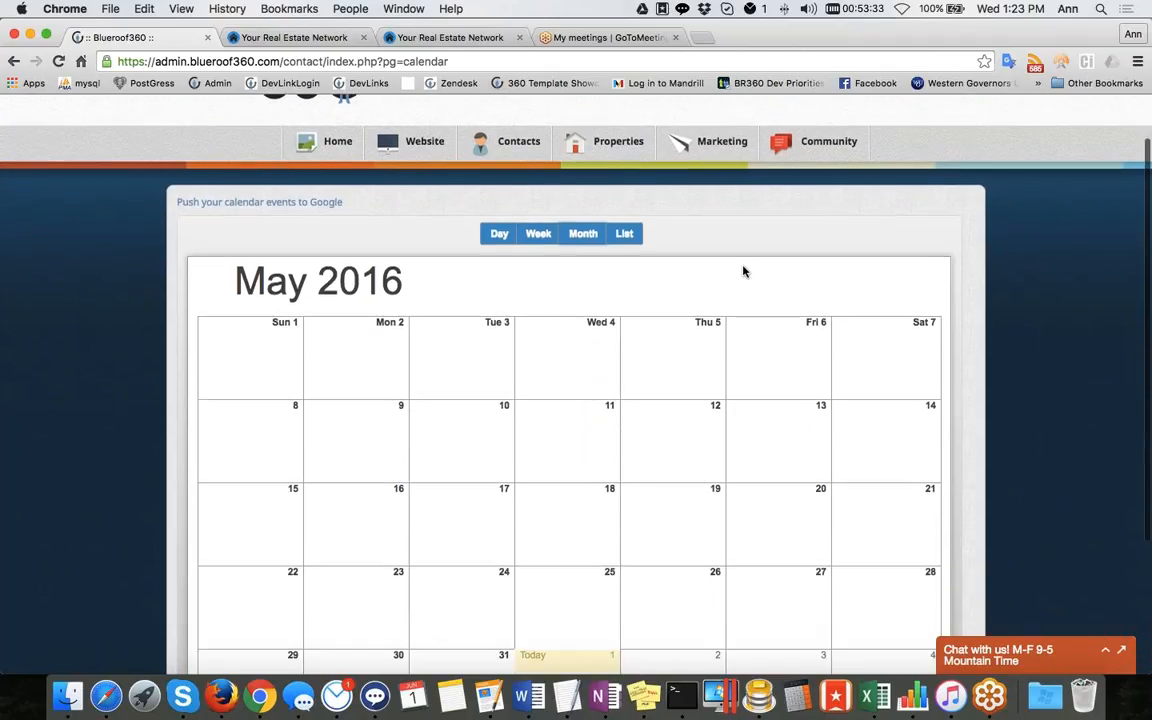
left_click(500, 234)
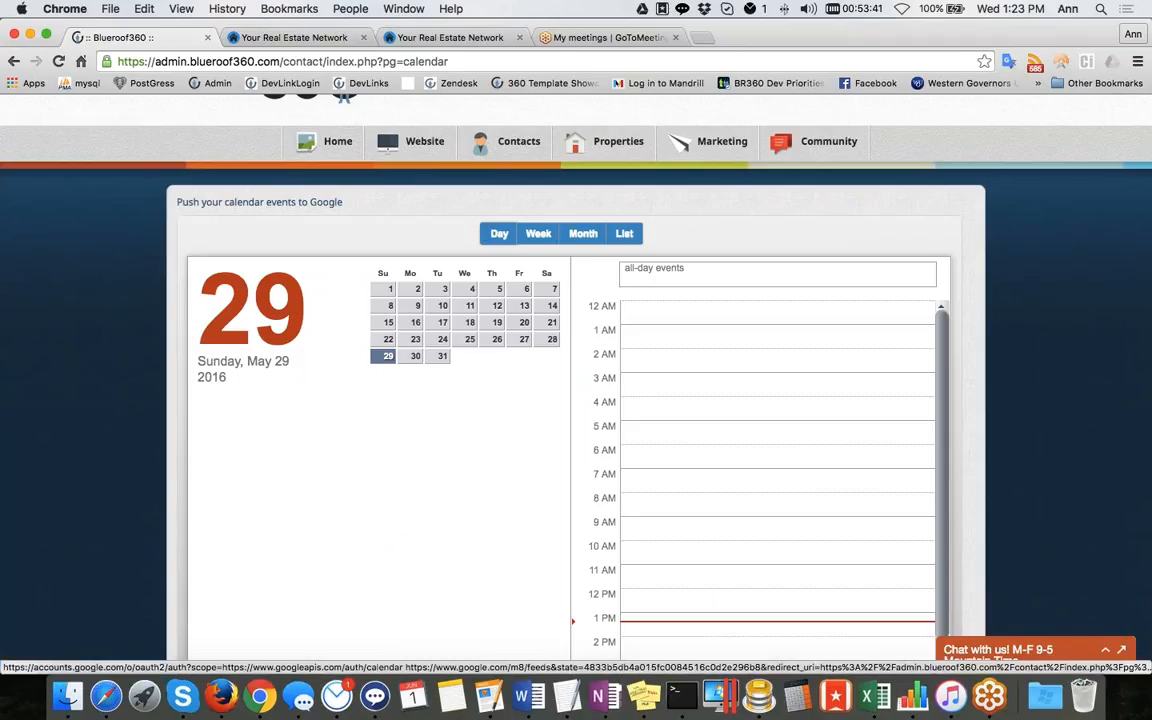
Open the option to push calendar events to Google, continue the Google sign-in, then go back to the calendar
left_click(267, 205)
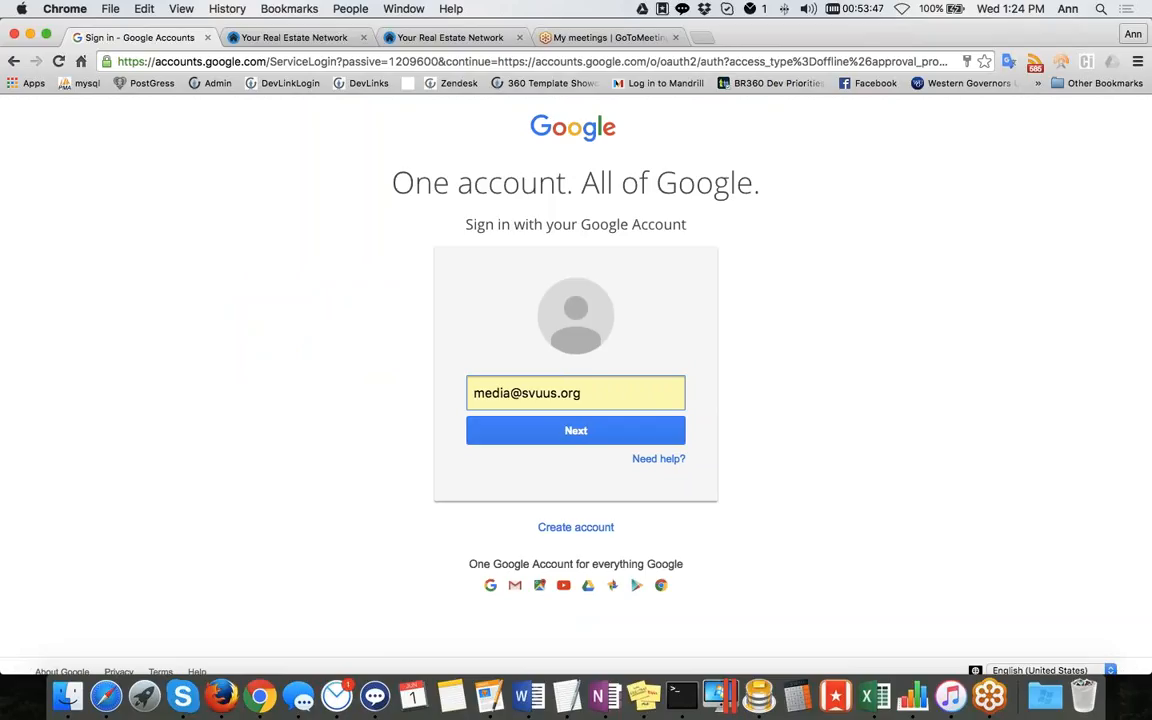
left_click(636, 438)
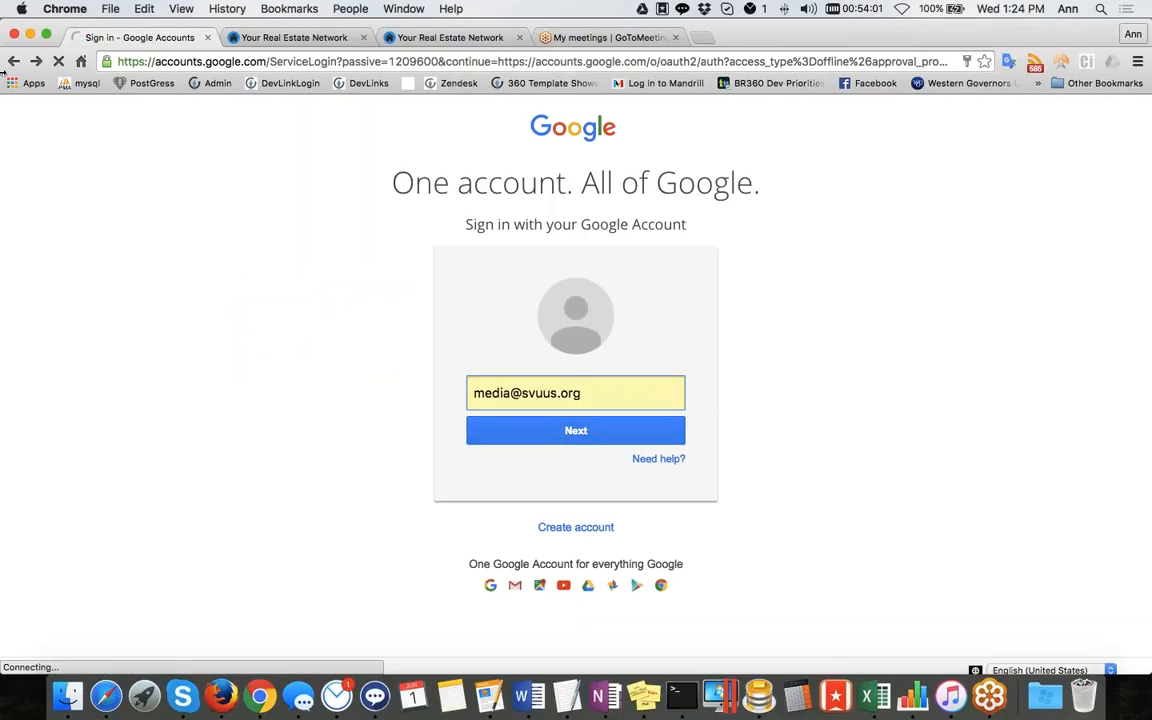
left_click(13, 61)
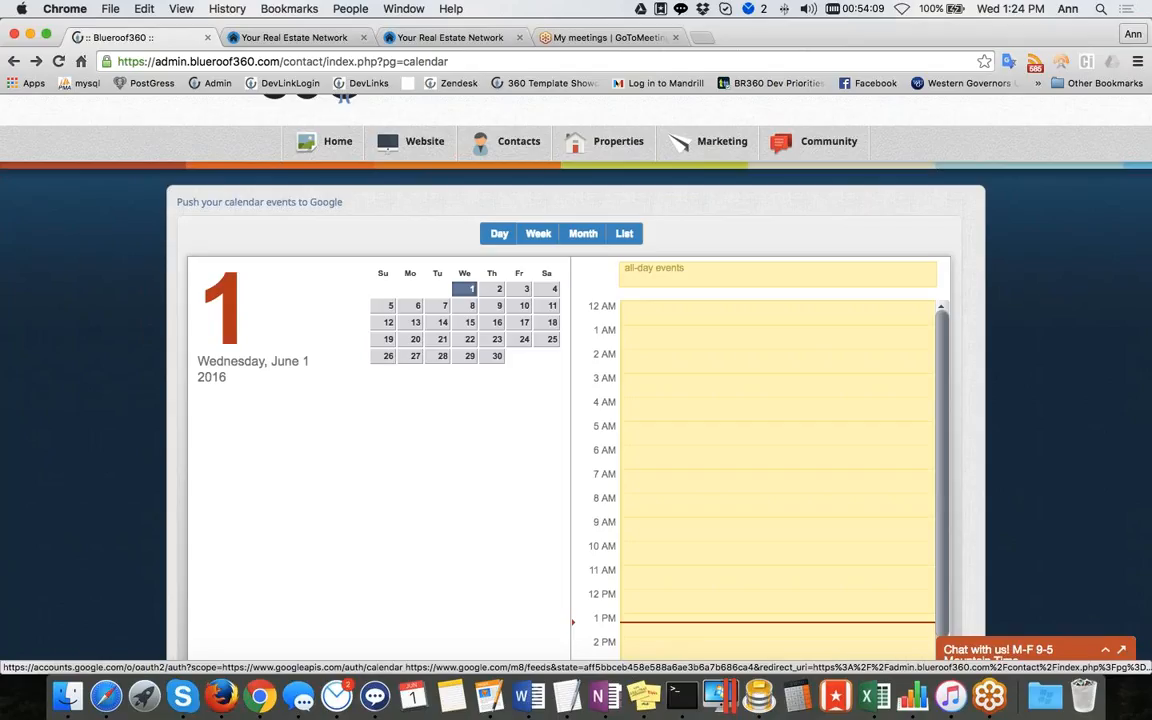
Reopen the Calendar from the Contacts menu and switch it to List view
mouse_move(525, 157)
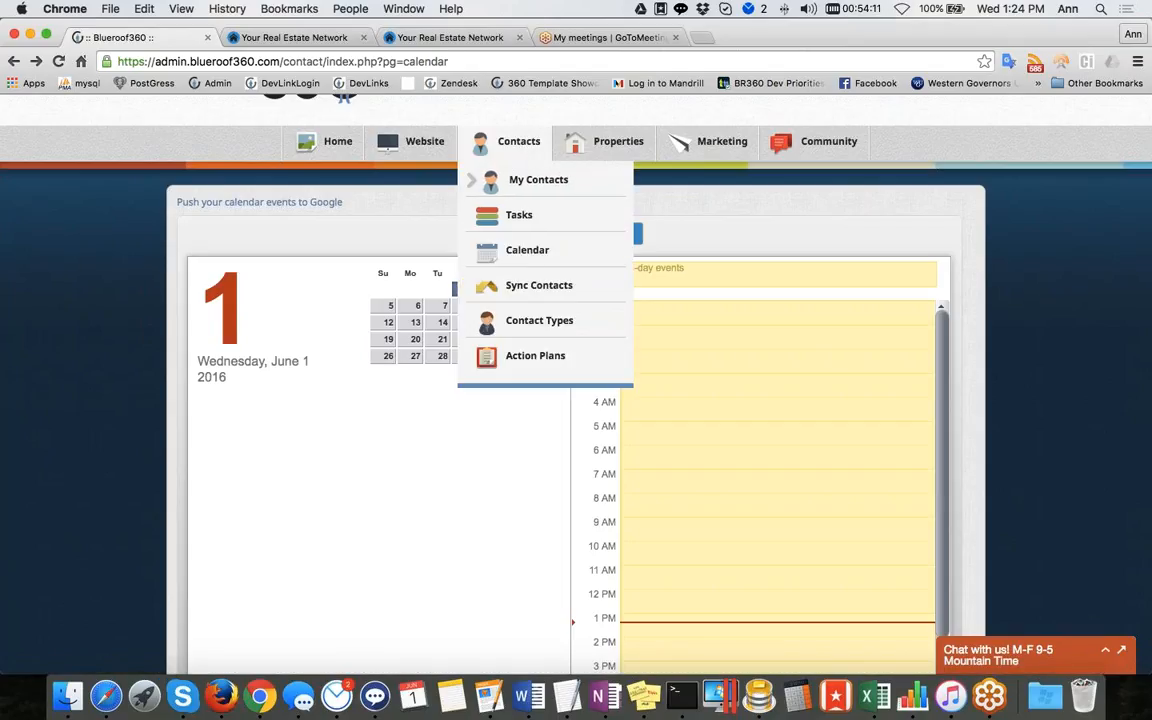
left_click(530, 252)
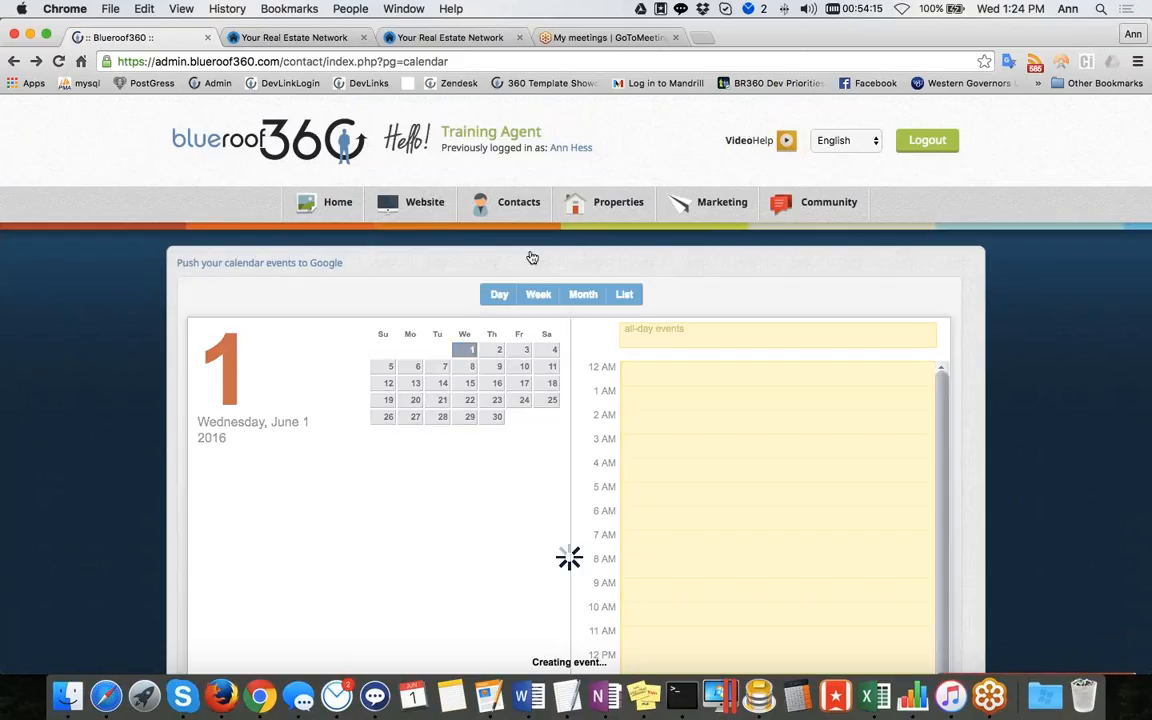
scroll(532, 258, "down", 2)
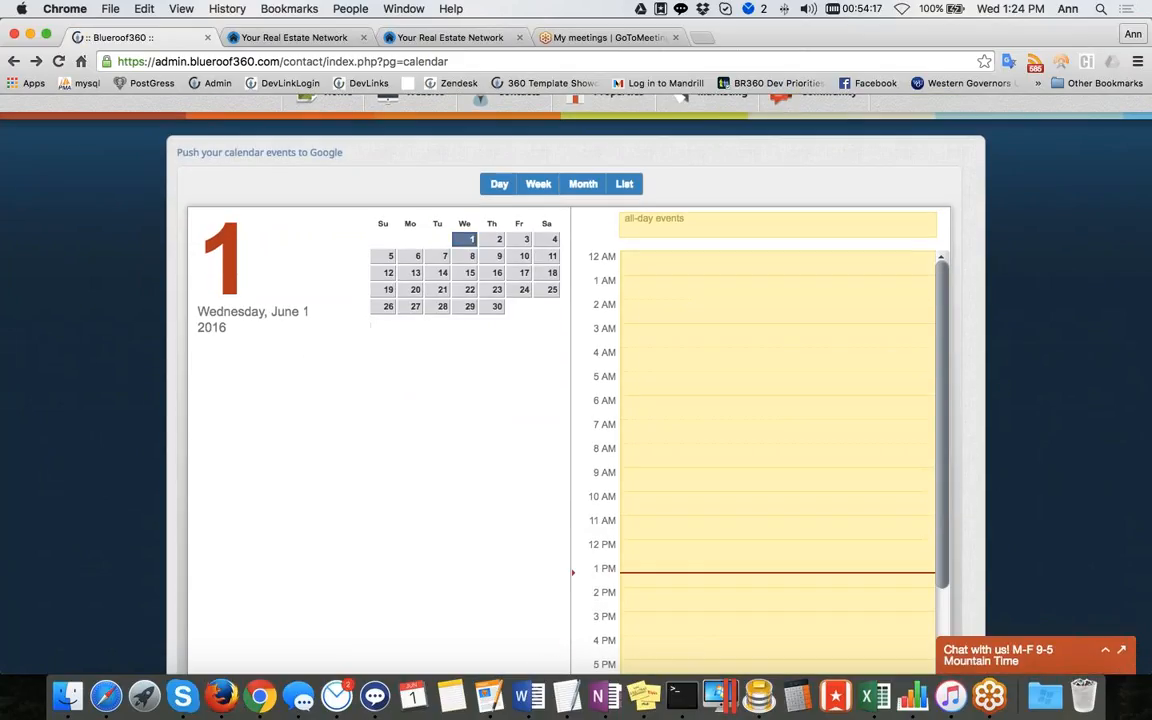
left_click(624, 185)
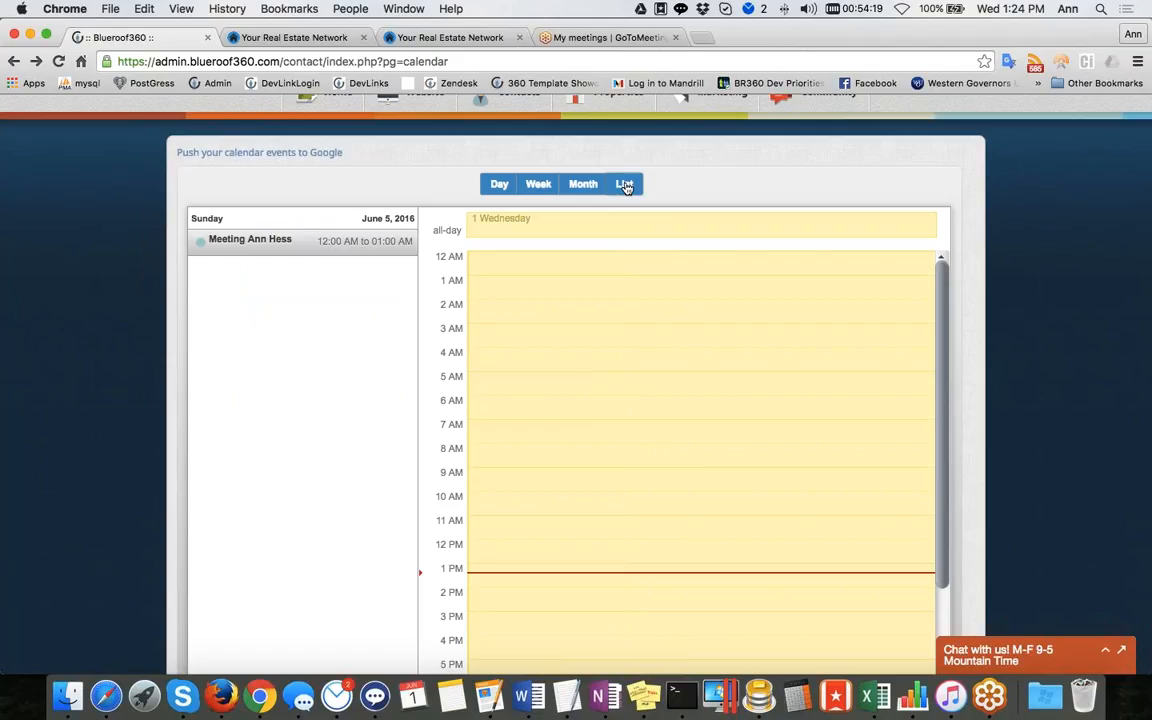
scroll(640, 450, "down", 3)
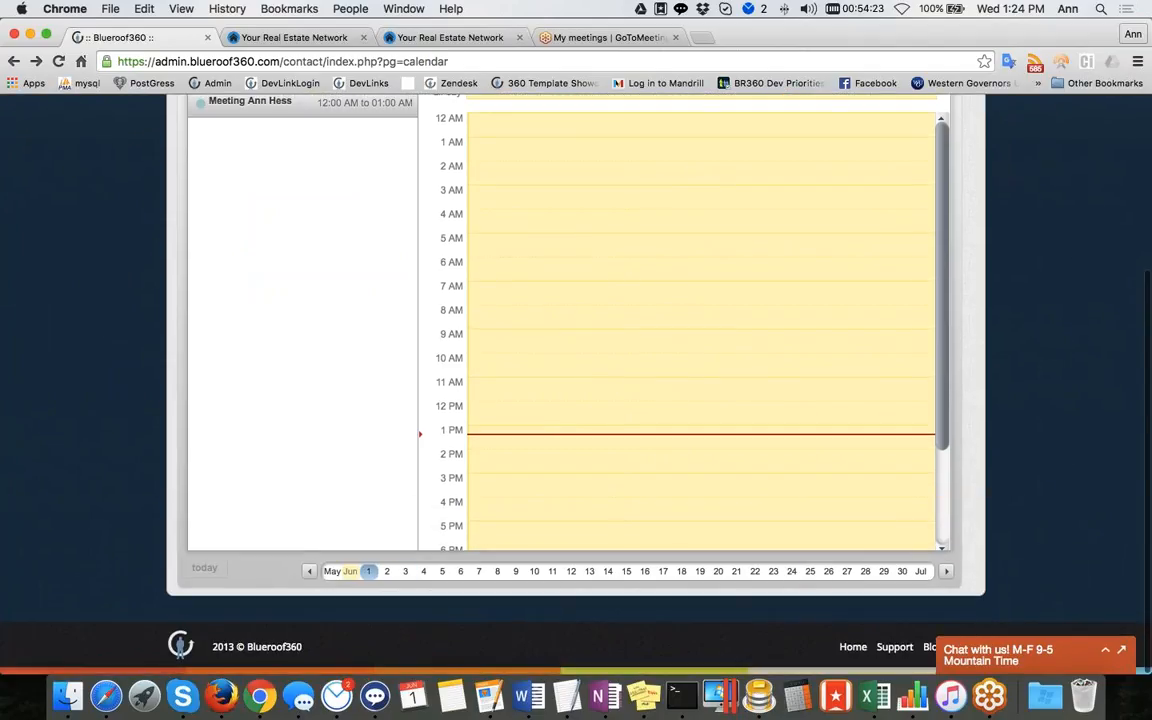
scroll(543, 352, "down", 3)
scroll(543, 352, "up", 8)
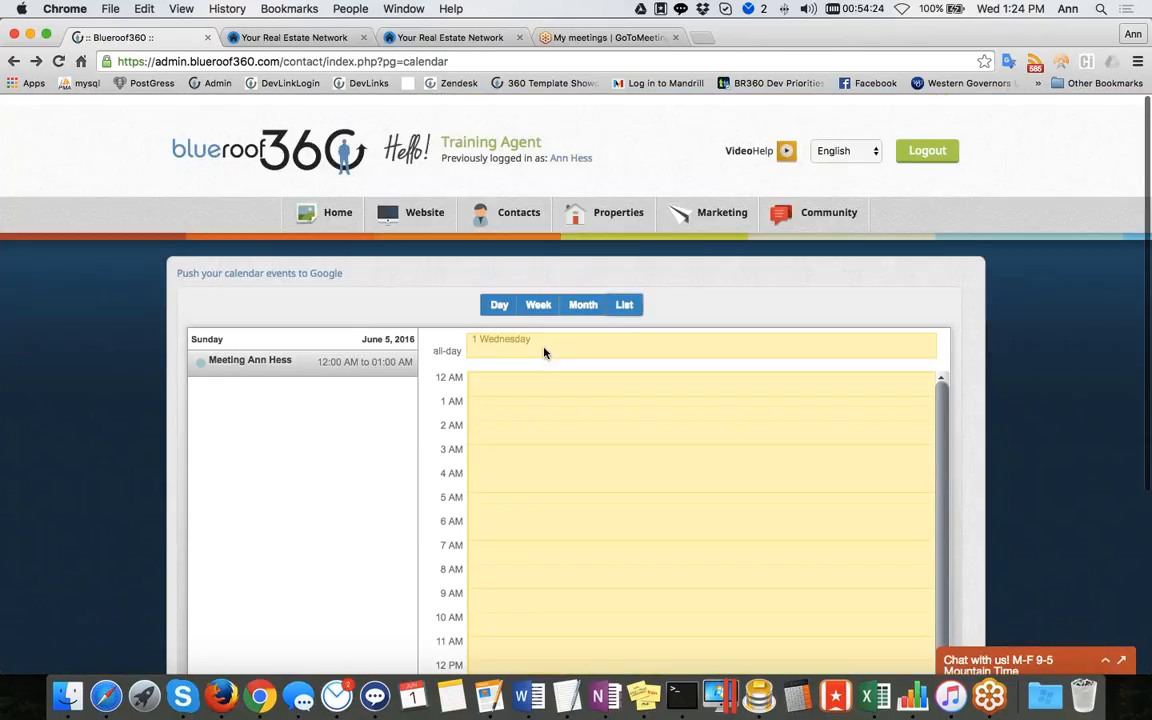
Open Sync Contacts and start authorizing a Google account, then go back to the sync page
mouse_move(515, 205)
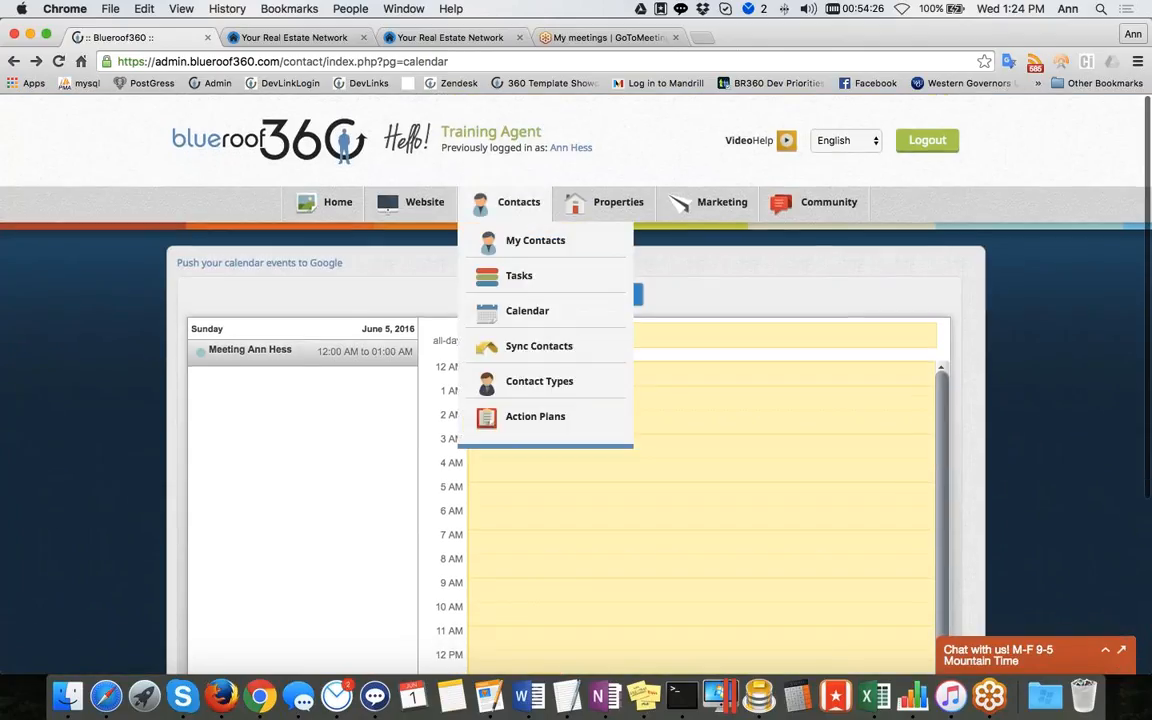
left_click(530, 347)
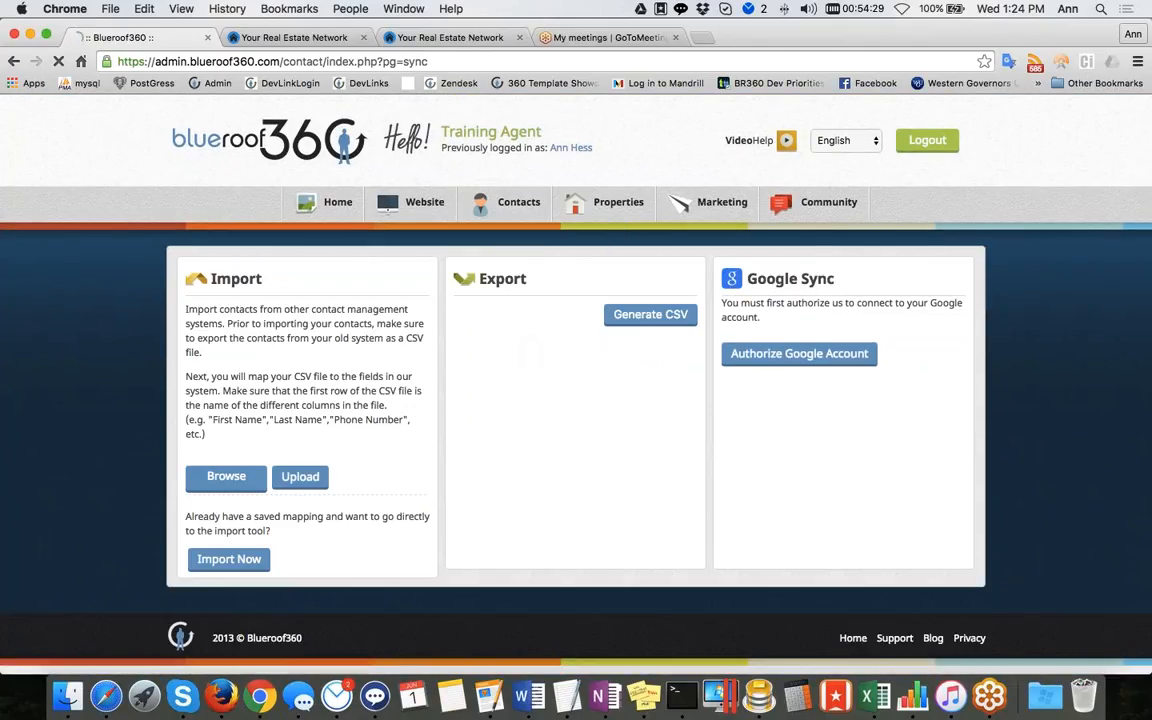
mouse_move(515, 205)
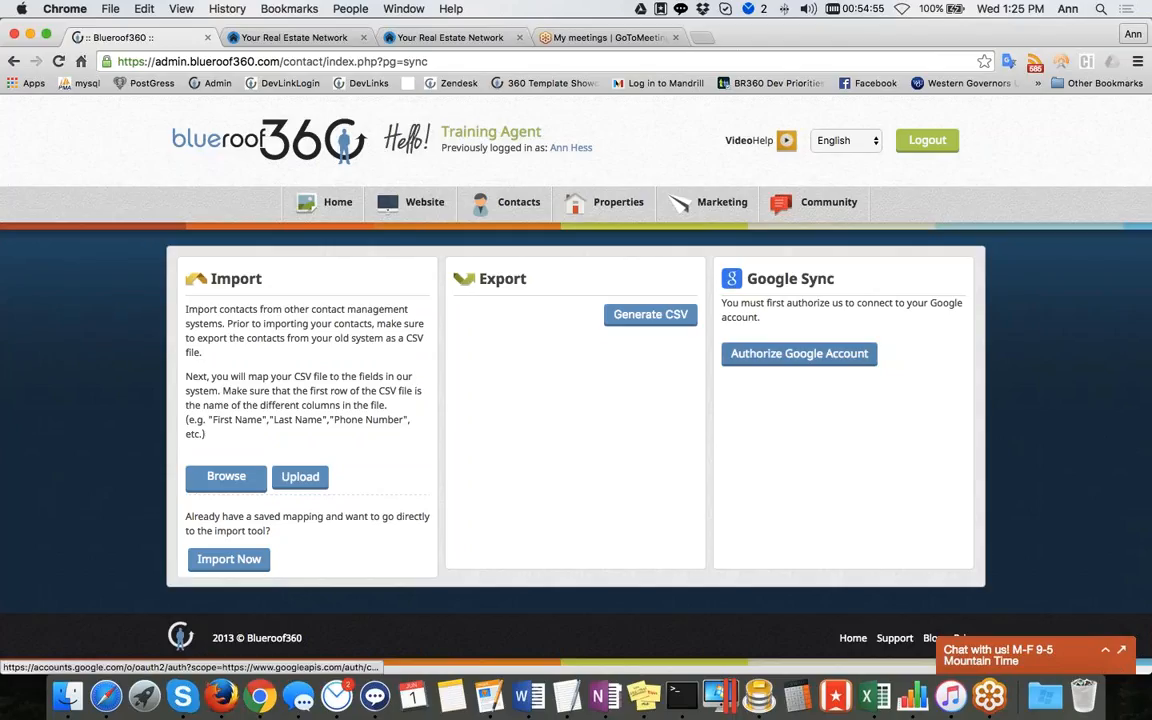
left_click(799, 353)
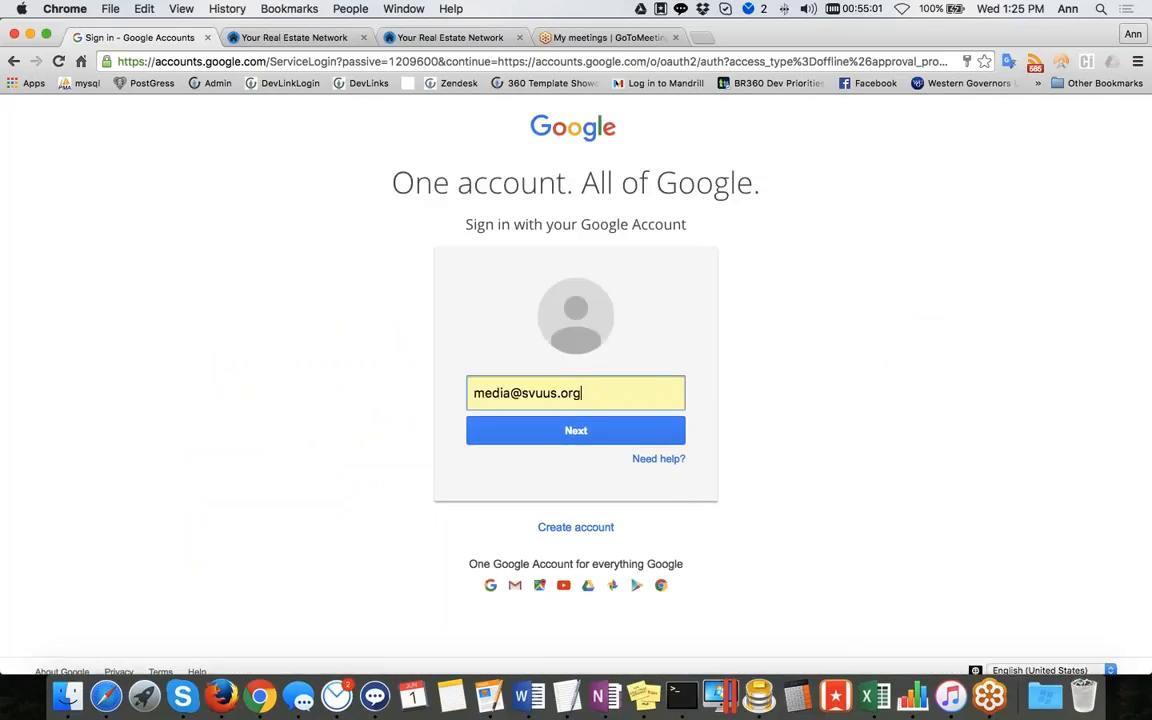
left_click(13, 62)
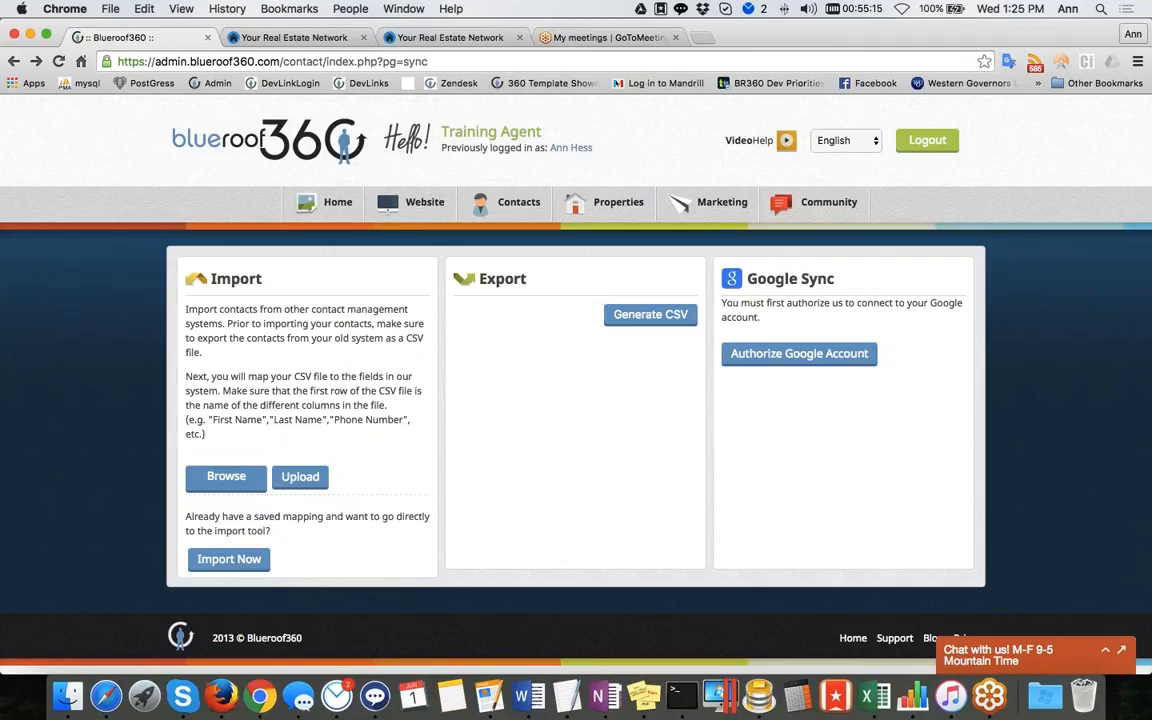
Browse for the Import Template file and upload it to open the field mapping page
left_click(222, 478)
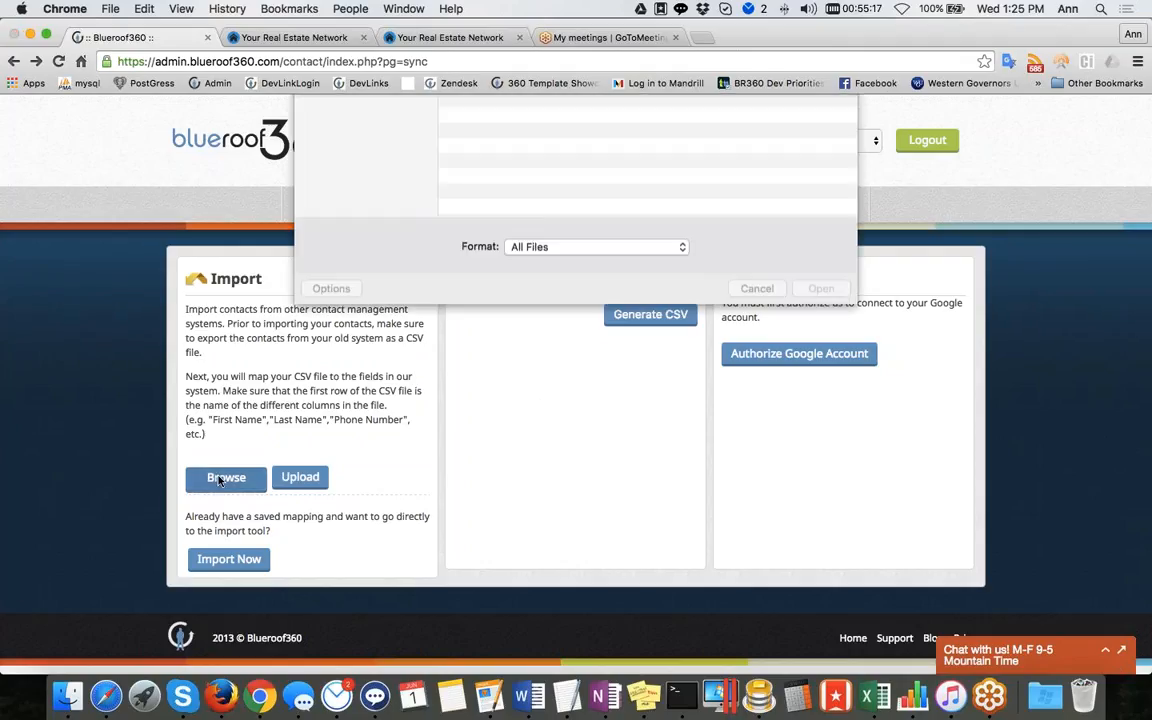
scroll(541, 279, "down", 5)
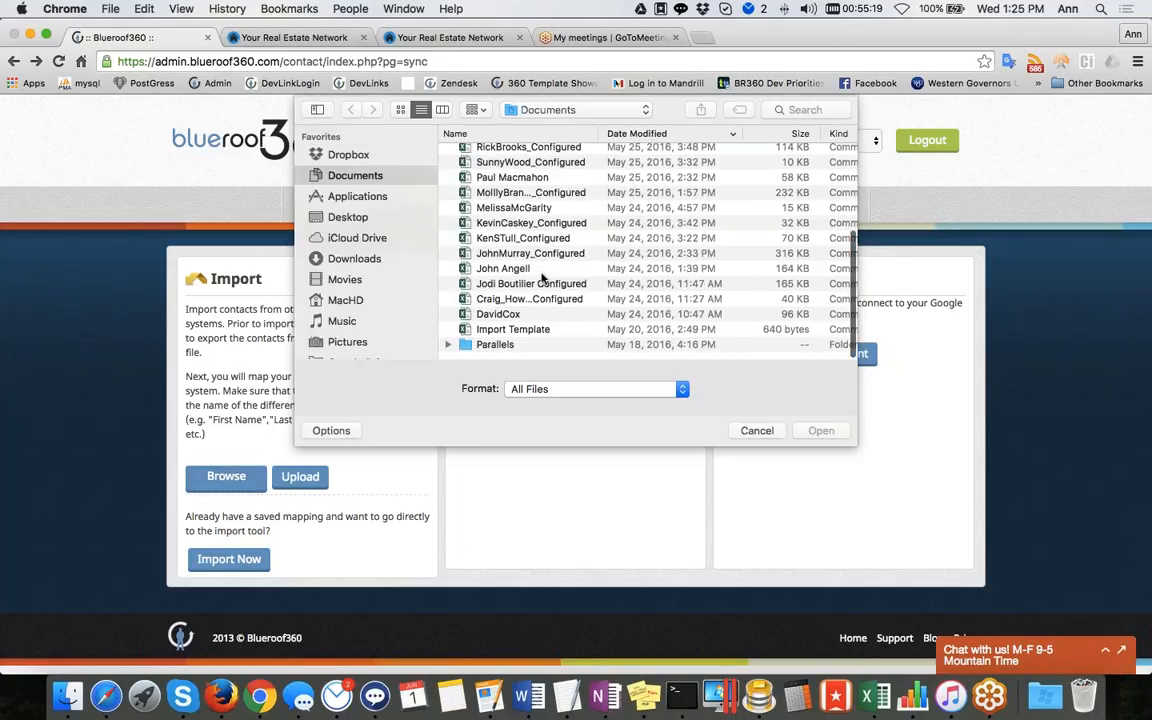
left_click(490, 336)
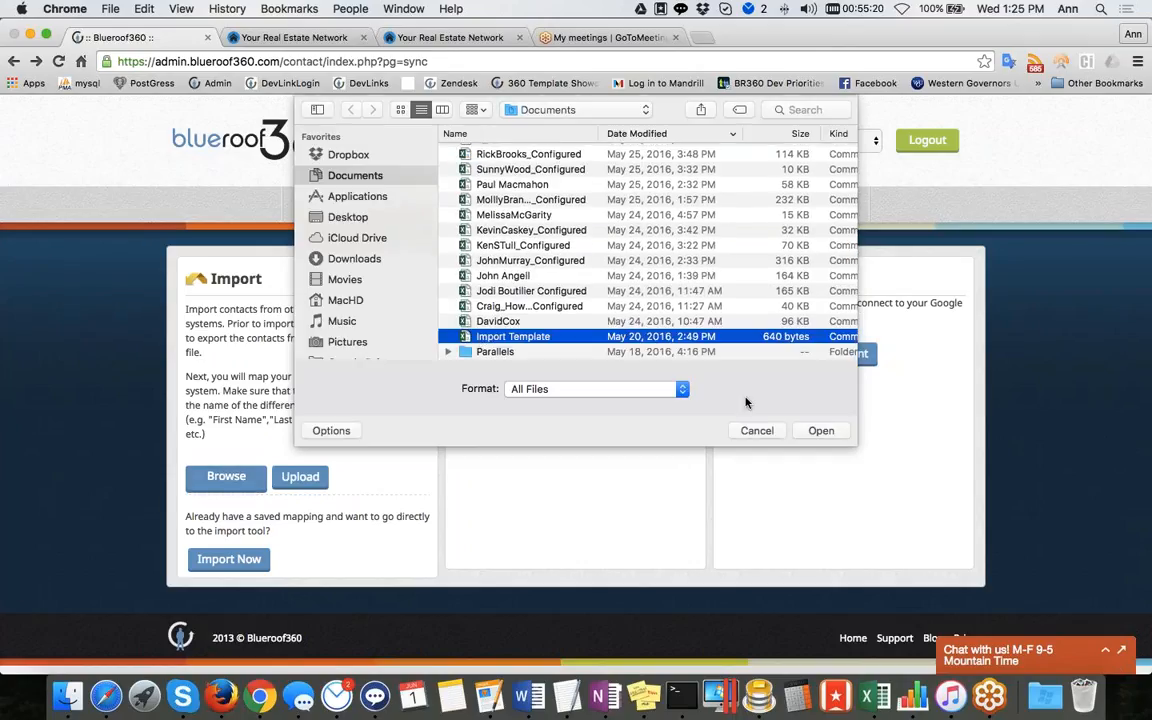
left_click(815, 429)
left_click(299, 477)
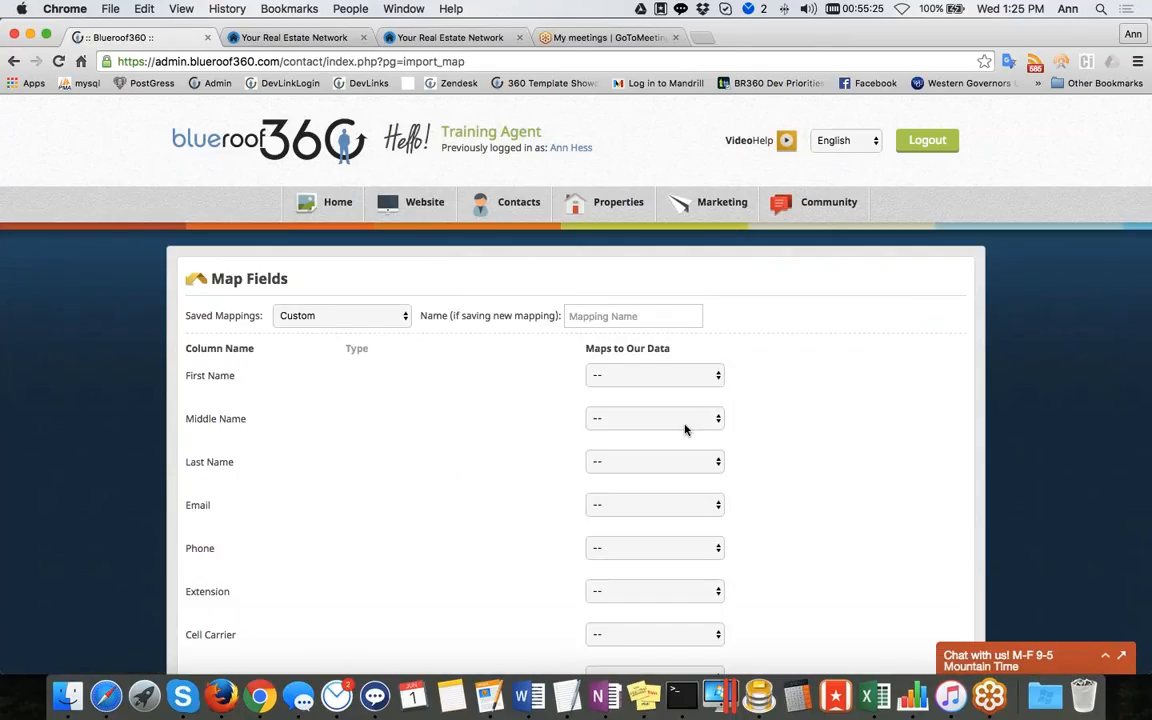
scroll(581, 518, "down", 10)
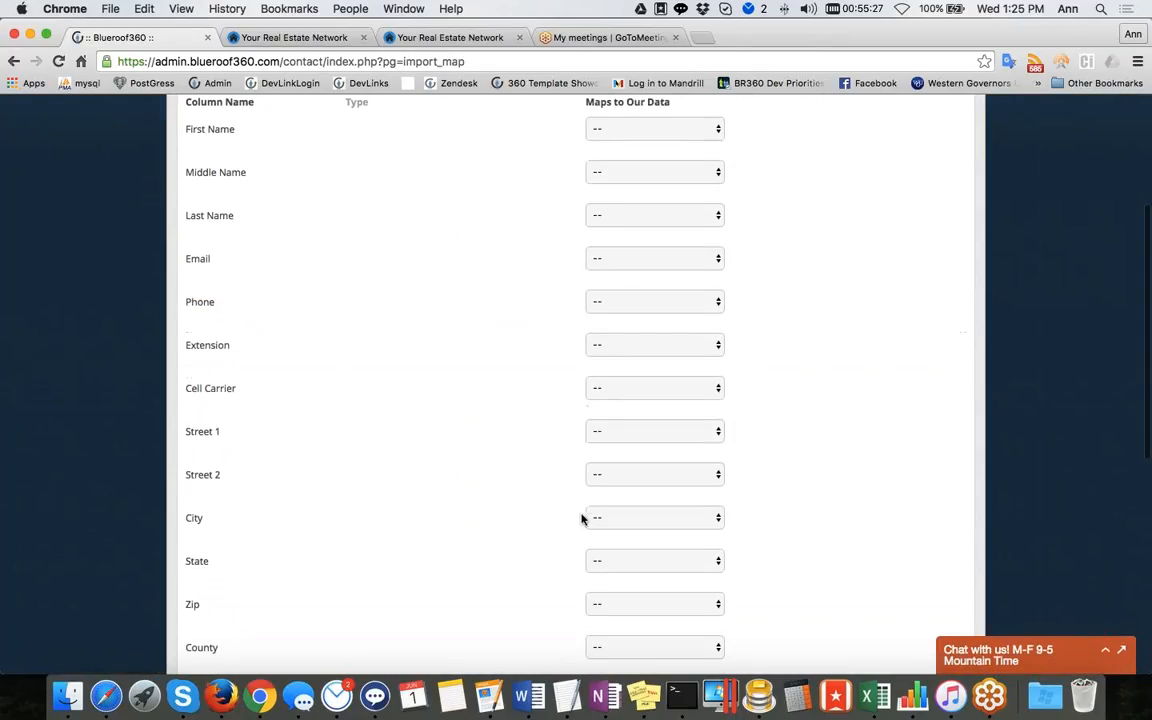
scroll(581, 518, "up", 10)
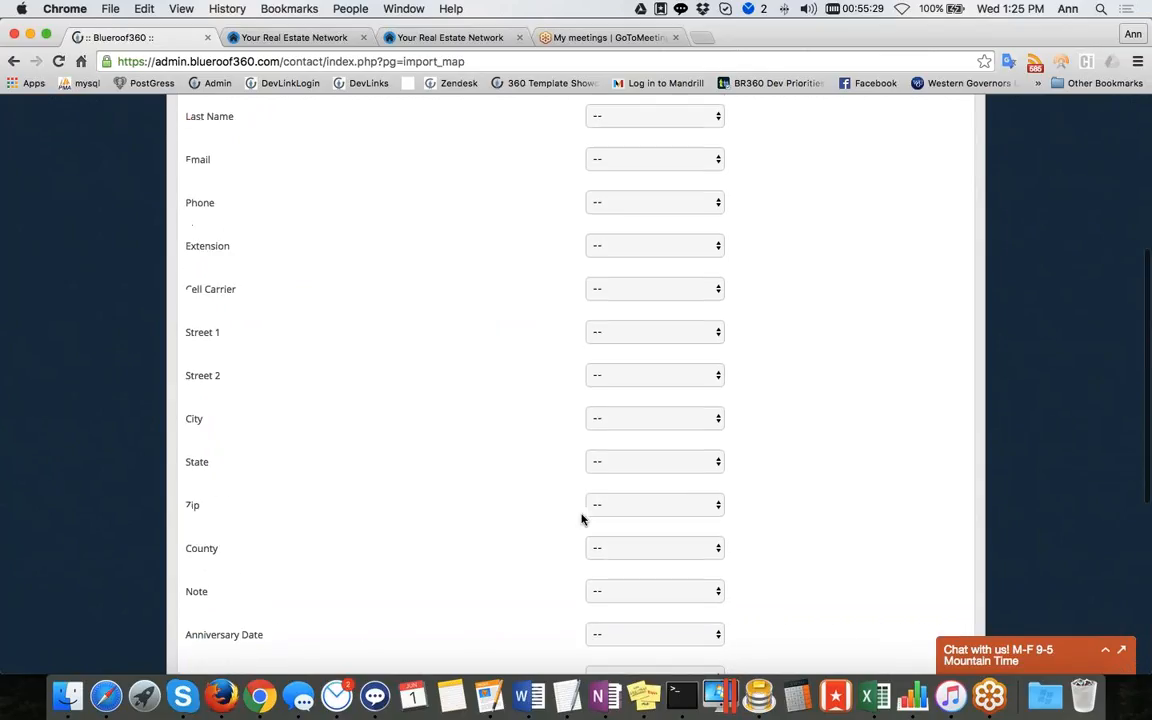
Open My Contacts, then the Contact Types page, and scroll through the list of contact types
mouse_move(501, 218)
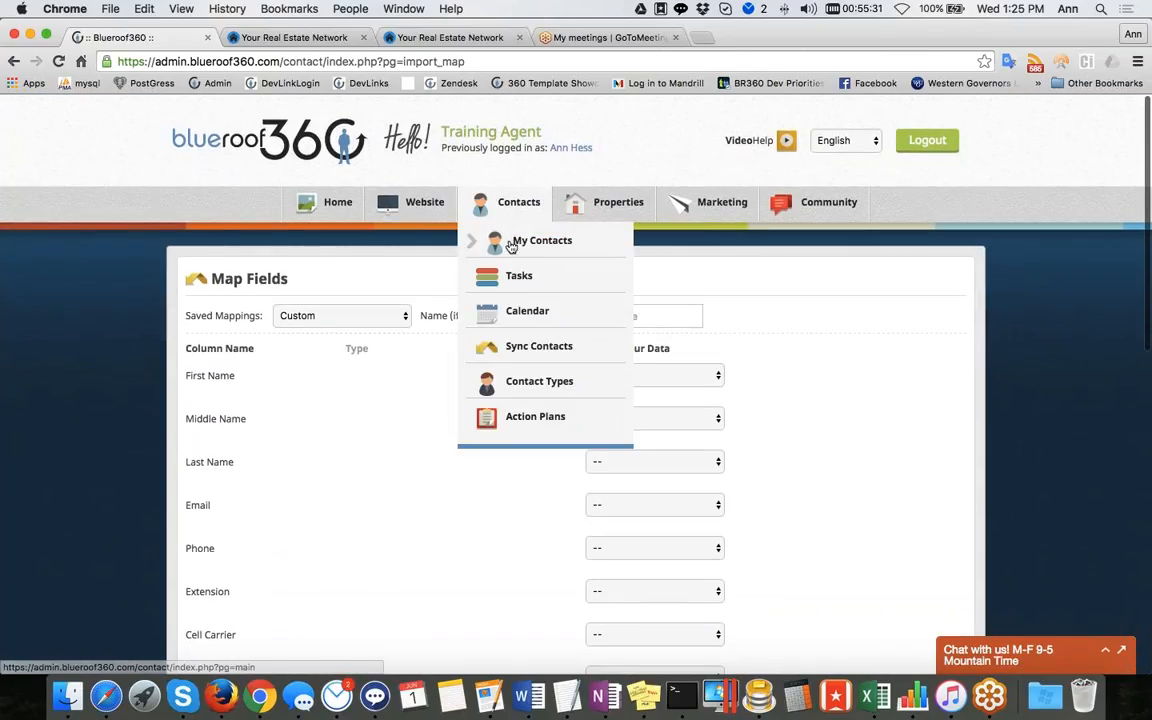
left_click(486, 240)
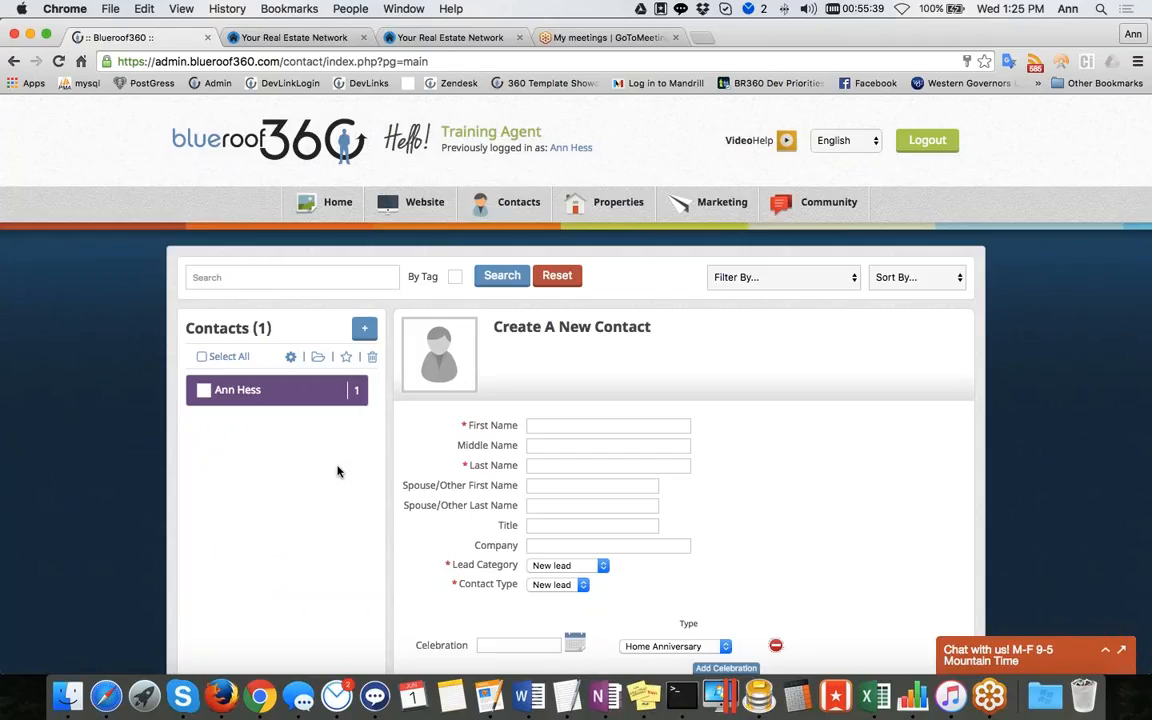
mouse_move(519, 200)
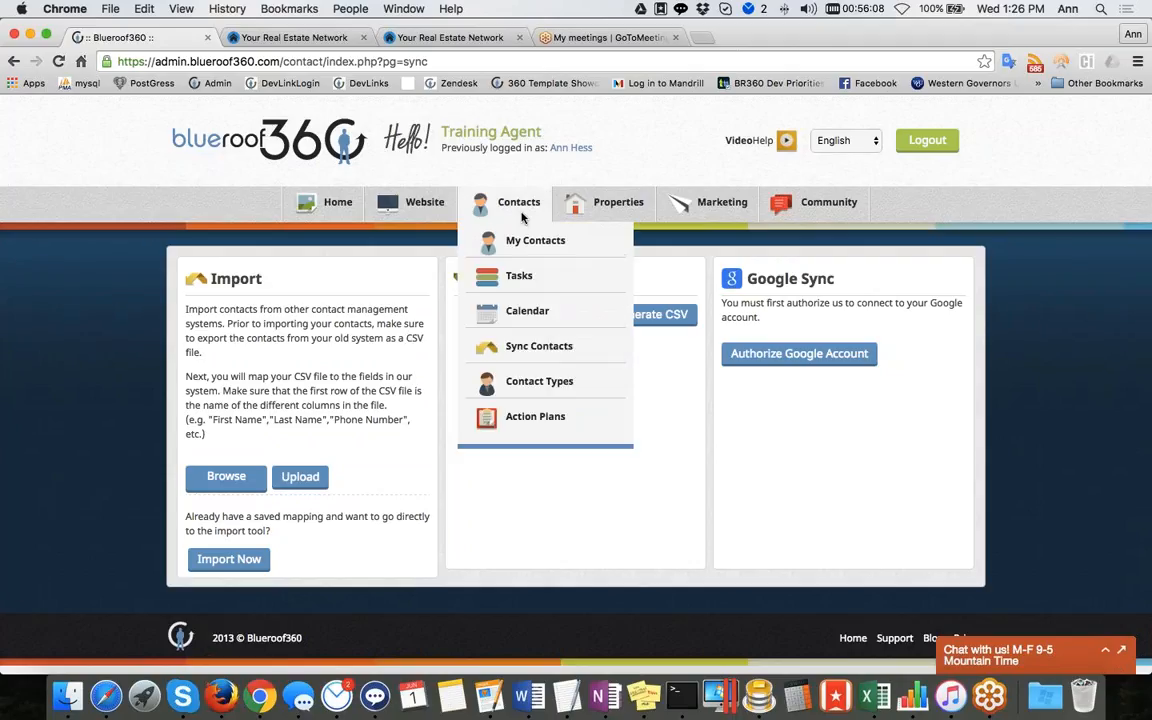
left_click(537, 380)
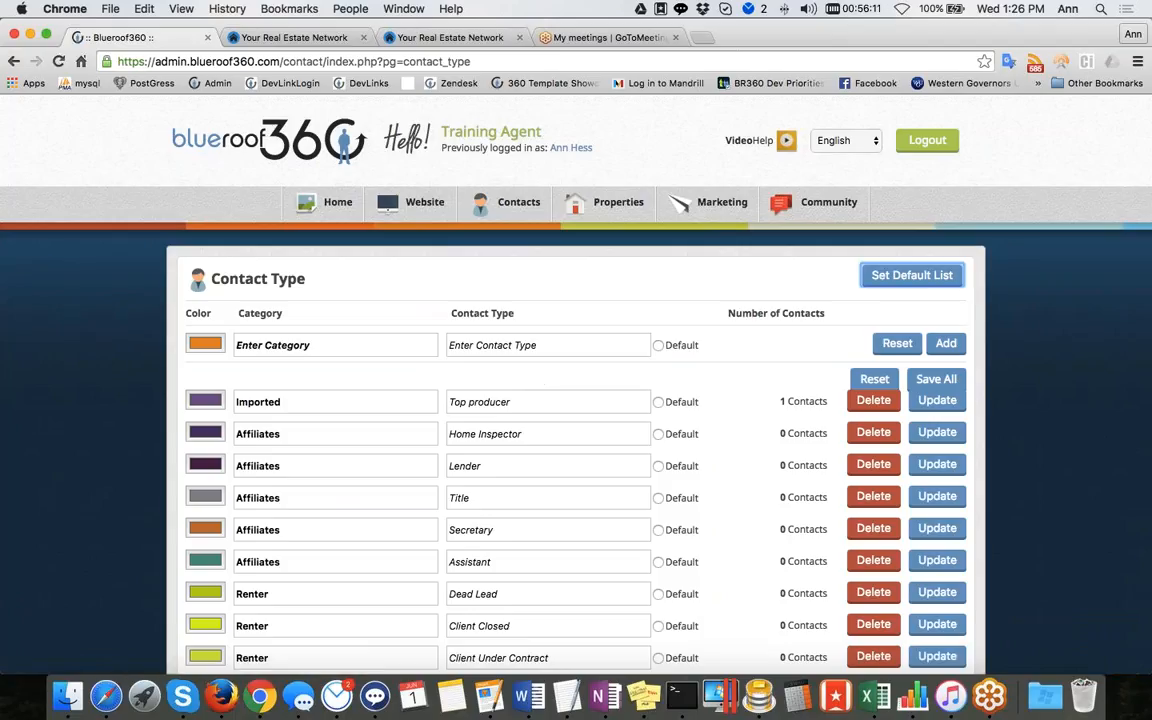
scroll(1081, 515, "down", 3)
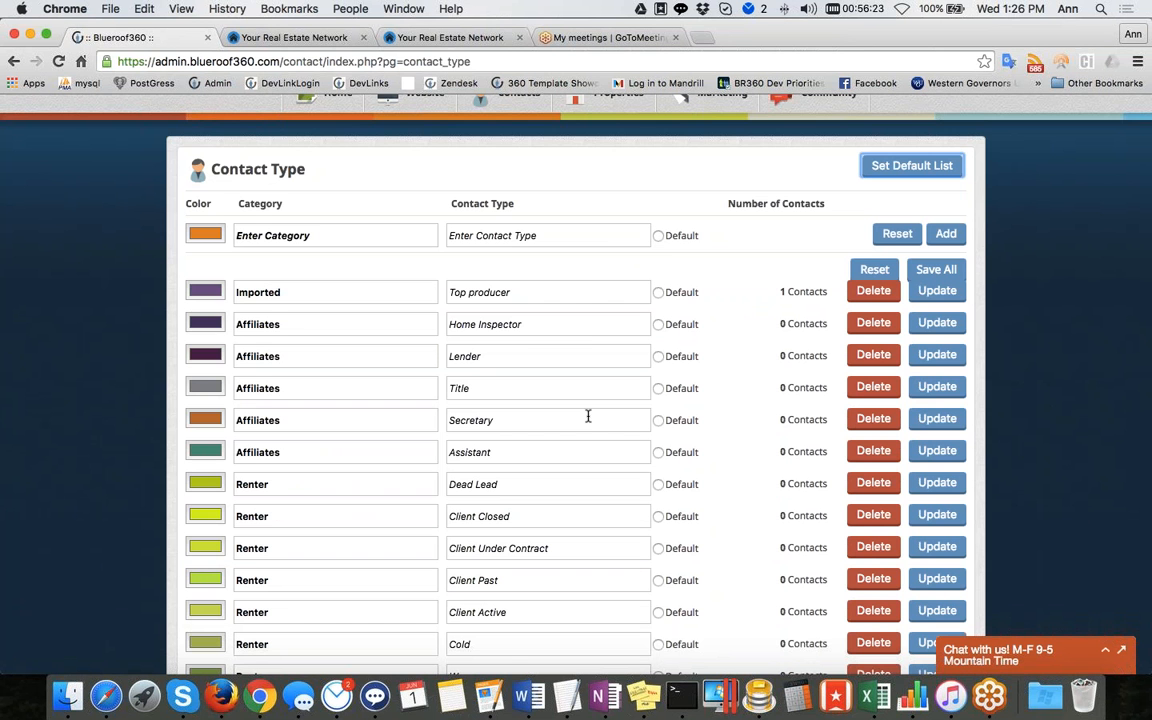
scroll(588, 416, "down", 10)
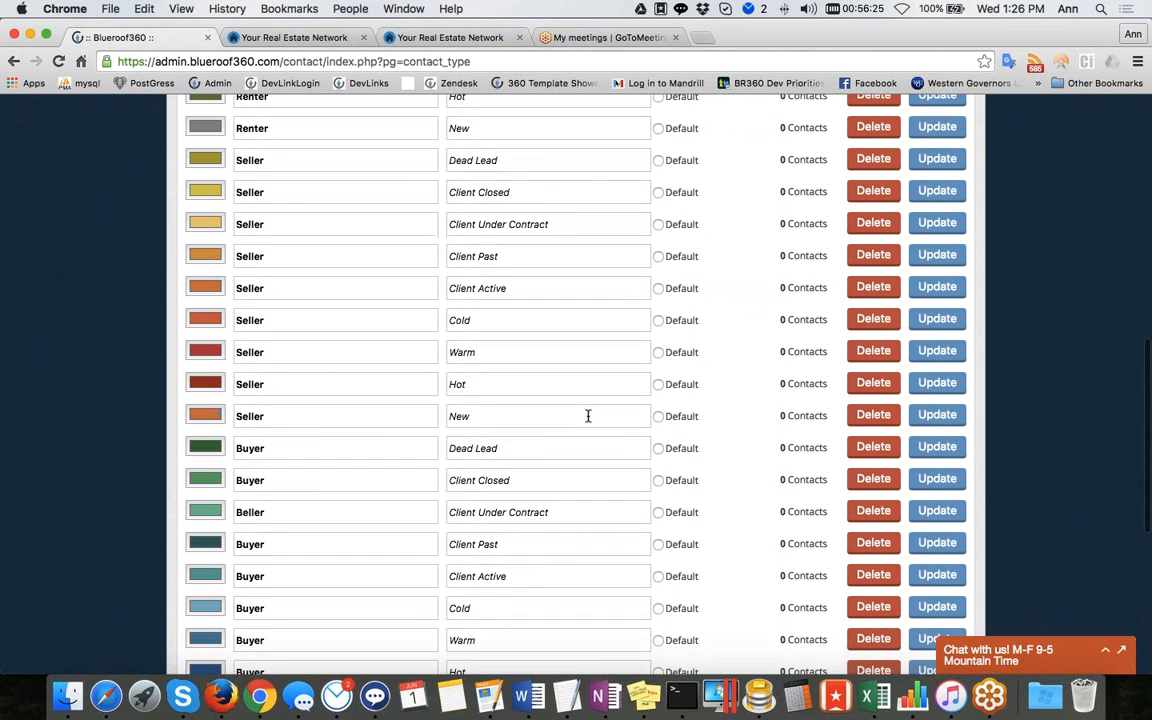
scroll(588, 416, "down", 5)
scroll(588, 416, "up", 7)
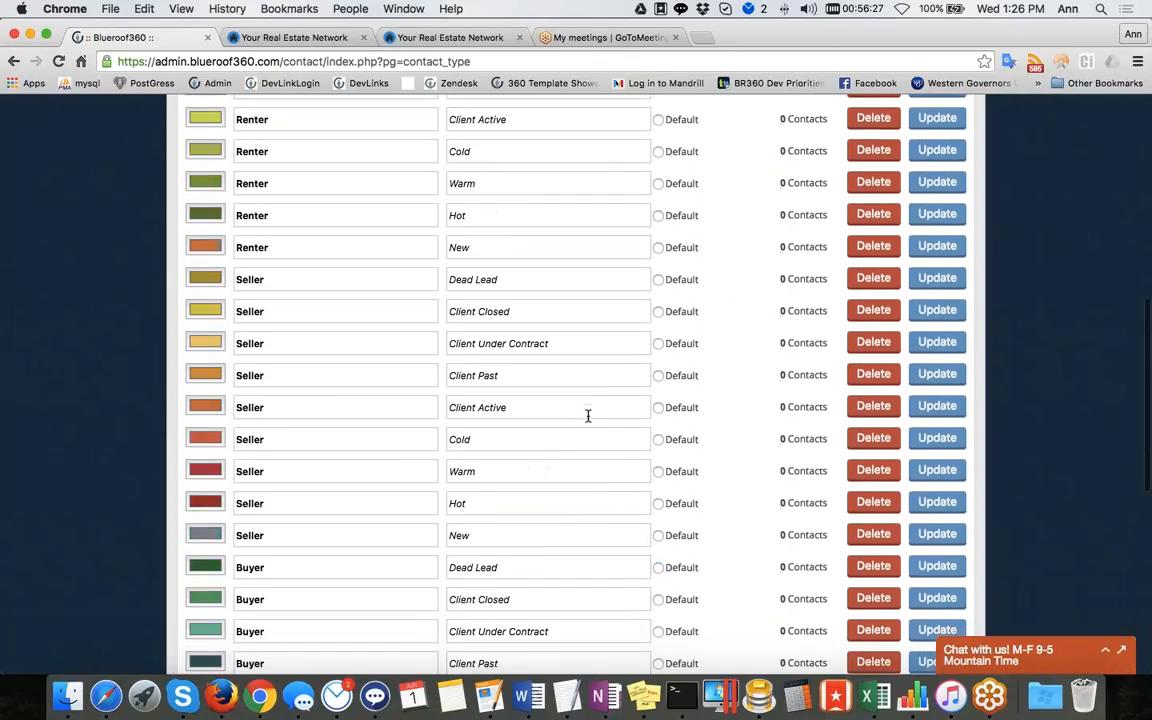
scroll(588, 416, "up", 10)
Add a new contact type named Outlook in the Imported category
left_click(316, 342)
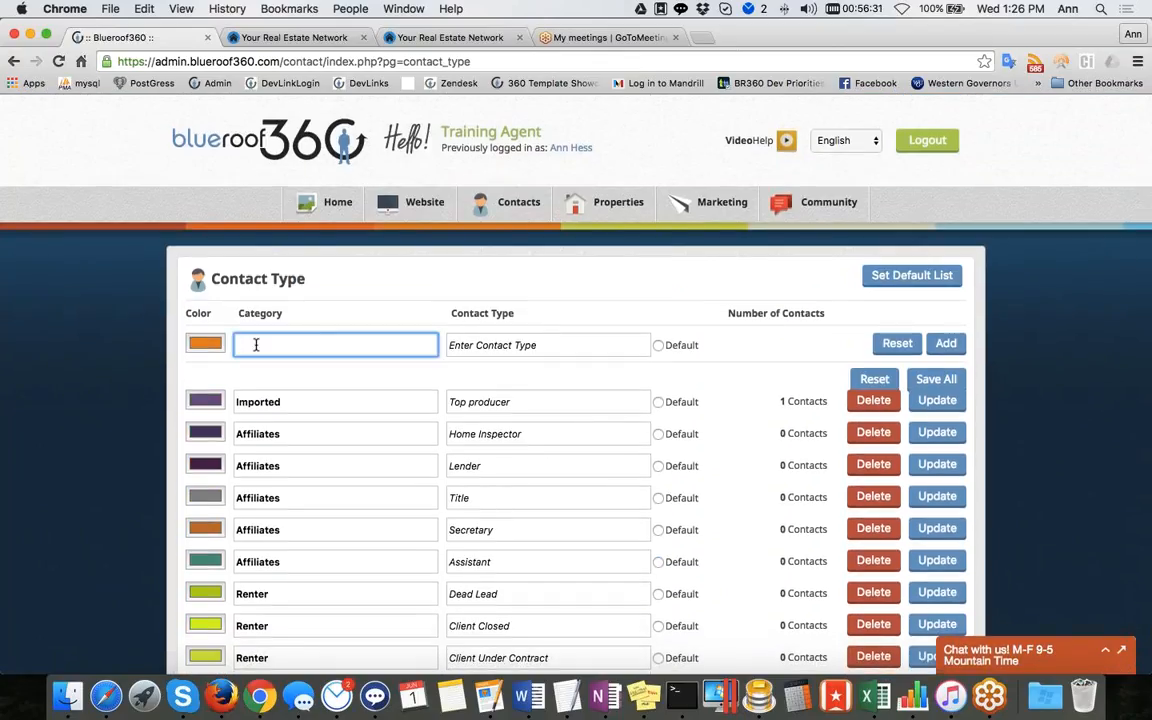
type("Imported")
left_click(518, 346)
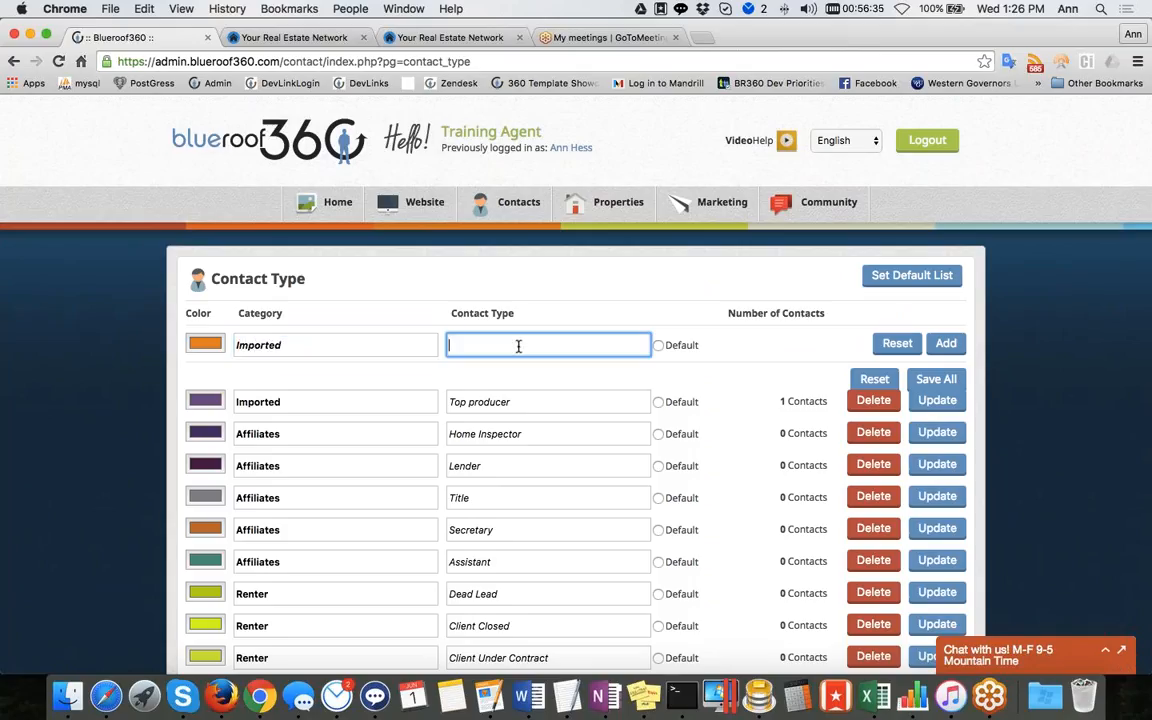
type("Outlook")
left_click(946, 344)
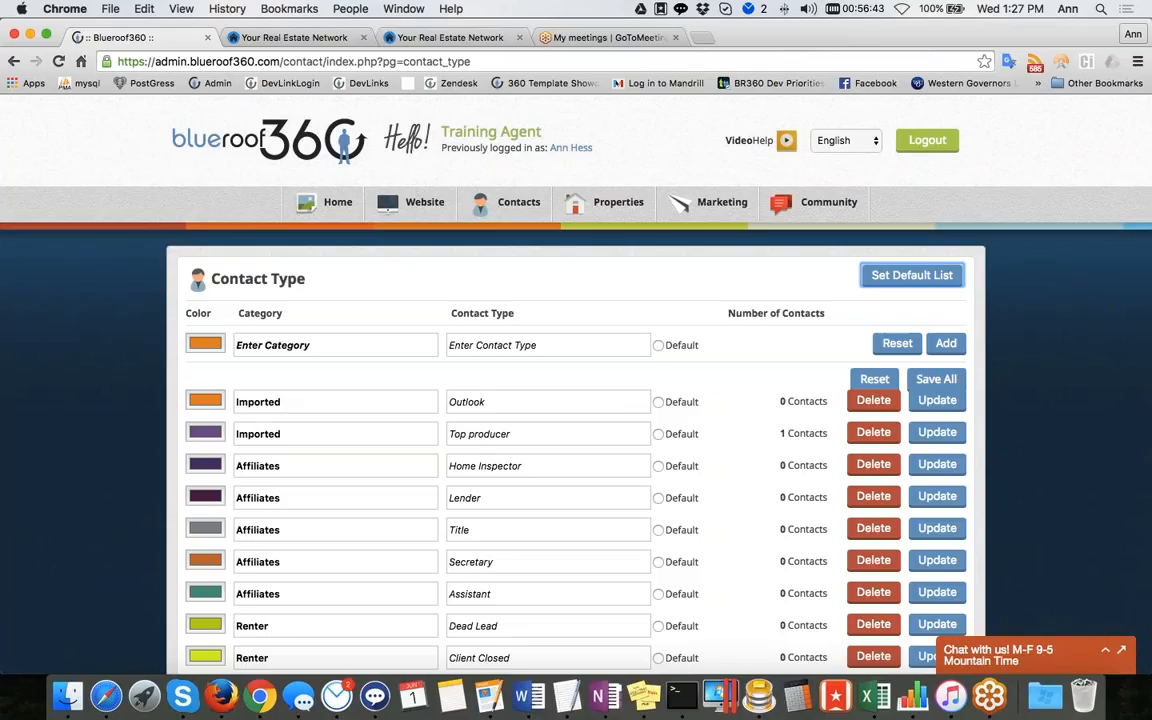
Open My Contacts, edit the only contact, and switch its contact type to Outlook without saving
mouse_move(505, 205)
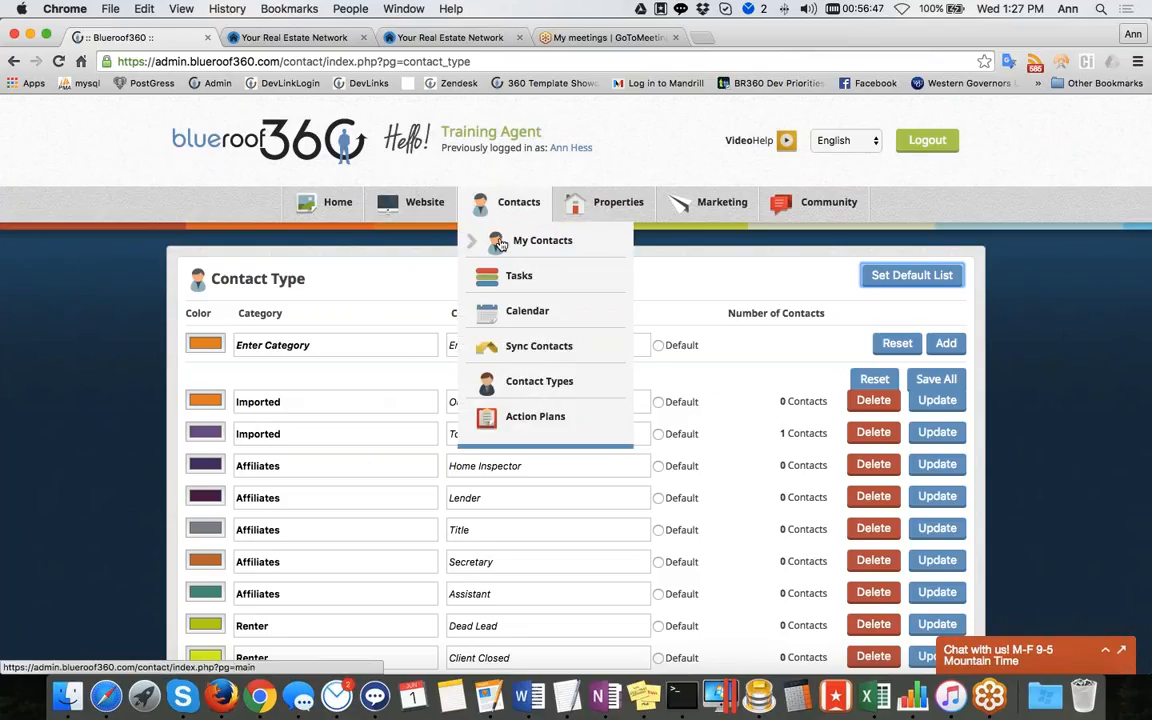
left_click(489, 240)
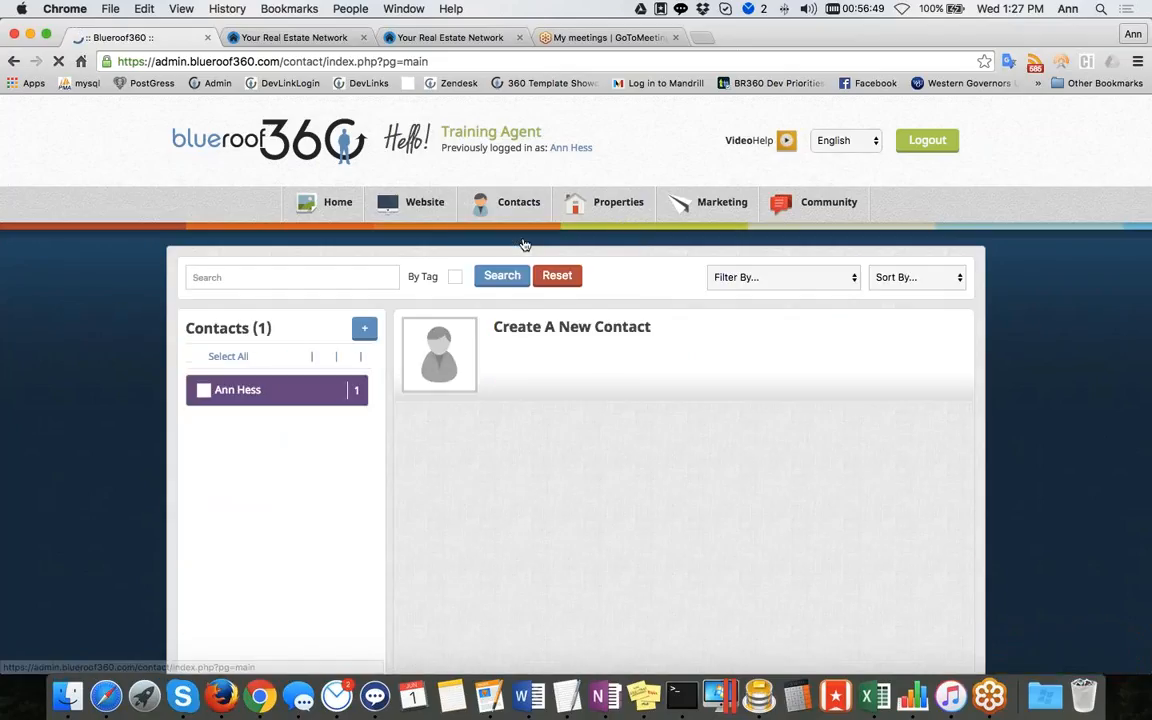
left_click(297, 392)
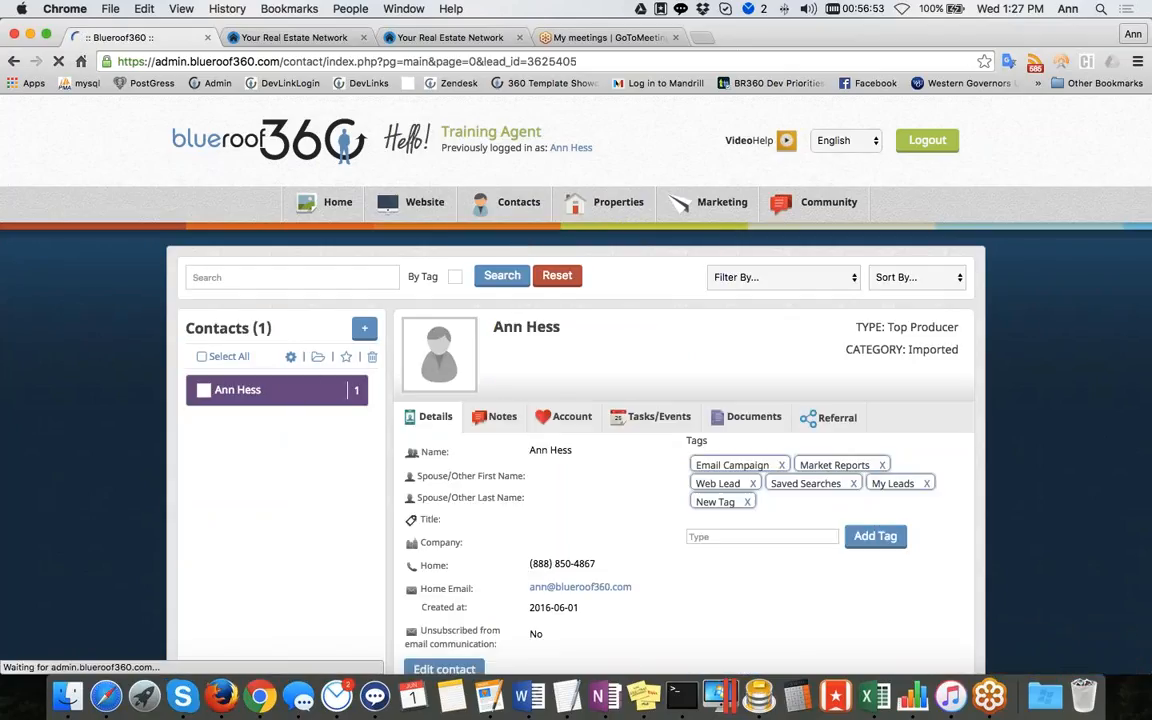
scroll(667, 480, "down", 3)
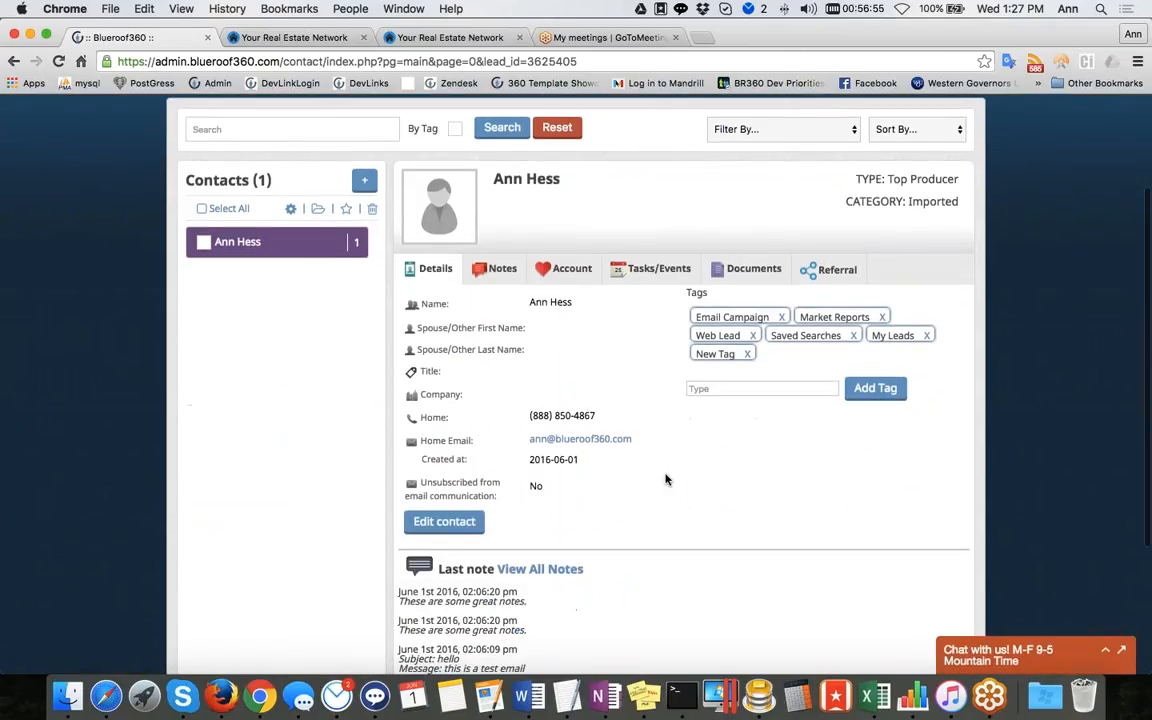
left_click(444, 521)
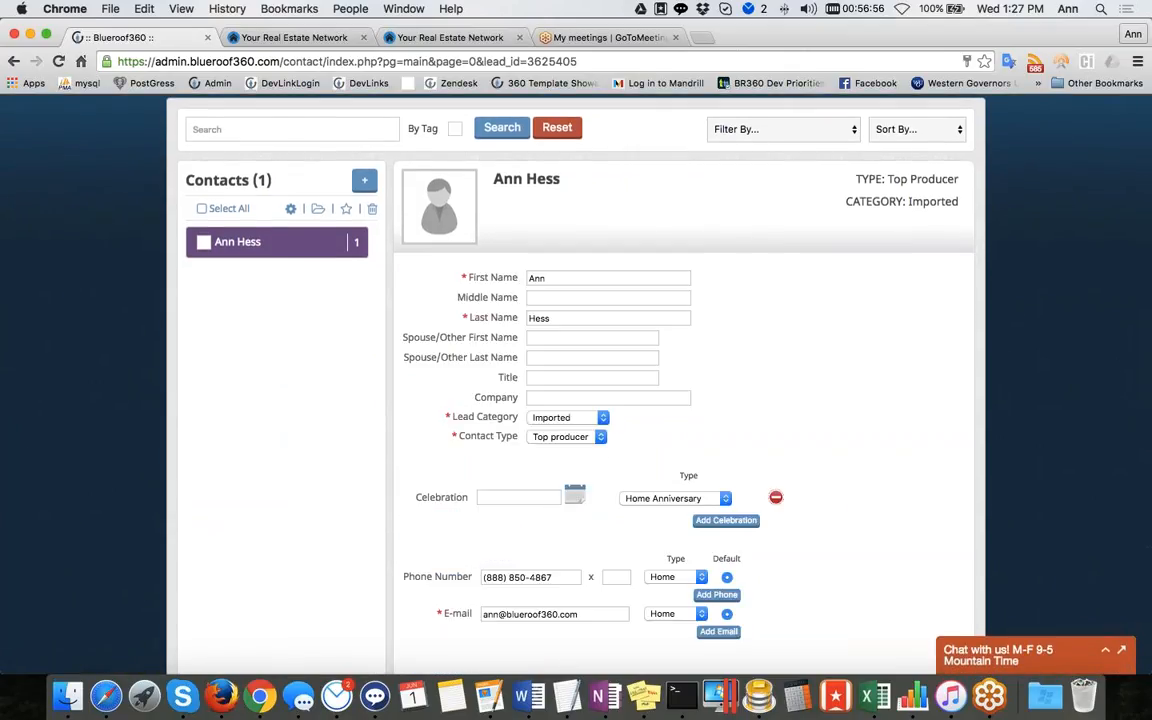
left_click(601, 434)
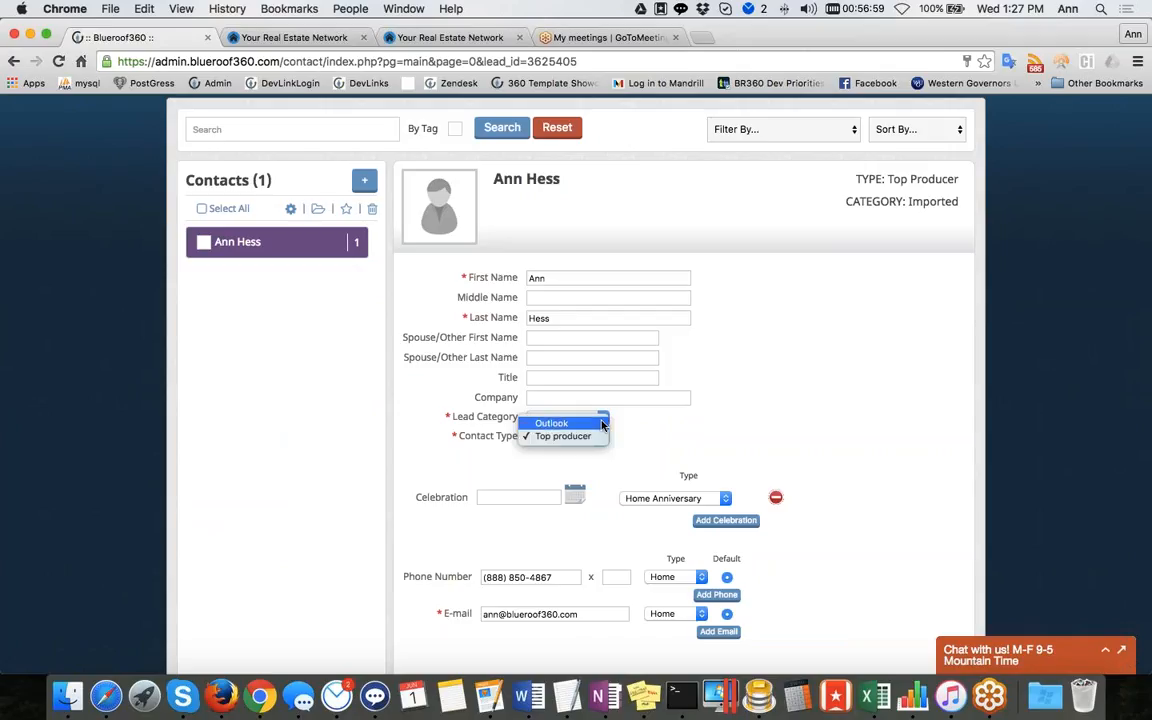
left_click(597, 423)
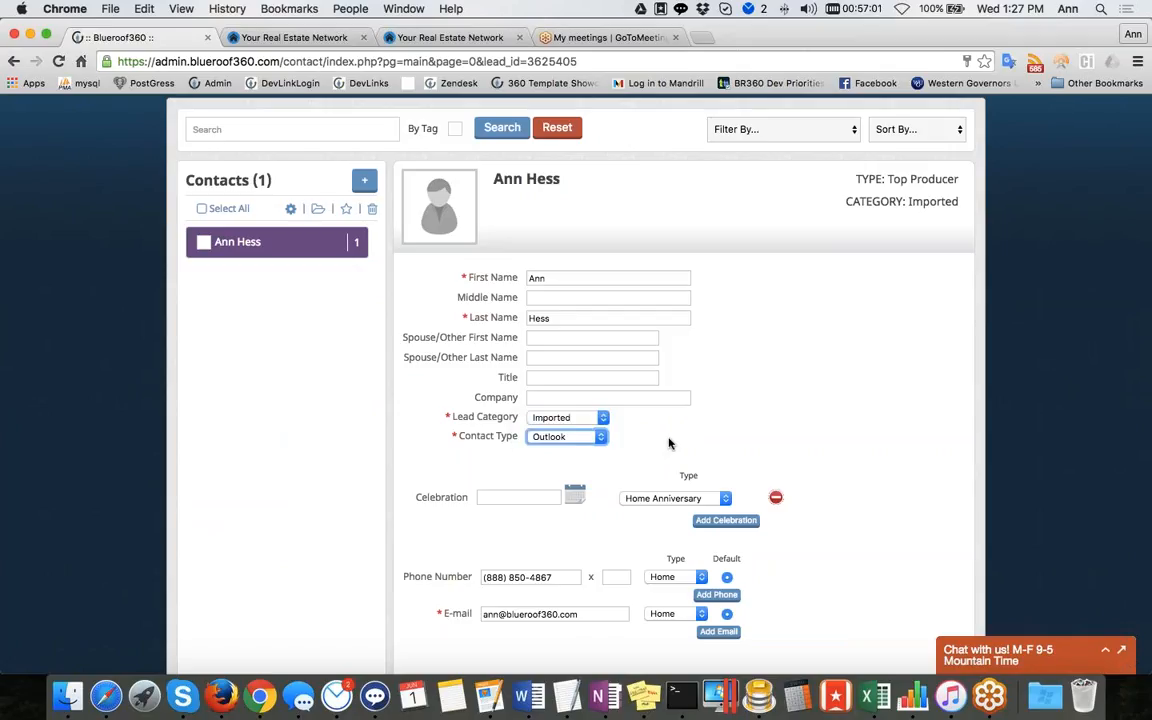
Open Contact Types and delete the Renter category's Hot contact type
scroll(671, 443, "up", 2)
mouse_move(519, 156)
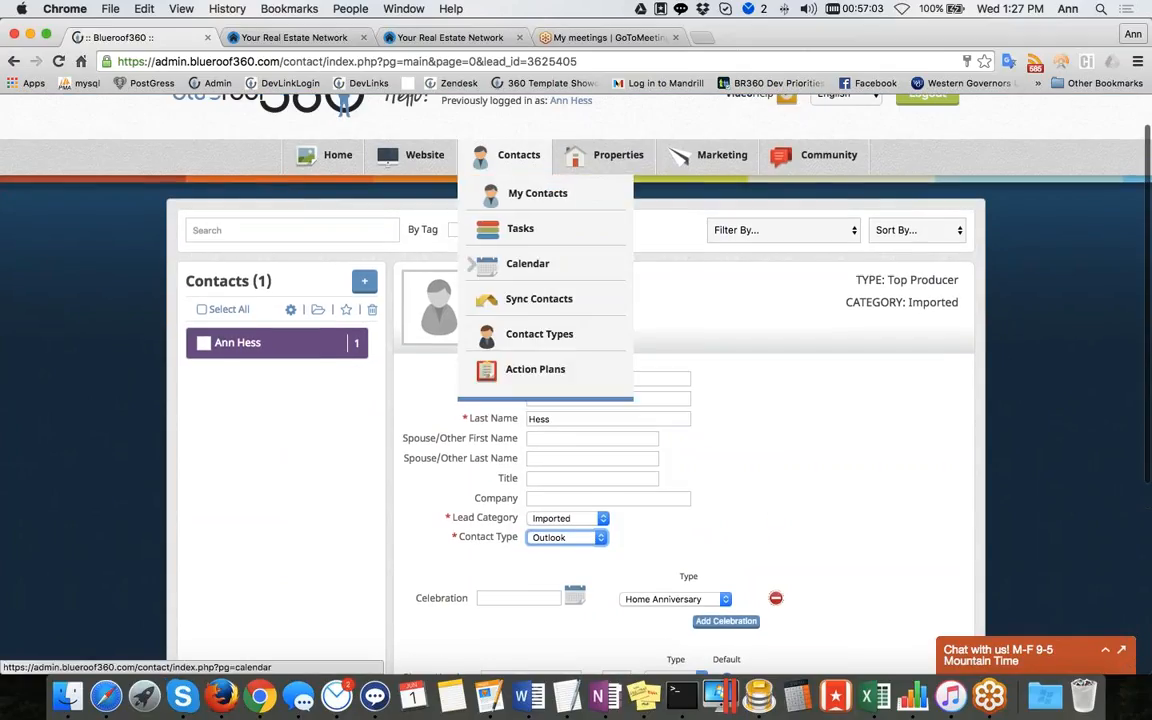
left_click(543, 336)
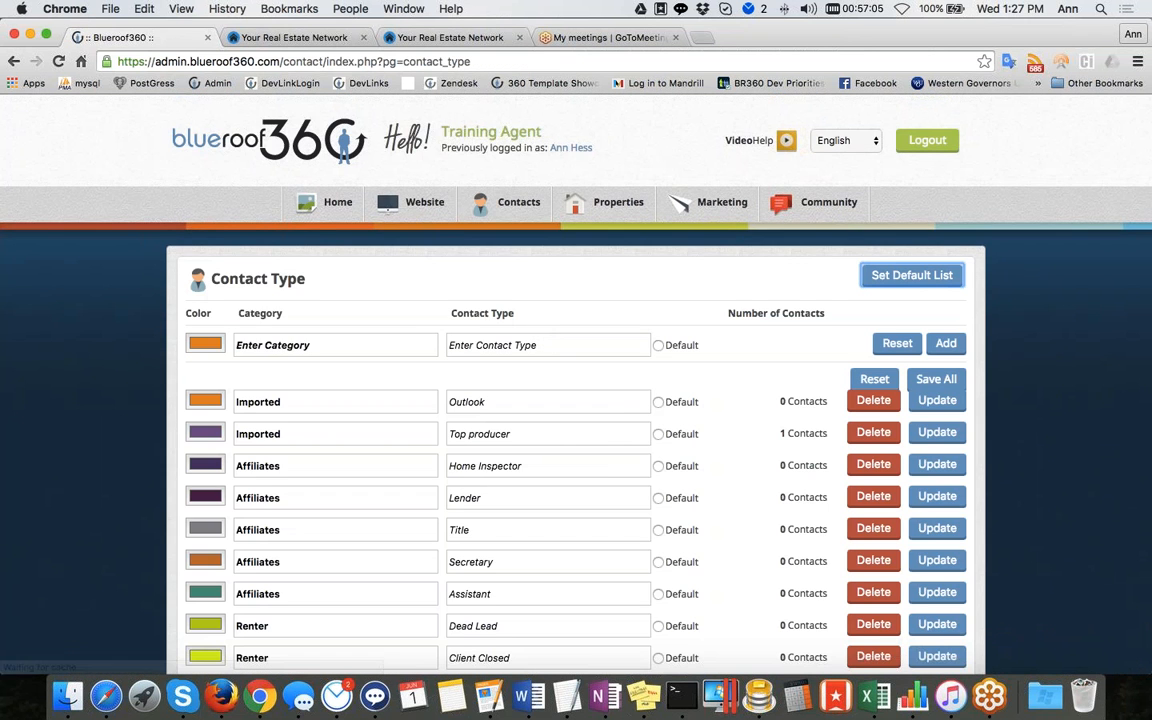
scroll(554, 438, "down", 10)
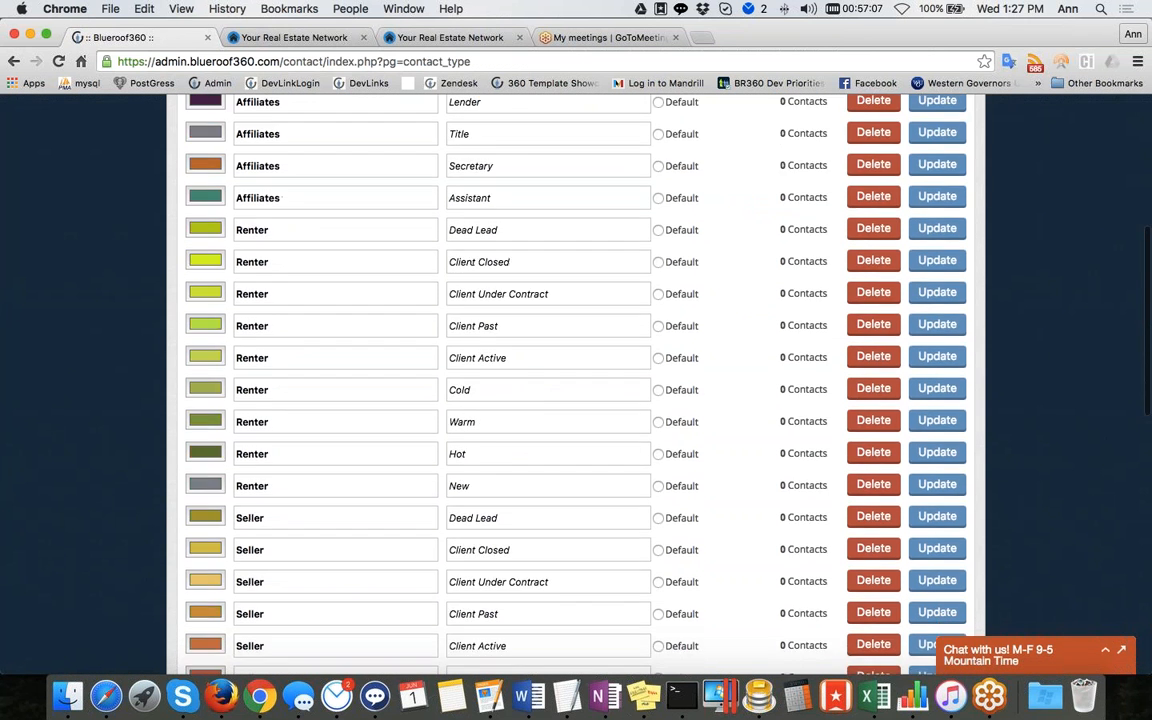
left_click(866, 401)
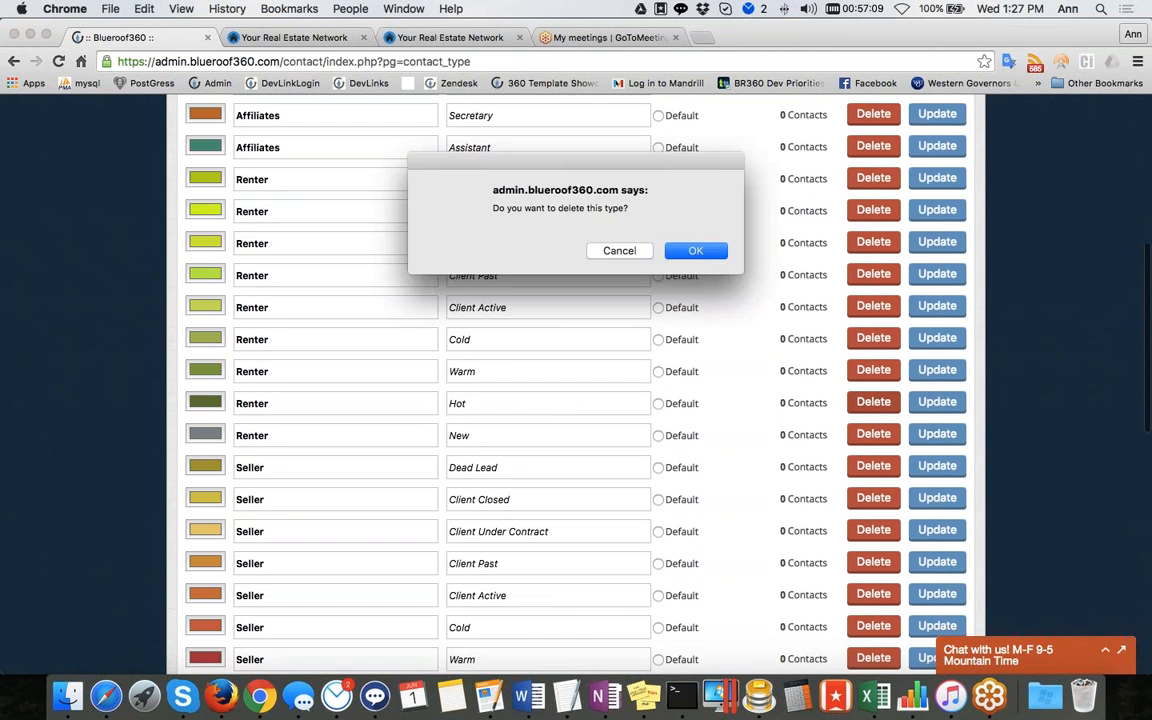
key("Return")
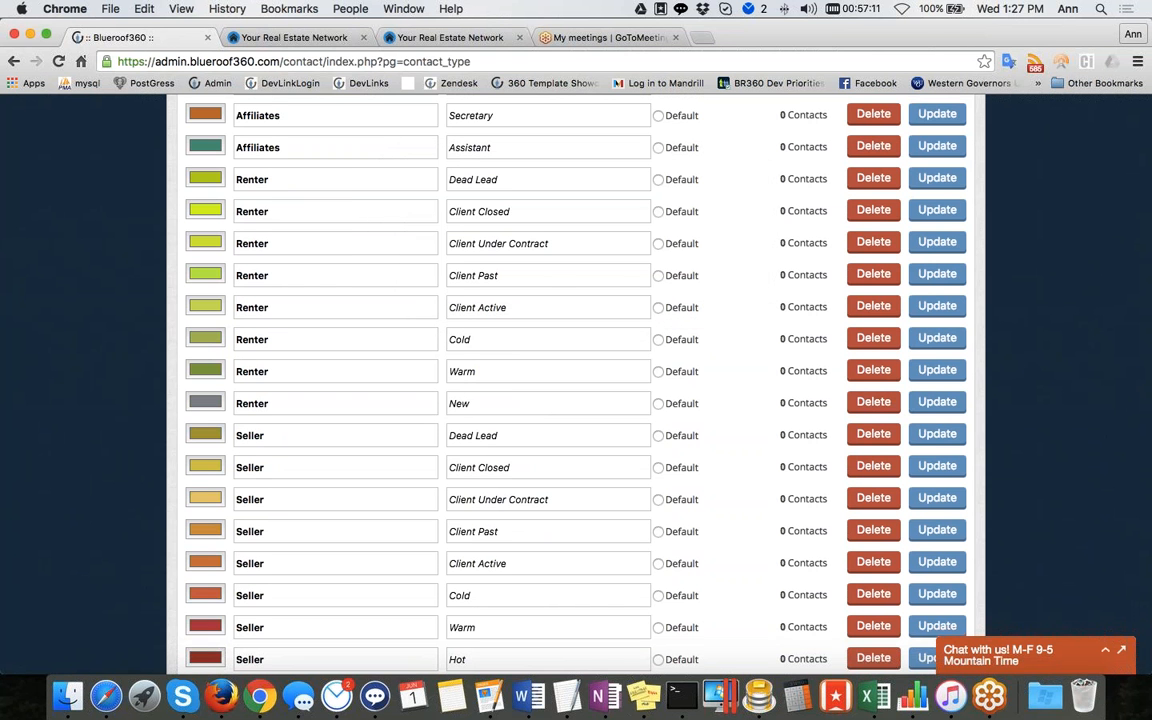
Open Action Plans and add a new action plan named Sellers
scroll(576, 384, "down", 6)
scroll(576, 384, "up", 15)
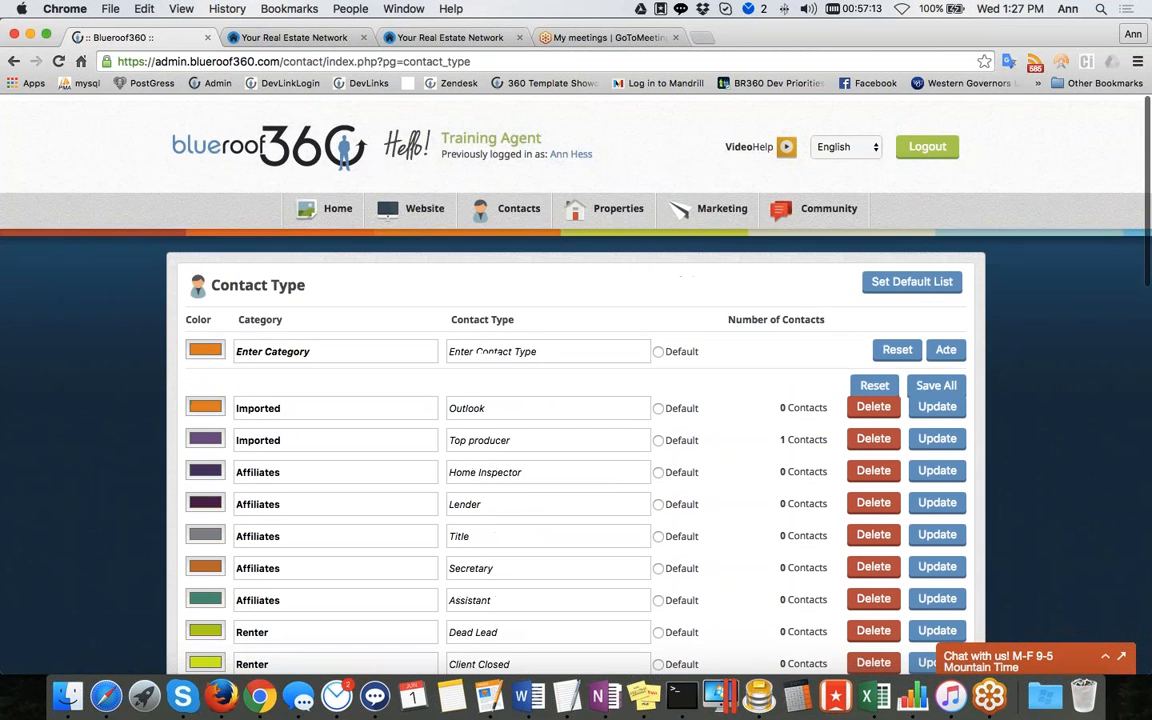
mouse_move(506, 205)
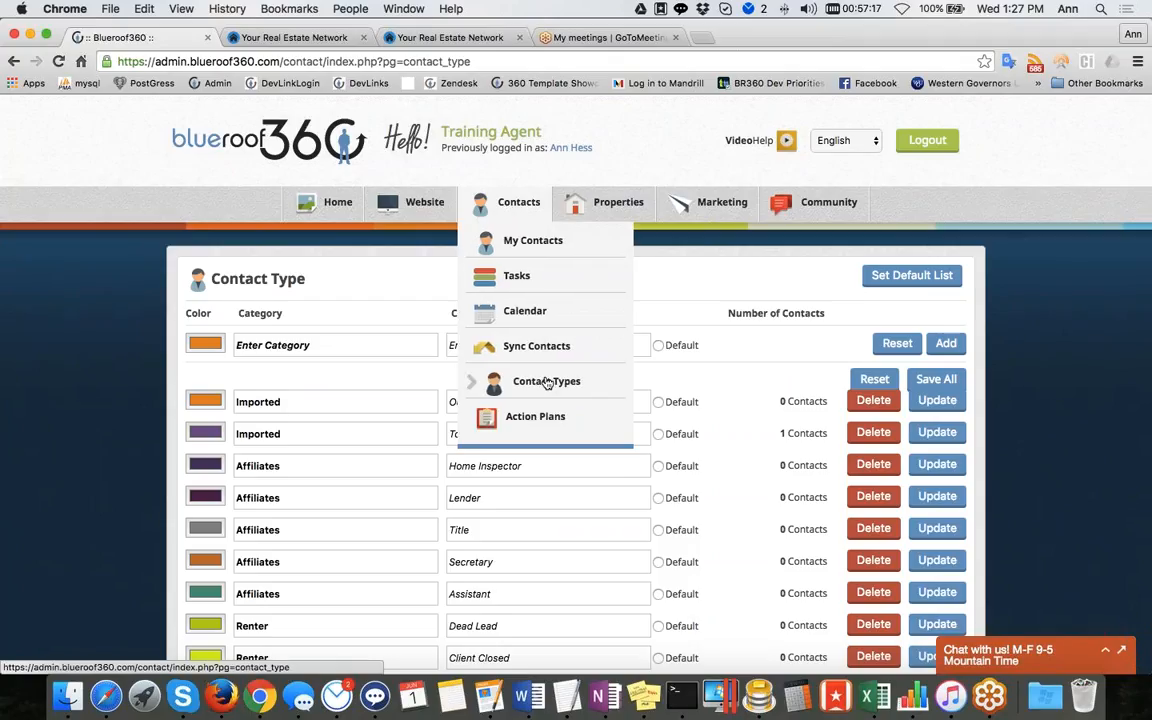
left_click(527, 418)
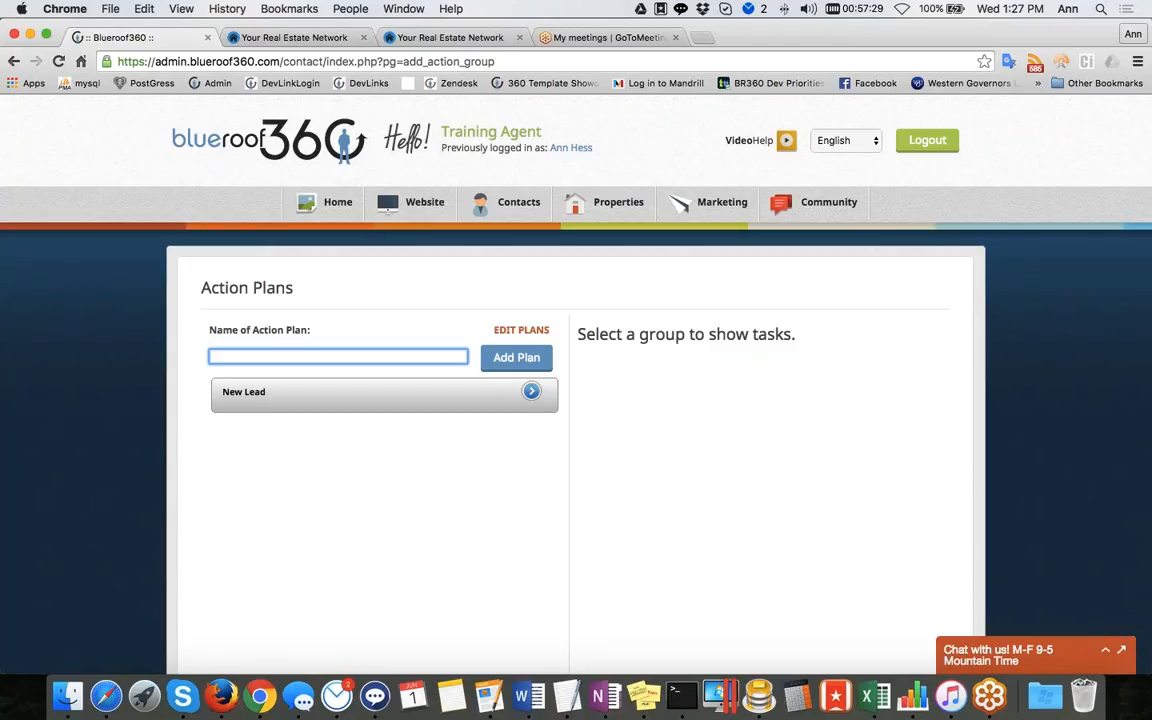
type("Sellers")
left_click(504, 358)
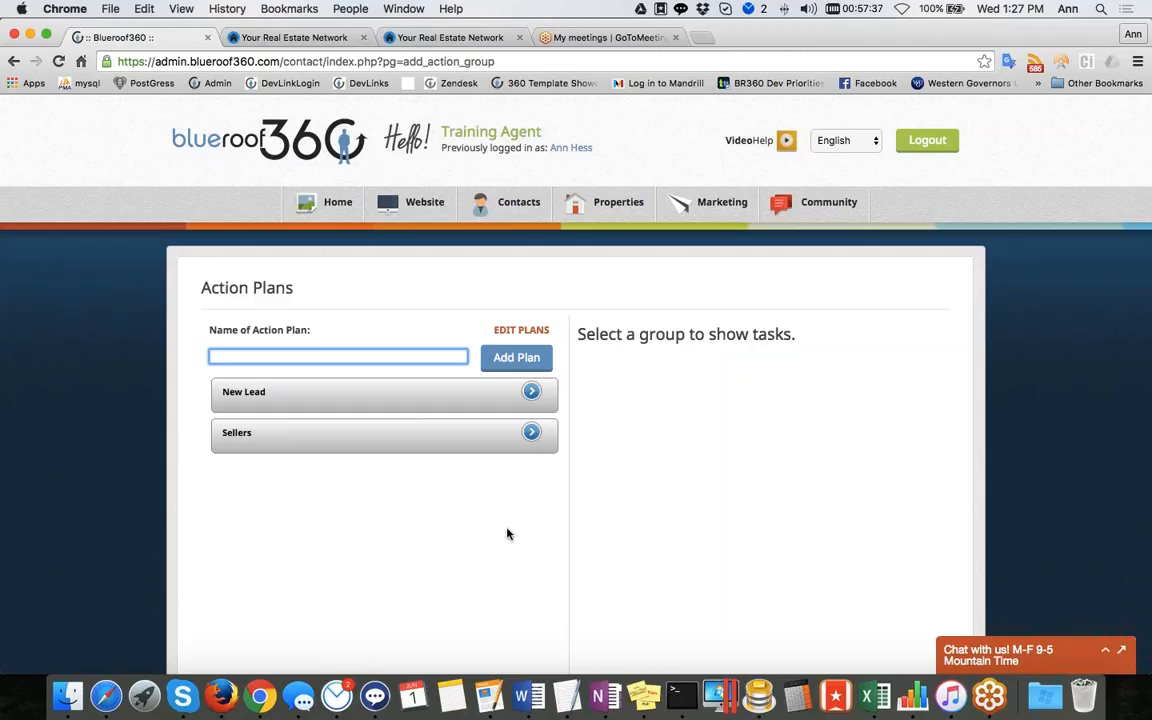
Open the Sellers plan and add a task Sign contract with 0 days to complete
left_click(285, 441)
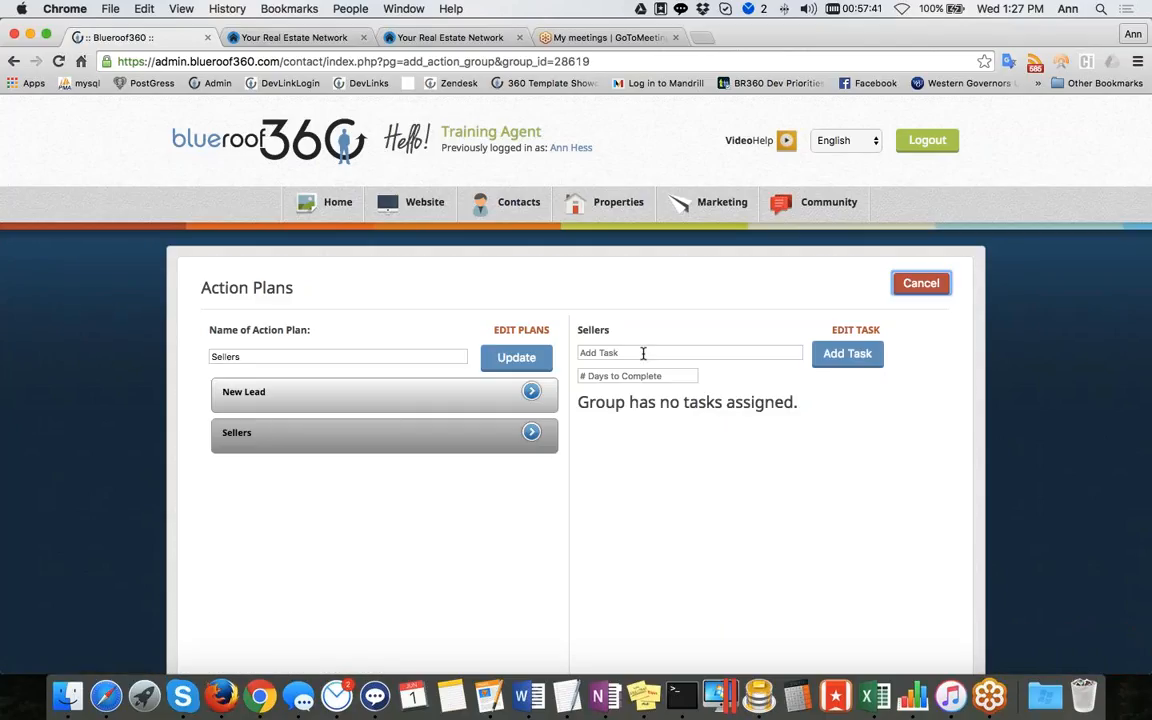
left_click(643, 353)
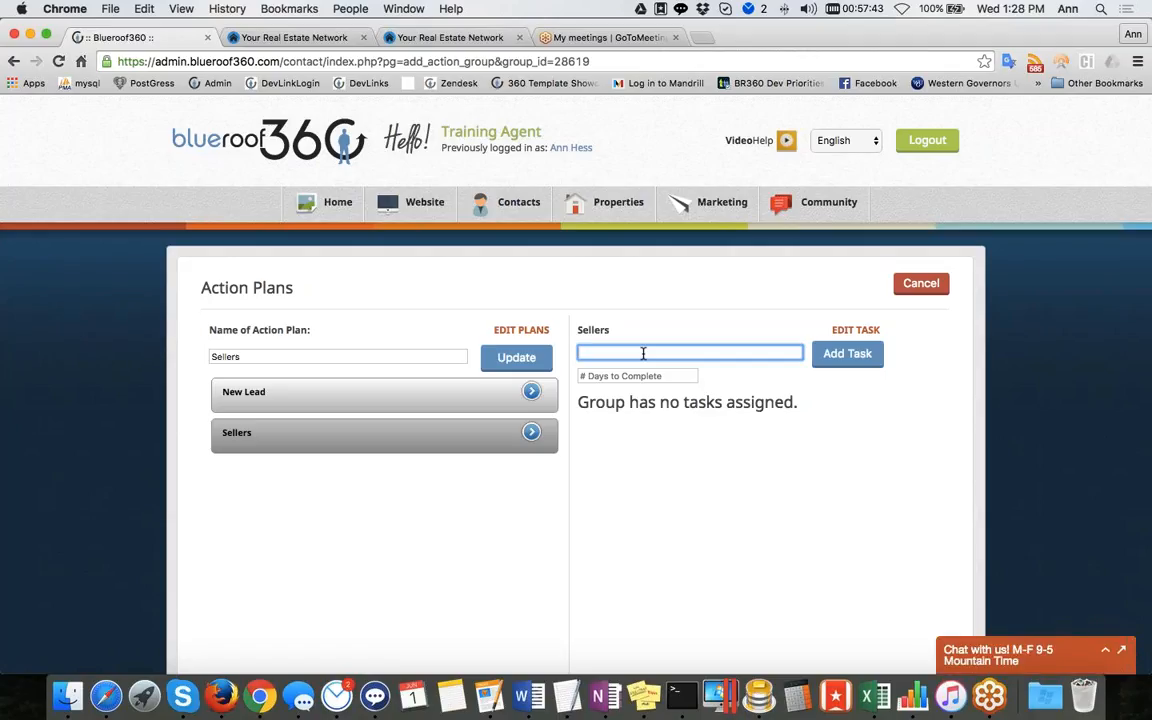
type("Sign contract")
left_click(643, 375)
type("0")
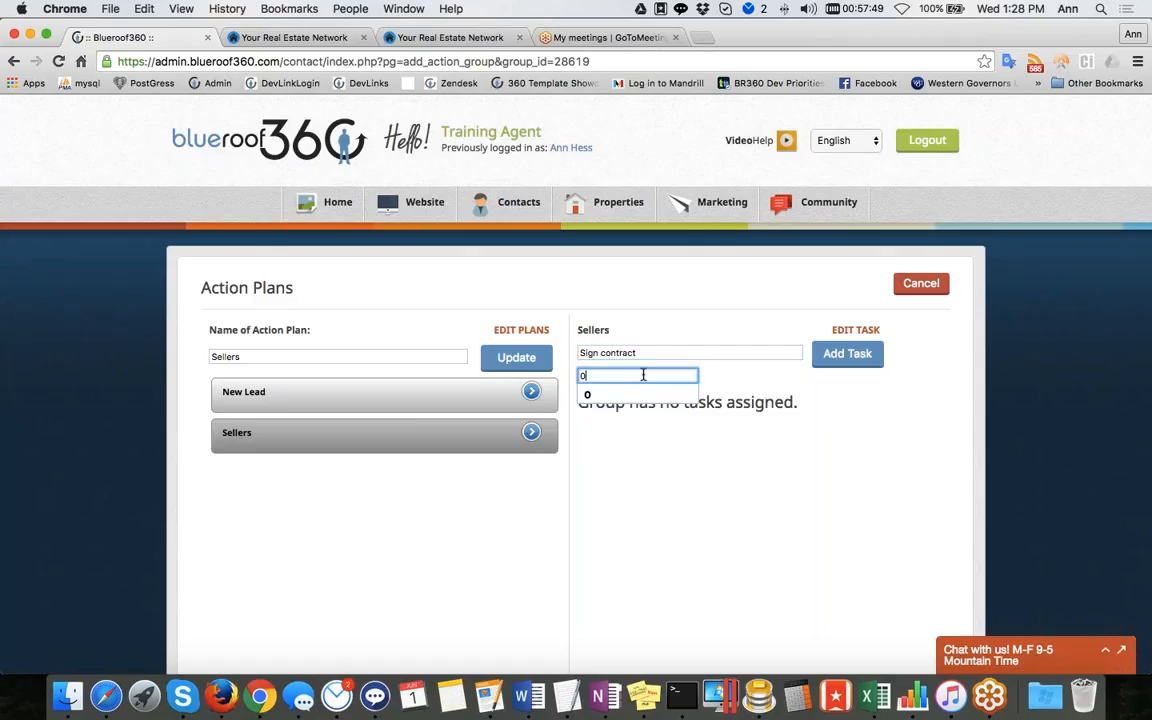
left_click(645, 394)
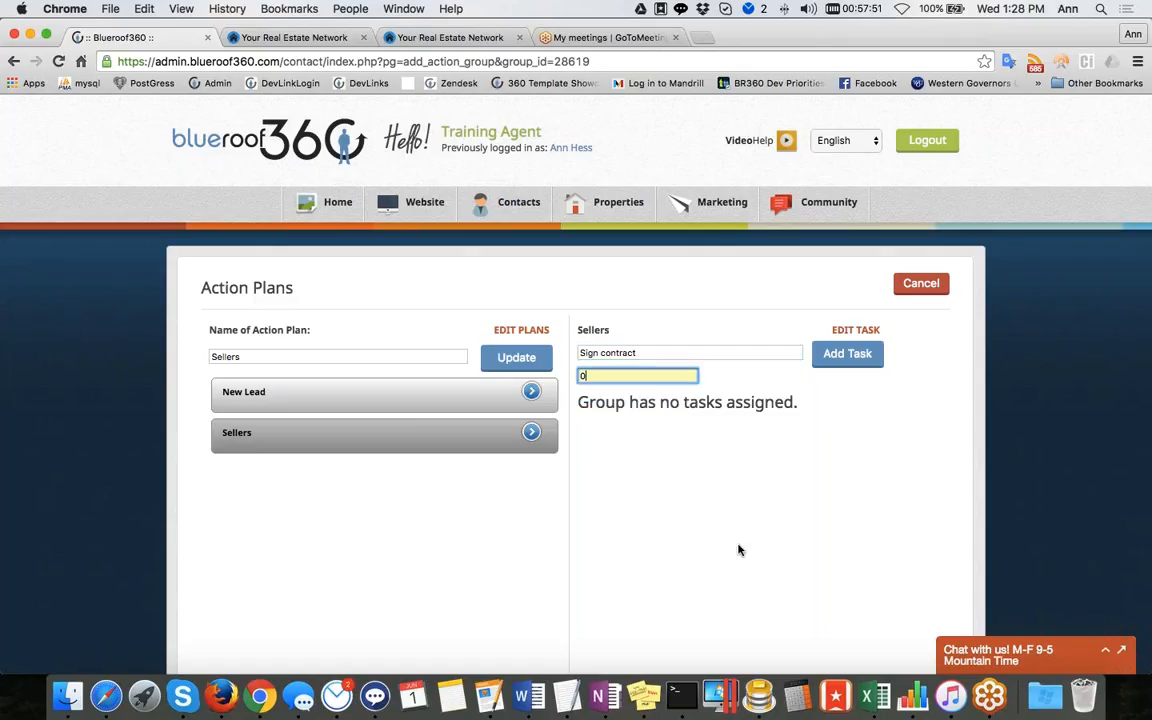
left_click(857, 356)
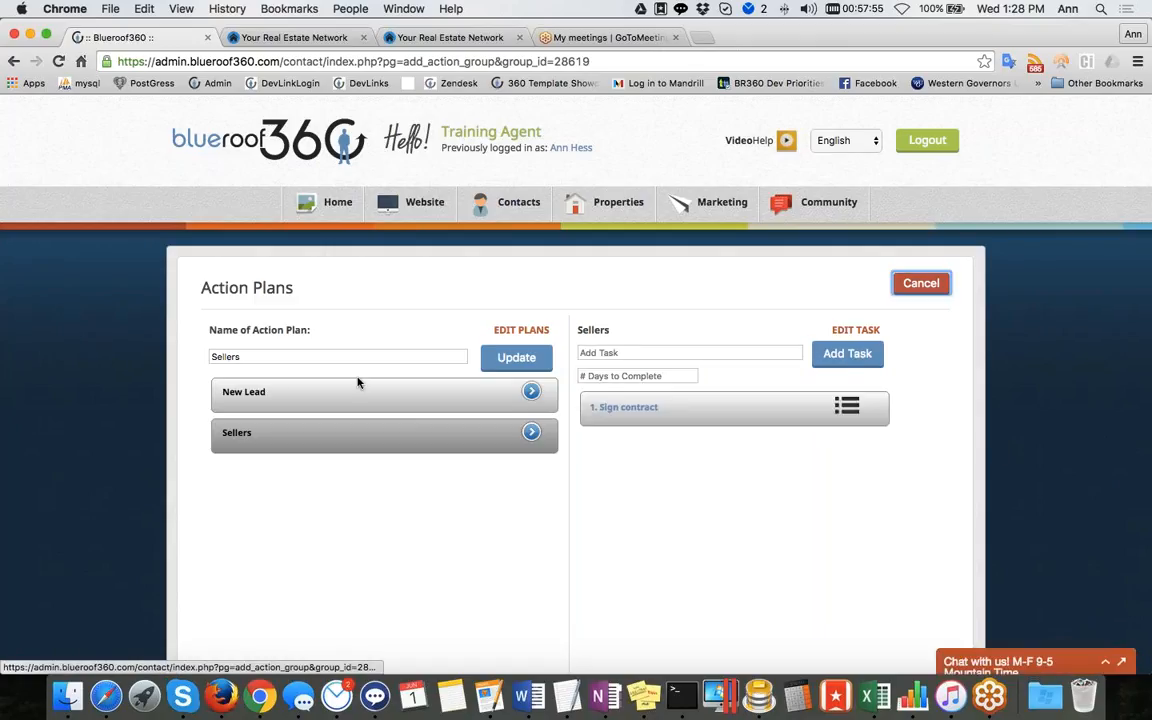
Add a second Sellers task Put up sign with 1 day to complete
left_click(610, 352)
type("Put up sign")
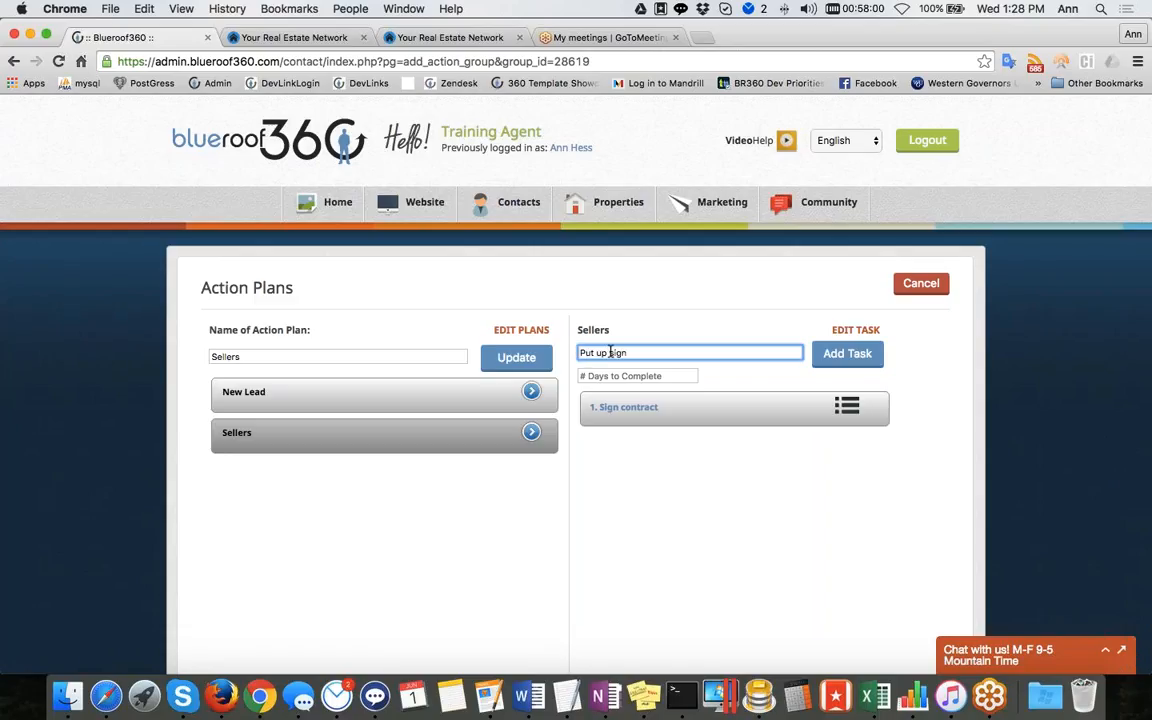
left_click(604, 374)
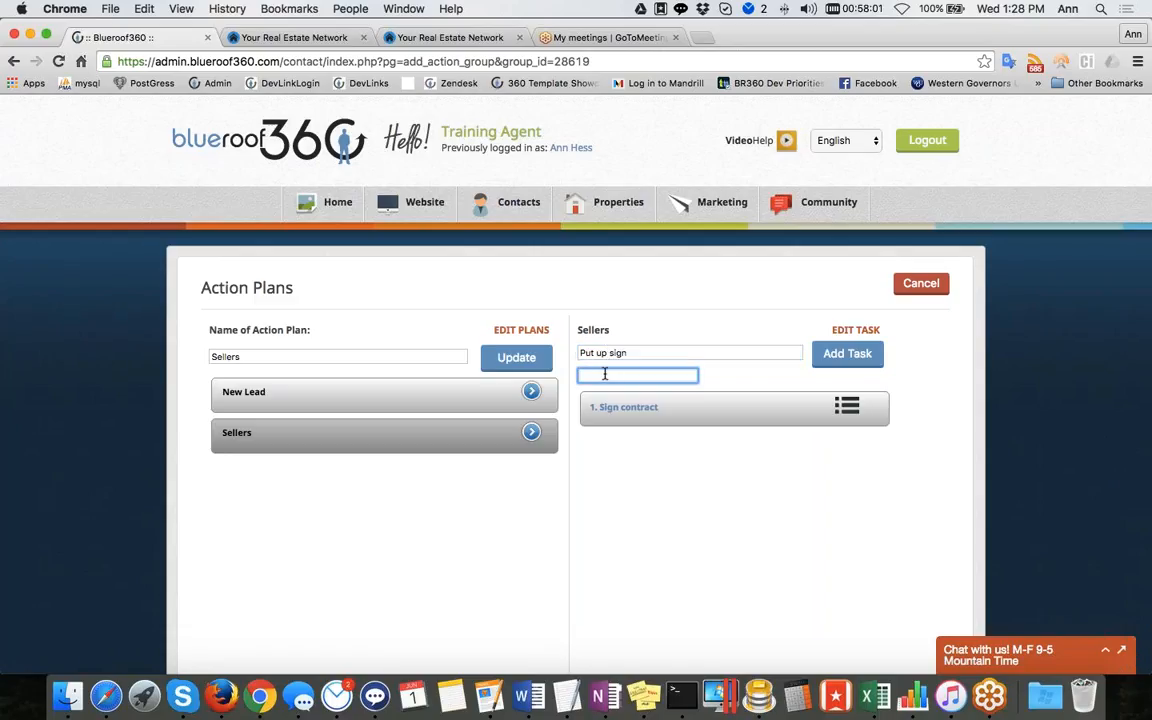
type("1")
left_click(847, 354)
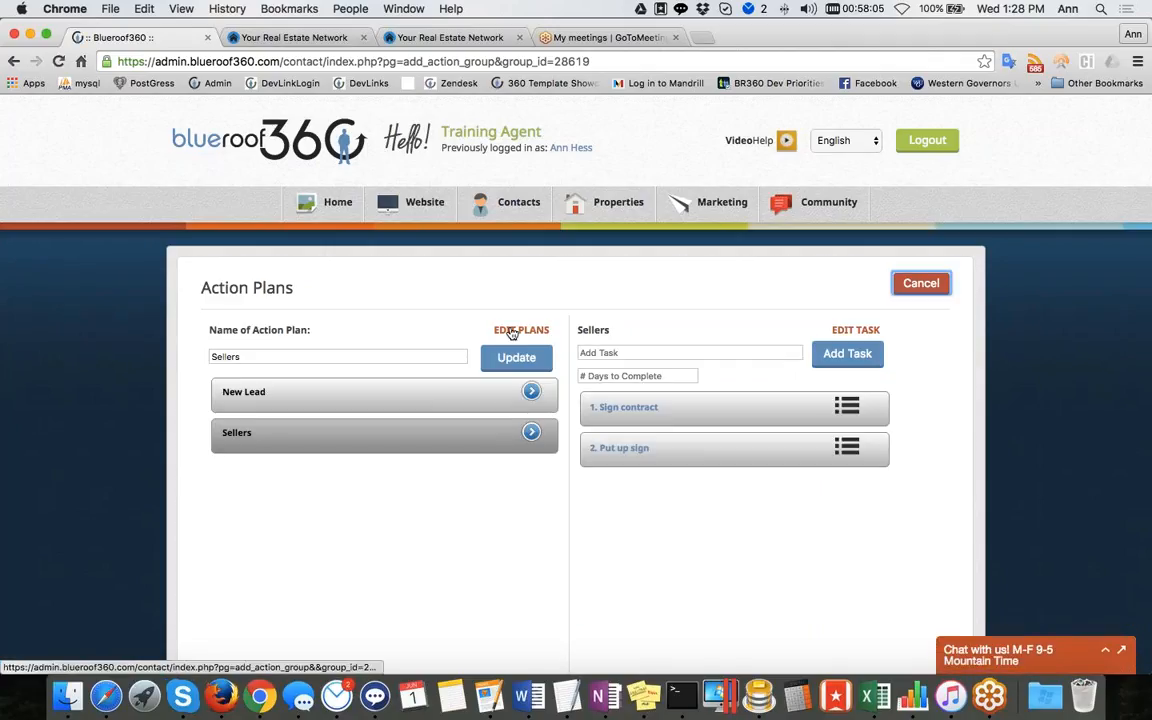
Delete the Put up sign task from the Sellers plan and close the plan editor
left_click(856, 329)
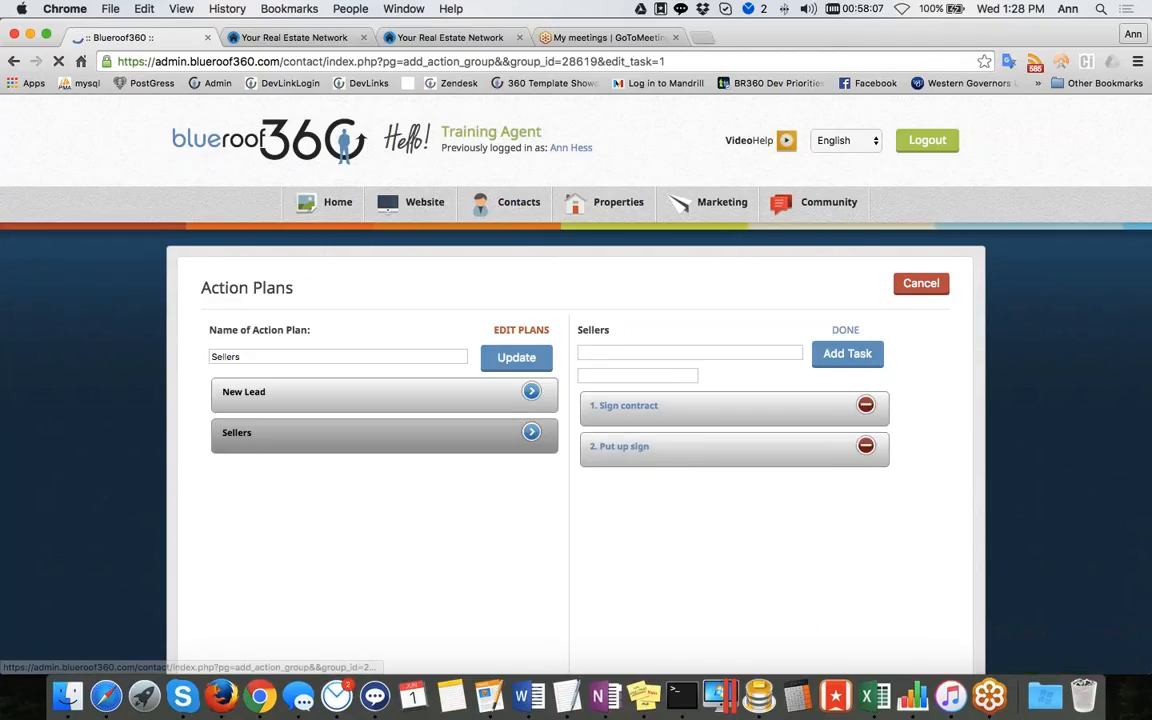
left_click(865, 446)
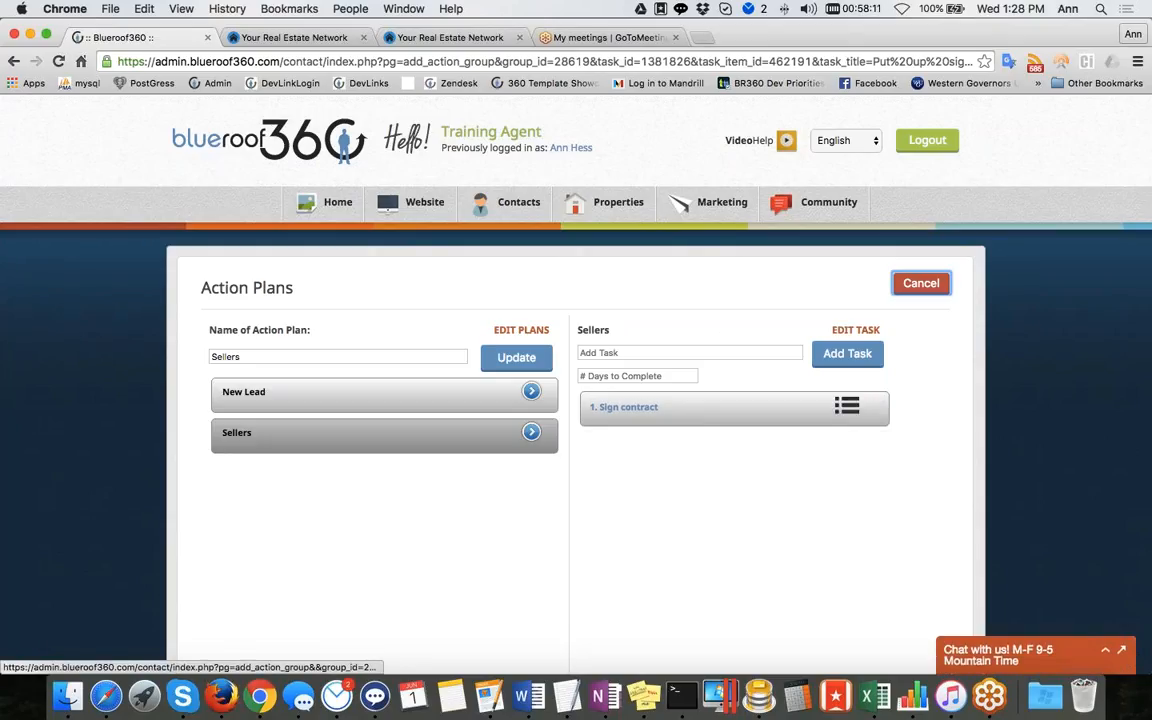
left_click(921, 283)
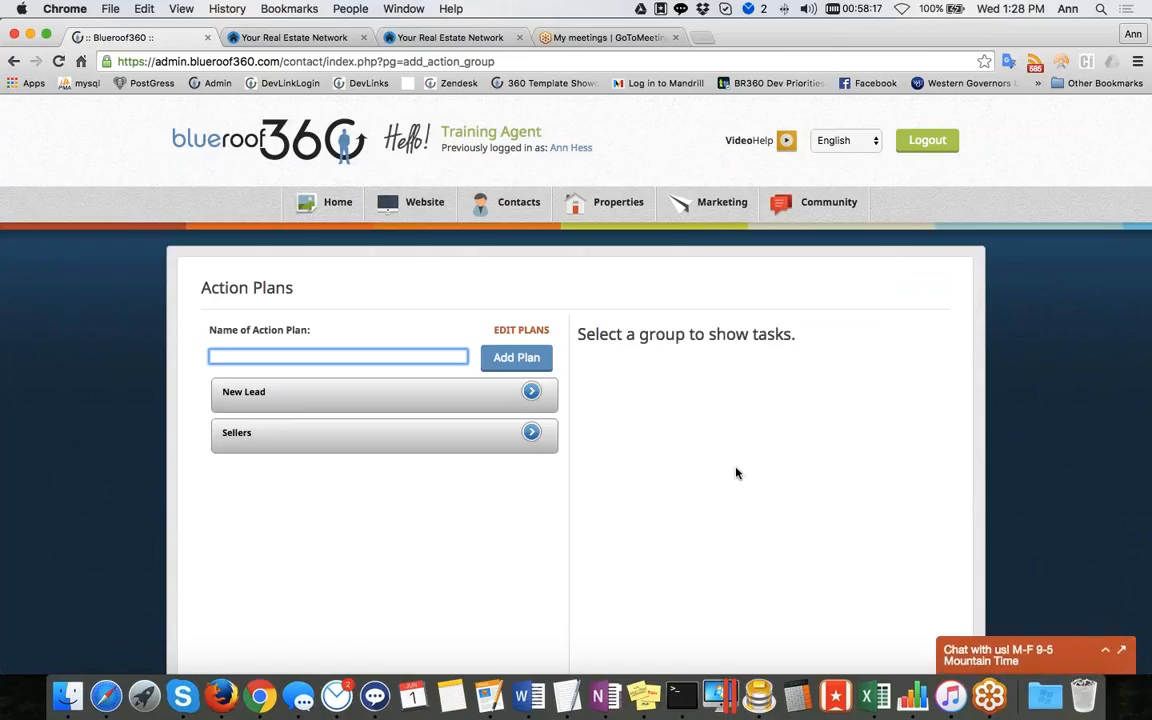
Visit the dashboard home page and then open My Contacts
mouse_move(515, 205)
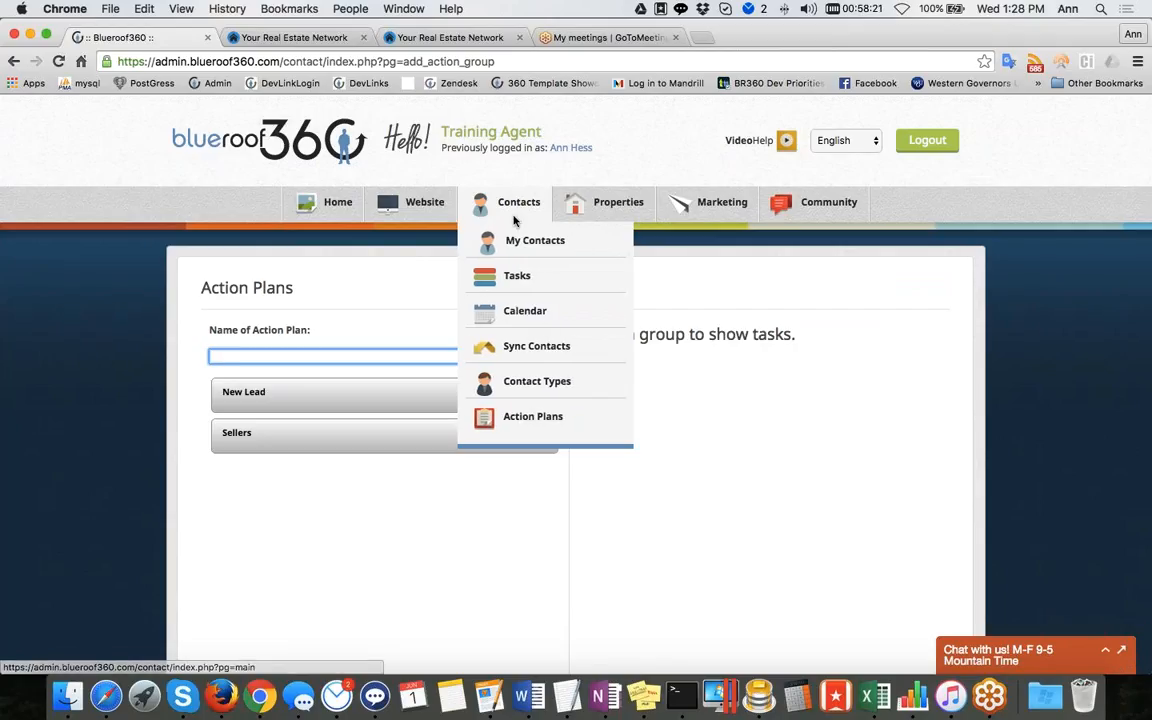
left_click(330, 202)
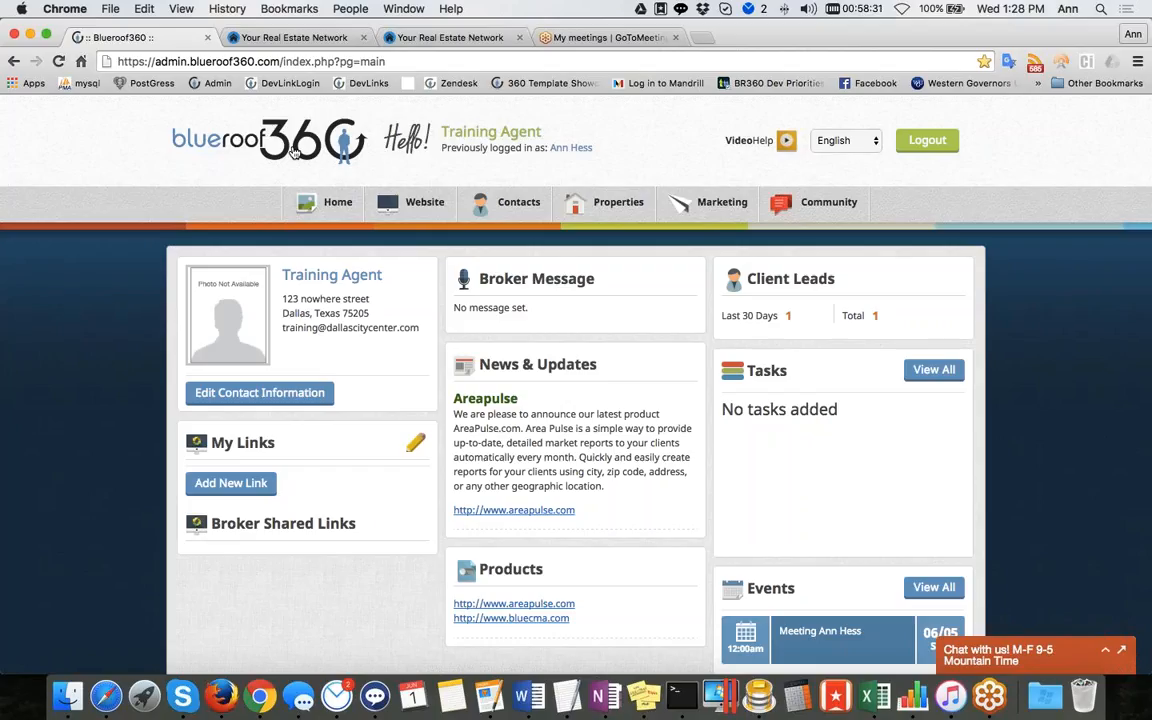
mouse_move(519, 205)
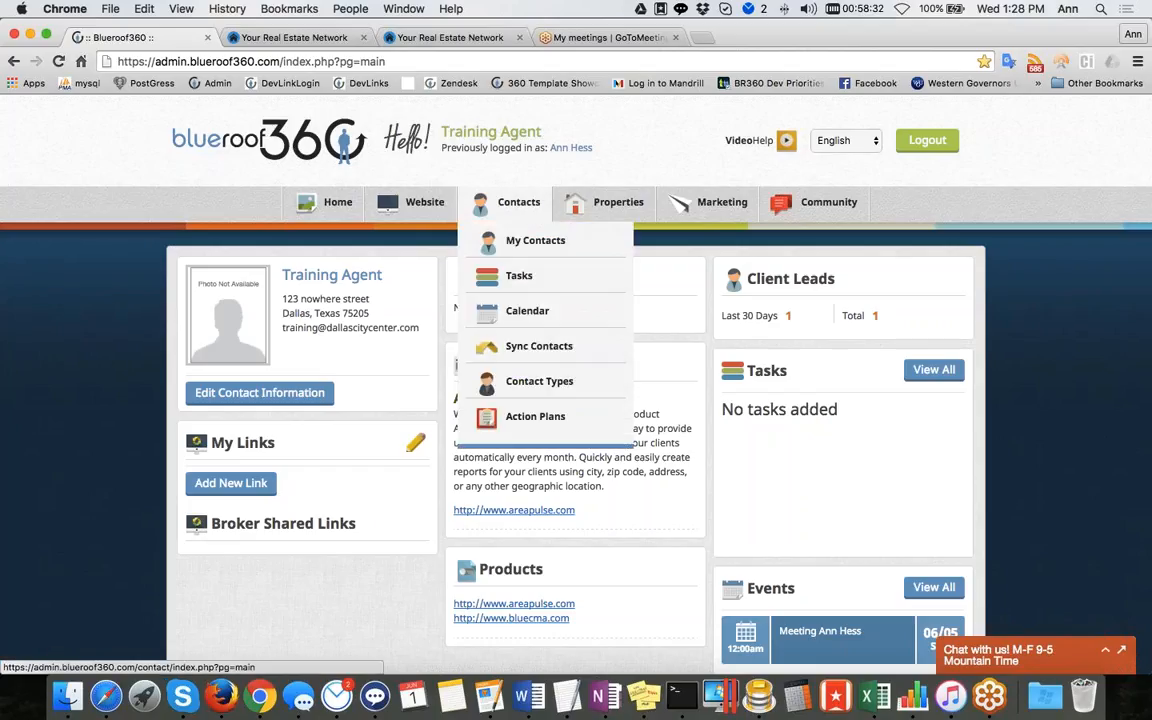
left_click(542, 243)
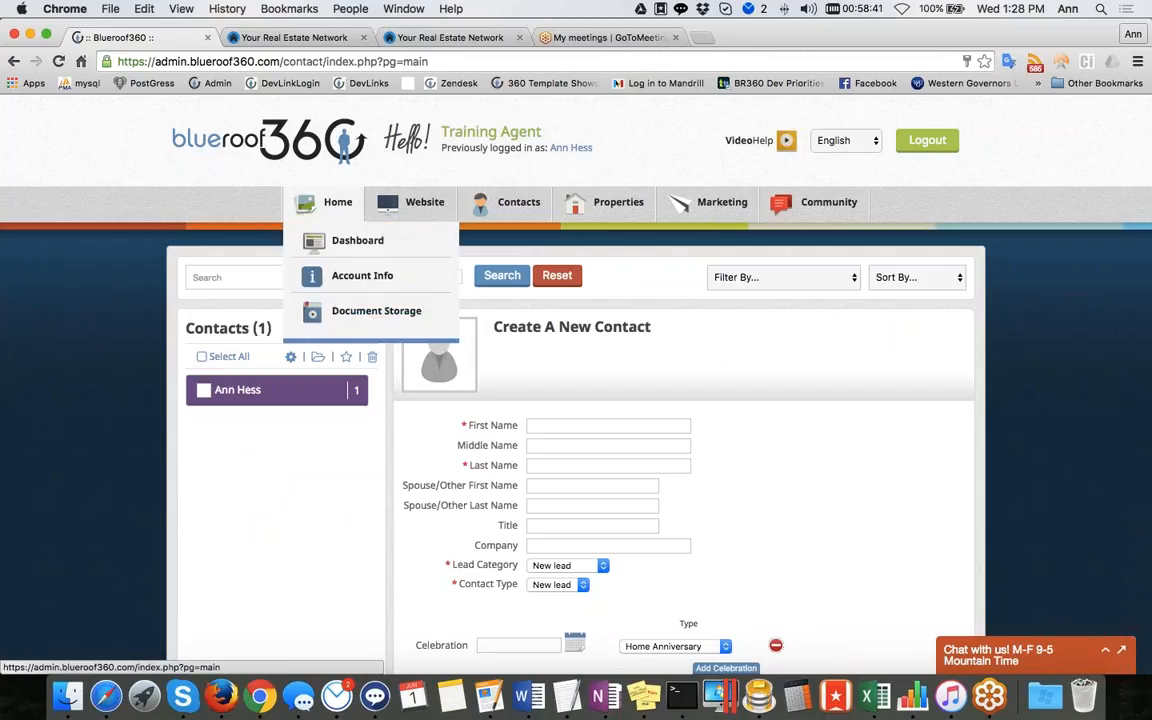
Open the contact's details, scroll through them, and return to the dashboard home page
left_click(332, 203)
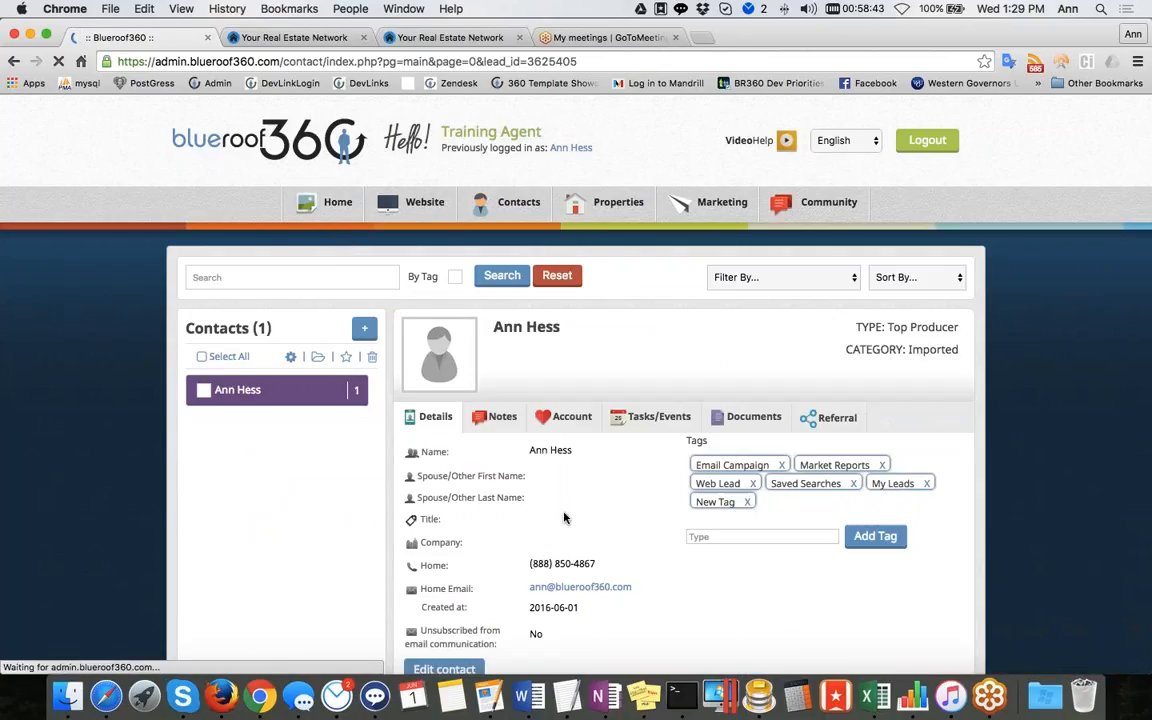
scroll(563, 517, "down", 5)
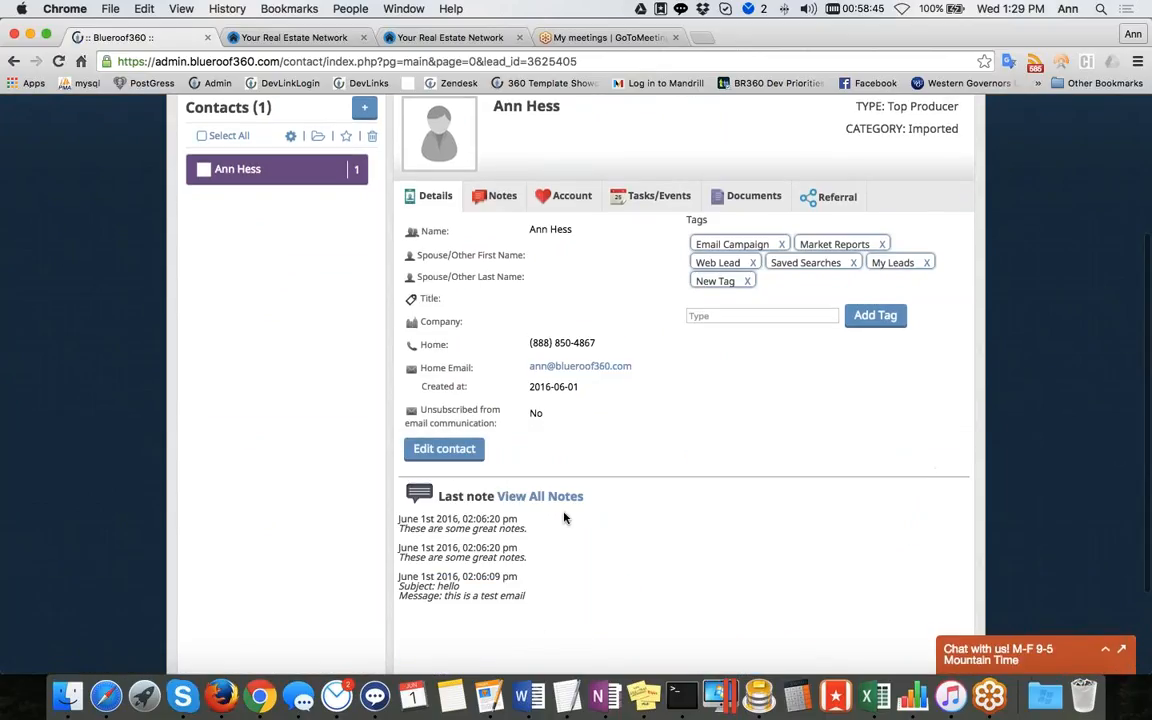
scroll(563, 517, "up", 4)
mouse_move(350, 175)
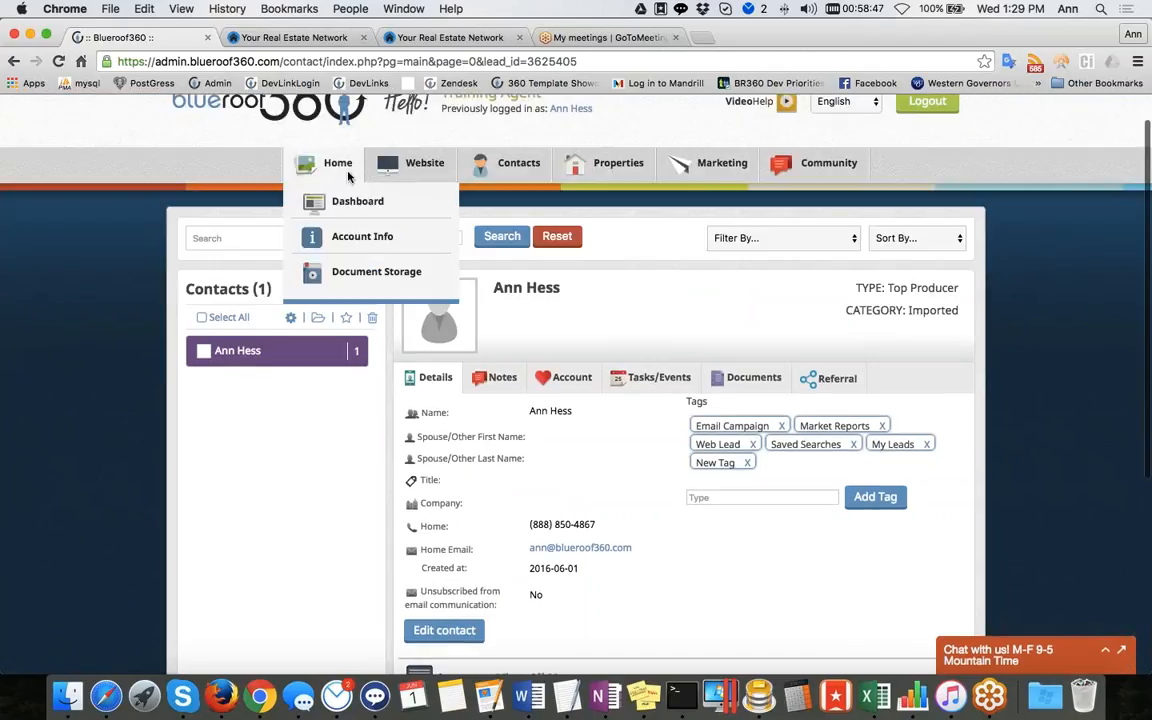
left_click(316, 198)
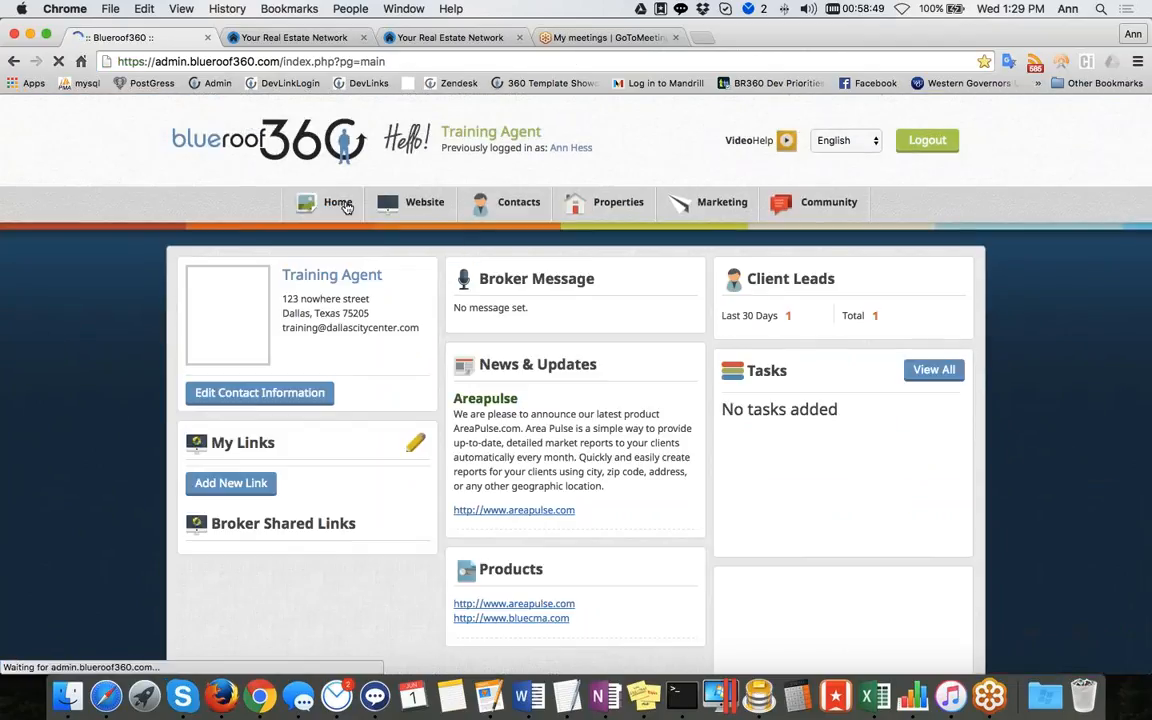
Visit the Document Storage files library and then open My Contacts
mouse_move(343, 205)
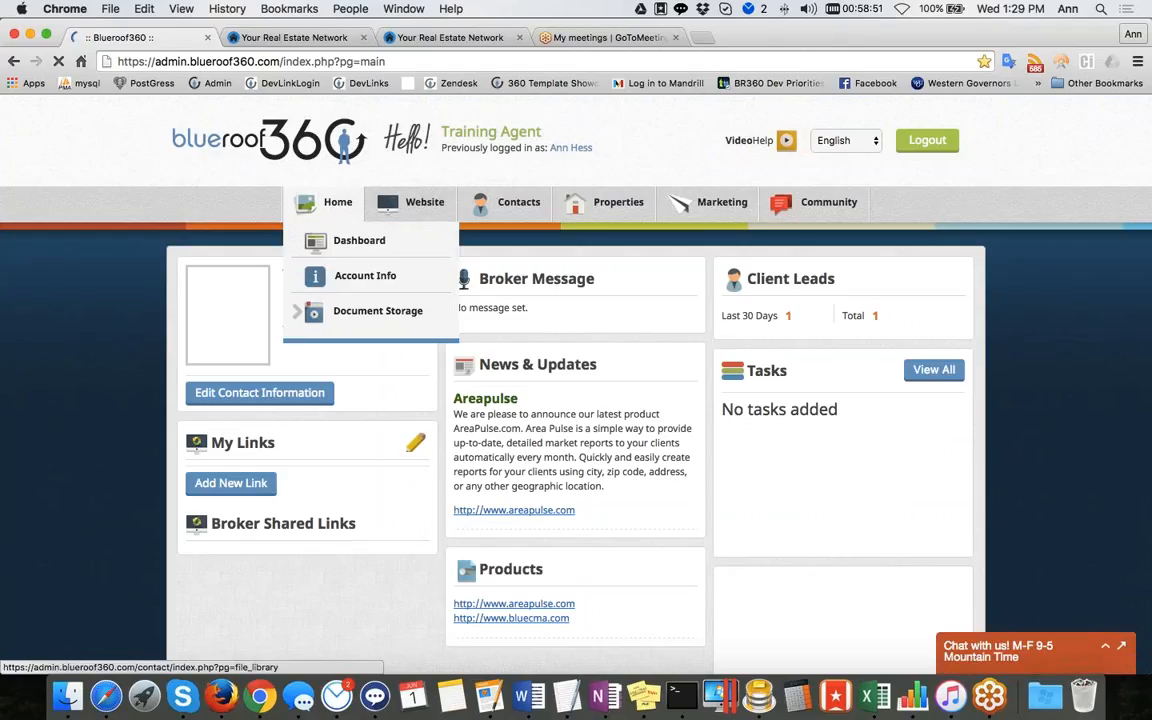
left_click(303, 311)
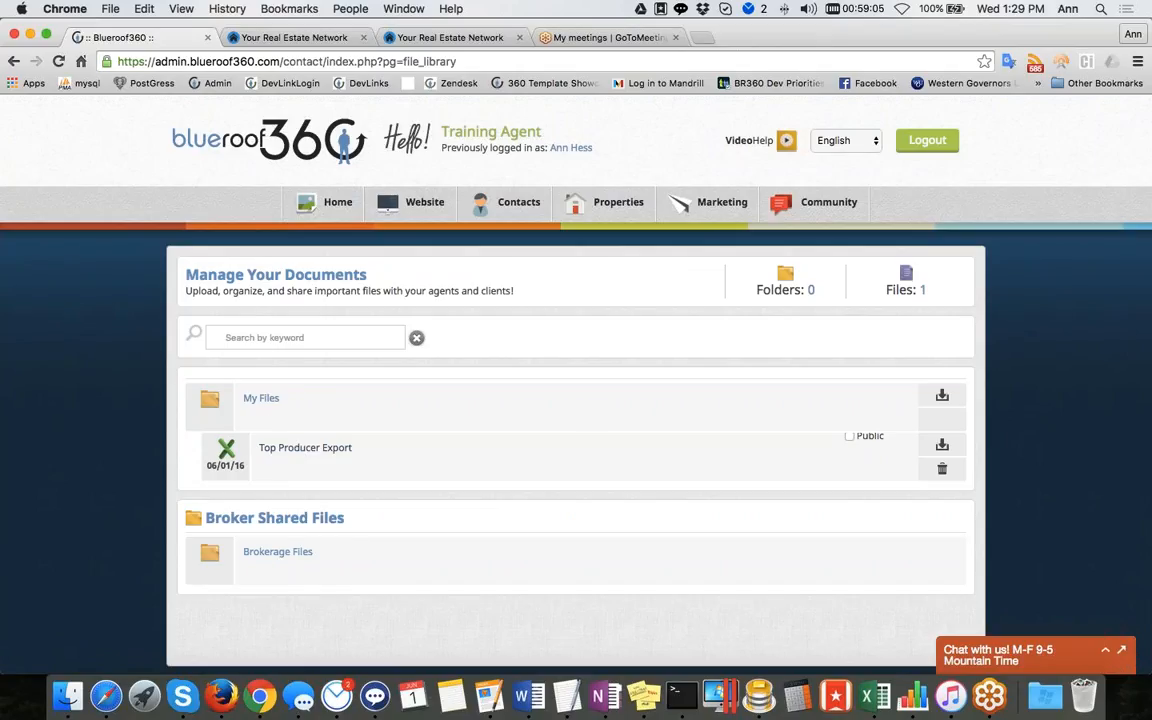
mouse_move(514, 211)
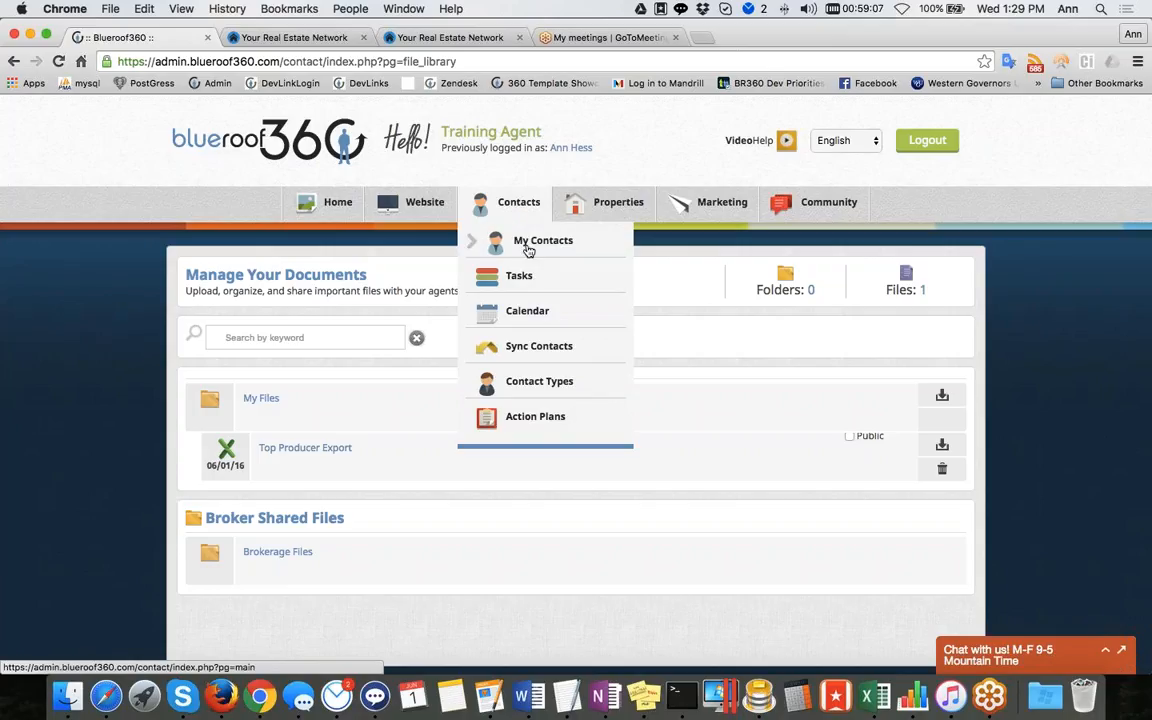
left_click(528, 249)
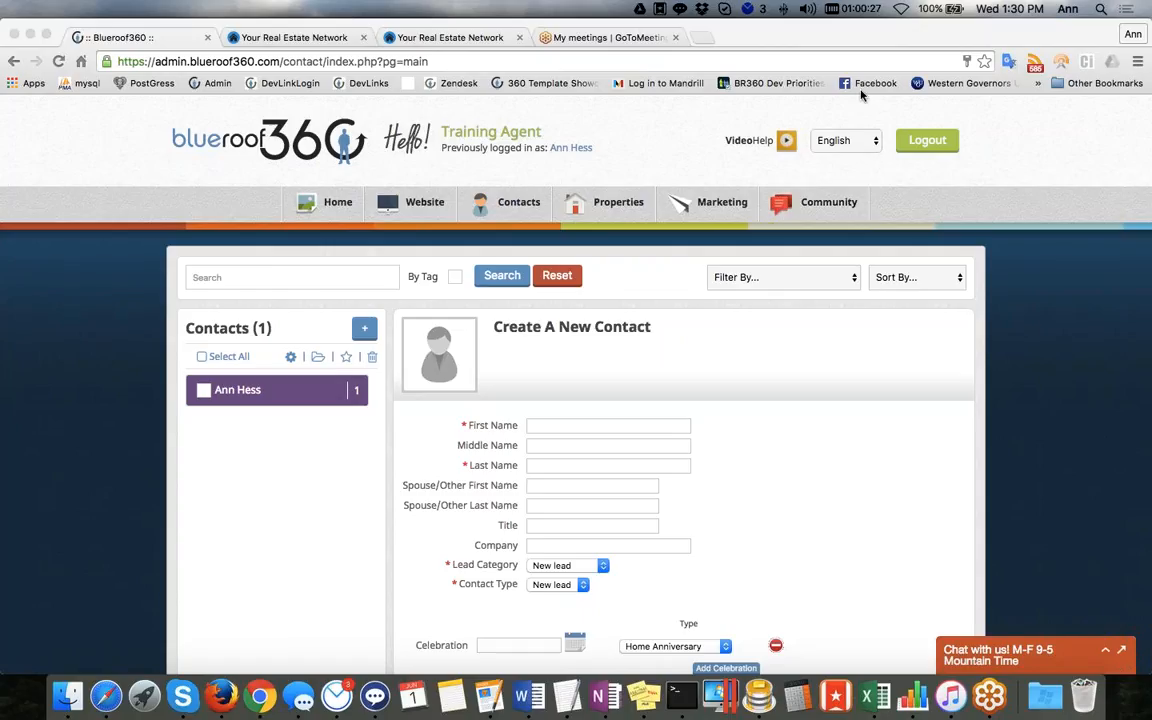
left_click(1105, 652)
left_click(1105, 652)
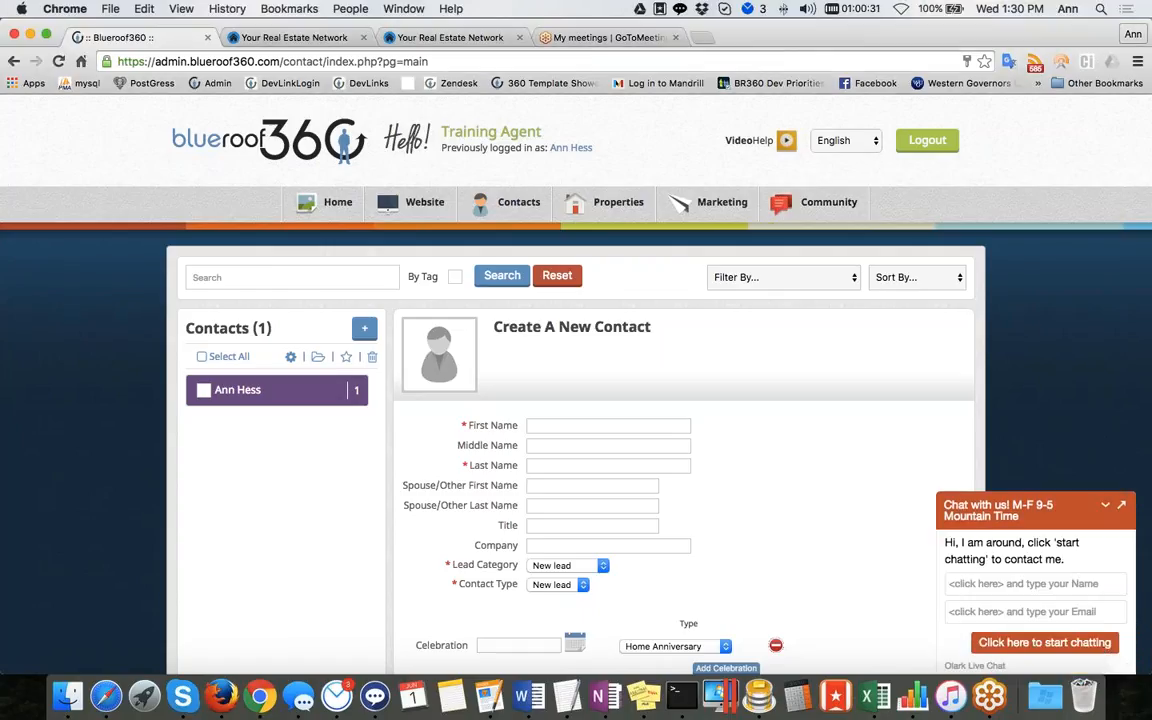
left_click(1106, 509)
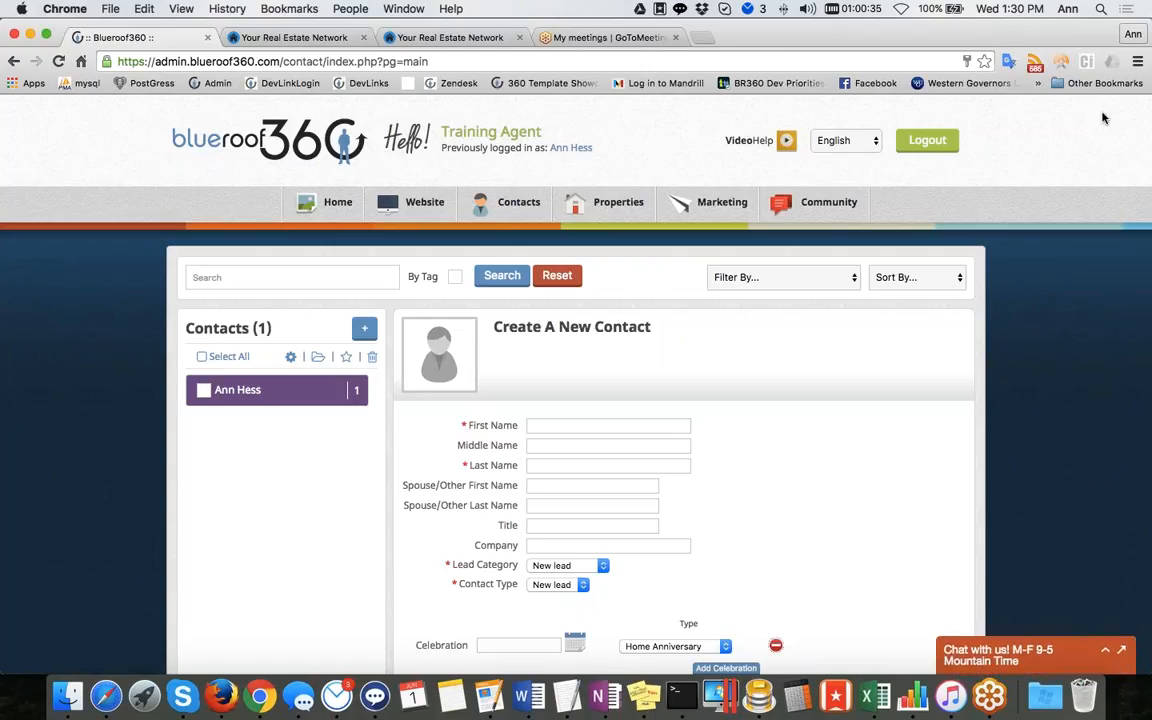
scroll(1000, 104, "down", 1)
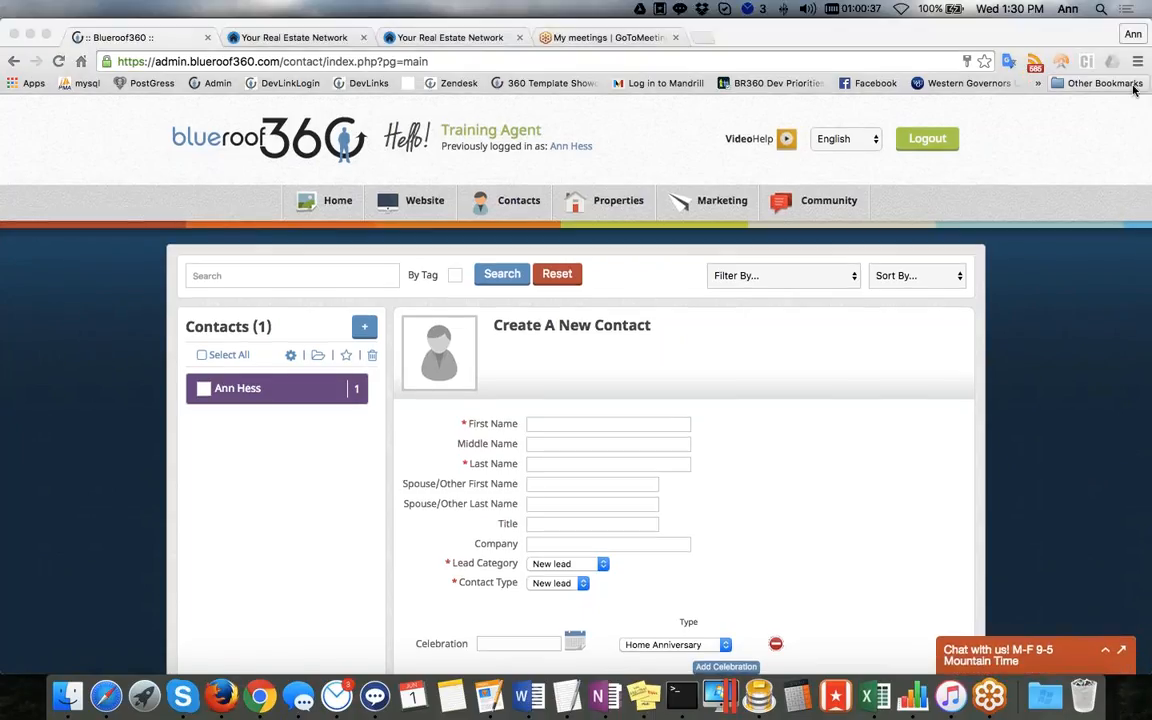